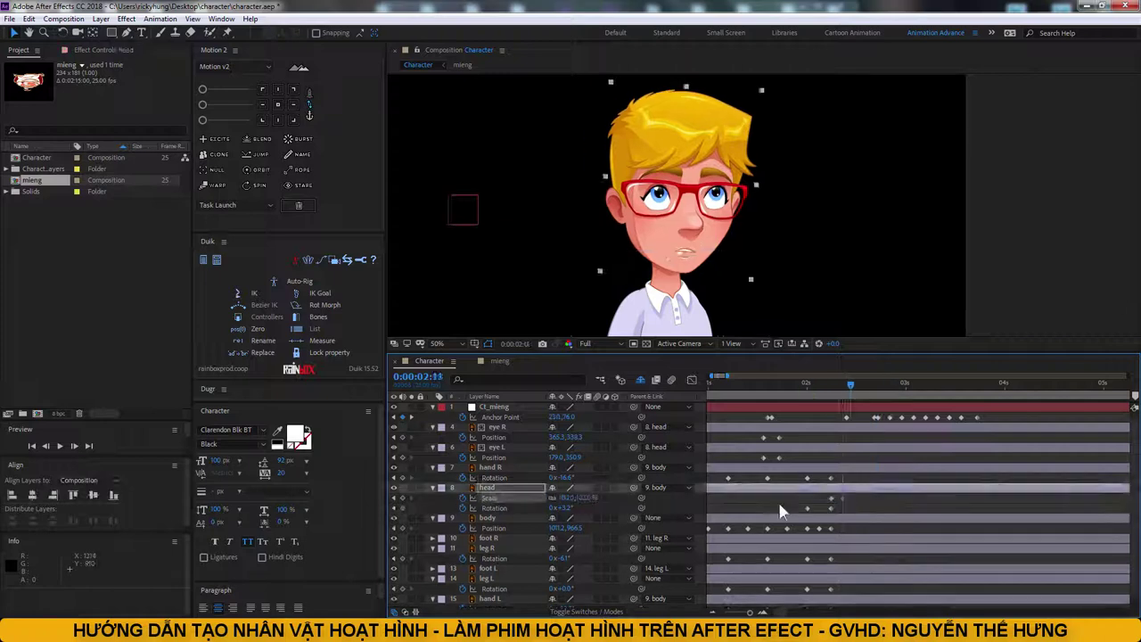
Step: Review the rig: select the eye R, eye L and Ct_mieng layers and preview to about 4 seconds
{"action": "mouse_move", "coordinate": [879, 383]}
{"action": "left_mouse_down"}
{"action": "mouse_move", "coordinate": [926, 390]}
{"action": "mouse_move", "coordinate": [858, 388]}
{"action": "left_mouse_up"}
{"action": "scroll", "coordinate": [775, 252], "scroll_direction": "down", "scroll_amount": 2}
{"action": "scroll", "coordinate": [775, 251], "scroll_direction": "up", "scroll_amount": 1}
{"action": "left_click", "coordinate": [495, 427]}
{"action": "left_click", "coordinate": [494, 447], "text": "ctrl"}
{"action": "scroll", "coordinate": [647, 156], "scroll_direction": "up", "scroll_amount": 1}
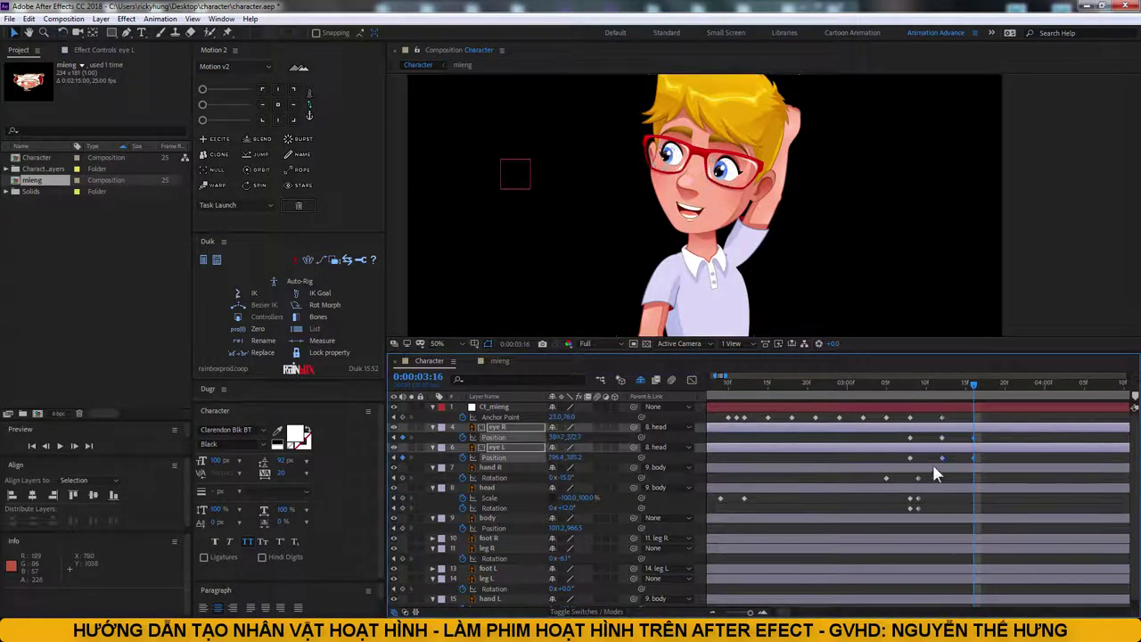
{"action": "scroll", "coordinate": [932, 463], "scroll_direction": "down", "scroll_amount": 3}
{"action": "left_click", "coordinate": [584, 410]}
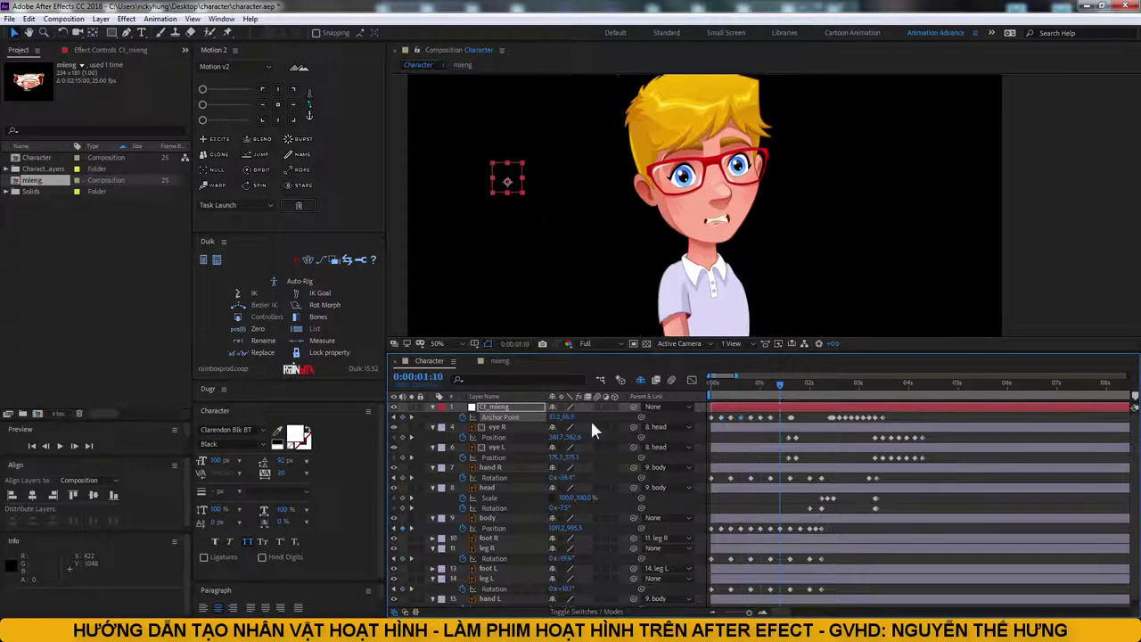
{"action": "left_click_drag", "start_coordinate": [706, 383], "coordinate": [929, 392]}
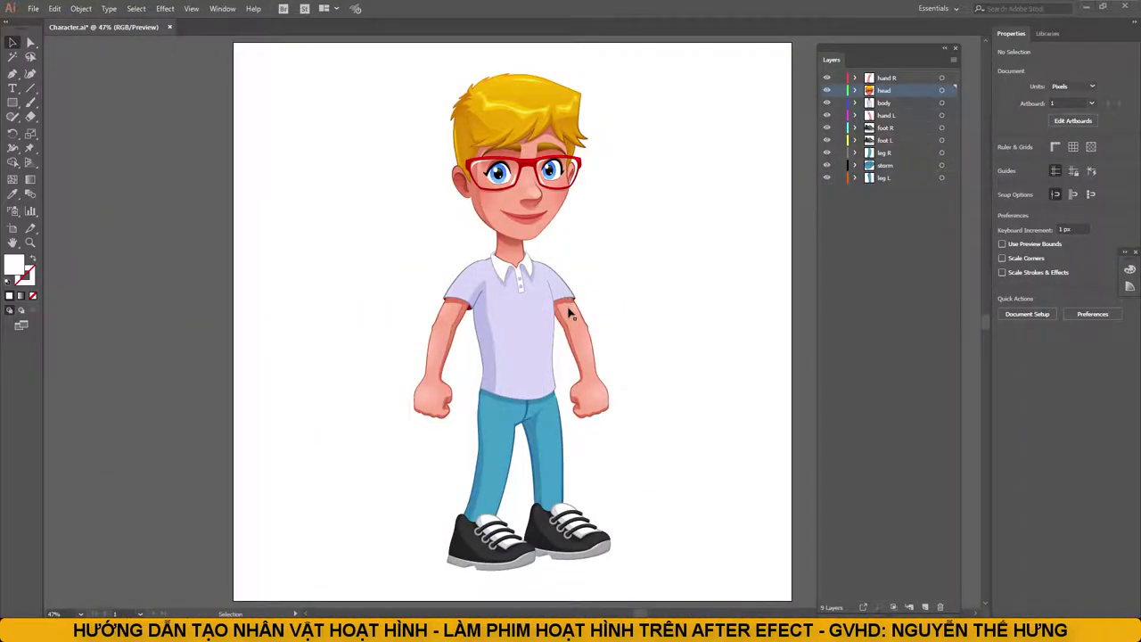
Step: Check that the left foot, left leg and left hand are separate parts
{"action": "left_click_drag", "start_coordinate": [544, 460], "coordinate": [588, 464]}
{"action": "left_click", "coordinate": [522, 428]}
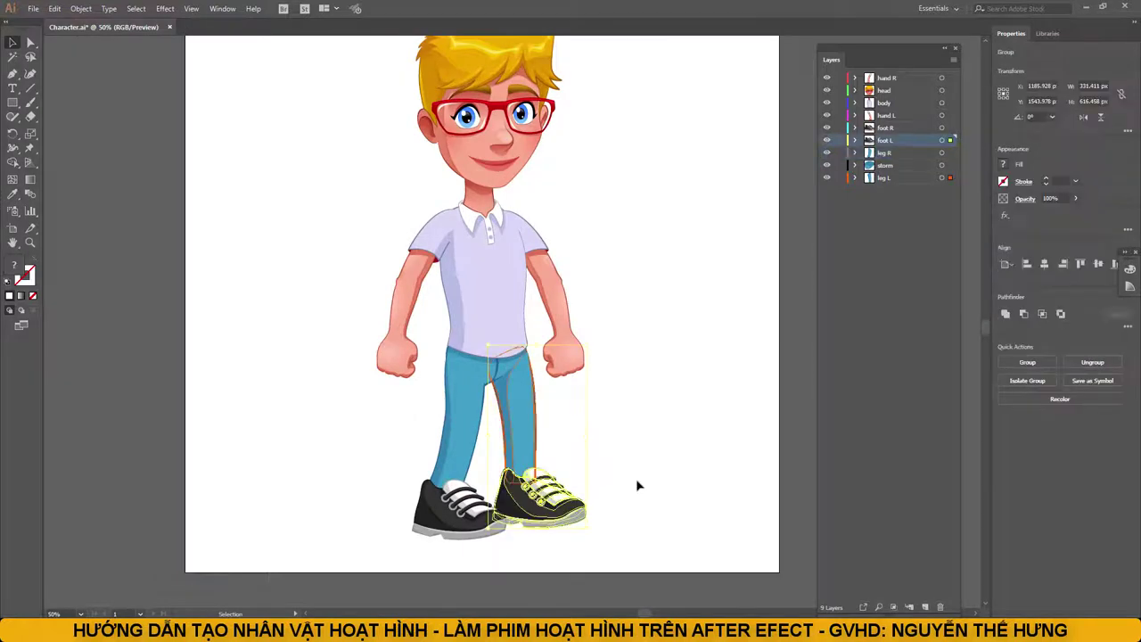
{"action": "left_click", "coordinate": [636, 451]}
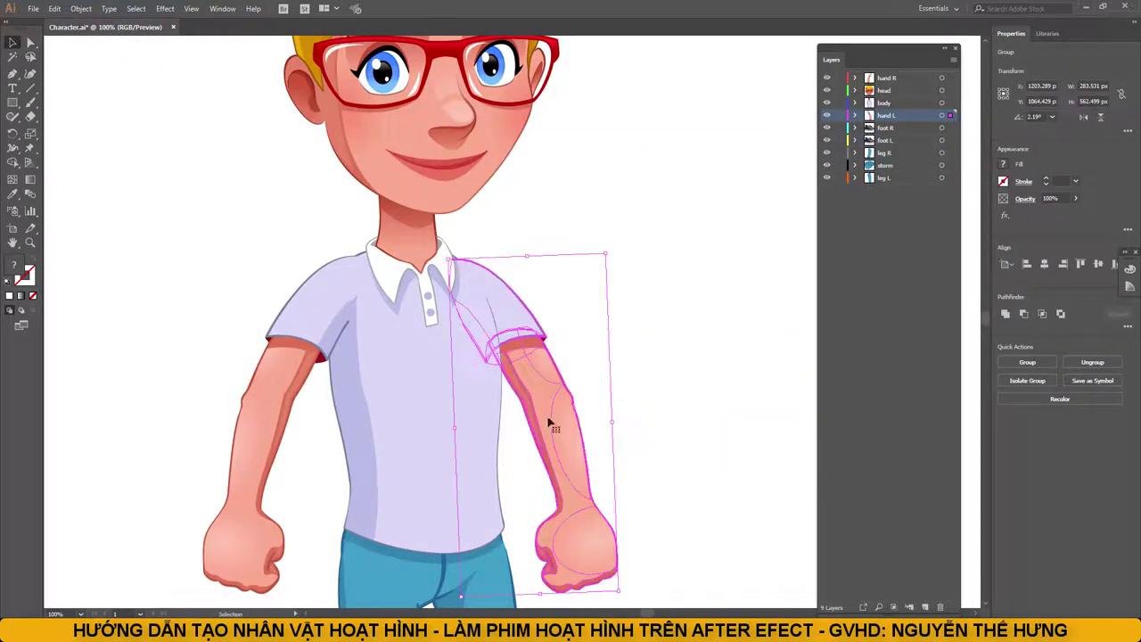
Step: Ungroup the boy's head artwork in Illustrator and test that the face part separates
{"action": "left_click", "coordinate": [502, 247]}
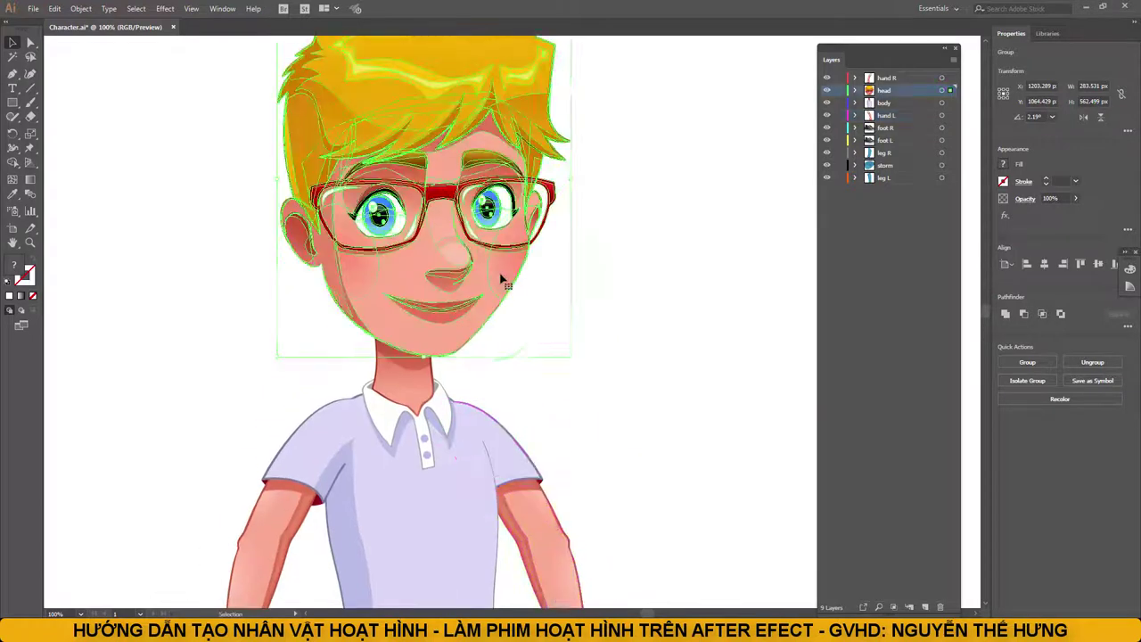
{"action": "right_click", "coordinate": [496, 323]}
{"action": "left_click", "coordinate": [598, 422]}
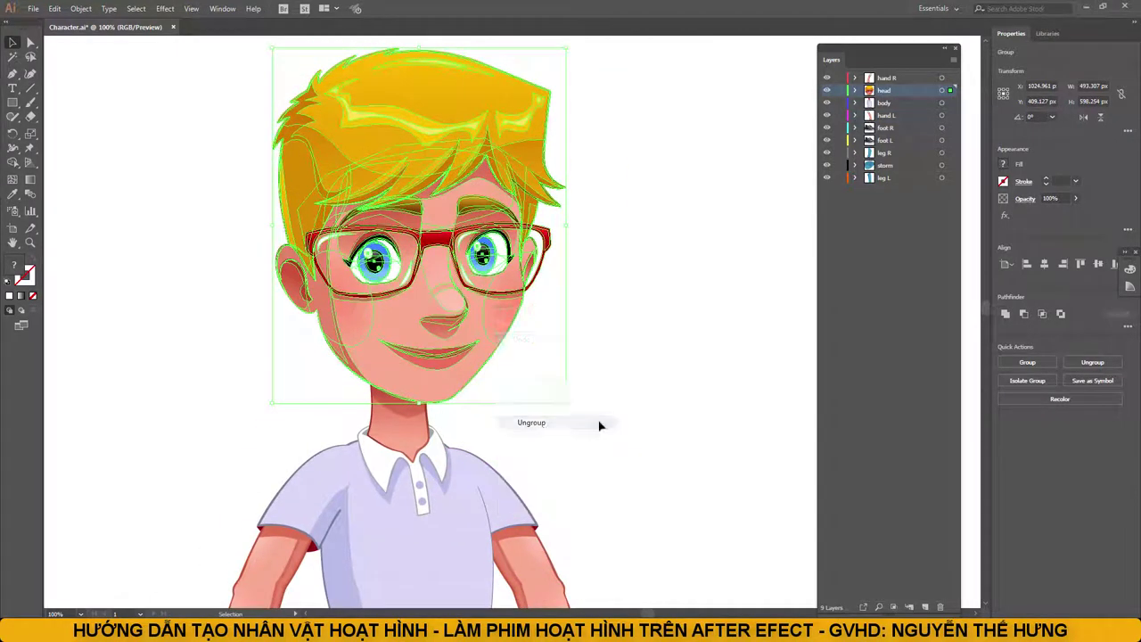
{"action": "left_click", "coordinate": [495, 259]}
{"action": "left_click_drag", "start_coordinate": [598, 291], "coordinate": [438, 291]}
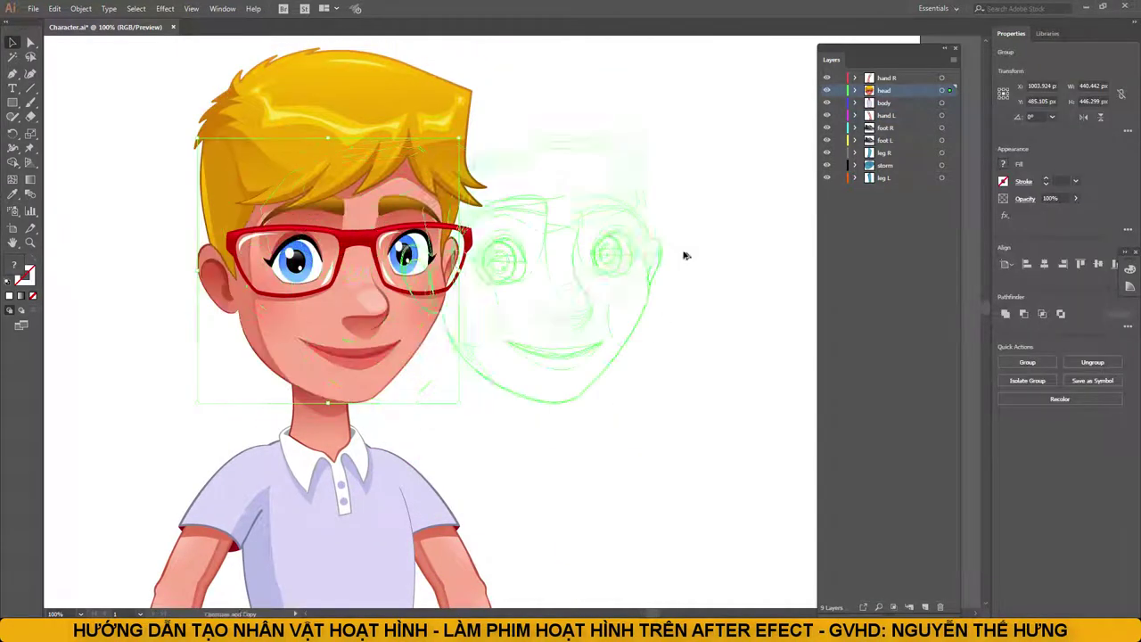
{"action": "left_click_drag", "start_coordinate": [331, 259], "coordinate": [634, 256]}
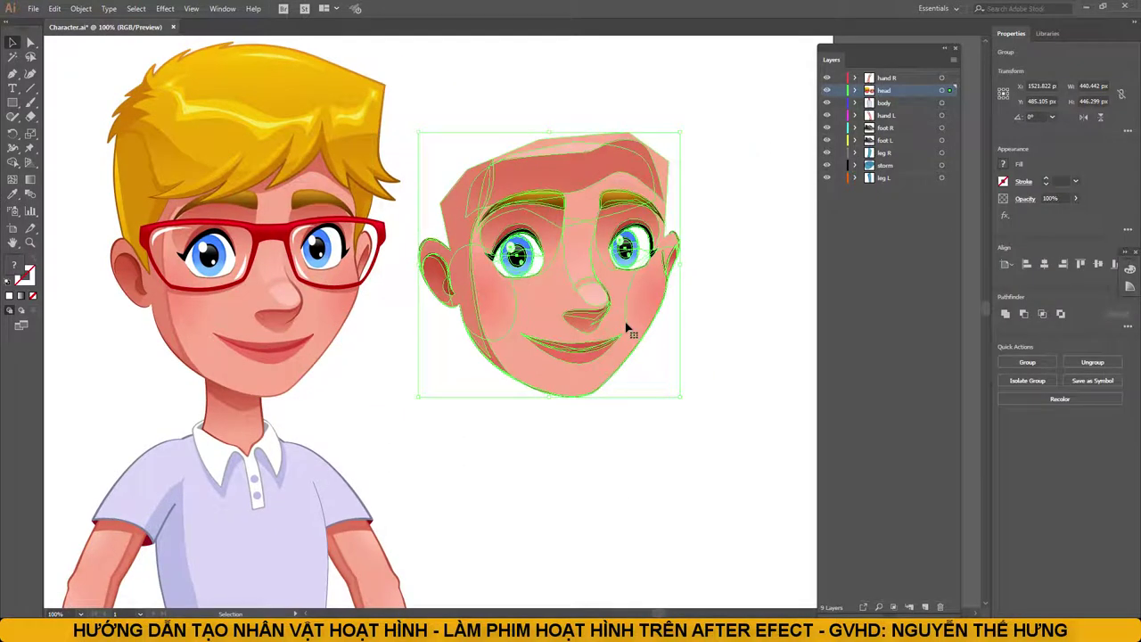
{"action": "key", "text": "Delete"}
{"action": "left_click_drag", "start_coordinate": [267, 356], "coordinate": [441, 330]}
{"action": "right_click", "coordinate": [442, 330]}
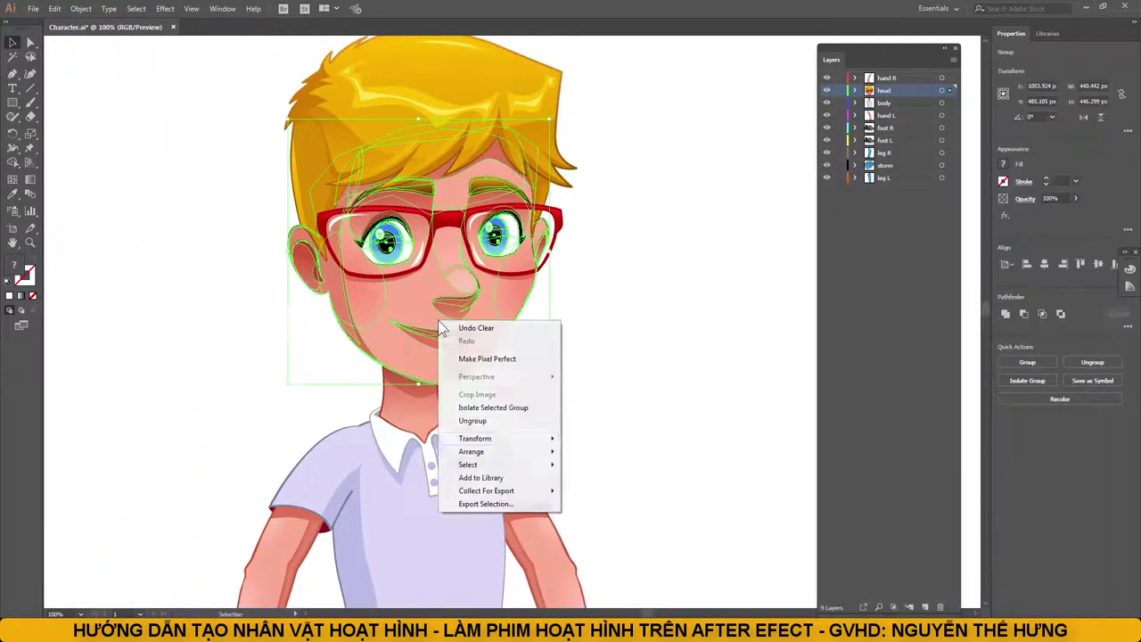
{"action": "key", "text": "Escape"}
Step: Ungroup both eyes and confirm each iris moves on its own
{"action": "left_click", "coordinate": [495, 233]}
{"action": "key", "text": "ctrl+plus"}
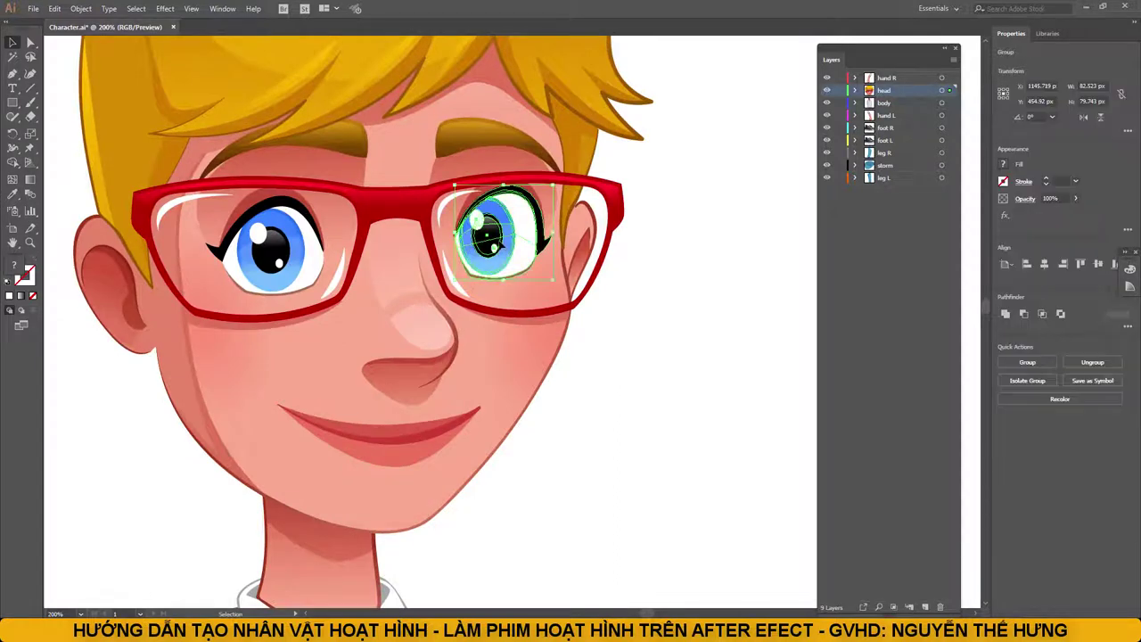
{"action": "right_click", "coordinate": [499, 236]}
{"action": "left_click", "coordinate": [526, 338]}
{"action": "left_click", "coordinate": [486, 234]}
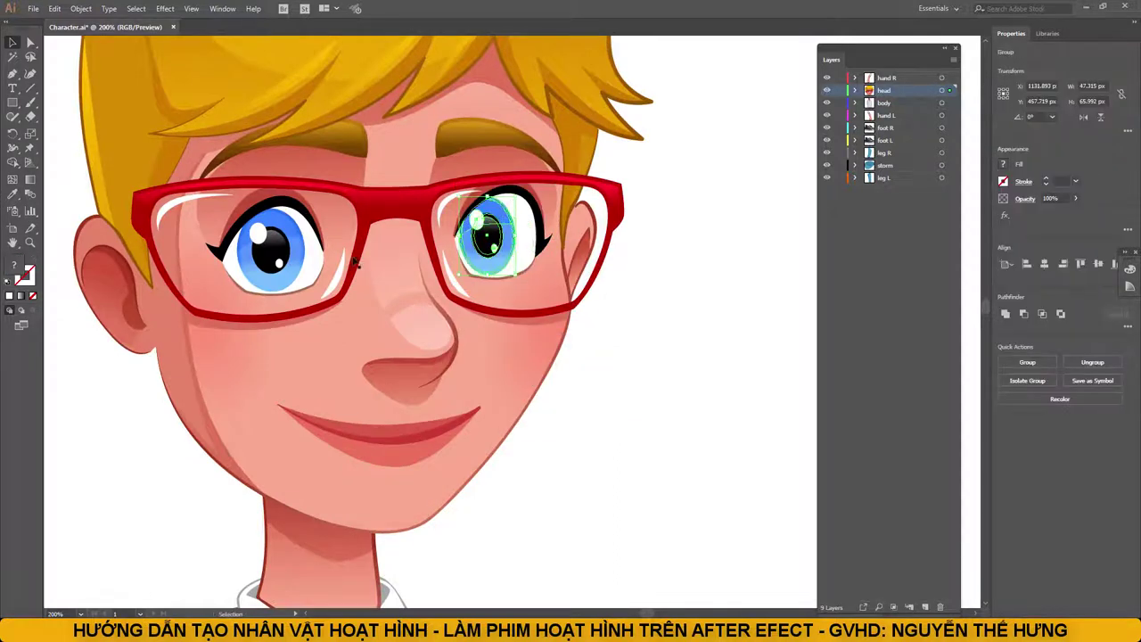
{"action": "left_click", "coordinate": [284, 267]}
{"action": "right_click", "coordinate": [281, 268]}
{"action": "left_click", "coordinate": [335, 365]}
{"action": "left_click_drag", "start_coordinate": [280, 258], "coordinate": [314, 268]}
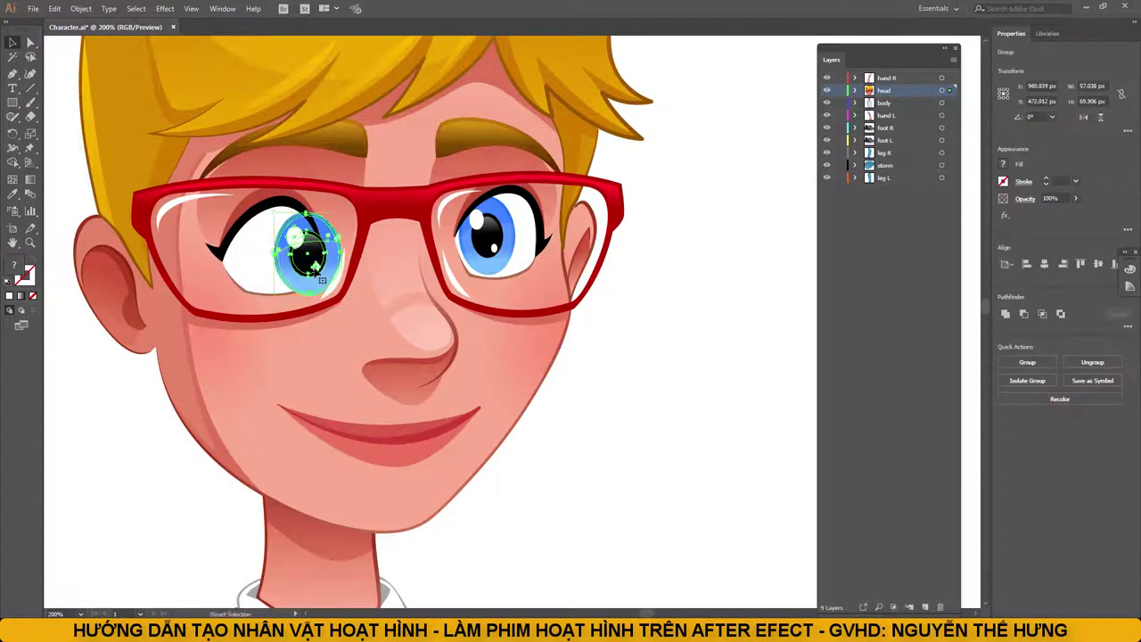
{"action": "key", "text": "ctrl+z"}
Step: Delete the irises from both eyes and add a new layer at the top of the stack
{"action": "left_click", "coordinate": [488, 234]}
{"action": "key", "text": "Delete"}
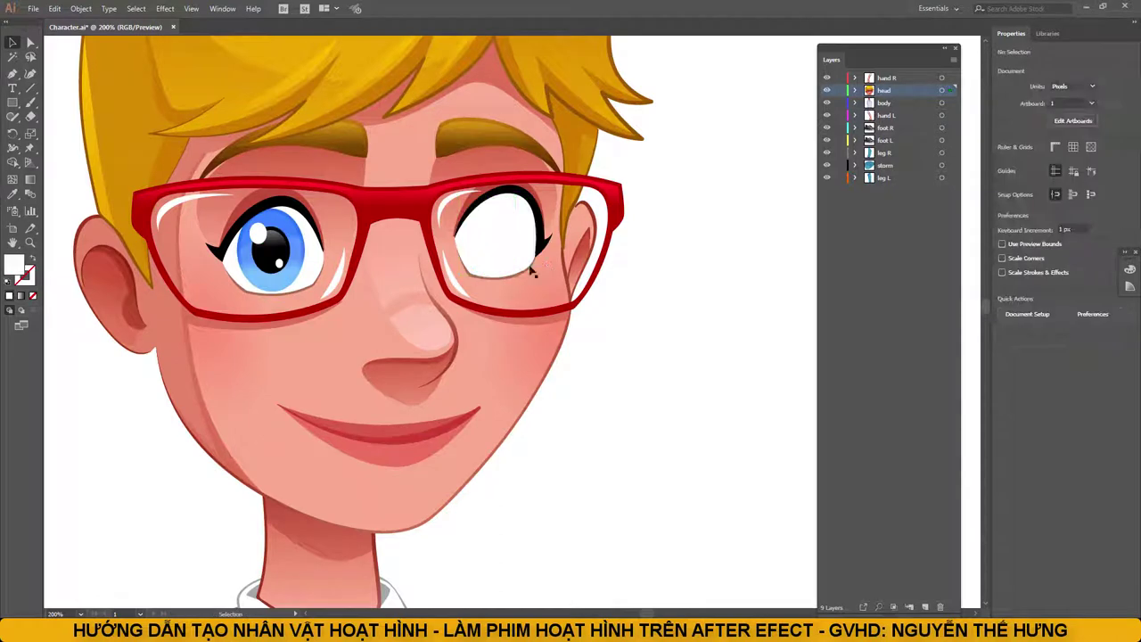
{"action": "left_click", "coordinate": [272, 255]}
{"action": "key", "text": "Delete"}
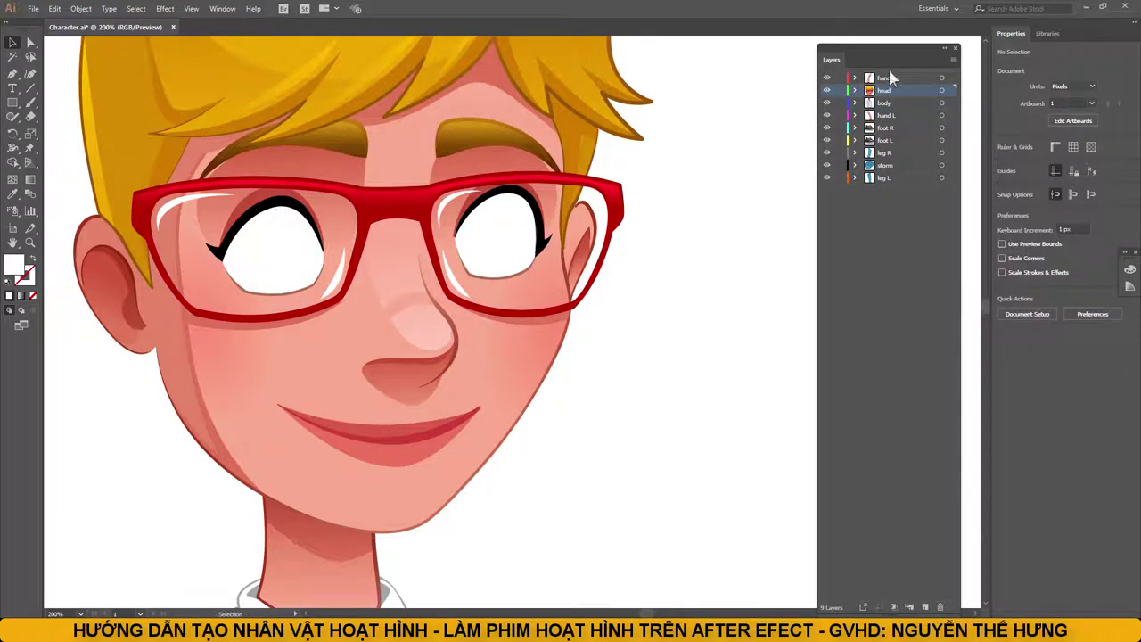
{"action": "left_click", "coordinate": [886, 78]}
{"action": "left_click", "coordinate": [925, 606]}
Step: Rename the new layer eye L and paste an iris into the left eye
{"action": "double_click", "coordinate": [891, 78]}
{"action": "type", "text": "eye L"}
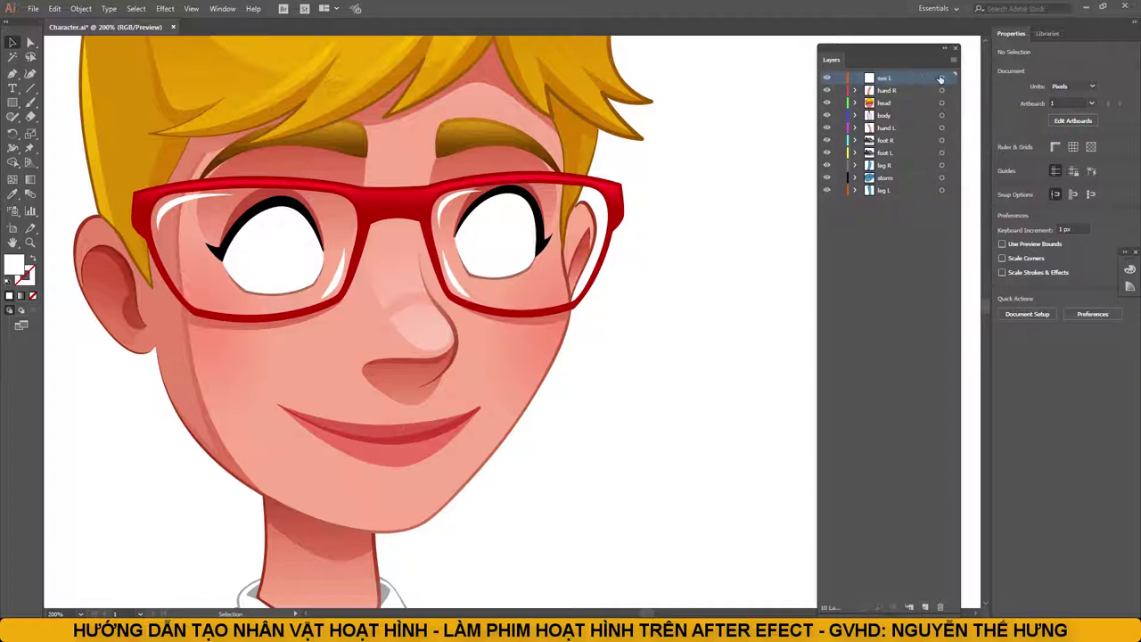
{"action": "key", "text": "ctrl+v"}
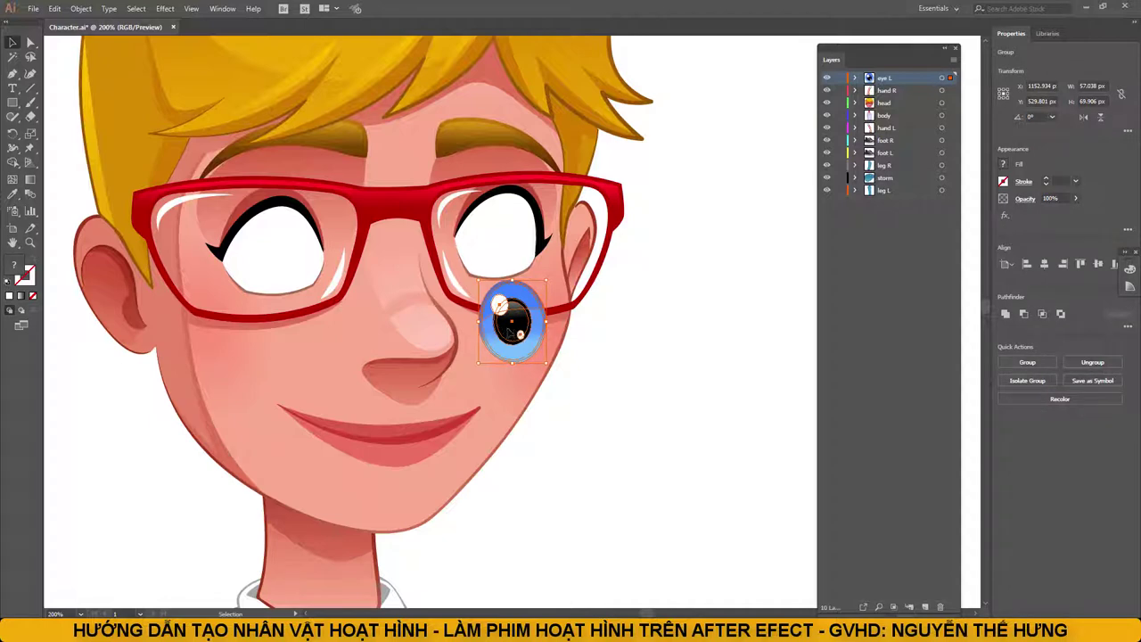
{"action": "left_click_drag", "start_coordinate": [509, 330], "coordinate": [271, 261]}
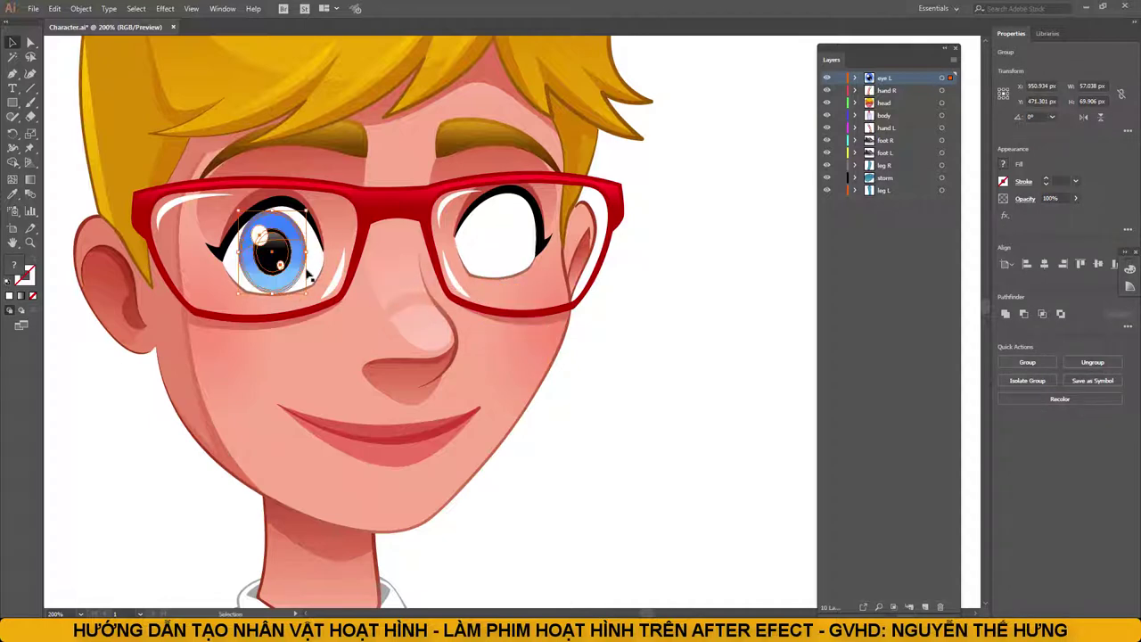
Step: Add an eye R layer with a second iris fitted into the right eye
{"action": "left_click", "coordinate": [926, 608]}
{"action": "type", "text": "eye R"}
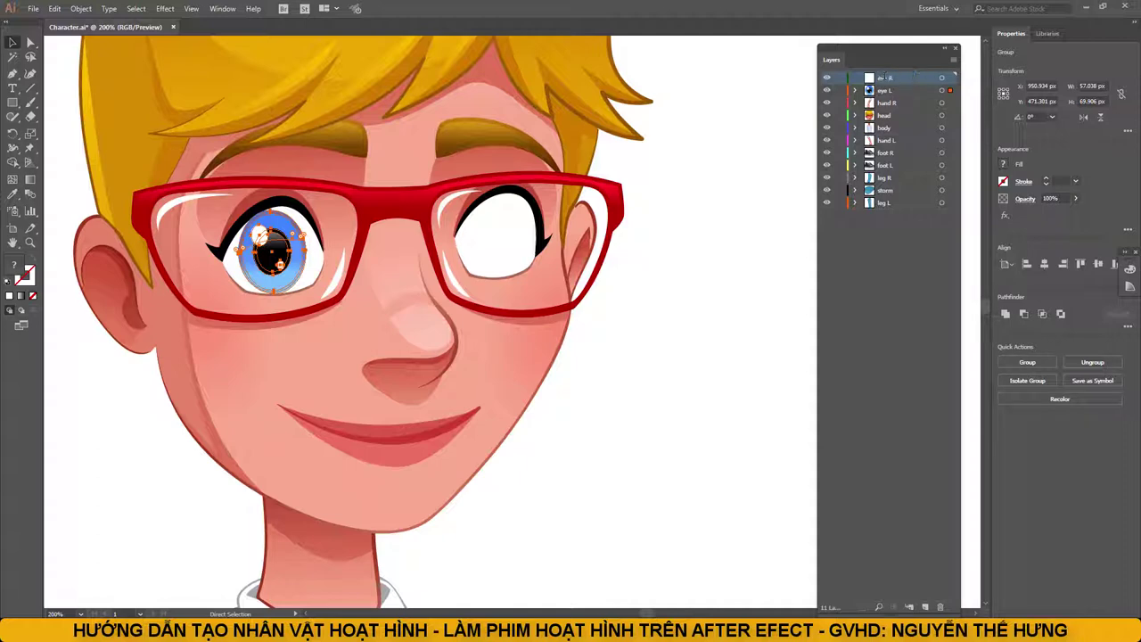
{"action": "key", "text": "ctrl+v"}
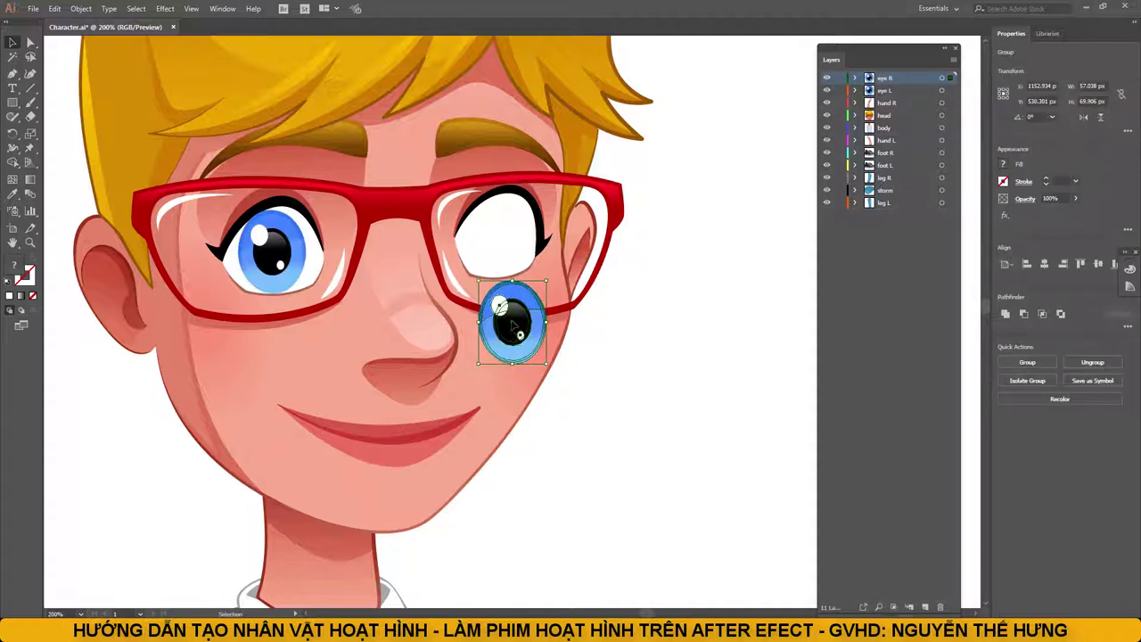
{"action": "left_click_drag", "start_coordinate": [511, 327], "coordinate": [510, 251]}
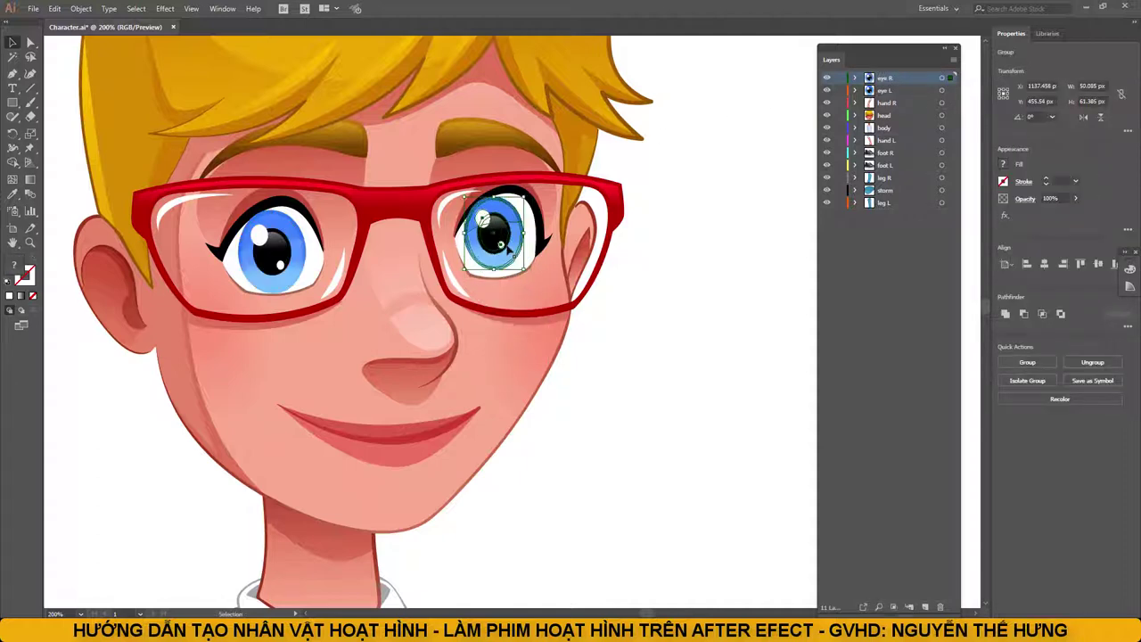
{"action": "left_click", "coordinate": [667, 323]}
{"action": "key", "text": "ctrl+minus"}
{"action": "key", "text": "ctrl+minus"}
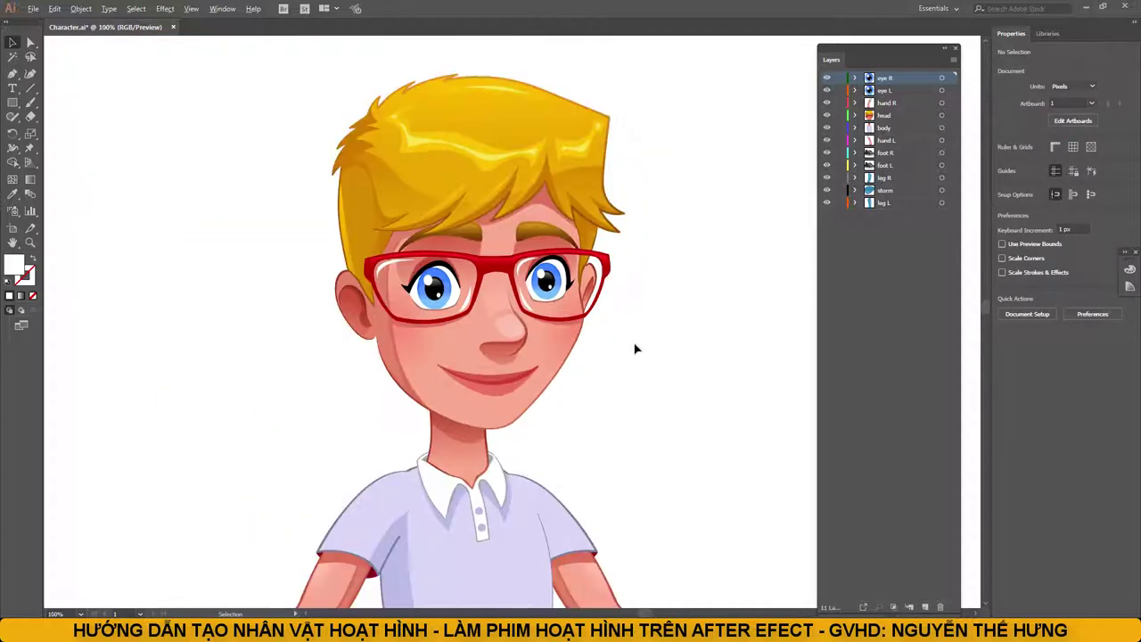
{"action": "key", "text": "ctrl+plus"}
{"action": "key", "text": "ctrl+plus"}
{"action": "key", "text": "ctrl+plus"}
{"action": "left_click", "coordinate": [495, 267]}
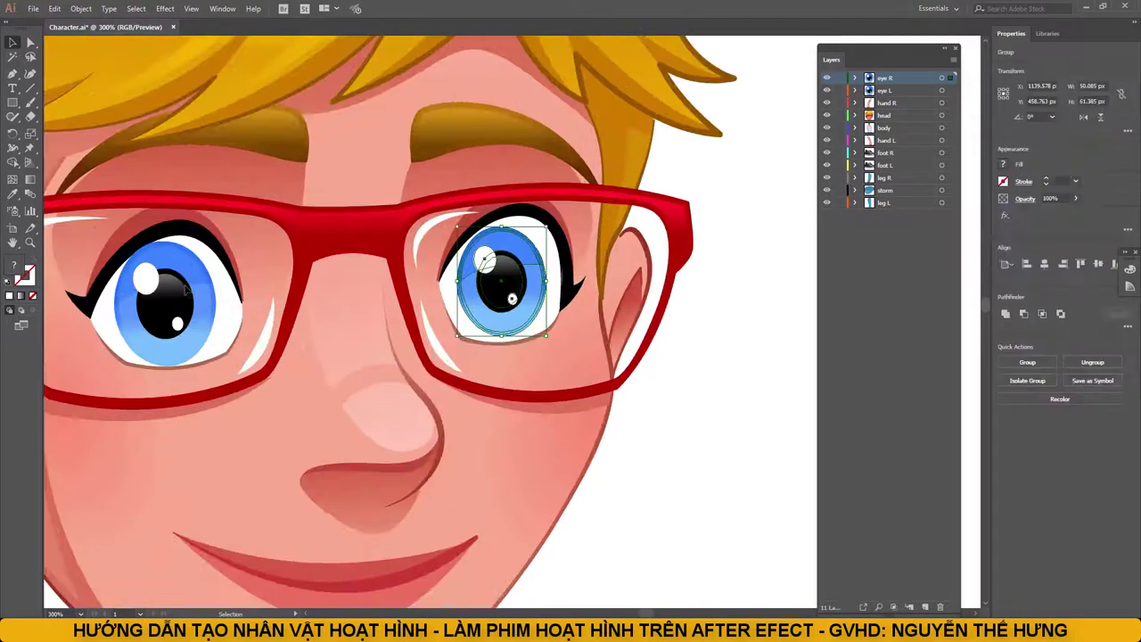
Step: Cut the mouth out of the boy's head artwork
{"action": "key", "text": "ctrl+shift+a"}
{"action": "scroll", "coordinate": [547, 369], "scroll_direction": "down", "scroll_amount": 5}
{"action": "scroll", "coordinate": [604, 380], "scroll_direction": "up", "scroll_amount": 2}
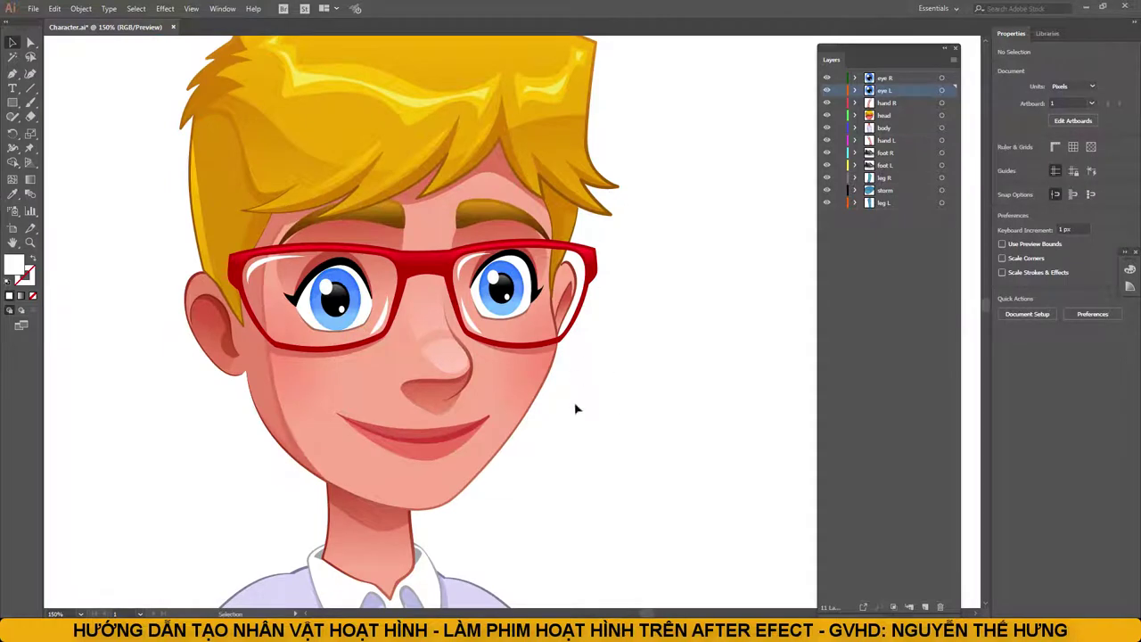
{"action": "scroll", "coordinate": [575, 408], "scroll_direction": "down", "scroll_amount": 2}
{"action": "left_click", "coordinate": [427, 394]}
{"action": "key", "text": "Delete"}
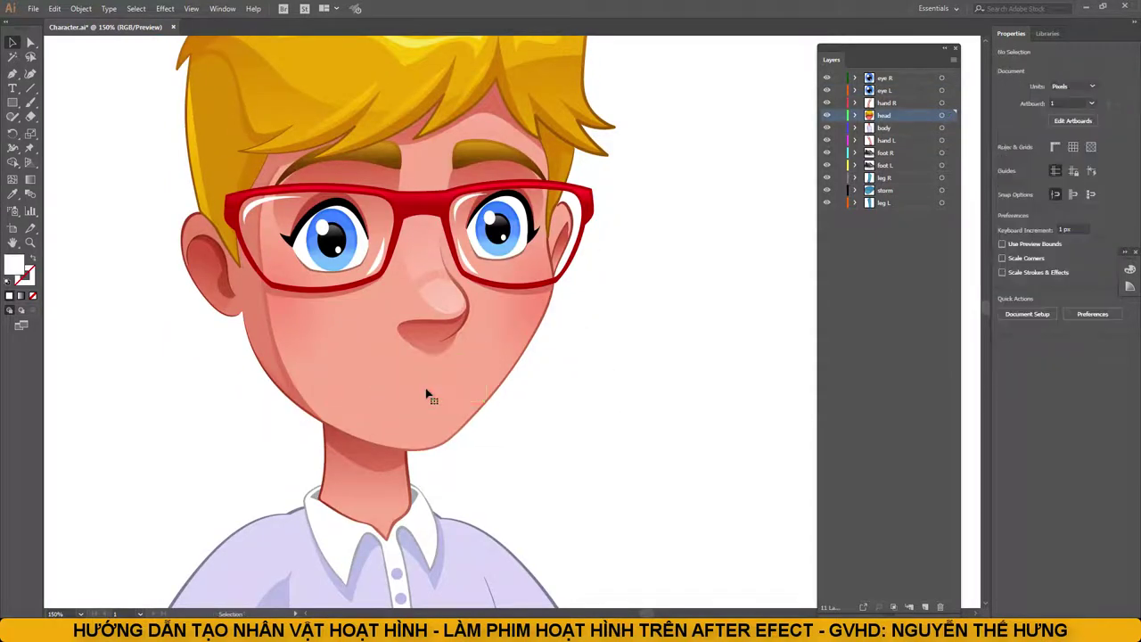
Step: Paste the mouth onto a new mieng 1 layer higher in the stack, below the nose
{"action": "left_click", "coordinate": [925, 607]}
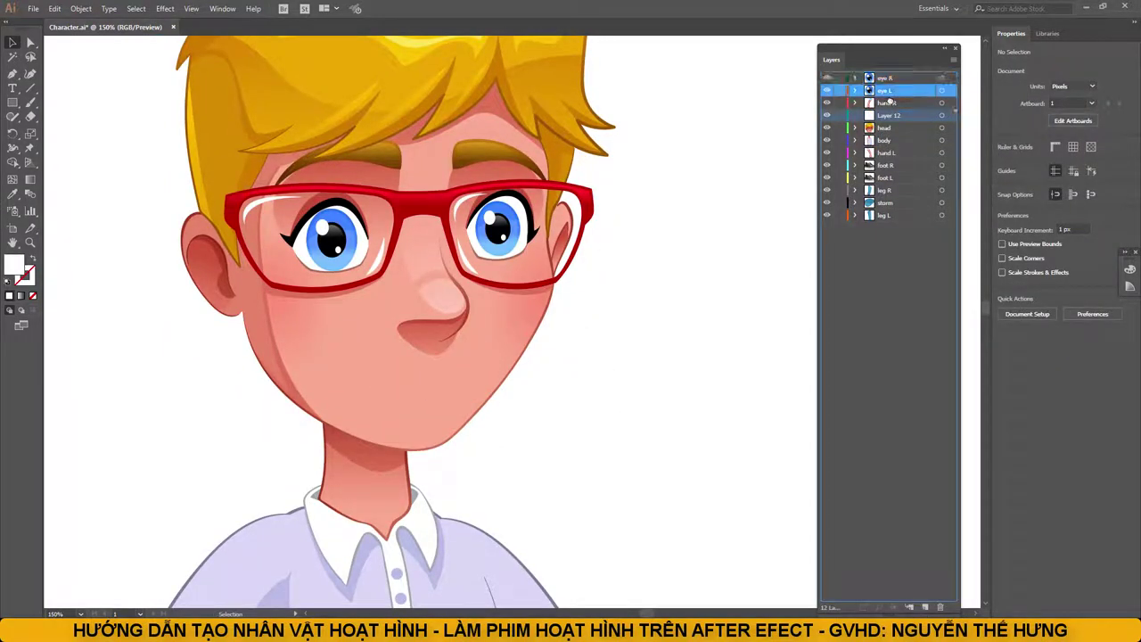
{"action": "left_click_drag", "start_coordinate": [887, 115], "coordinate": [896, 82]}
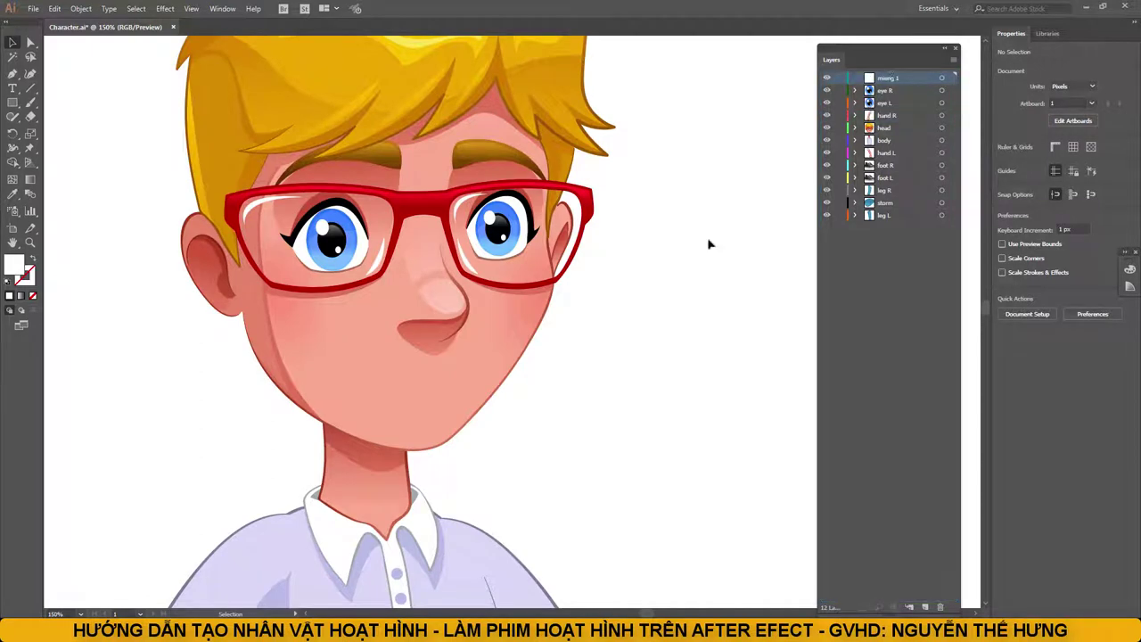
{"action": "key", "text": "ctrl+v"}
{"action": "left_click_drag", "start_coordinate": [515, 334], "coordinate": [409, 400]}
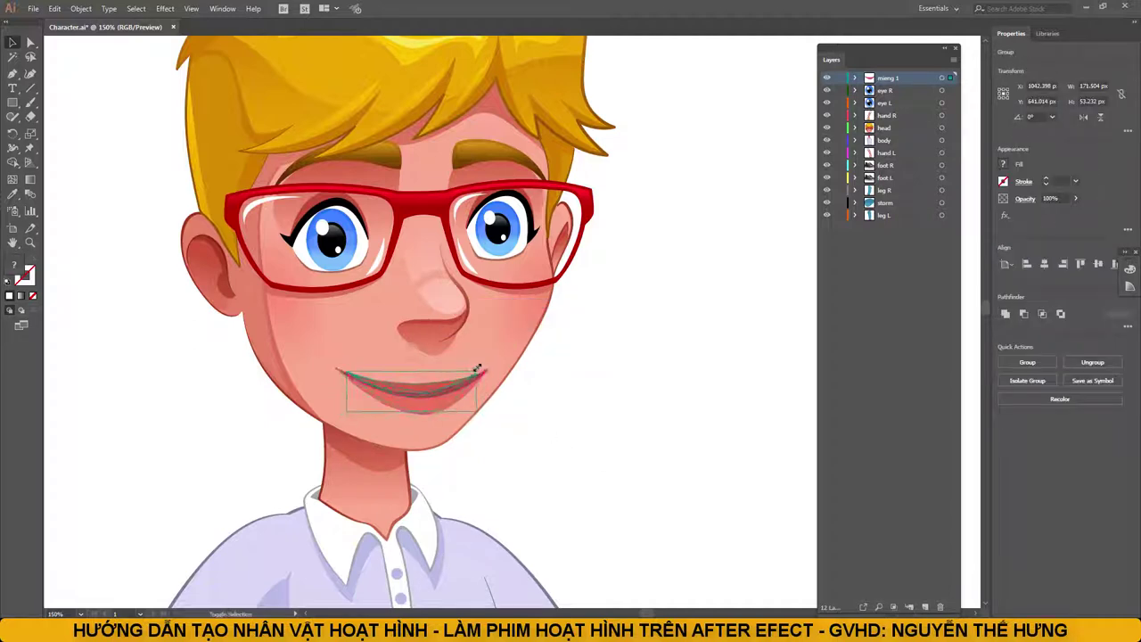
{"action": "left_click_drag", "start_coordinate": [335, 365], "coordinate": [487, 415]}
{"action": "left_click", "coordinate": [544, 400]}
Step: Test that moving the head layer leaves the eyes and mouth in place, then undo
{"action": "scroll", "coordinate": [548, 425], "scroll_direction": "down", "scroll_amount": 1, "text": "alt"}
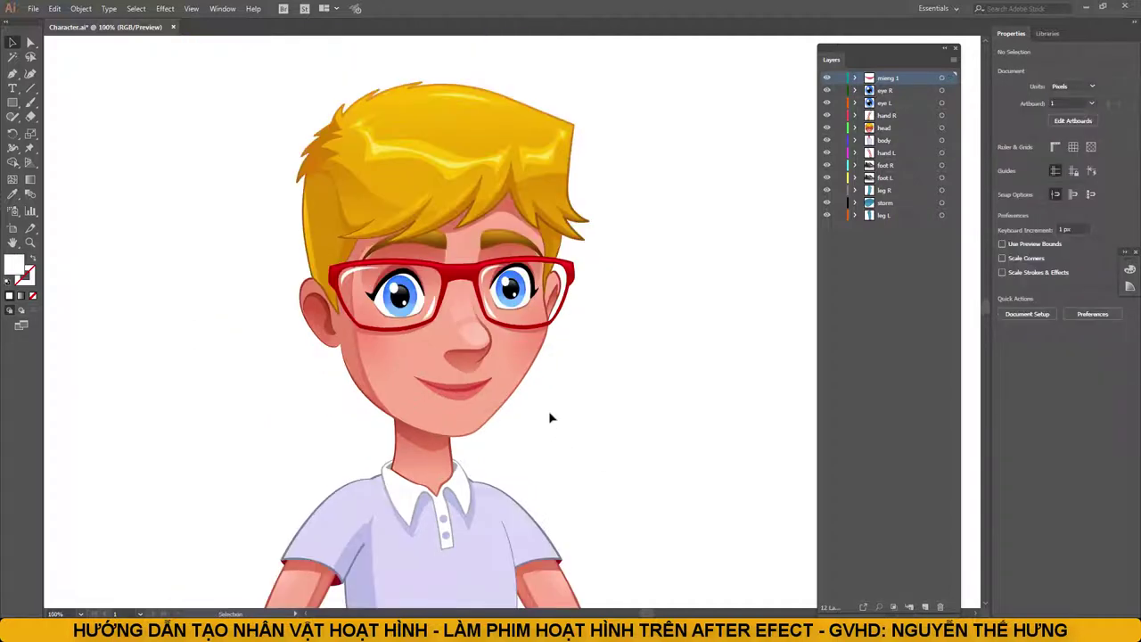
{"action": "left_click", "coordinate": [941, 128]}
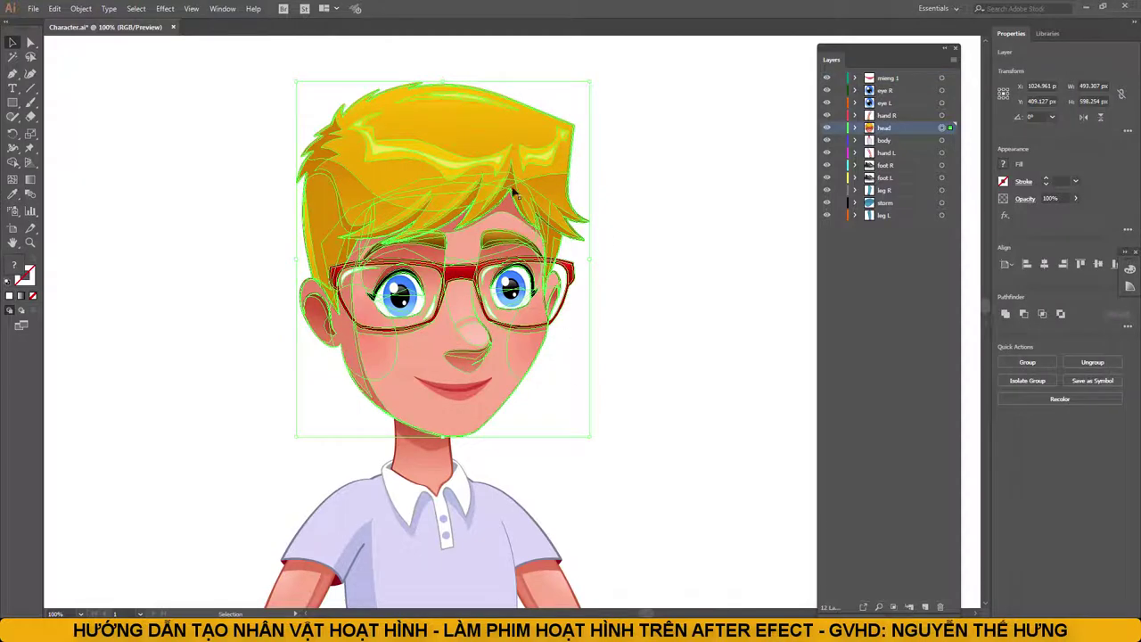
{"action": "left_click_drag", "start_coordinate": [445, 223], "coordinate": [281, 223]}
{"action": "key", "text": "ctrl+z"}
{"action": "left_click", "coordinate": [724, 389]}
{"action": "scroll", "coordinate": [644, 387], "scroll_direction": "down", "scroll_amount": 1, "text": "alt"}
{"action": "left_click_drag", "start_coordinate": [642, 408], "coordinate": [616, 360]}
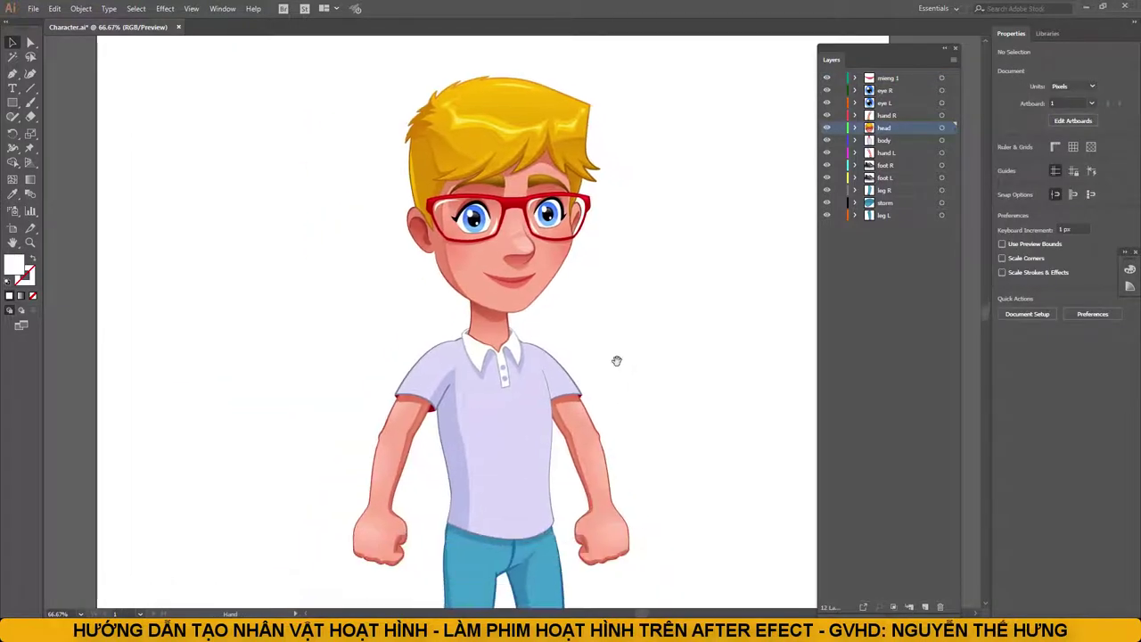
{"action": "scroll", "coordinate": [570, 321], "scroll_direction": "up", "scroll_amount": 1, "text": "alt"}
{"action": "left_click", "coordinate": [523, 378]}
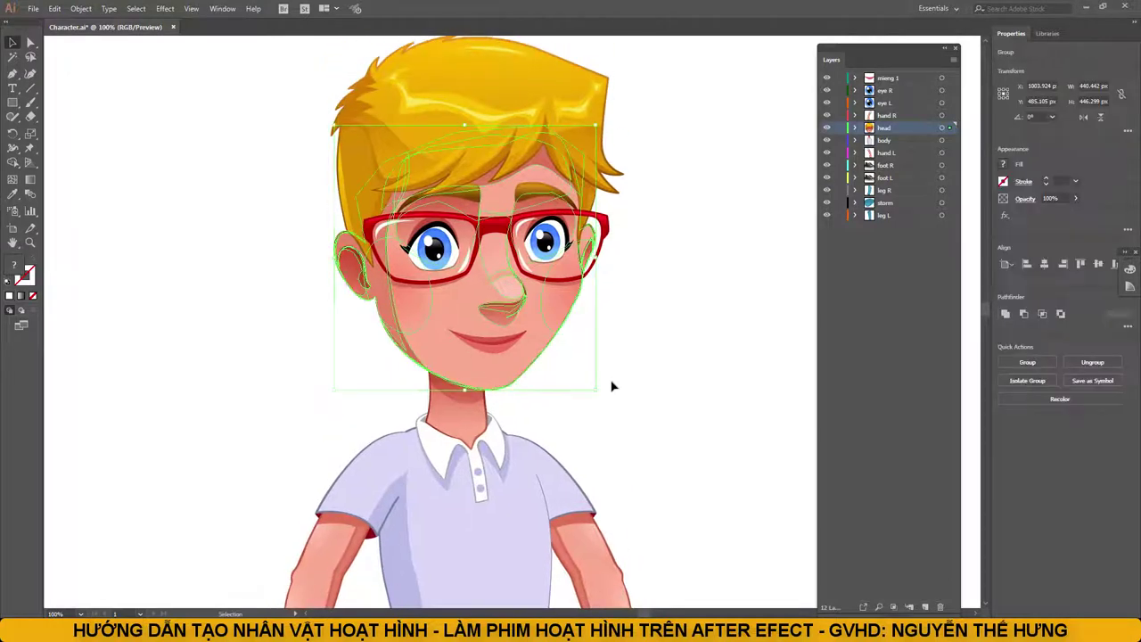
{"action": "left_click", "coordinate": [612, 385]}
Step: Open rigging face.ai from the character folder
{"action": "mouse_move", "coordinate": [192, 558]}
{"action": "left_click", "coordinate": [239, 564]}
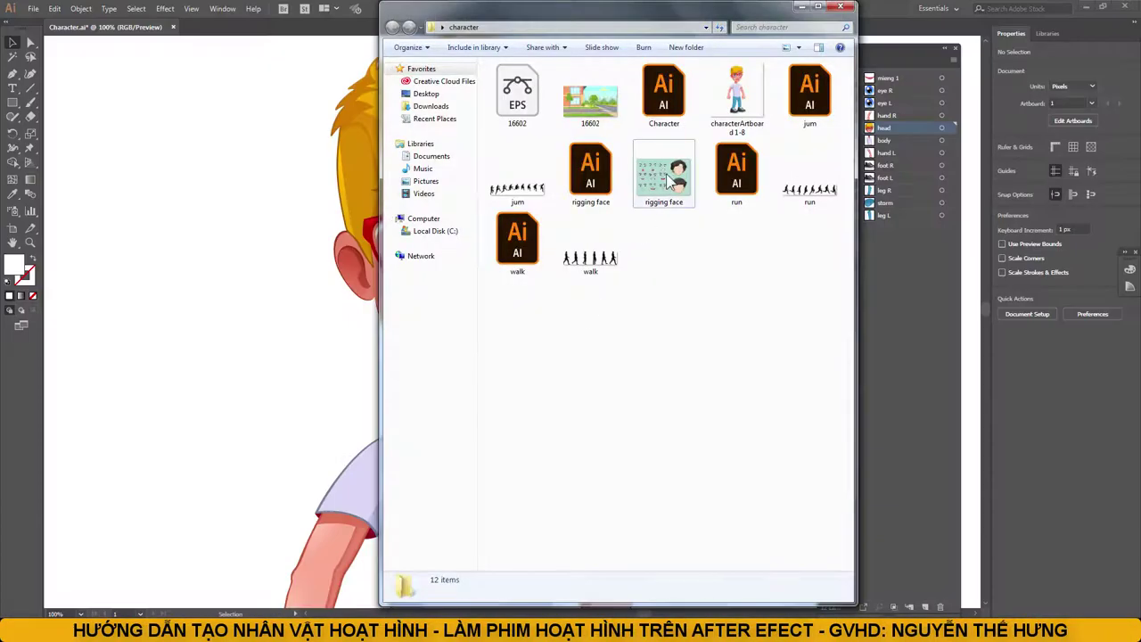
{"action": "double_click", "coordinate": [618, 181]}
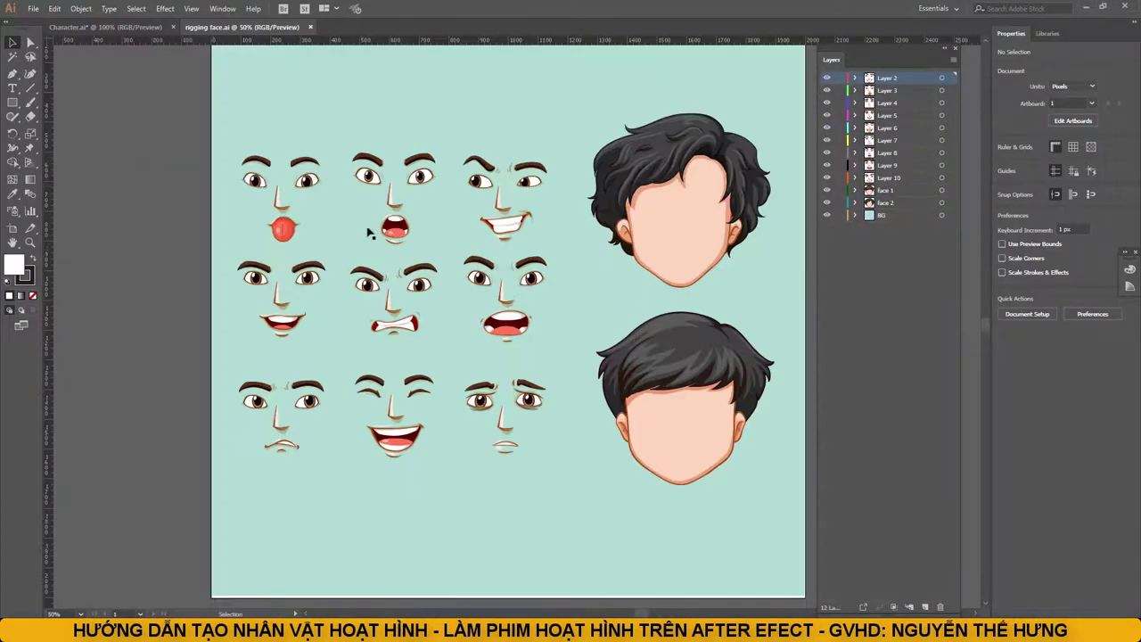
Step: Ungroup each facial expression on the face sheet, middle, top and bottom rows
{"action": "right_click", "coordinate": [279, 332]}
{"action": "left_click", "coordinate": [303, 433]}
{"action": "right_click", "coordinate": [394, 330]}
{"action": "left_click", "coordinate": [417, 431]}
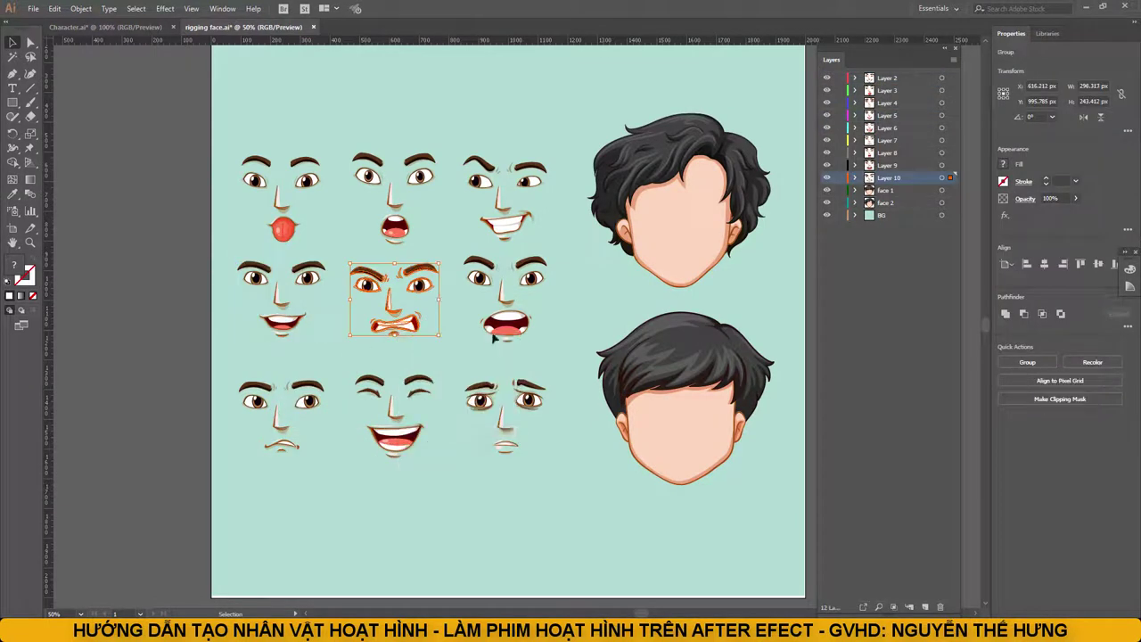
{"action": "right_click", "coordinate": [494, 334]}
{"action": "left_click", "coordinate": [526, 435]}
{"action": "right_click", "coordinate": [510, 219]}
{"action": "left_click", "coordinate": [540, 320]}
{"action": "right_click", "coordinate": [405, 228]}
{"action": "left_click", "coordinate": [431, 329]}
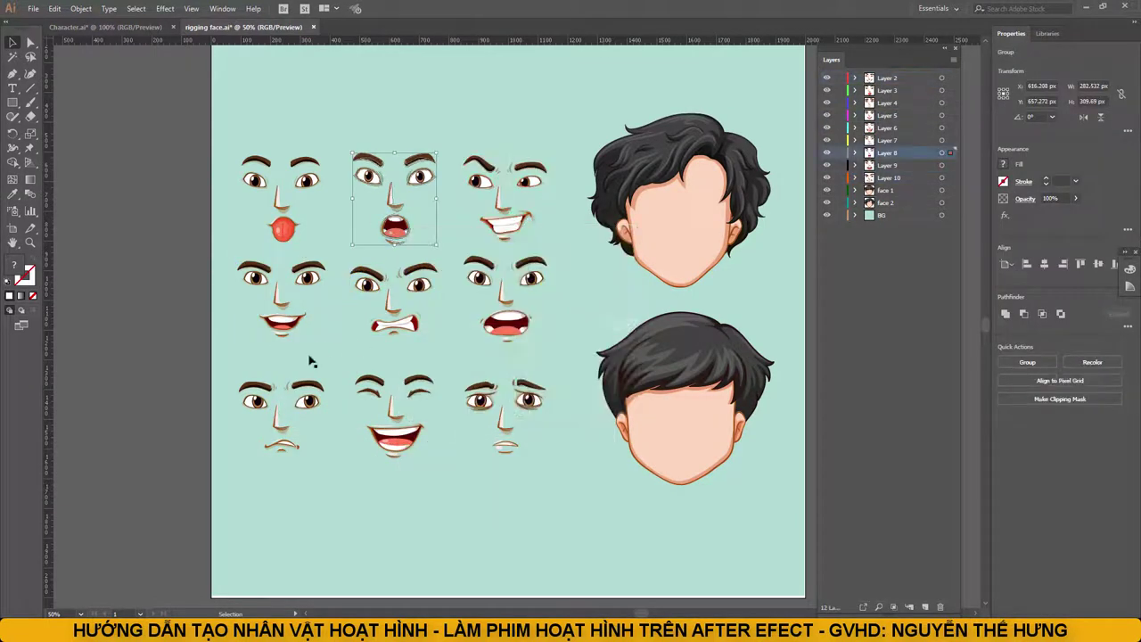
{"action": "right_click", "coordinate": [294, 444]}
{"action": "left_click", "coordinate": [346, 355]}
{"action": "right_click", "coordinate": [393, 446]}
{"action": "left_click", "coordinate": [416, 355]}
{"action": "right_click", "coordinate": [516, 446]}
{"action": "left_click", "coordinate": [539, 354]}
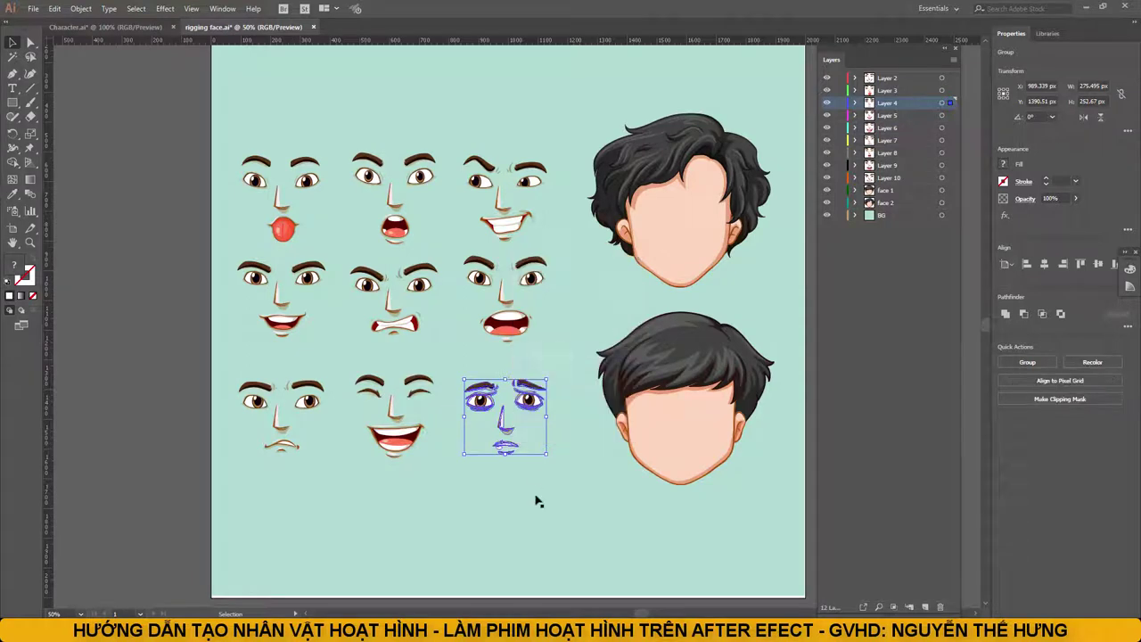
Step: Select the three bottom-row mouths, then return to the Character.ai document
{"action": "left_click", "coordinate": [526, 410]}
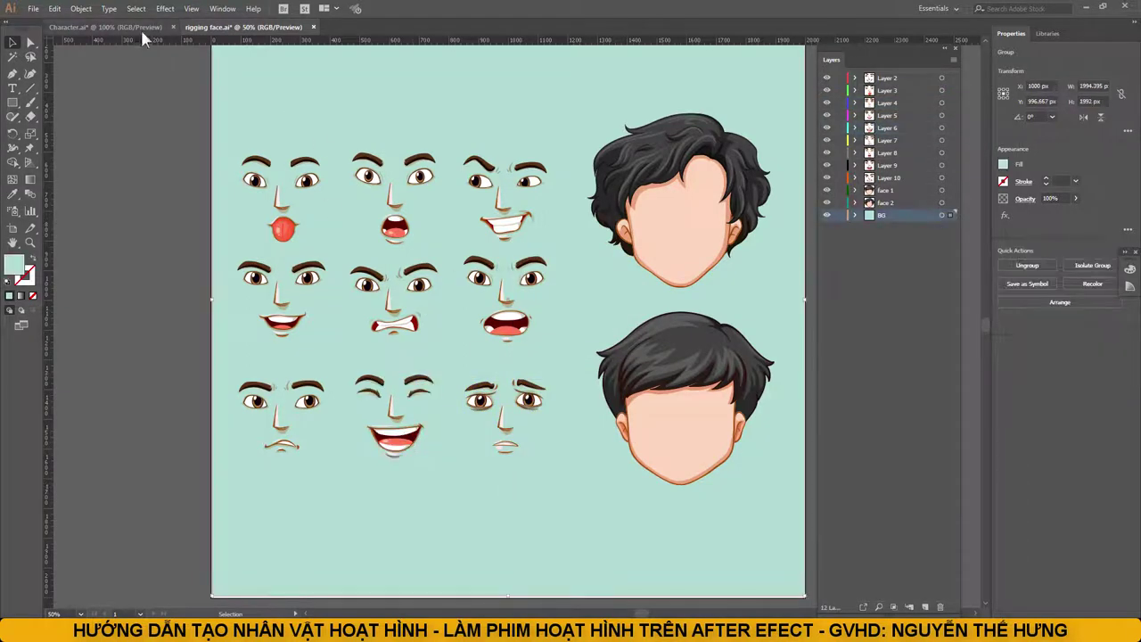
{"action": "left_click", "coordinate": [397, 441]}
{"action": "key", "text": "ctrl+equal"}
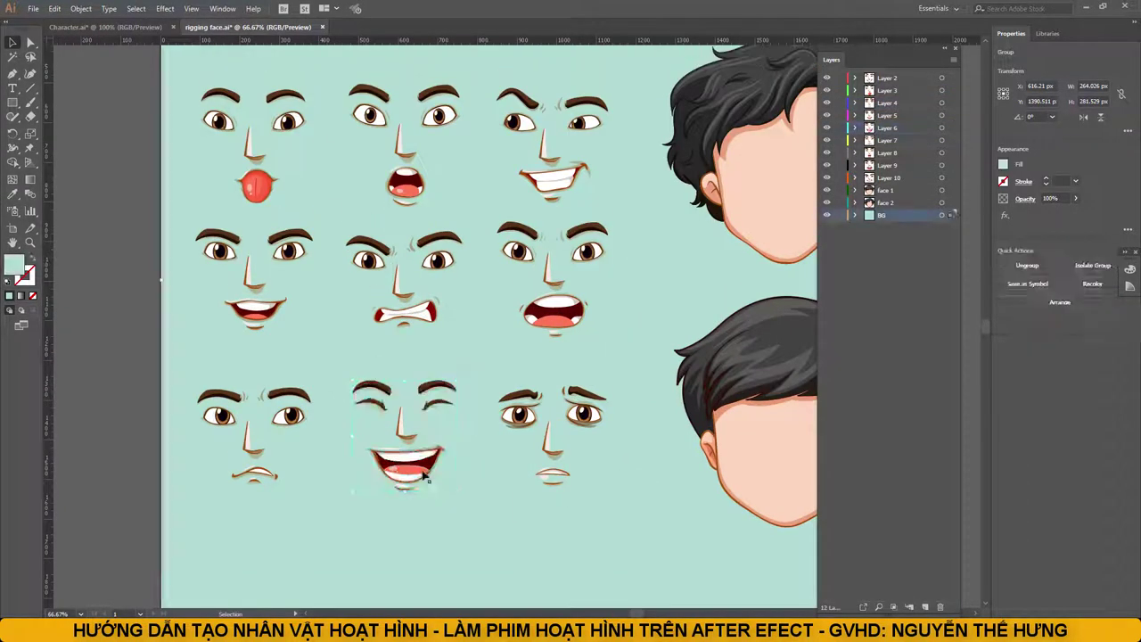
{"action": "left_click", "coordinate": [410, 465]}
{"action": "left_click", "coordinate": [553, 475], "text": "shift"}
{"action": "left_click", "coordinate": [255, 476], "text": "shift"}
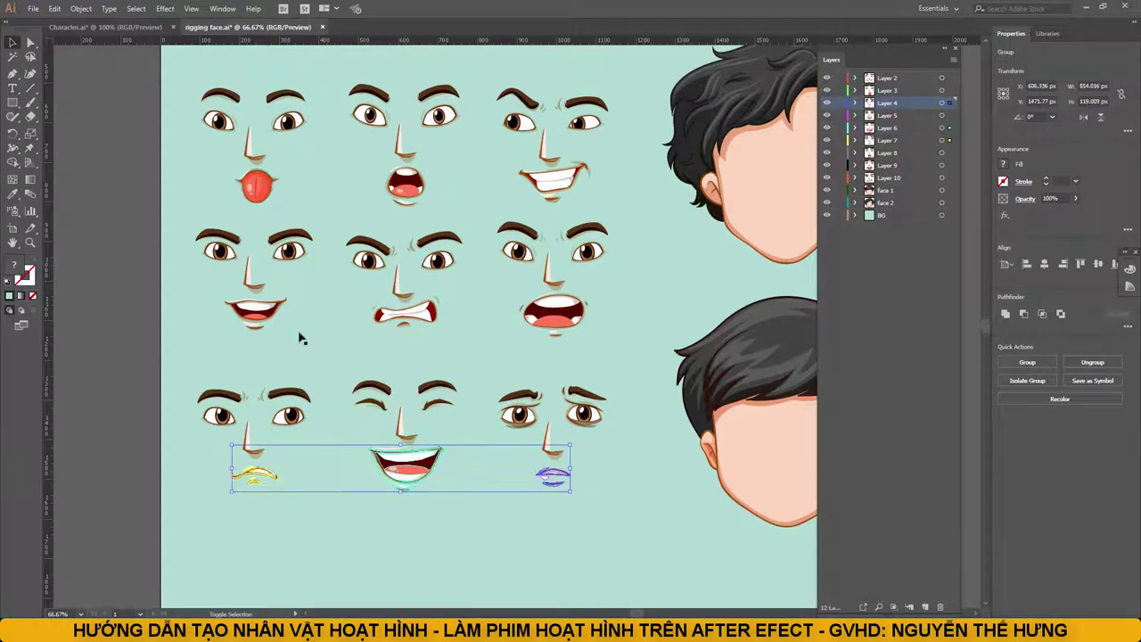
{"action": "left_click", "coordinate": [433, 500]}
{"action": "left_click", "coordinate": [105, 27]}
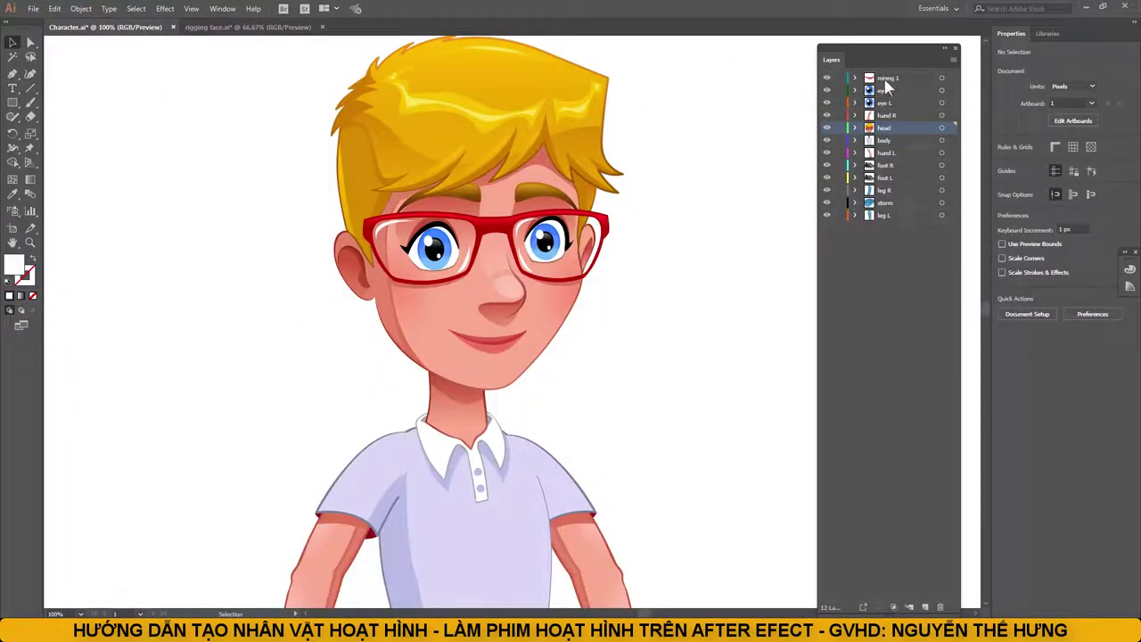
Step: Paste the open smile onto a new layer, scaled down and placed on the chin
{"action": "left_click", "coordinate": [924, 606], "text": "ctrl"}
{"action": "key", "text": "ctrl+v"}
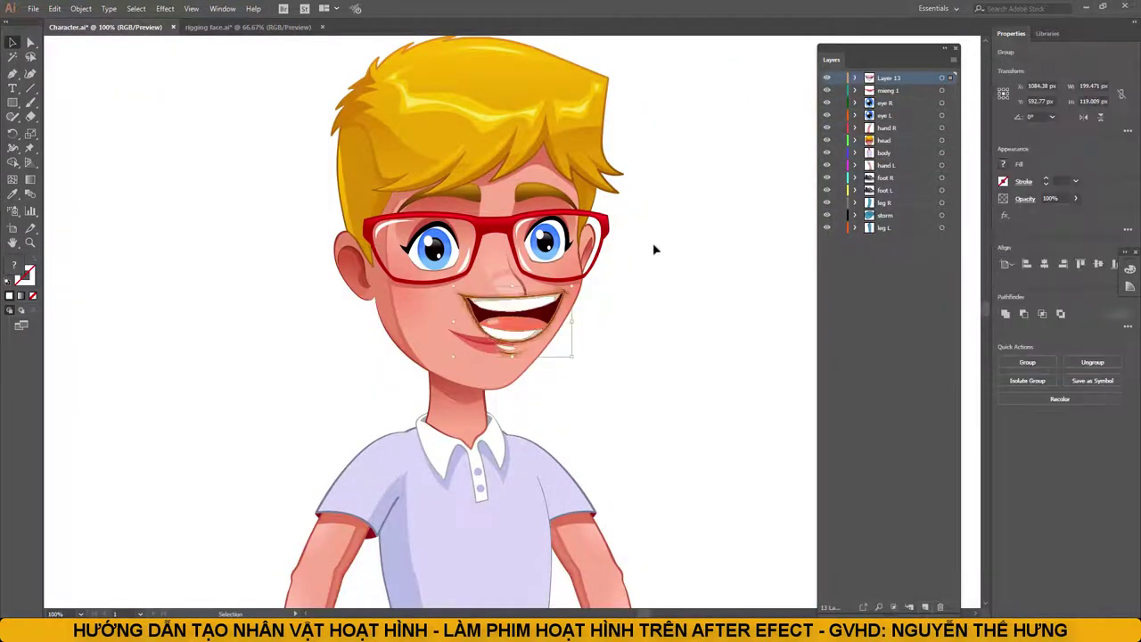
{"action": "mouse_move", "coordinate": [572, 285]}
{"action": "left_mouse_down"}
{"action": "mouse_move", "coordinate": [488, 341]}
{"action": "mouse_move", "coordinate": [539, 326]}
{"action": "left_mouse_up"}
{"action": "key", "text": "ctrl+="}
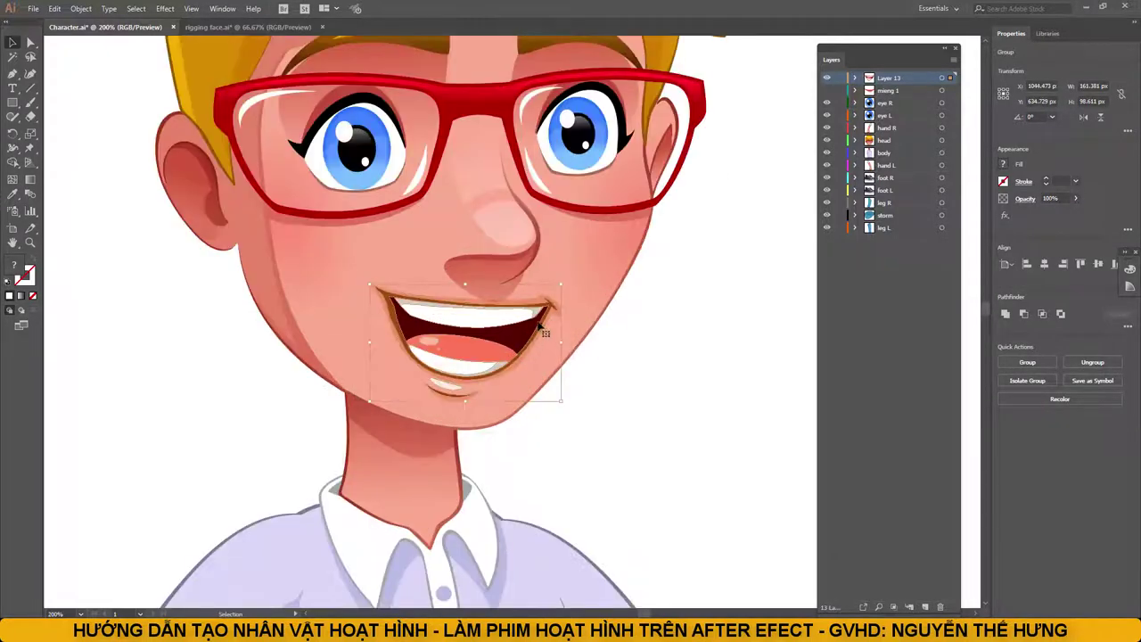
{"action": "mouse_move", "coordinate": [561, 280]}
{"action": "left_mouse_down"}
{"action": "mouse_move", "coordinate": [545, 307]}
{"action": "mouse_move", "coordinate": [554, 296]}
{"action": "left_mouse_up"}
{"action": "key", "text": "ctrl+minus"}
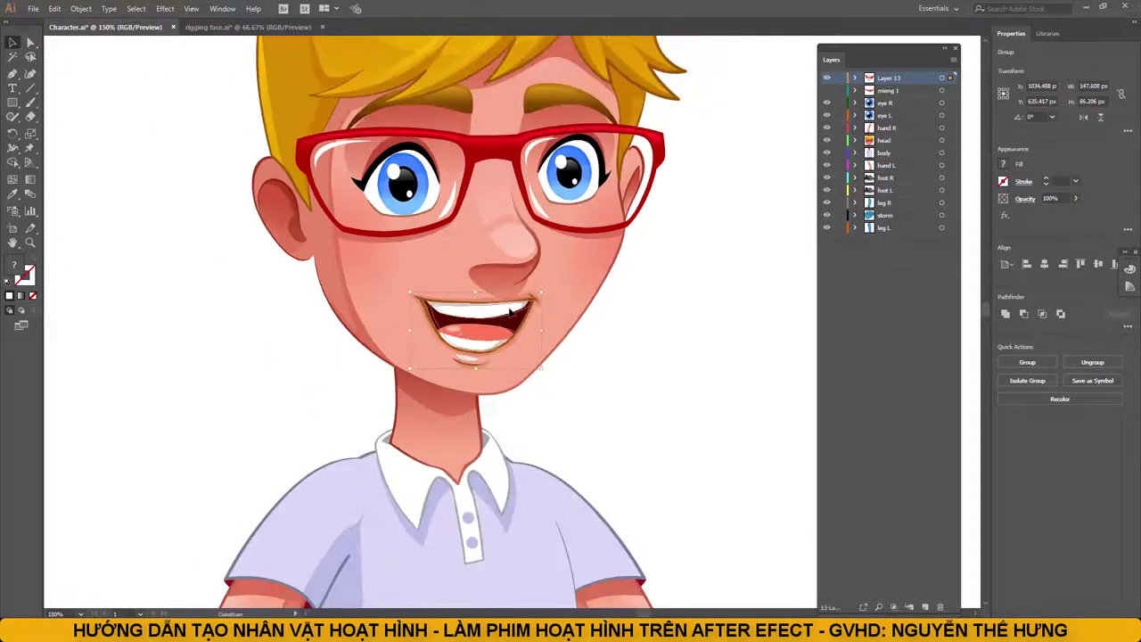
{"action": "key", "text": "ctrl+minus"}
{"action": "left_click", "coordinate": [643, 319]}
{"action": "scroll", "coordinate": [597, 333], "scroll_direction": "up", "scroll_amount": 1}
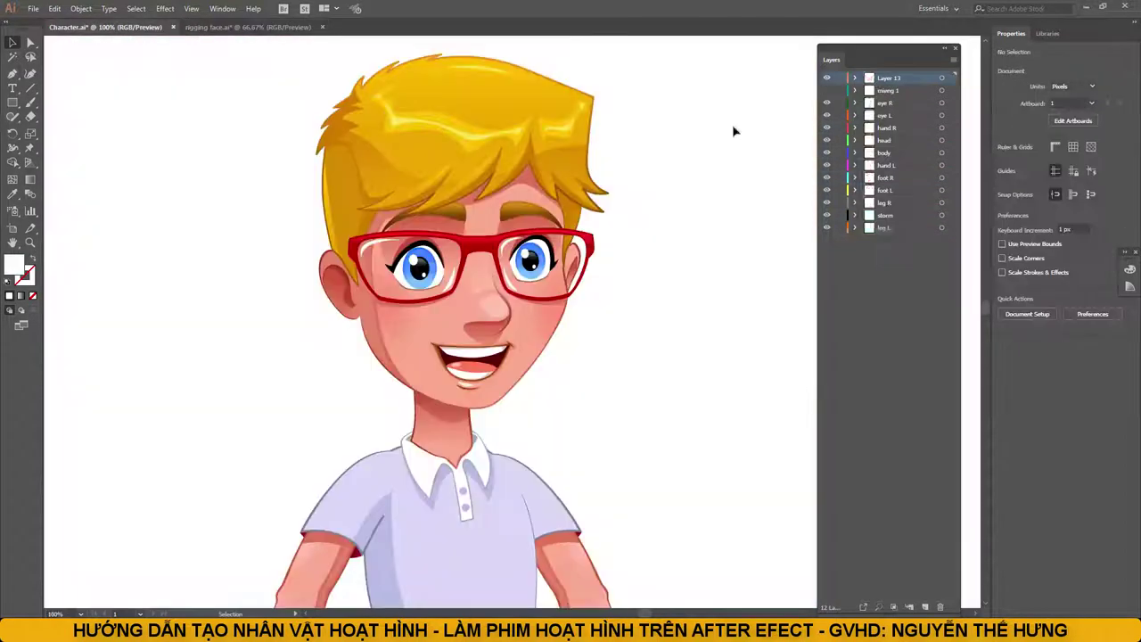
Step: Add another mouth layer, rename the mouth layers mieng 2 and mieng 3, and hide them
{"action": "left_click", "coordinate": [932, 607]}
{"action": "double_click", "coordinate": [892, 90]}
{"action": "double_click", "coordinate": [885, 78]}
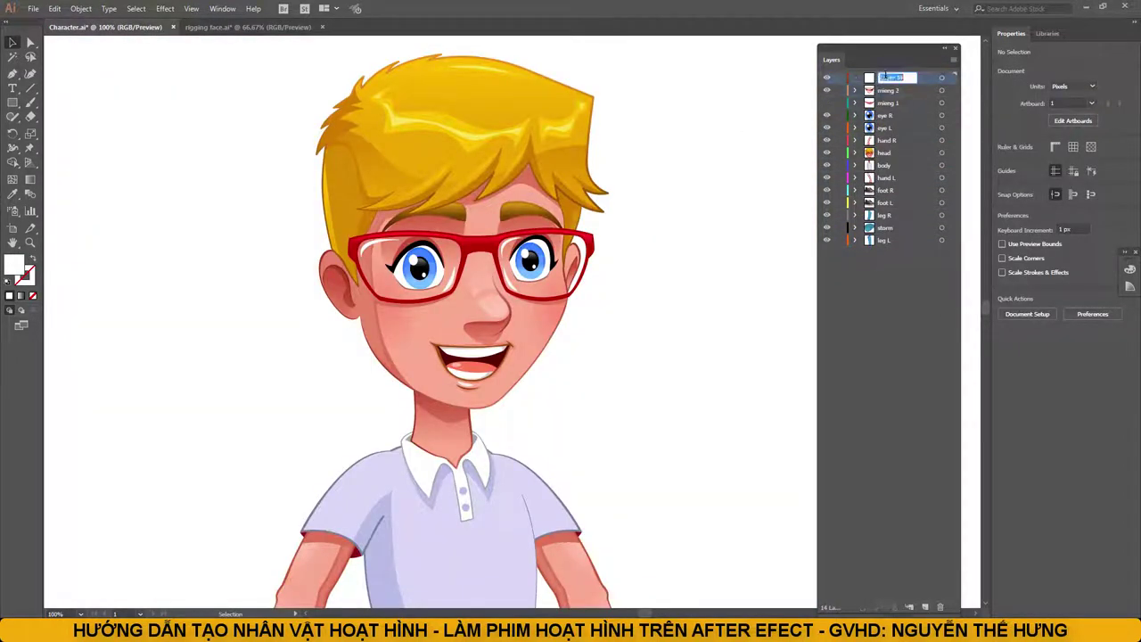
{"action": "type", "text": "mieng 3"}
{"action": "left_click", "coordinate": [942, 77]}
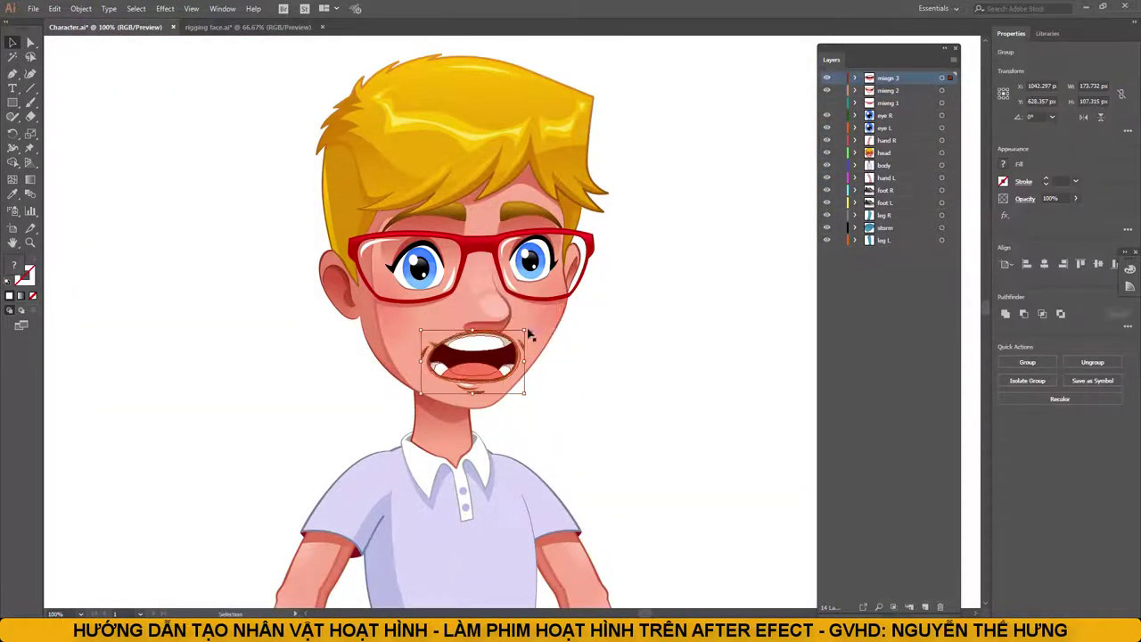
{"action": "left_click", "coordinate": [826, 77]}
{"action": "left_click", "coordinate": [827, 90]}
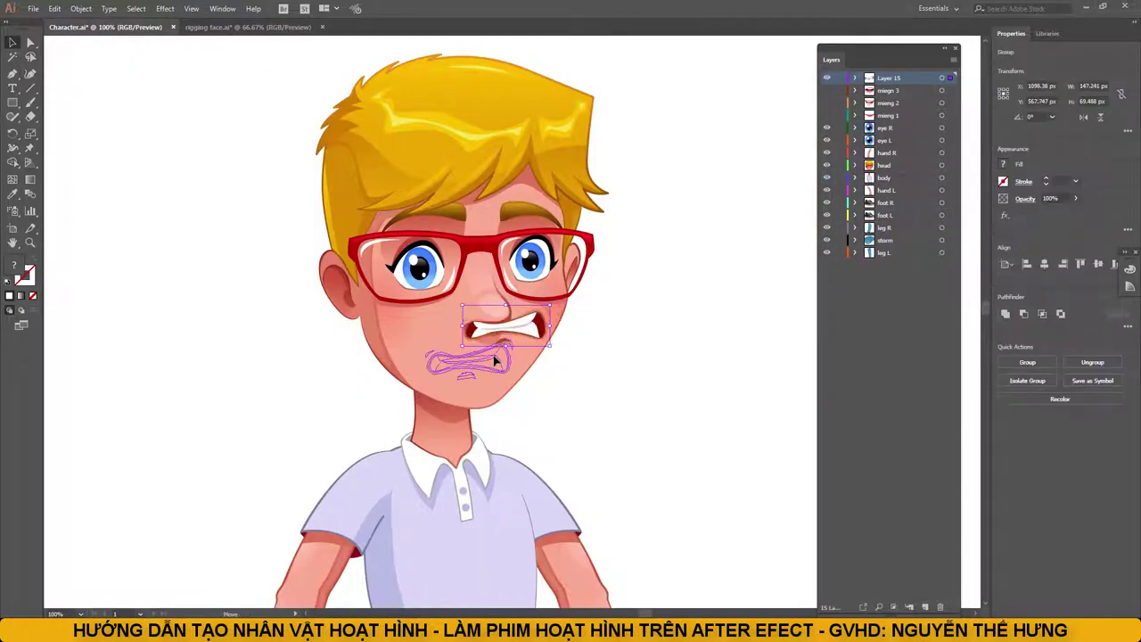
Step: Rename Layer 15 to 'miegn 4' and pick the small mouth on the face sheet
{"action": "double_click", "coordinate": [885, 81]}
{"action": "type", "text": "miegn 4"}
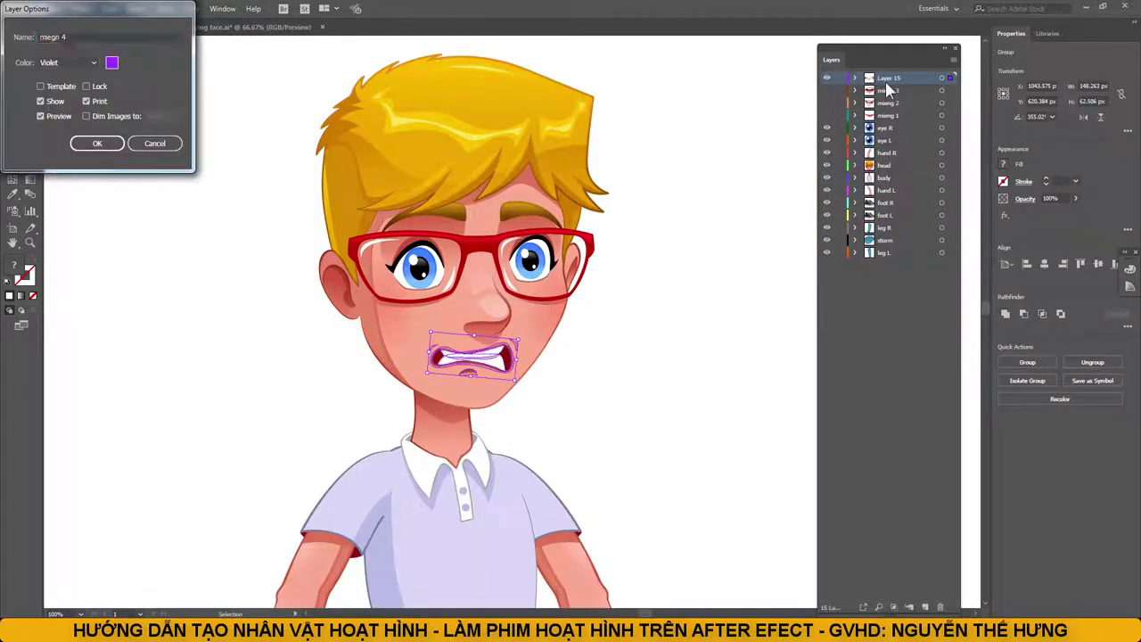
{"action": "key", "text": "Return"}
{"action": "left_click", "coordinate": [826, 78]}
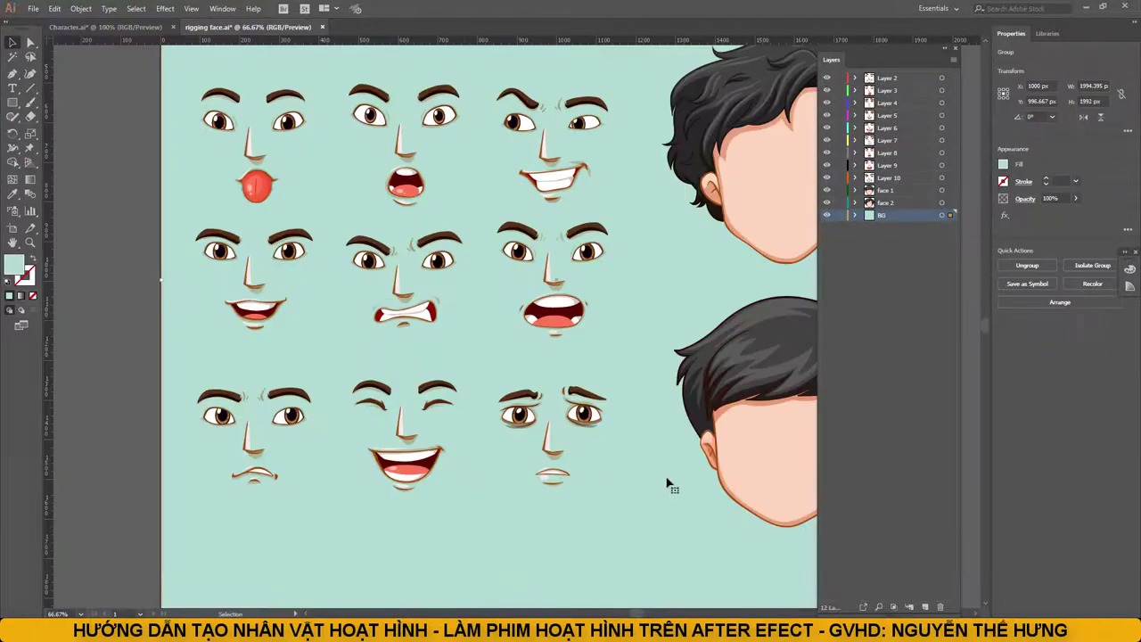
{"action": "left_click", "coordinate": [558, 477]}
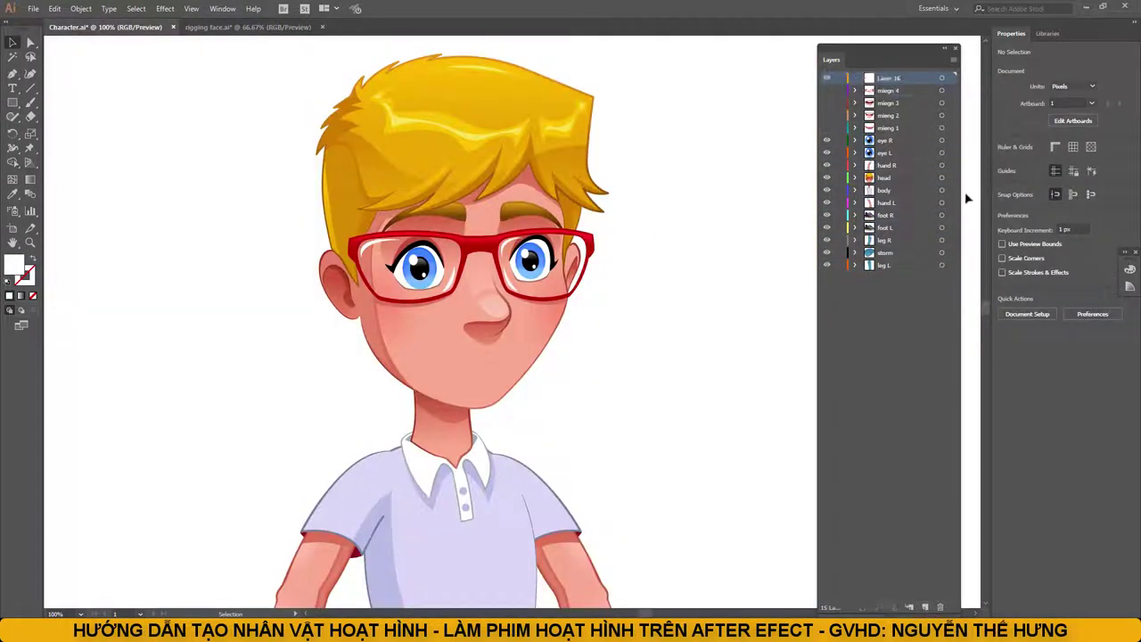
Step: Paste the small parted mouth into Layer 16 and move it onto the chin
{"action": "key", "text": "ctrl+v"}
{"action": "left_click_drag", "start_coordinate": [512, 323], "coordinate": [482, 371]}
{"action": "left_click", "coordinate": [576, 370]}
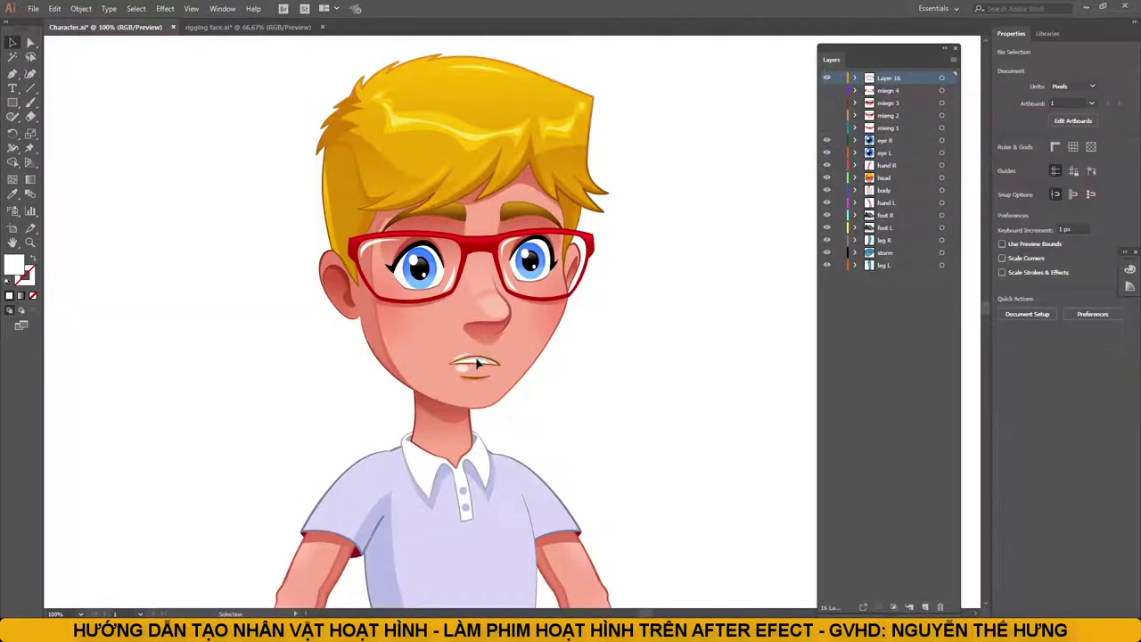
Step: Hide the other mouth layers and the storm layer so only the mieng 1 smile shows
{"action": "left_click", "coordinate": [827, 77]}
{"action": "left_click", "coordinate": [827, 127]}
{"action": "left_click", "coordinate": [827, 115]}
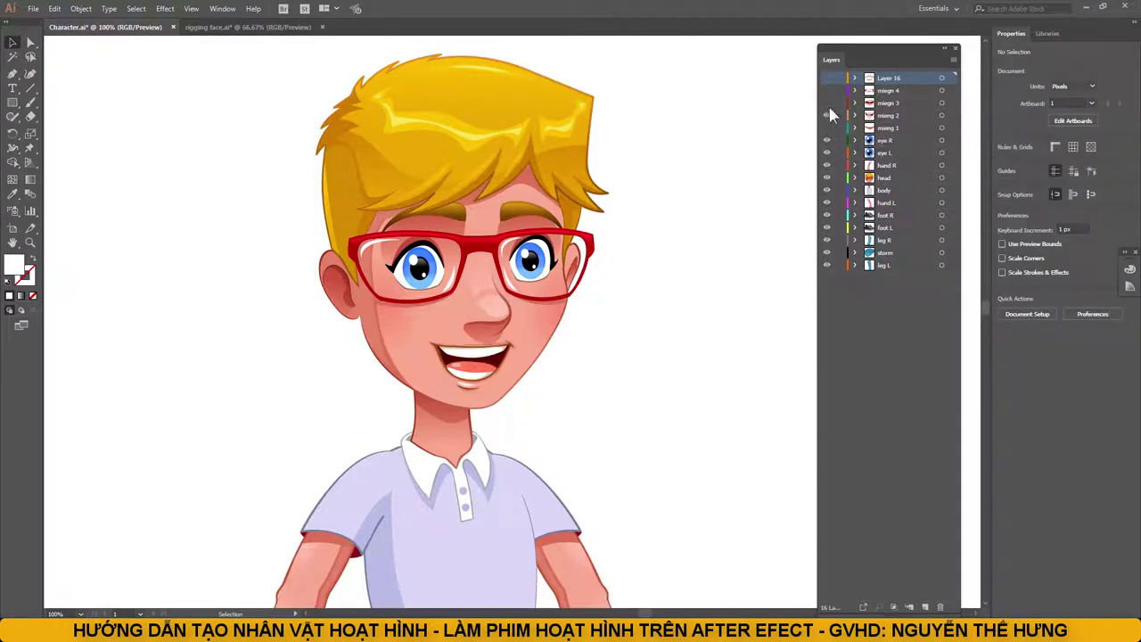
{"action": "left_click", "coordinate": [828, 103]}
{"action": "left_click", "coordinate": [827, 102]}
{"action": "left_click", "coordinate": [827, 127]}
{"action": "key", "text": "ctrl+minus"}
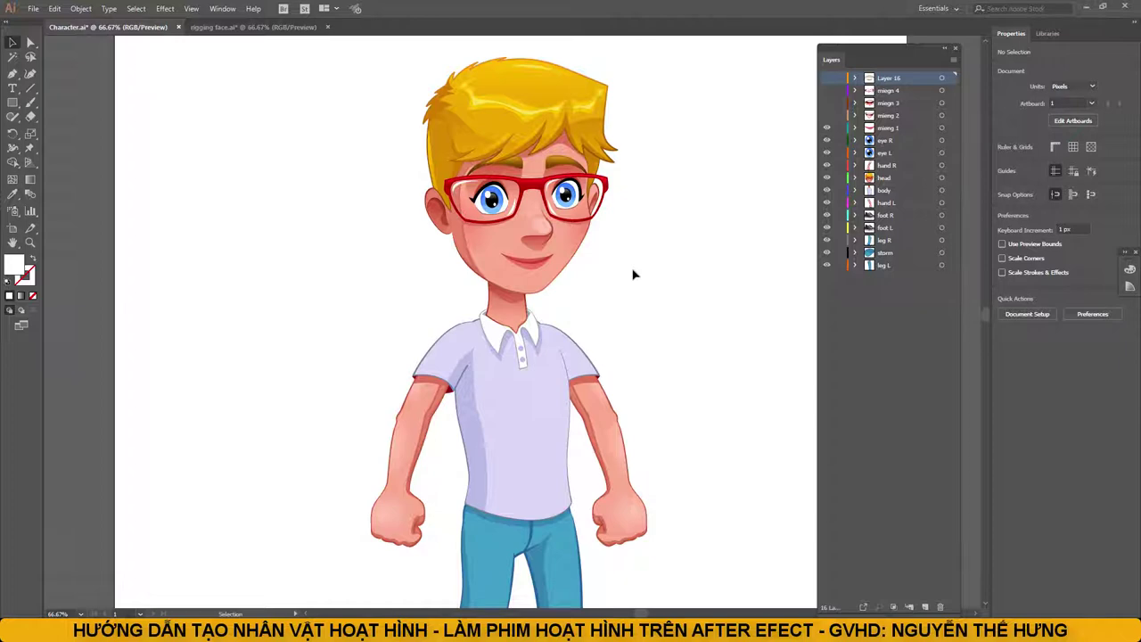
{"action": "key", "text": "ctrl+minus"}
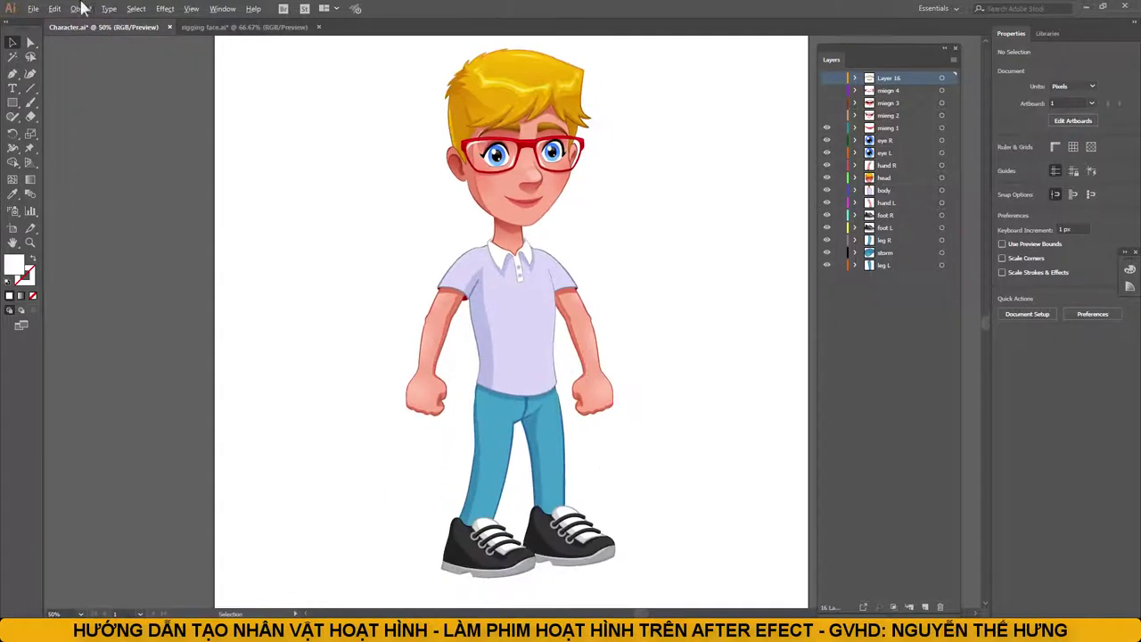
{"action": "left_click", "coordinate": [826, 253]}
Step: Save As over the existing Character.ai, confirming the replacement
{"action": "left_click", "coordinate": [33, 8]}
{"action": "left_click", "coordinate": [105, 133]}
{"action": "double_click", "coordinate": [214, 129]}
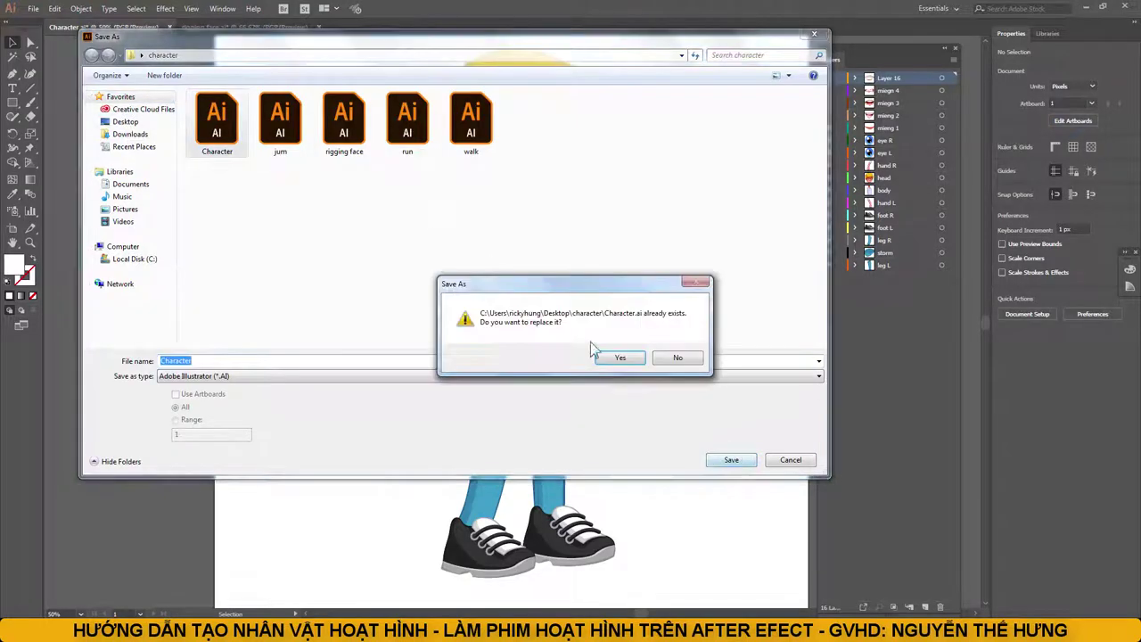
{"action": "key", "text": "Return"}
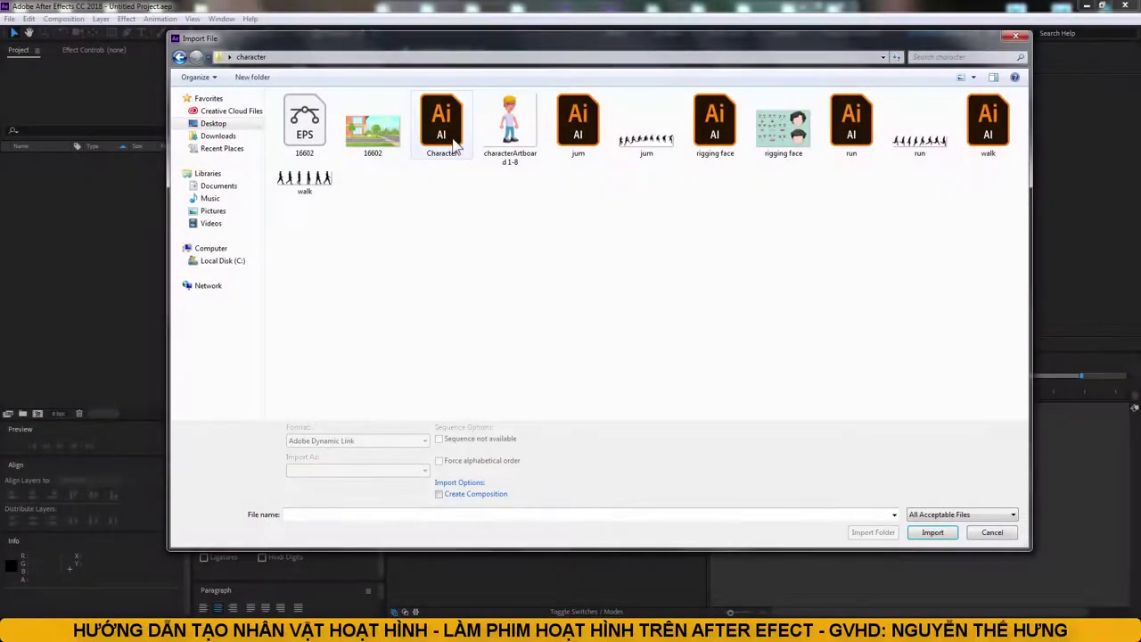
Step: Import Character.ai into After Effects as Composition - Retain Layer Sizes
{"action": "left_click", "coordinate": [453, 143]}
{"action": "left_click", "coordinate": [391, 473]}
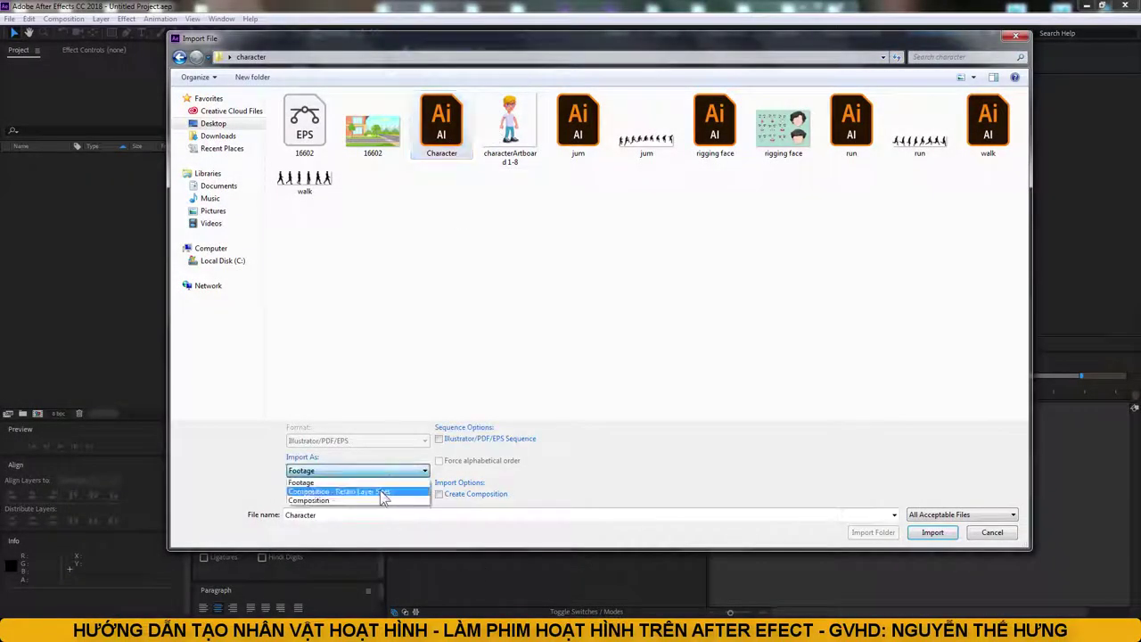
{"action": "left_click", "coordinate": [381, 492]}
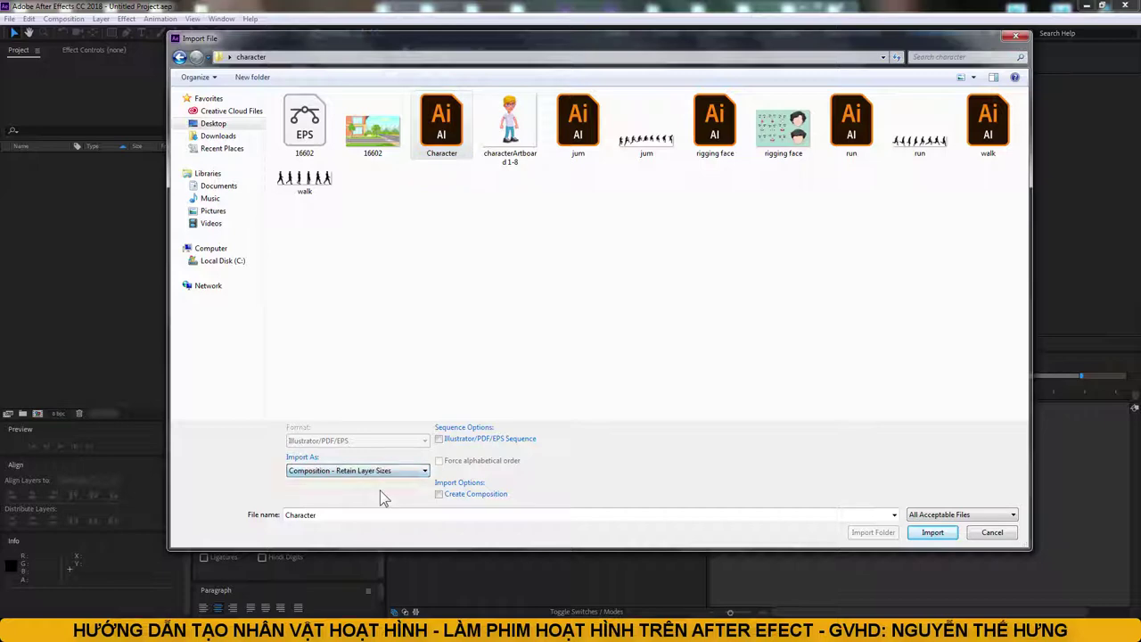
{"action": "left_click", "coordinate": [932, 533]}
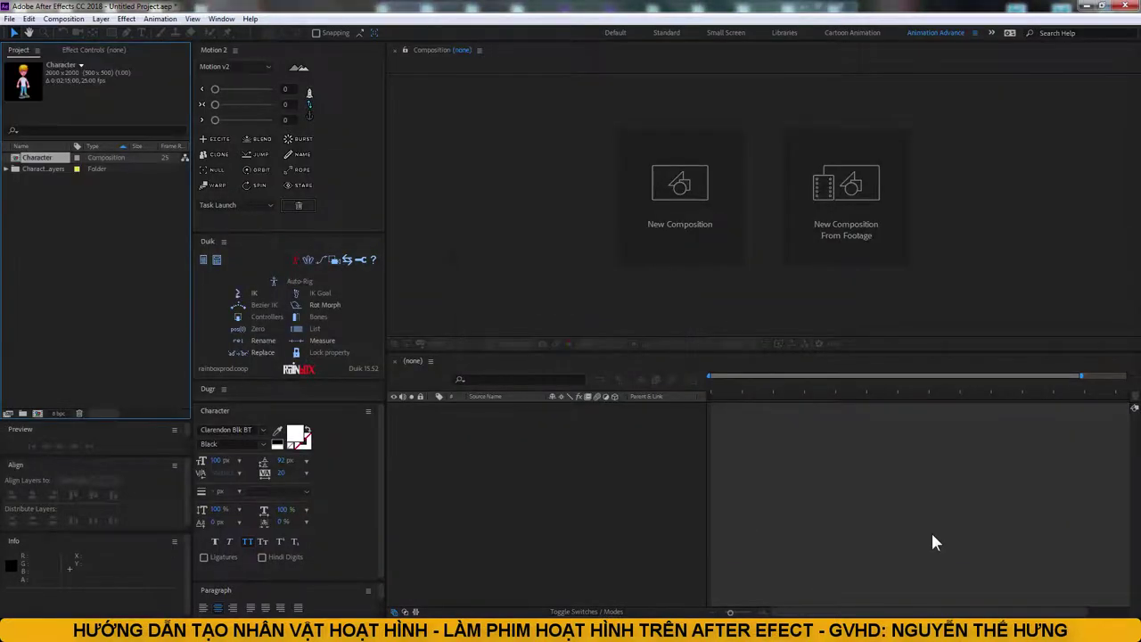
Step: Lengthen the Character composition from 0:02:15:00 to 0:02:30:00, keeping 2000 × 2000 at 25 fps
{"action": "right_click", "coordinate": [47, 167]}
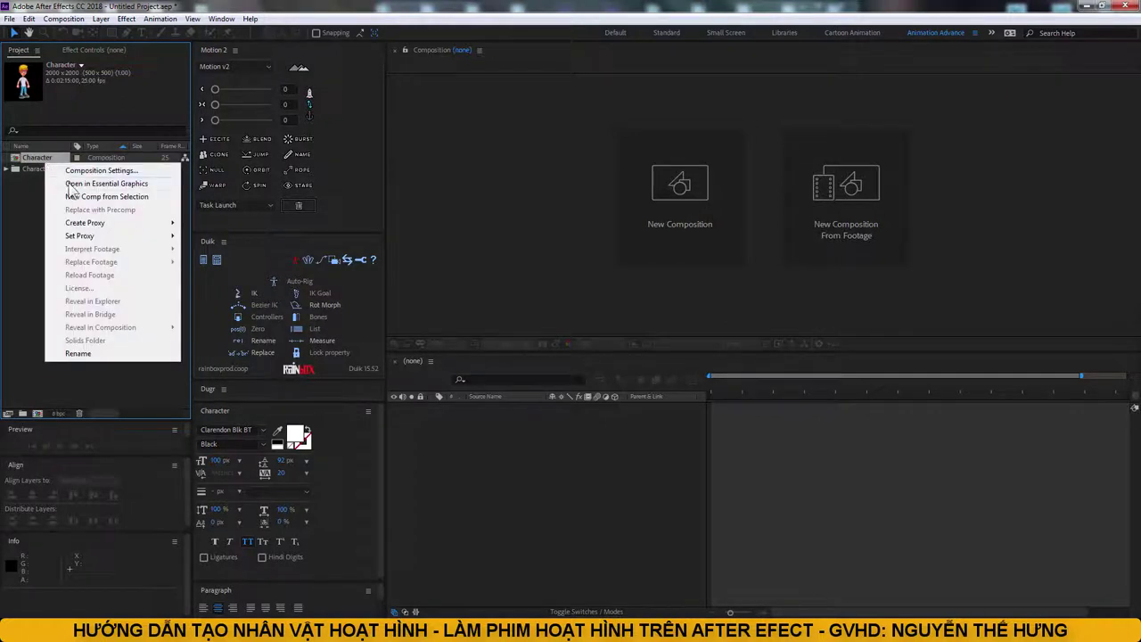
{"action": "left_click", "coordinate": [89, 170]}
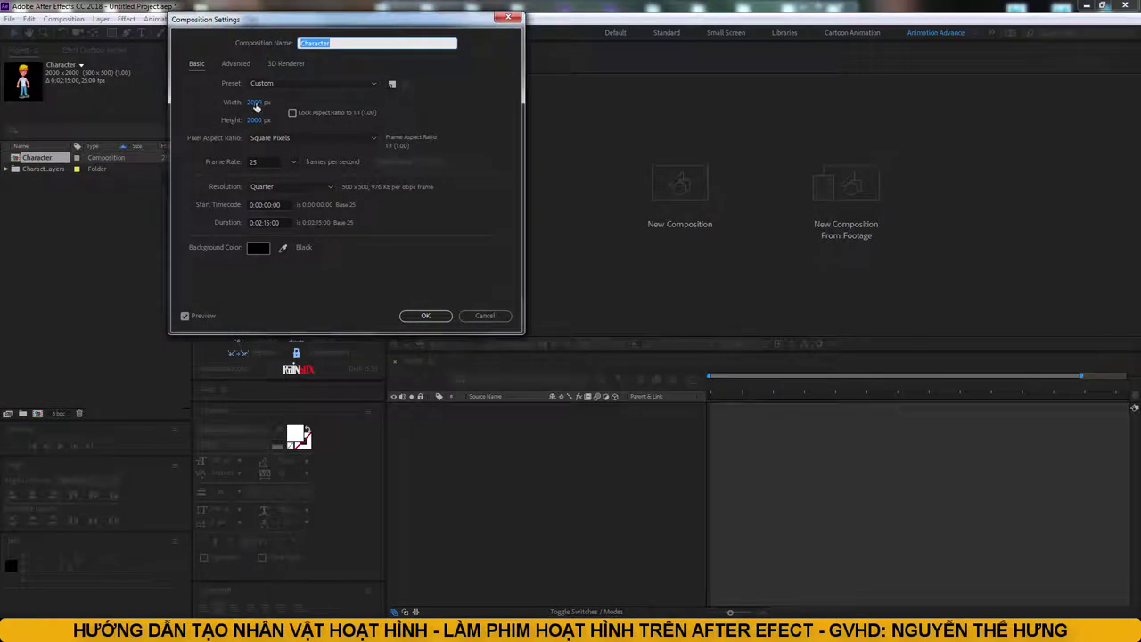
{"action": "left_click", "coordinate": [256, 104]}
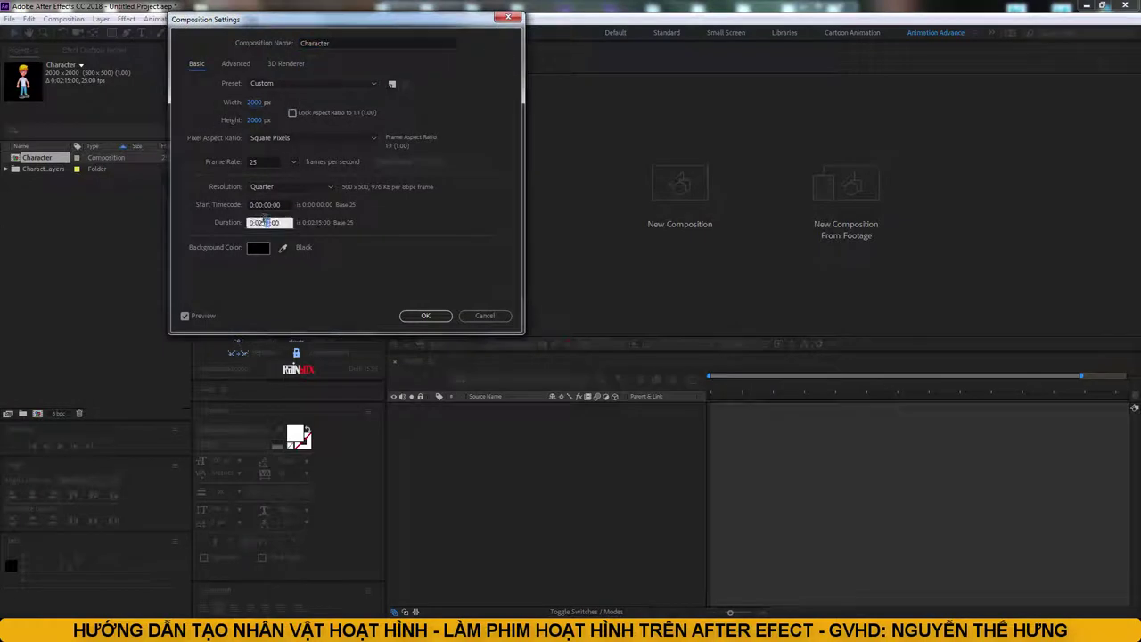
{"action": "left_click", "coordinate": [289, 220]}
{"action": "type", "text": "30"}
{"action": "left_click", "coordinate": [413, 315]}
{"action": "left_click", "coordinate": [423, 316]}
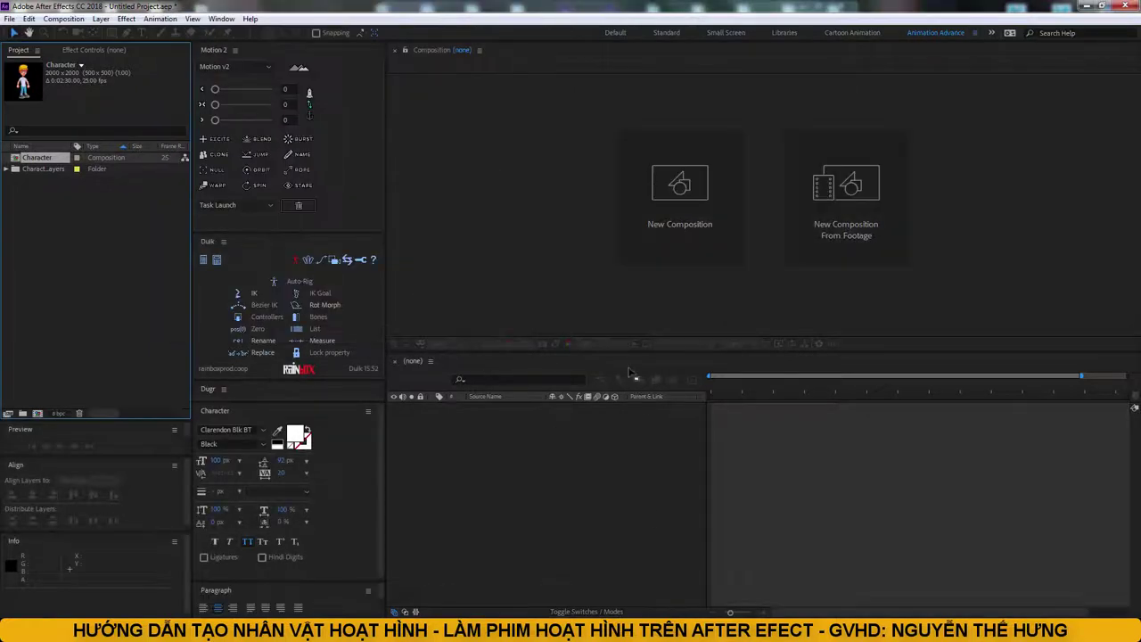
Step: Open the Character composition, set preview resolution to Half and frame the boy in view
{"action": "double_click", "coordinate": [32, 158]}
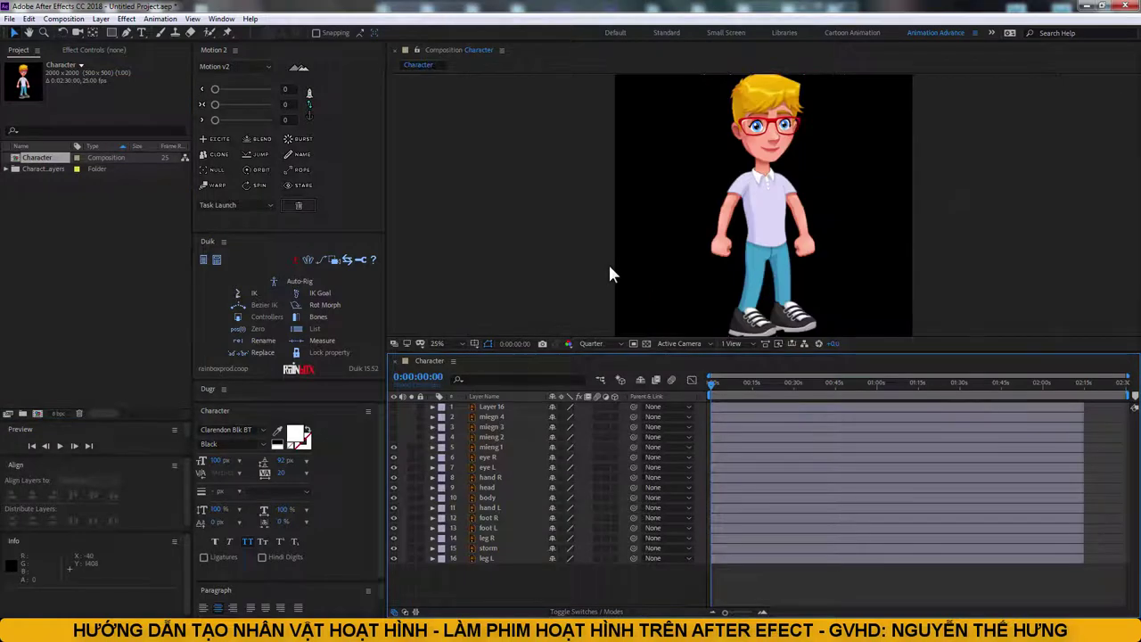
{"action": "left_click", "coordinate": [591, 344]}
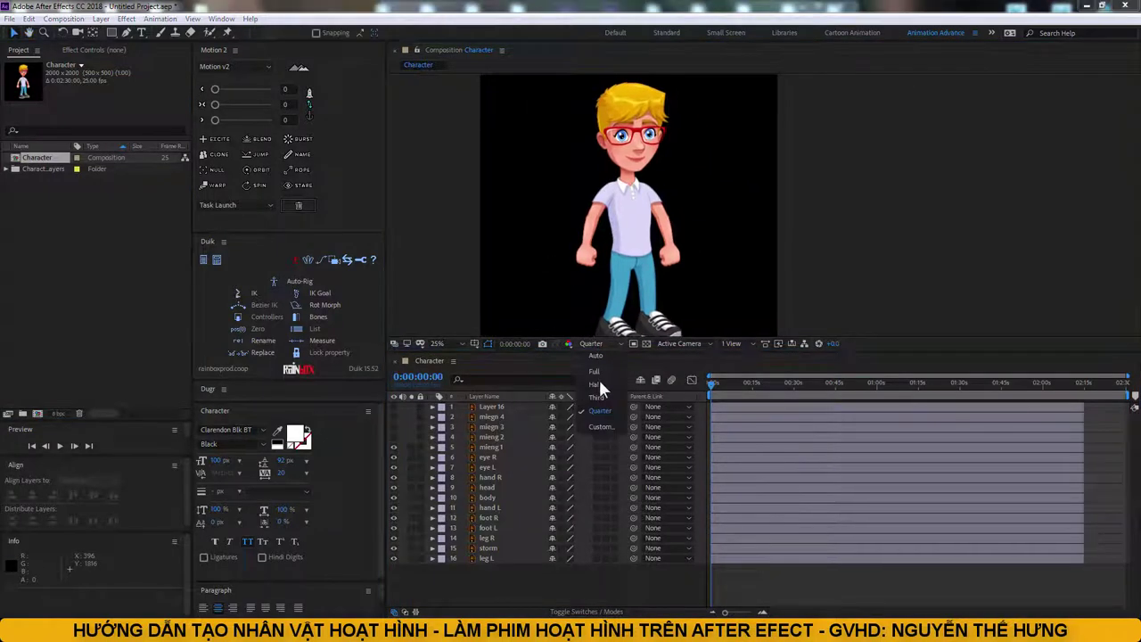
{"action": "left_click", "coordinate": [599, 378]}
{"action": "mouse_move", "coordinate": [700, 262]}
{"action": "left_mouse_down"}
{"action": "mouse_move", "coordinate": [710, 227]}
{"action": "mouse_move", "coordinate": [642, 125]}
{"action": "left_mouse_up"}
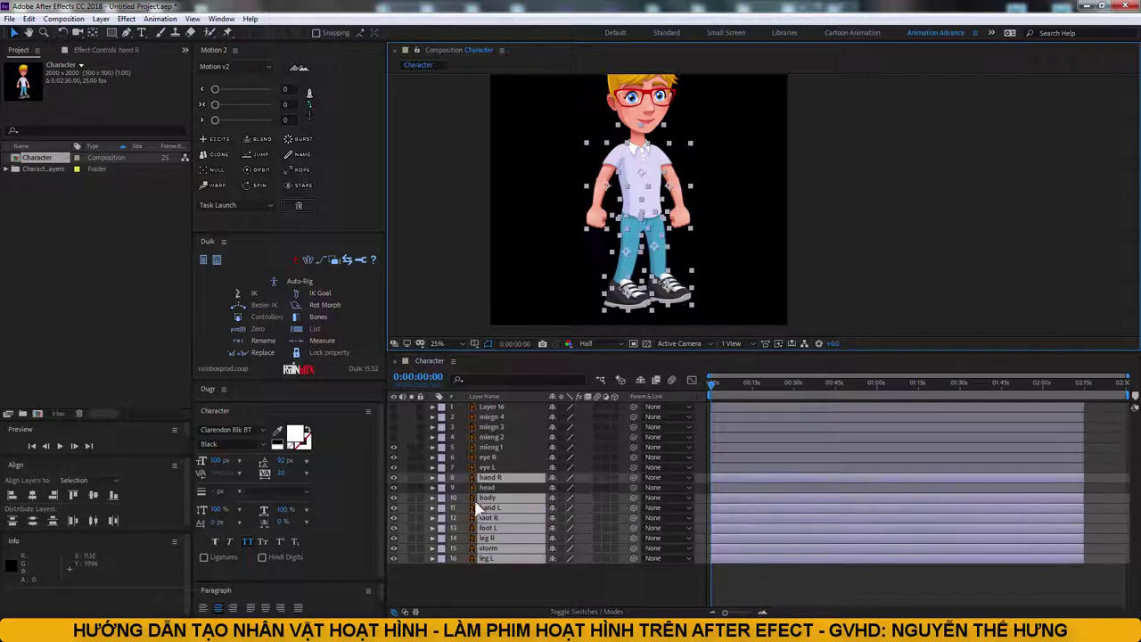
Step: Set the selected body-part layers to 60% Opacity and deselect them
{"action": "key", "text": "t"}
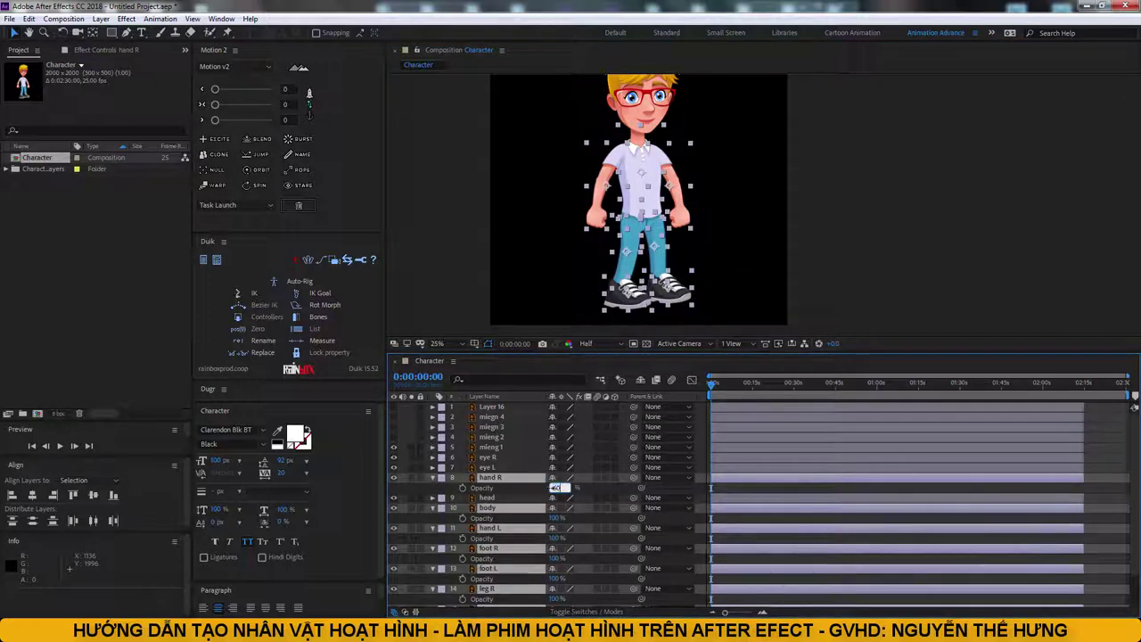
{"action": "key", "text": "Return"}
{"action": "left_click", "coordinate": [857, 192]}
{"action": "scroll", "coordinate": [637, 245], "scroll_direction": "up", "scroll_amount": 2}
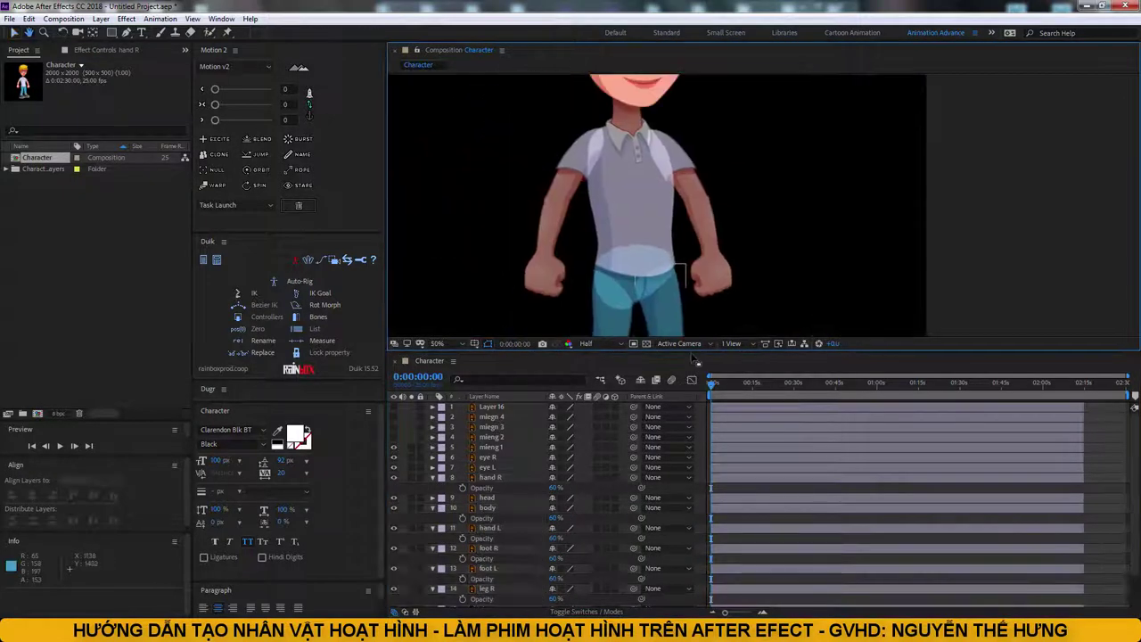
Step: Move hand L's anchor point up to the shoulder and test its rotation
{"action": "left_click", "coordinate": [729, 249]}
{"action": "left_click", "coordinate": [92, 32]}
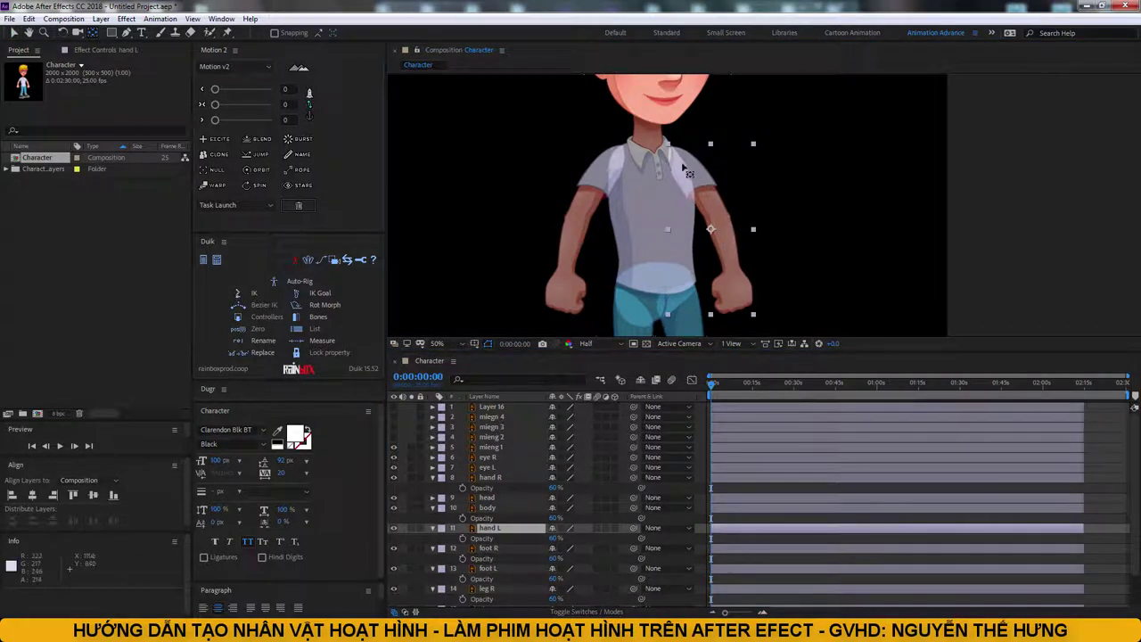
{"action": "left_click_drag", "start_coordinate": [712, 230], "coordinate": [699, 182]}
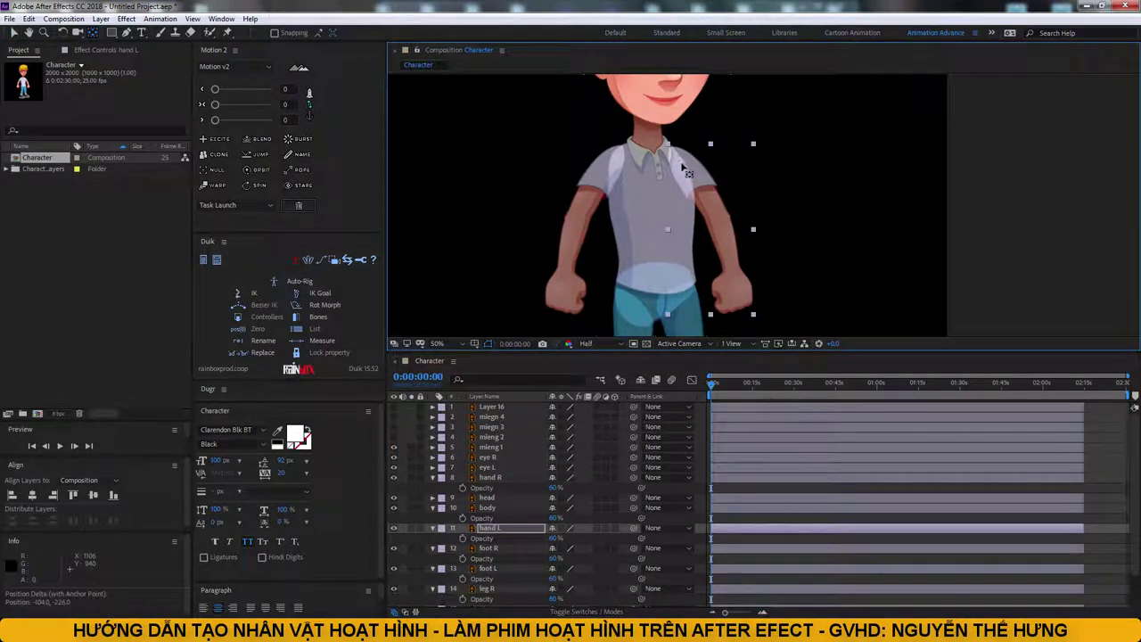
{"action": "left_click", "coordinate": [62, 32]}
{"action": "left_click_drag", "start_coordinate": [749, 294], "coordinate": [905, 181]}
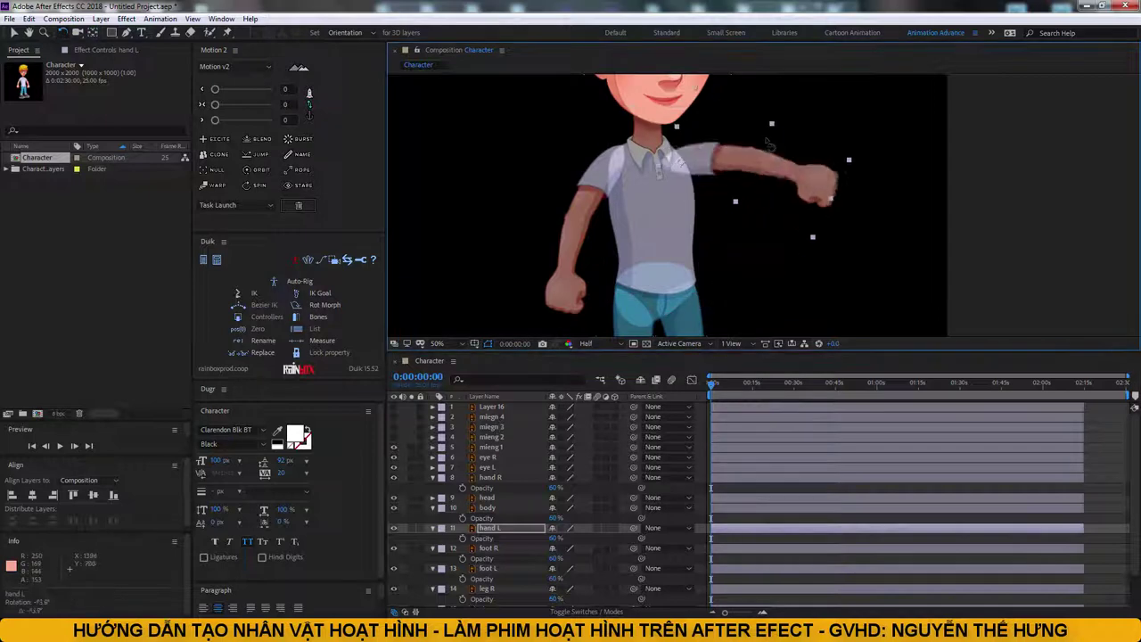
{"action": "key", "text": "ctrl+z"}
{"action": "left_click_drag", "start_coordinate": [860, 233], "coordinate": [834, 217]}
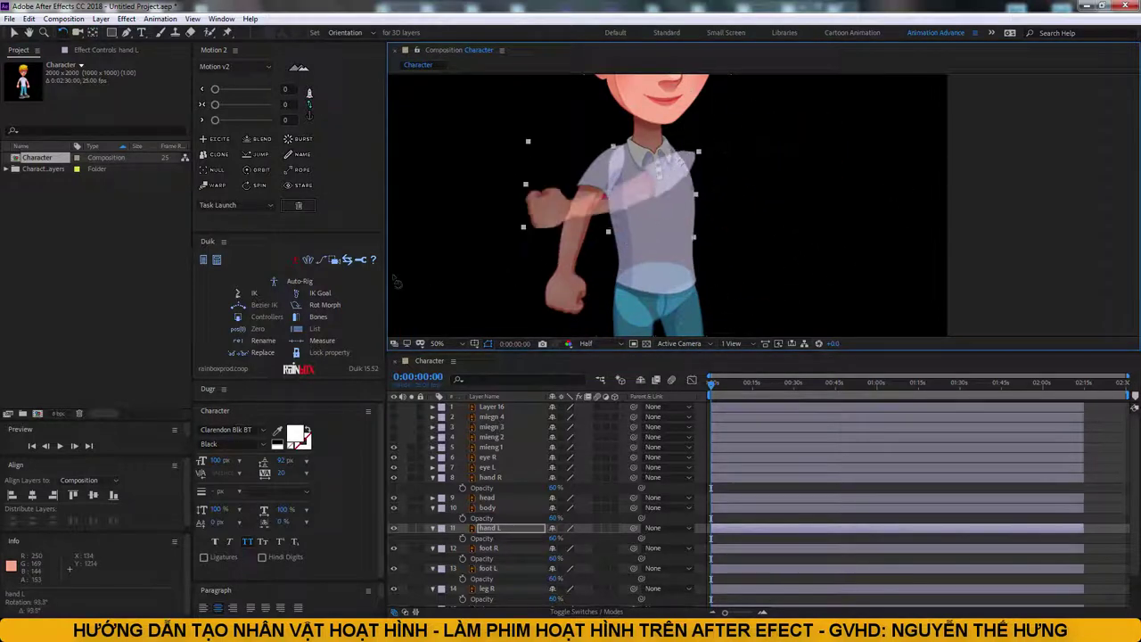
{"action": "key", "text": "ctrl+z"}
Step: Move hand R's anchor point up to the shoulder, testing and fine-tuning the pivot
{"action": "left_click", "coordinate": [581, 211]}
{"action": "key", "text": "y"}
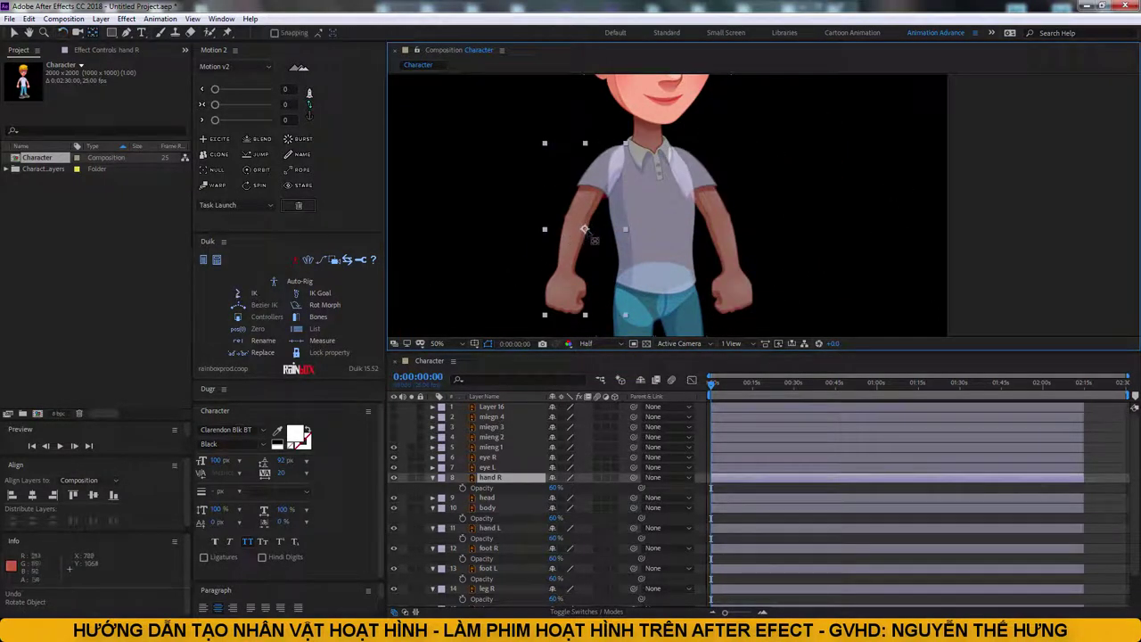
{"action": "left_click_drag", "start_coordinate": [585, 229], "coordinate": [614, 177]}
{"action": "key", "text": "w"}
{"action": "left_click_drag", "start_coordinate": [561, 243], "coordinate": [715, 226]}
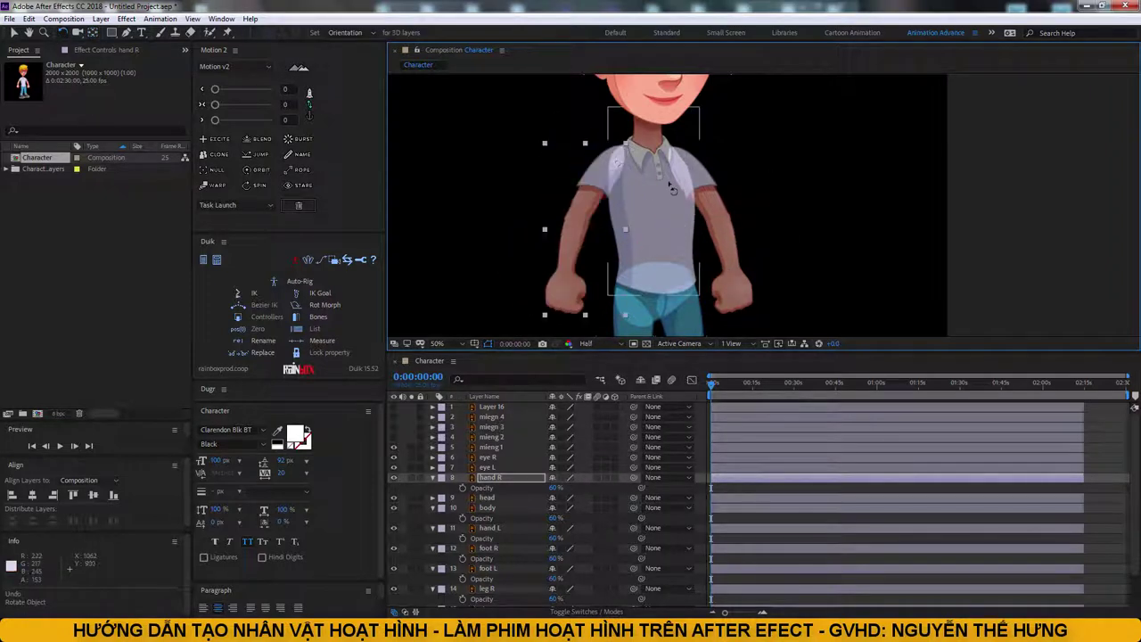
{"action": "key", "text": "y"}
{"action": "left_click_drag", "start_coordinate": [621, 165], "coordinate": [621, 157]}
Step: Move leg R's anchor point up to the hip after a test rotation
{"action": "scroll", "coordinate": [651, 221], "scroll_direction": "down", "scroll_amount": 2}
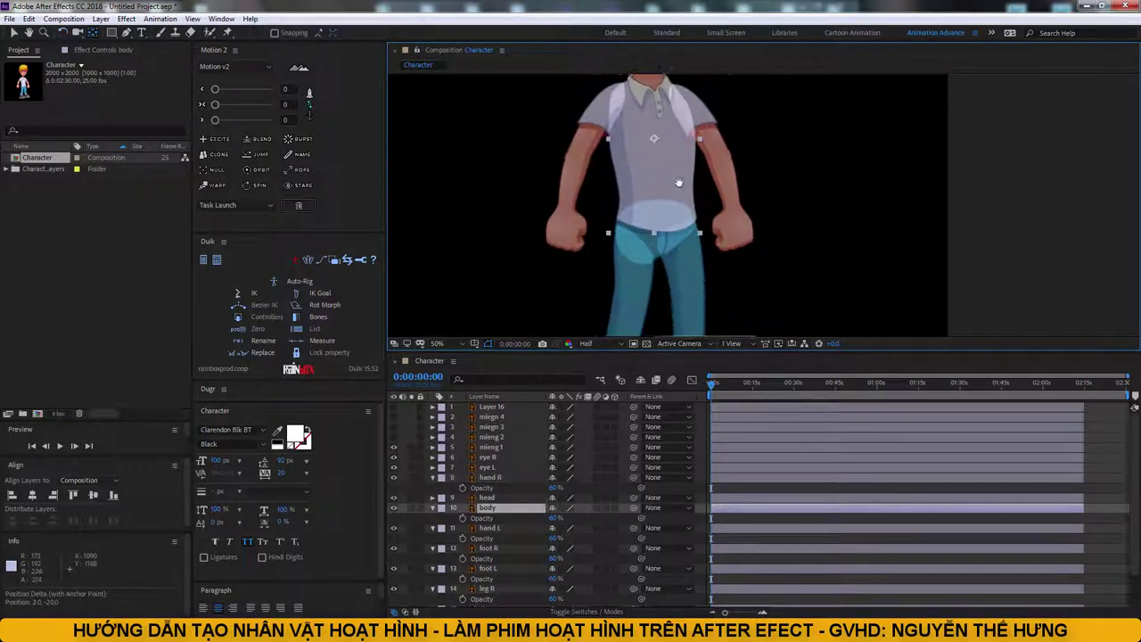
{"action": "scroll", "coordinate": [655, 210], "scroll_direction": "down", "scroll_amount": 2}
{"action": "left_click", "coordinate": [657, 203]}
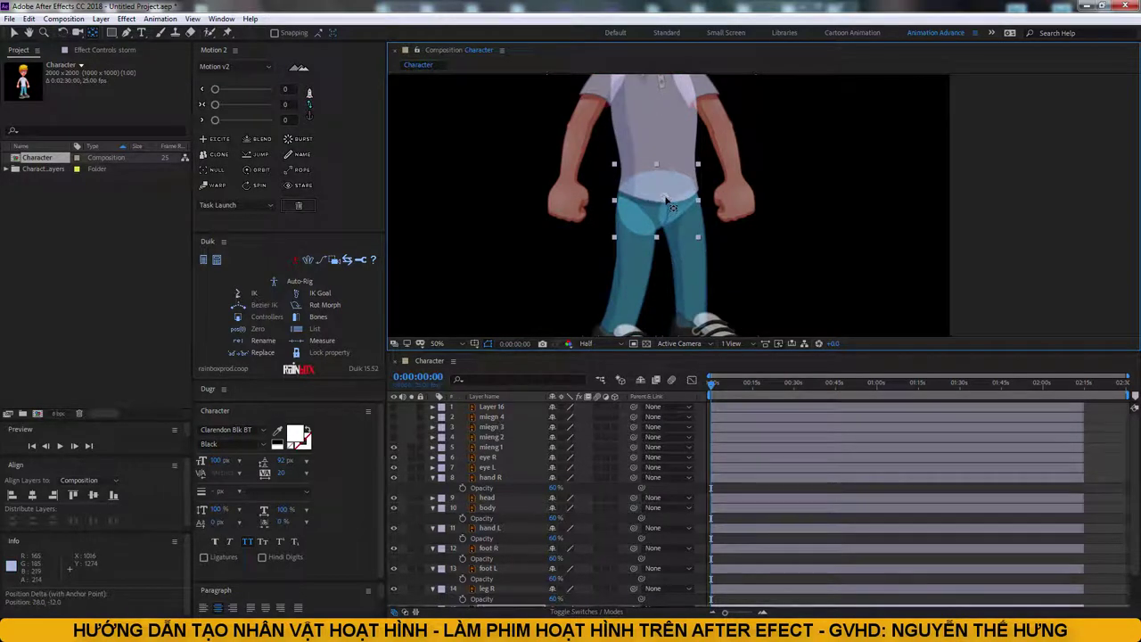
{"action": "left_click", "coordinate": [708, 272]}
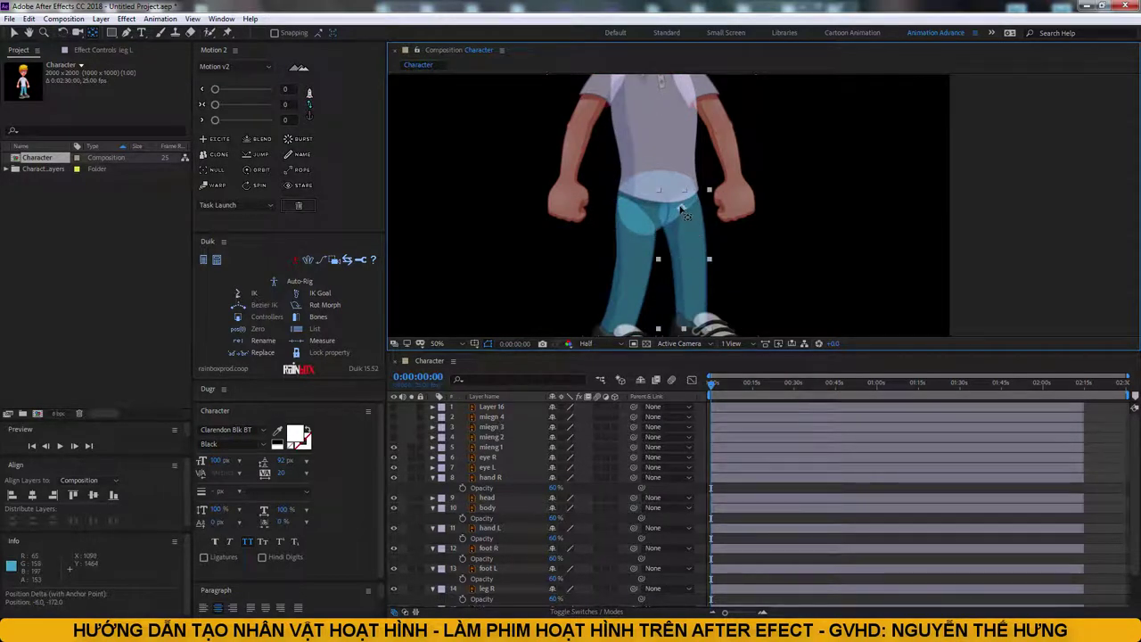
{"action": "key", "text": "w"}
{"action": "left_click_drag", "start_coordinate": [682, 214], "coordinate": [736, 230]}
{"action": "key", "text": "ctrl+z"}
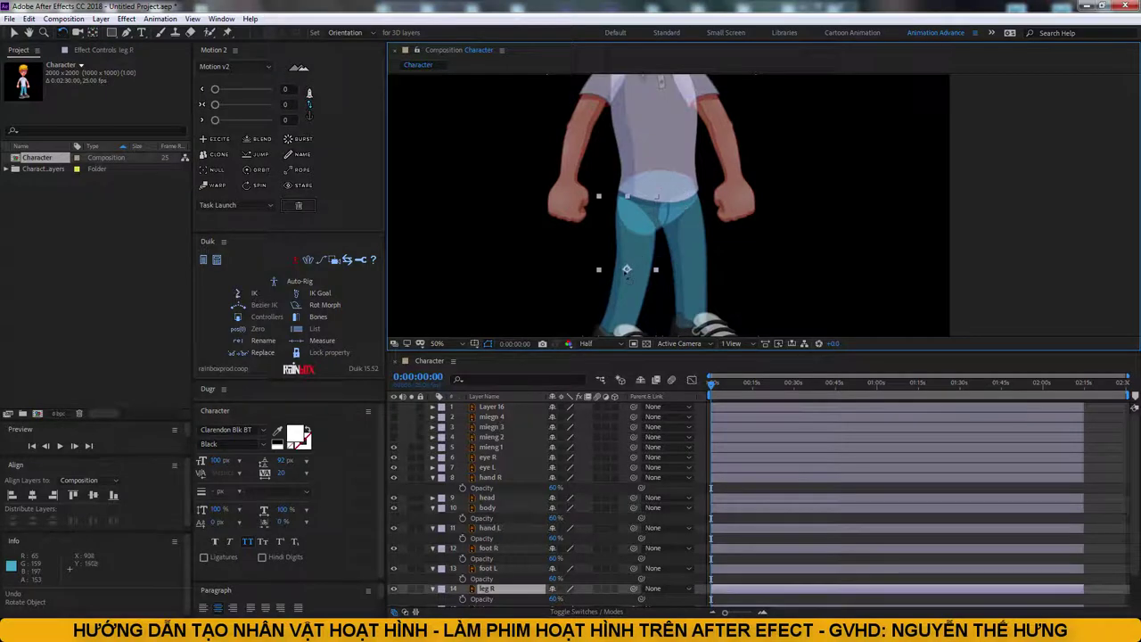
{"action": "key", "text": "y"}
{"action": "left_click_drag", "start_coordinate": [627, 270], "coordinate": [632, 241]}
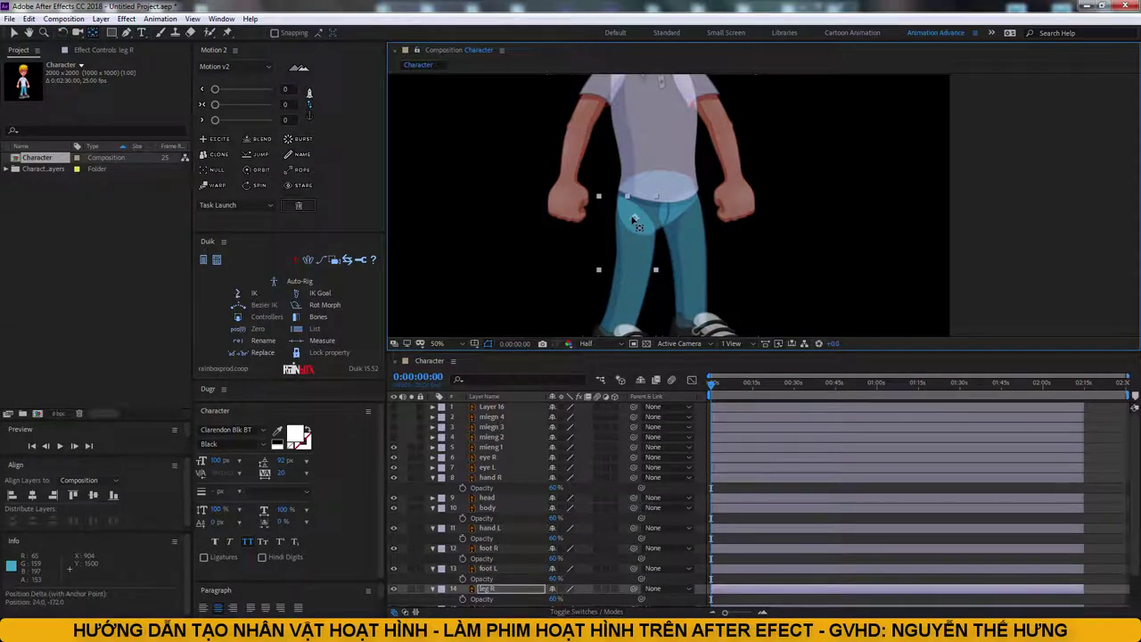
Step: Move foot L's anchor point up to the ankle and refine it slightly
{"action": "scroll", "coordinate": [633, 221], "scroll_direction": "down", "scroll_amount": 3}
{"action": "mouse_move", "coordinate": [722, 279]}
{"action": "left_mouse_down"}
{"action": "mouse_move", "coordinate": [697, 258]}
{"action": "mouse_move", "coordinate": [767, 231]}
{"action": "left_mouse_up"}
{"action": "key", "text": "w"}
{"action": "key", "text": "ctrl+z"}
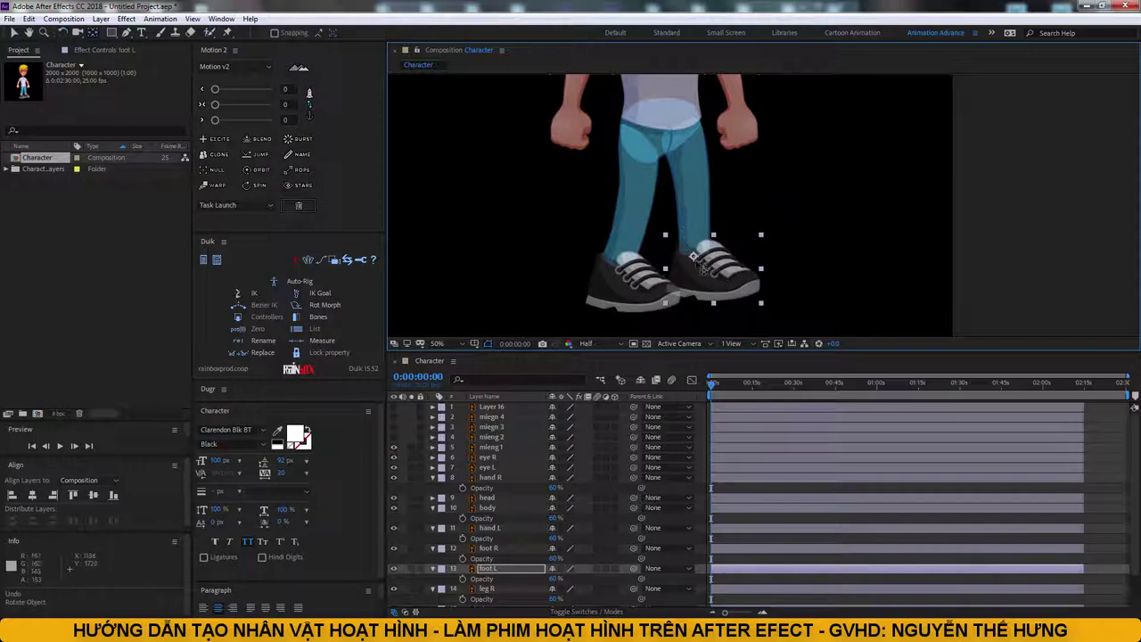
{"action": "key", "text": "y"}
{"action": "mouse_move", "coordinate": [694, 258]}
{"action": "left_mouse_down"}
{"action": "mouse_move", "coordinate": [628, 310]}
{"action": "mouse_move", "coordinate": [627, 257]}
{"action": "left_mouse_up"}
{"action": "key", "text": "w"}
{"action": "key", "text": "ctrl+z"}
Step: Set foot R's anchor at the ankle and test its rotation
{"action": "left_click", "coordinate": [627, 309]}
{"action": "key", "text": "y"}
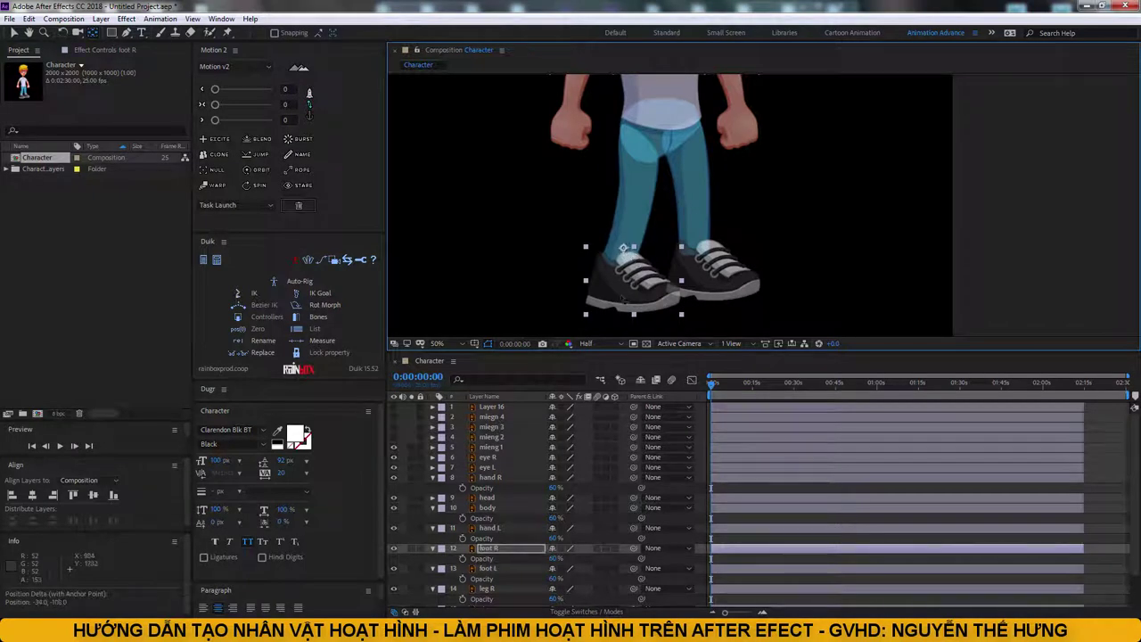
{"action": "key", "text": "w"}
{"action": "mouse_move", "coordinate": [623, 297]}
{"action": "left_mouse_down"}
{"action": "mouse_move", "coordinate": [586, 303]}
{"action": "mouse_move", "coordinate": [625, 296]}
{"action": "left_mouse_up"}
{"action": "key", "text": "y"}
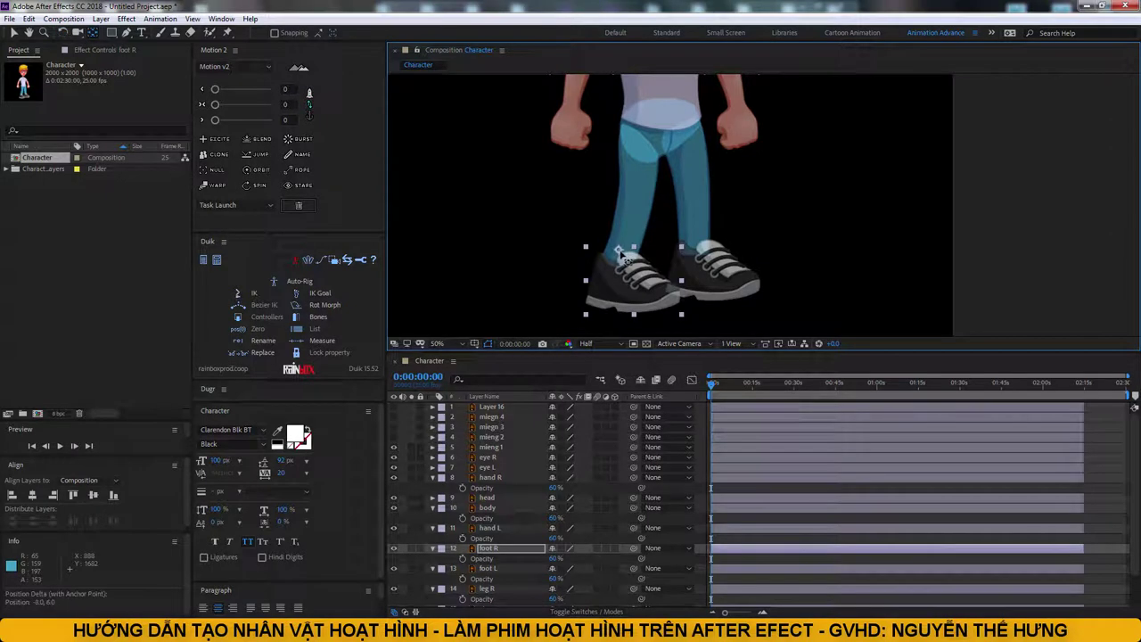
{"action": "left_click_drag", "start_coordinate": [507, 479], "coordinate": [548, 595]}
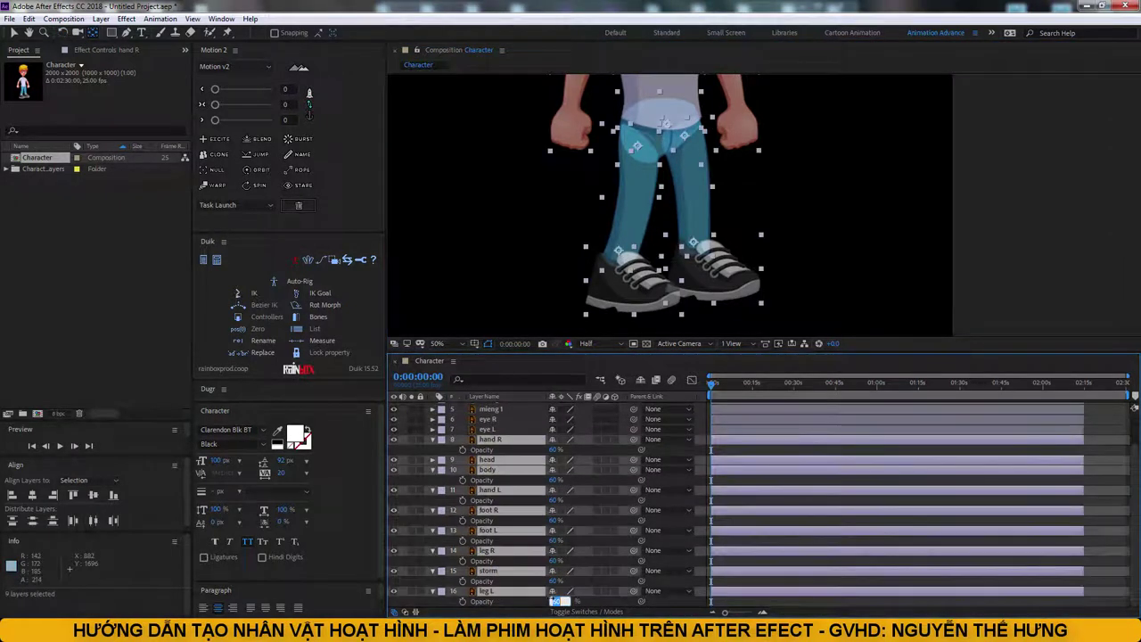
Step: Return the nine layers to 100% Opacity, hide Opacity, then select the body and leg L layers
{"action": "type", "text": "0"}
{"action": "key", "text": "Return"}
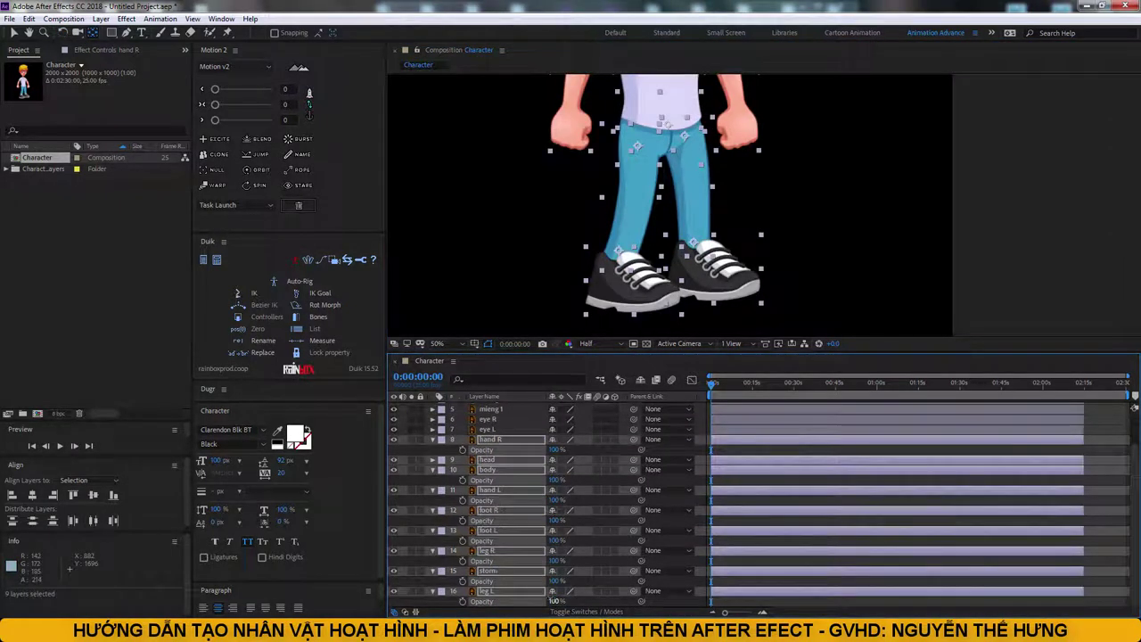
{"action": "key", "text": "t"}
{"action": "left_click", "coordinate": [810, 276]}
{"action": "scroll", "coordinate": [782, 264], "scroll_direction": "down", "scroll_amount": 1}
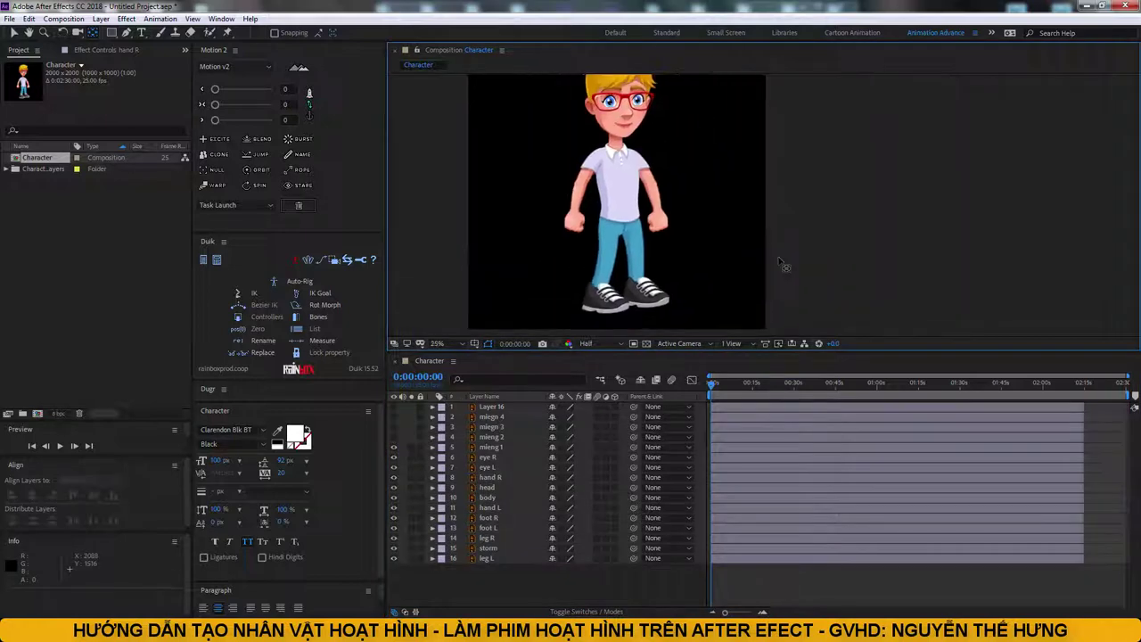
{"action": "left_click", "coordinate": [616, 186]}
{"action": "left_click", "coordinate": [496, 558]}
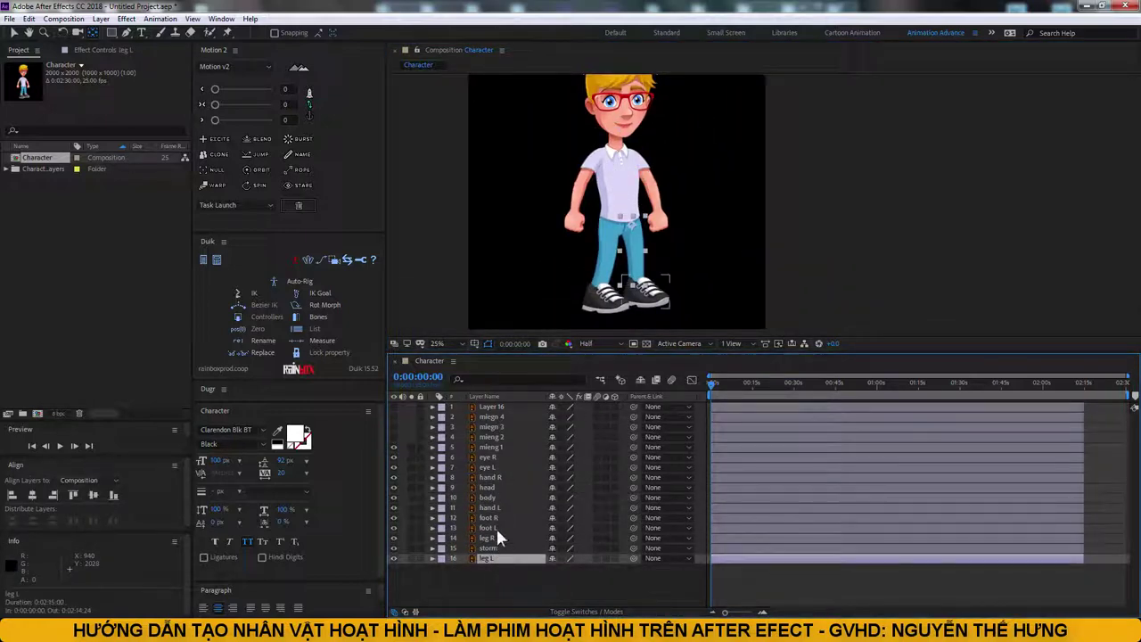
Step: Place foot L above leg L, parent it to leg L, and test-rotate leg L
{"action": "left_click_drag", "start_coordinate": [496, 526], "coordinate": [541, 554]}
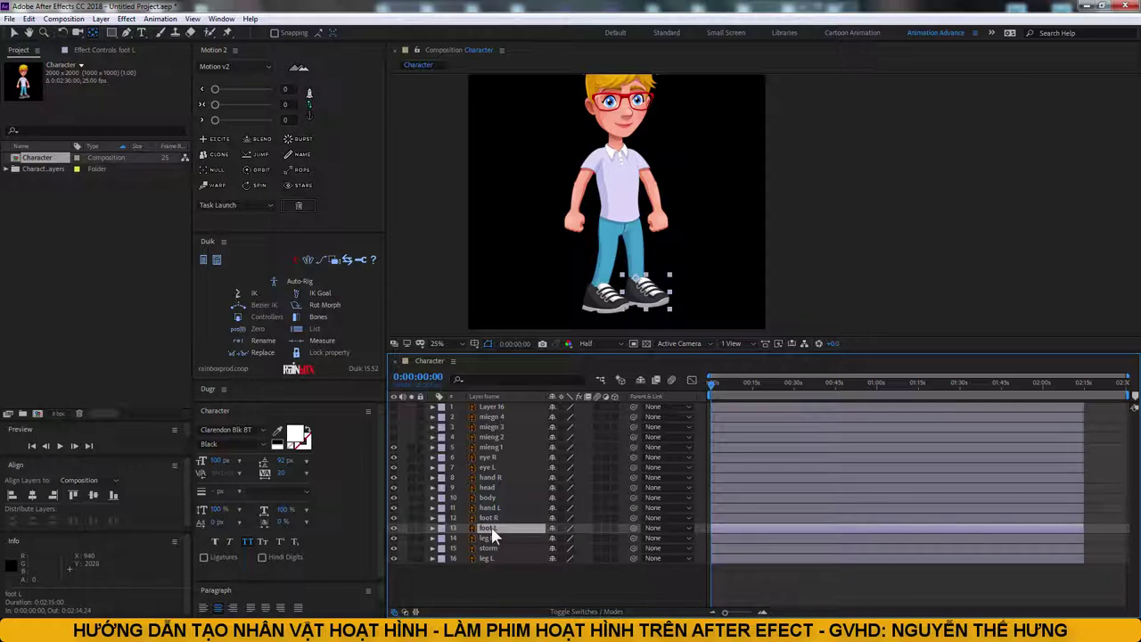
{"action": "left_click", "coordinate": [632, 549]}
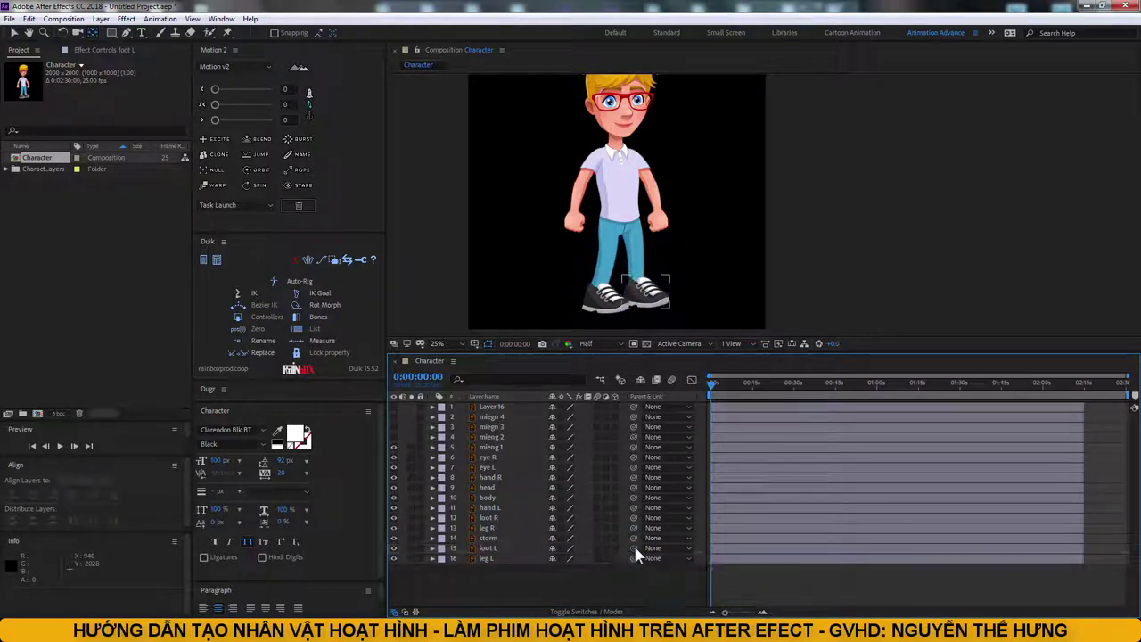
{"action": "left_click_drag", "start_coordinate": [634, 548], "coordinate": [523, 559]}
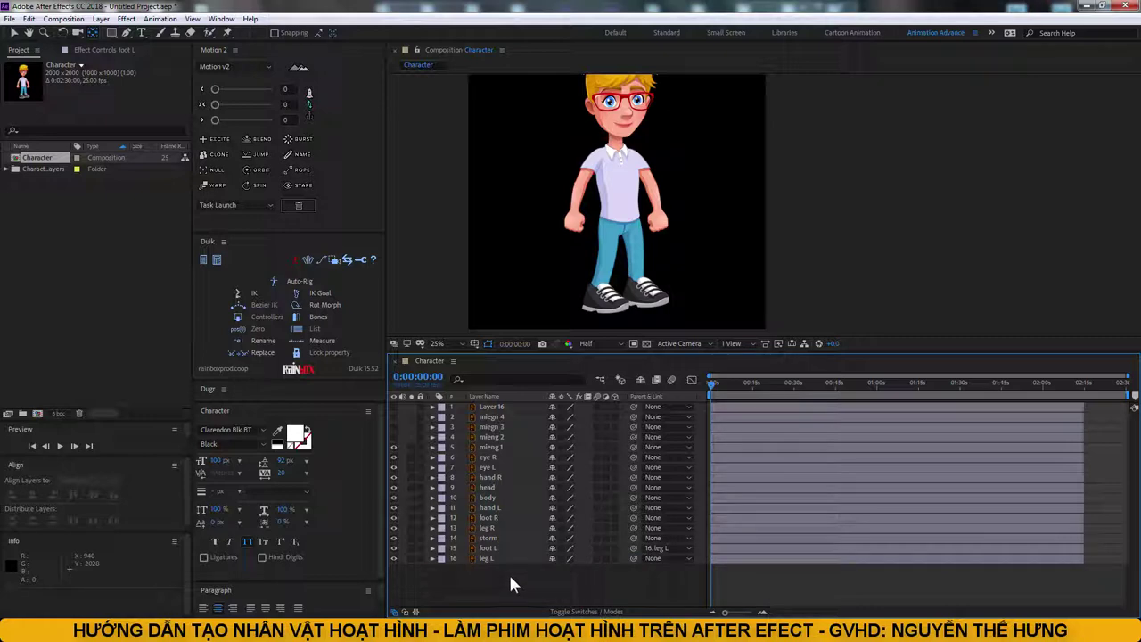
{"action": "key", "text": "w"}
{"action": "left_click", "coordinate": [496, 558]}
{"action": "mouse_move", "coordinate": [642, 267]}
{"action": "left_mouse_down"}
{"action": "mouse_move", "coordinate": [695, 258]}
{"action": "mouse_move", "coordinate": [554, 314]}
{"action": "left_mouse_up"}
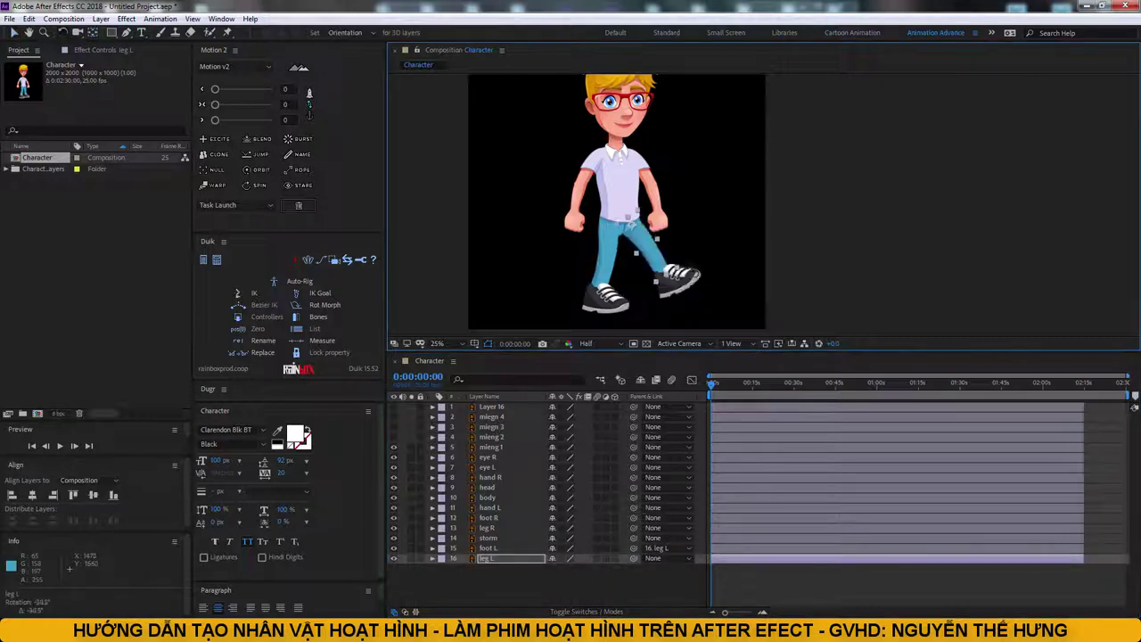
{"action": "key", "text": "ctrl+z"}
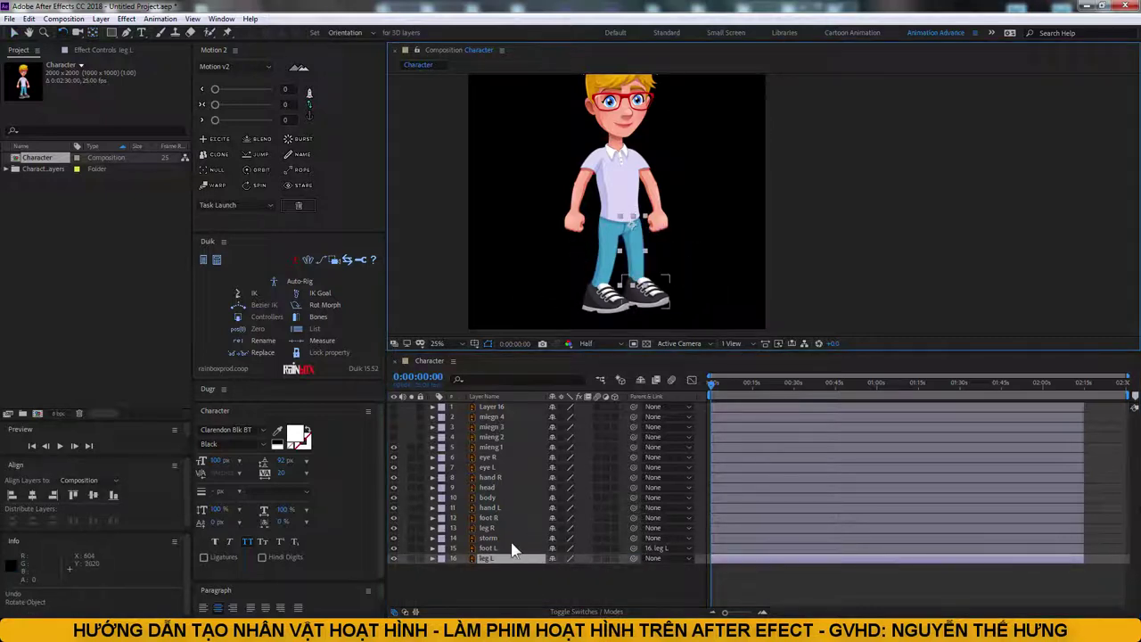
Step: Parent foot R to leg R
{"action": "left_click", "coordinate": [489, 518]}
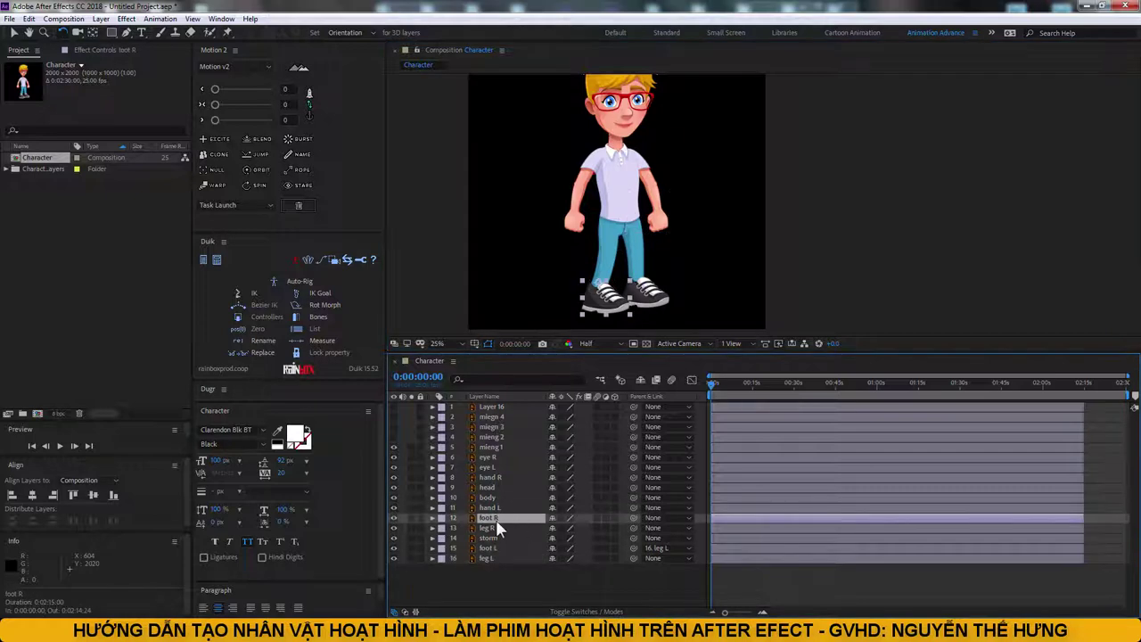
{"action": "double_click", "coordinate": [488, 528]}
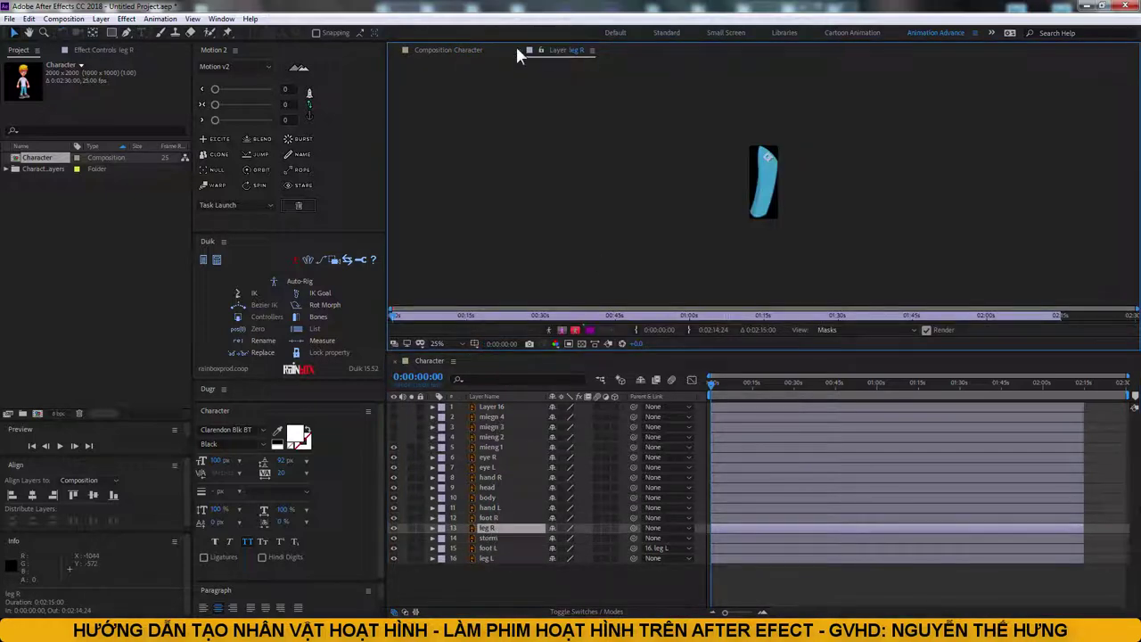
{"action": "left_click", "coordinate": [517, 50]}
{"action": "left_click_drag", "start_coordinate": [633, 518], "coordinate": [514, 530]}
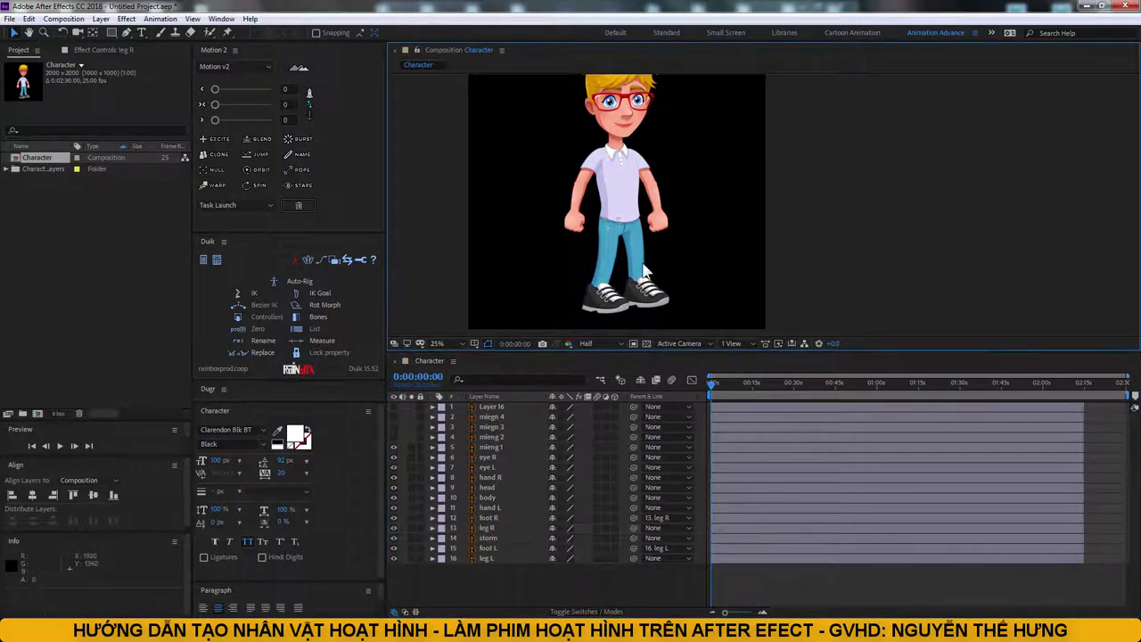
Step: Test-swing the right leg from the hip, adjusting its pivot and undoing each test
{"action": "scroll", "coordinate": [687, 206], "scroll_direction": "up", "scroll_amount": 2}
{"action": "key", "text": "w"}
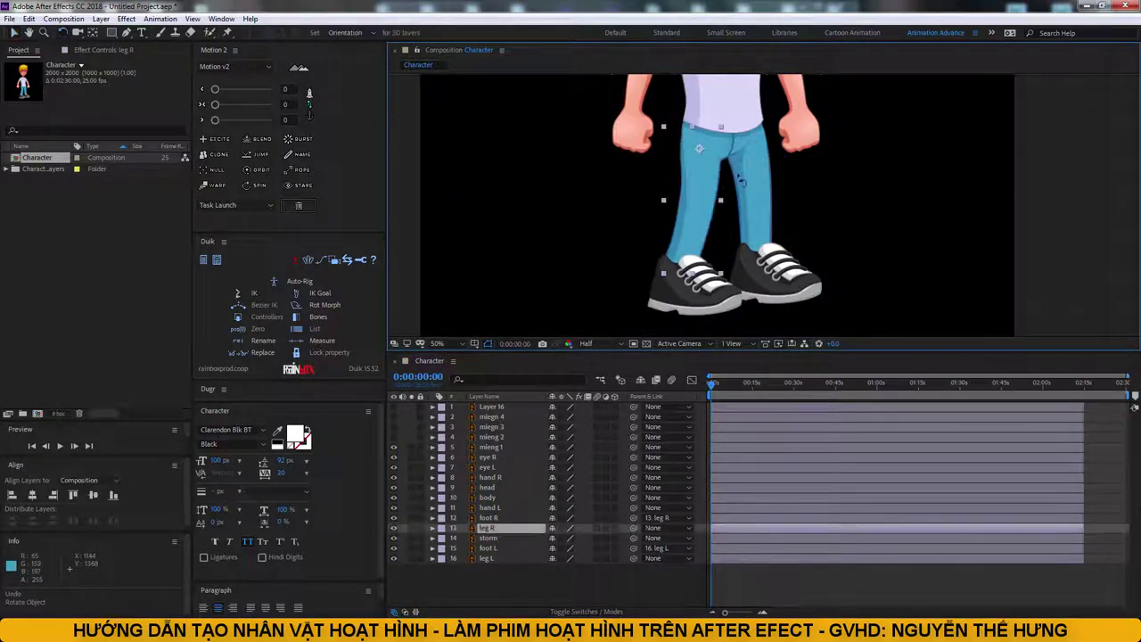
{"action": "left_click_drag", "start_coordinate": [687, 207], "coordinate": [598, 203]}
{"action": "key", "text": "ctrl+z"}
{"action": "key", "text": "y"}
{"action": "key", "text": "Return"}
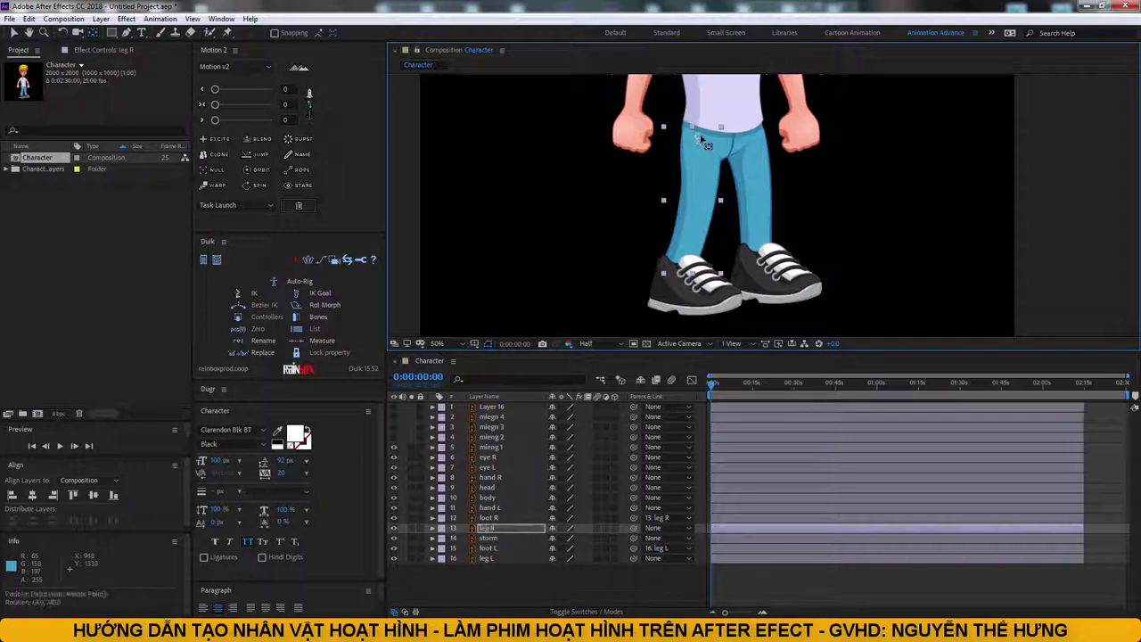
{"action": "key", "text": "w"}
{"action": "mouse_move", "coordinate": [696, 183]}
{"action": "left_mouse_down"}
{"action": "mouse_move", "coordinate": [764, 204]}
{"action": "mouse_move", "coordinate": [702, 154]}
{"action": "mouse_move", "coordinate": [645, 231]}
{"action": "left_mouse_up"}
{"action": "key", "text": "ctrl+z"}
{"action": "key", "text": "y"}
{"action": "key", "text": "w"}
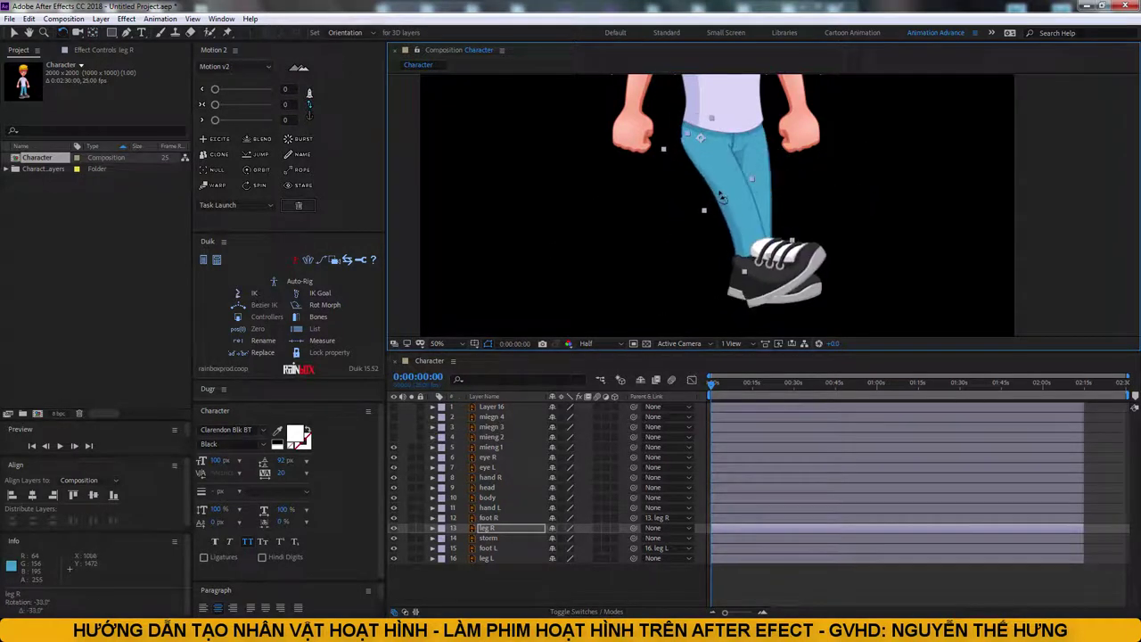
{"action": "key", "text": "ctrl+z"}
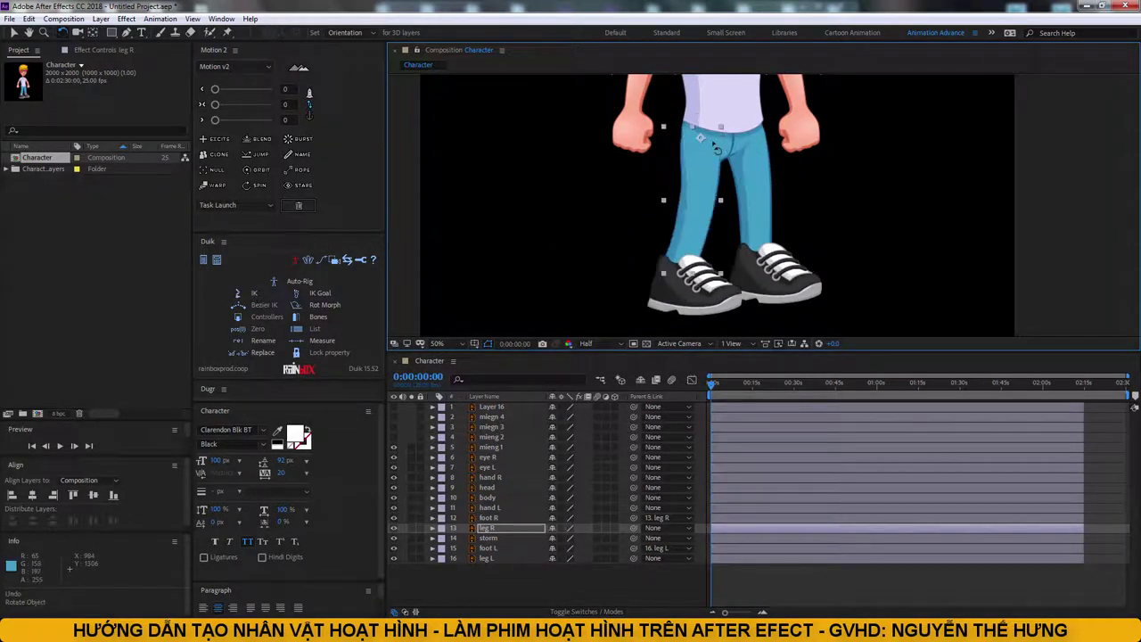
{"action": "key", "text": "y"}
Step: Test the left leg and right arm pivots with rotations
{"action": "left_click", "coordinate": [748, 218]}
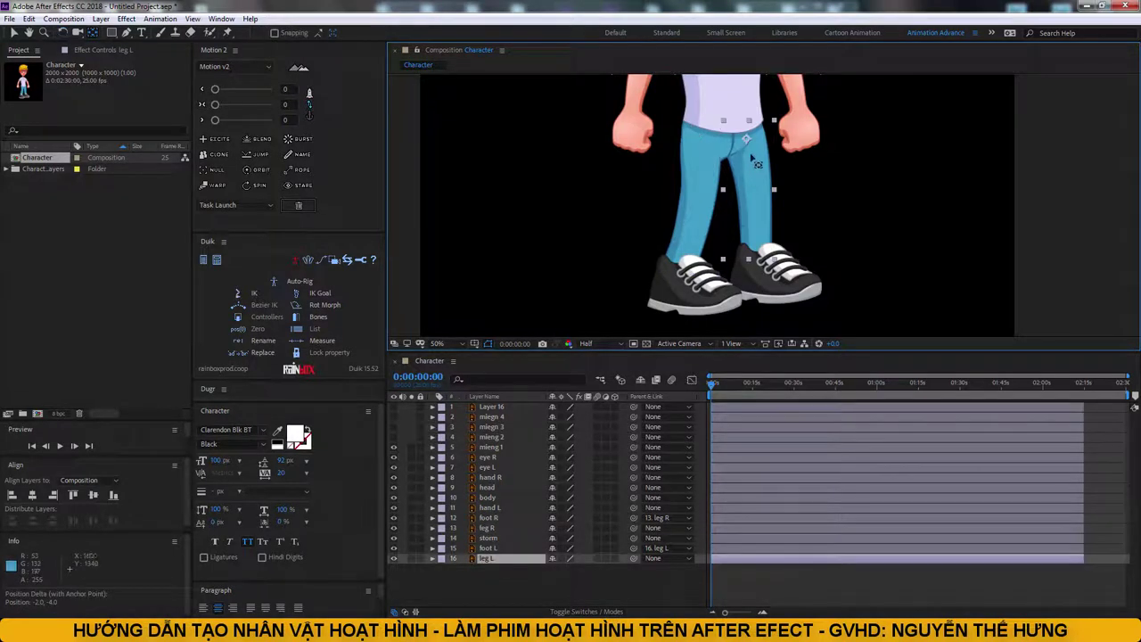
{"action": "key", "text": "w"}
{"action": "left_click_drag", "start_coordinate": [754, 142], "coordinate": [682, 221]}
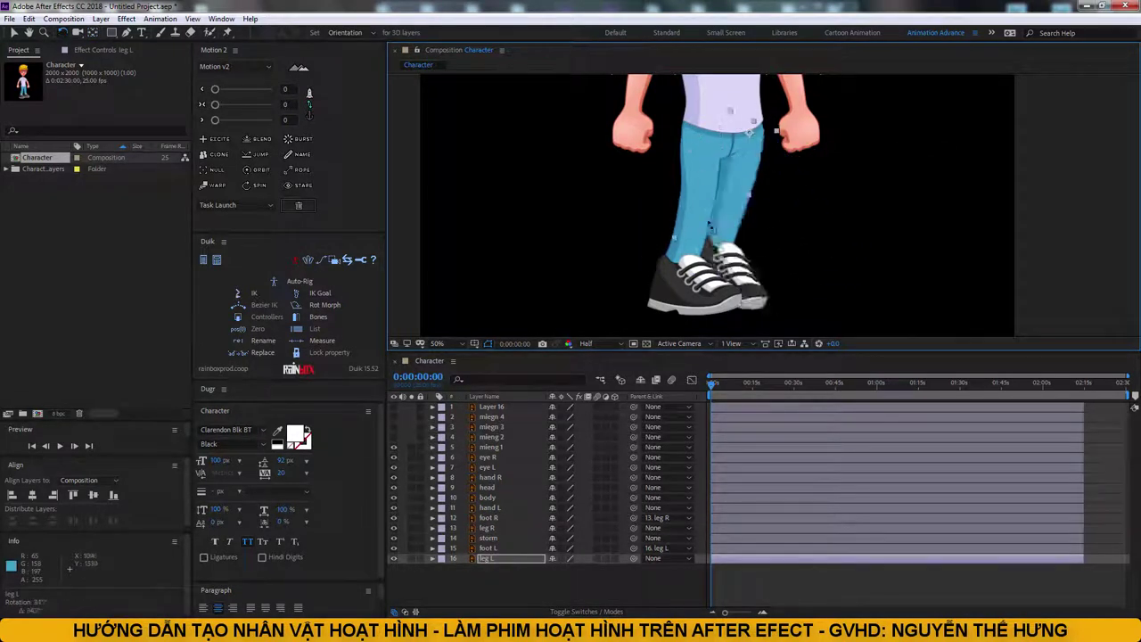
{"action": "scroll", "coordinate": [758, 223], "scroll_direction": "up", "scroll_amount": 5}
{"action": "mouse_move", "coordinate": [806, 267]}
{"action": "left_mouse_down"}
{"action": "mouse_move", "coordinate": [892, 257]}
{"action": "mouse_move", "coordinate": [524, 293]}
{"action": "left_mouse_up"}
Step: Set hand L's Scale to -100, 100% and move the layer to the bottom
{"action": "left_click", "coordinate": [489, 508]}
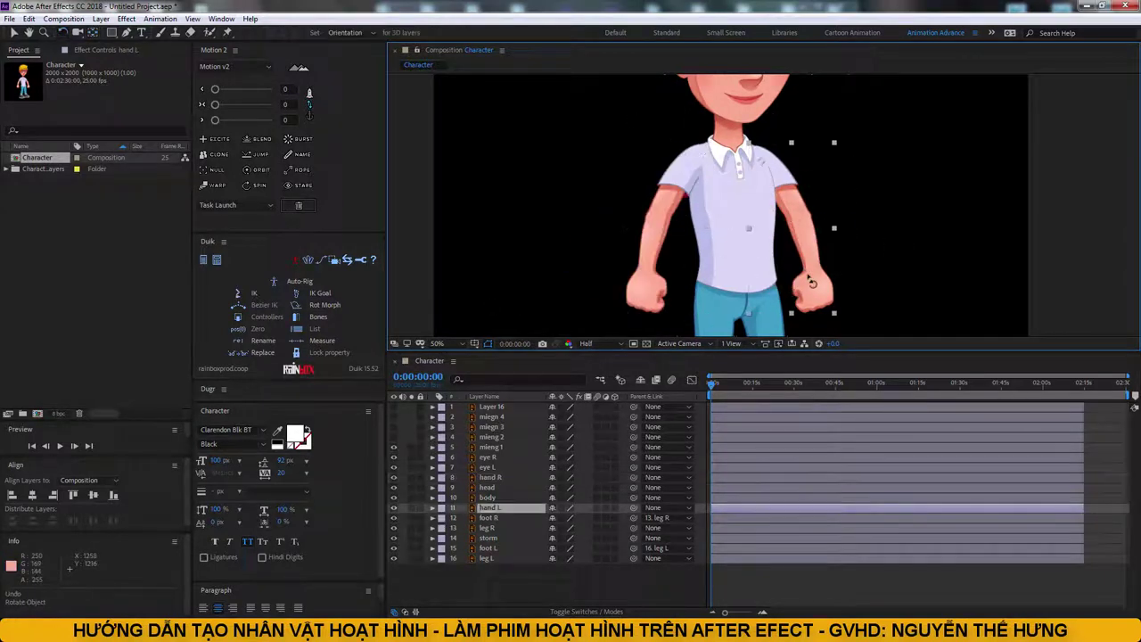
{"action": "key", "text": "s"}
{"action": "left_click", "coordinate": [562, 518]}
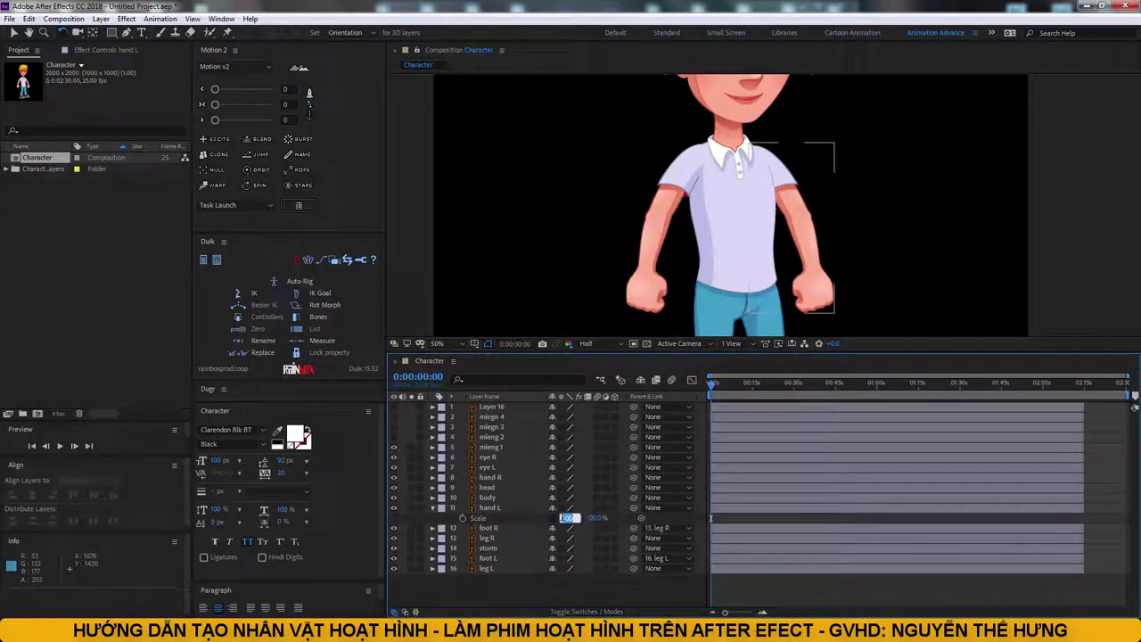
{"action": "type", "text": "-100"}
{"action": "key", "text": "Return"}
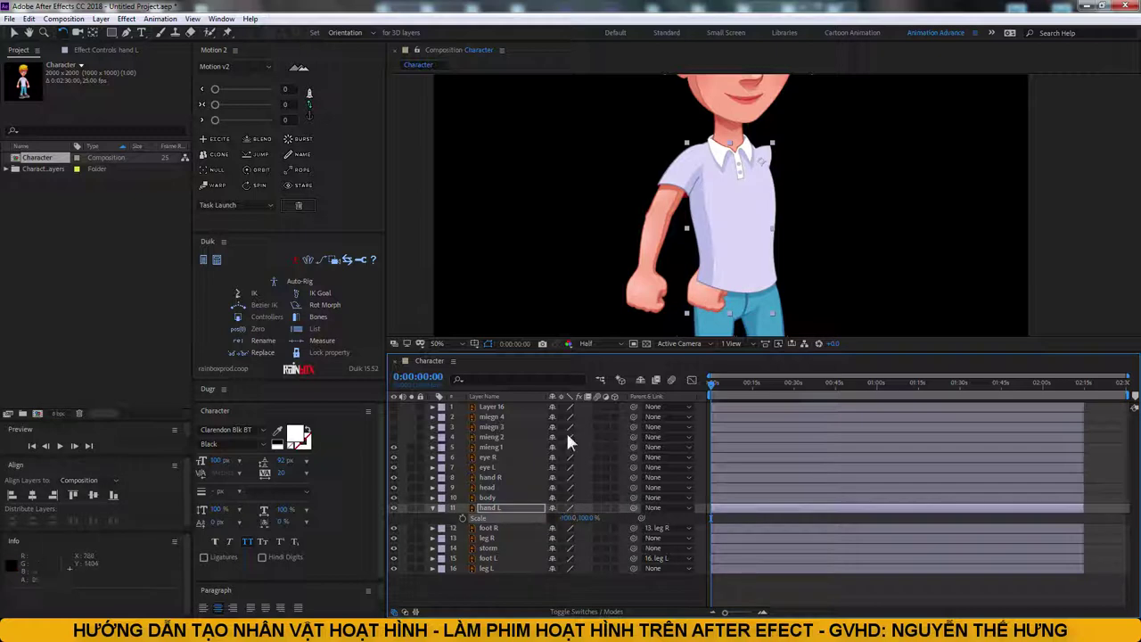
{"action": "key", "text": "ctrl+shift+bracketleft"}
Step: Test-rotate the mirrored left hand from its shoulder pivot
{"action": "mouse_move", "coordinate": [714, 303]}
{"action": "left_mouse_down"}
{"action": "mouse_move", "coordinate": [934, 214]}
{"action": "mouse_move", "coordinate": [845, 283]}
{"action": "left_mouse_up"}
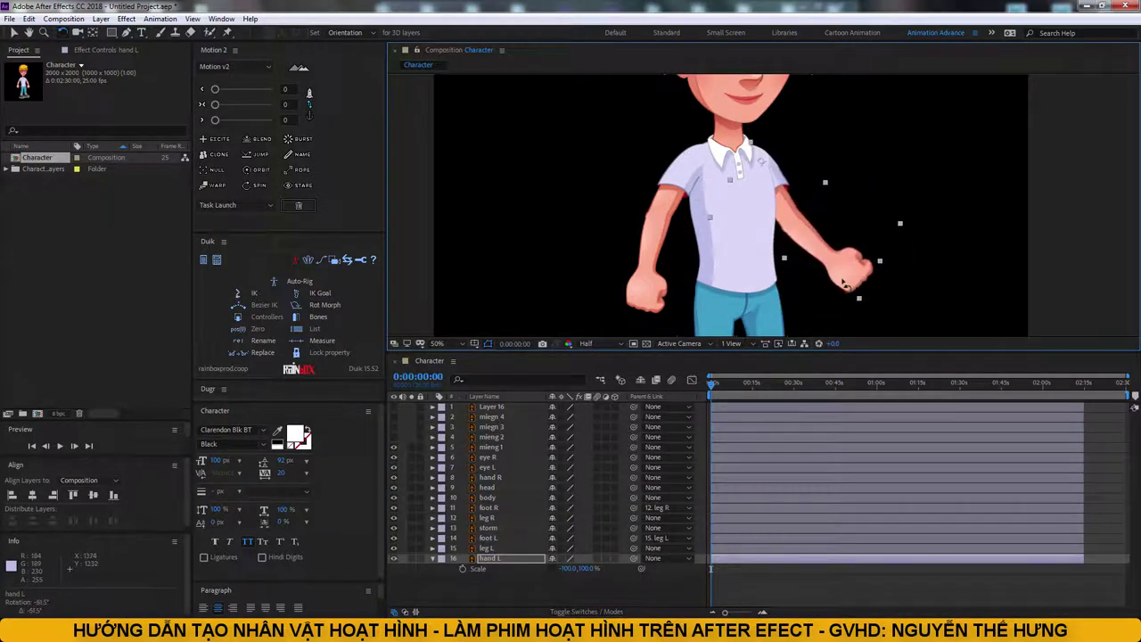
{"action": "key", "text": "v"}
{"action": "key", "text": "w"}
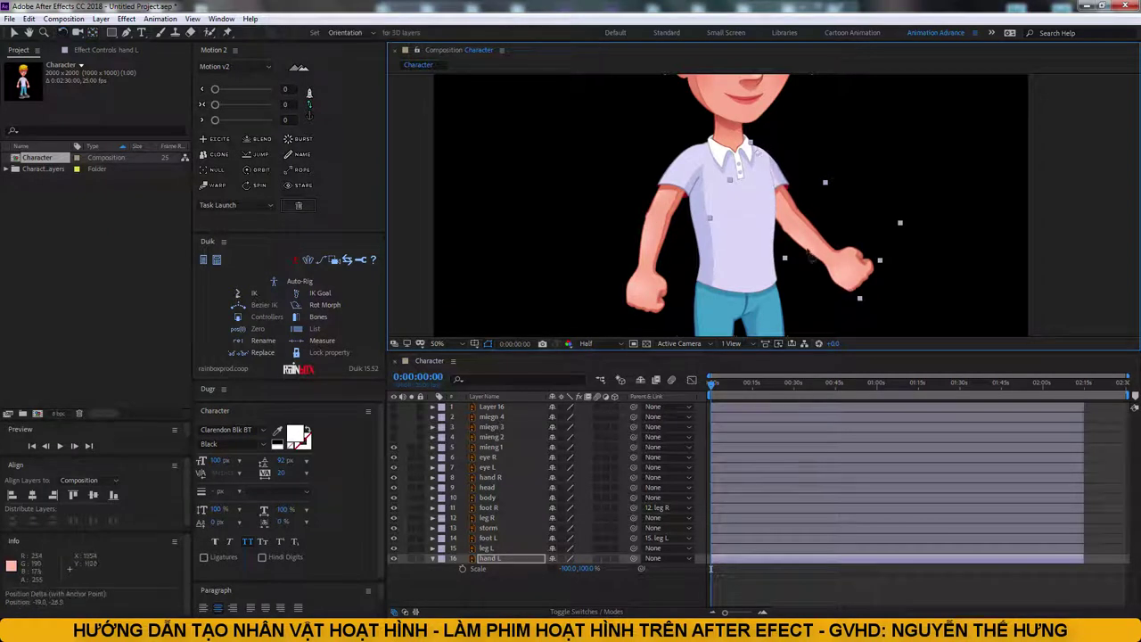
{"action": "mouse_move", "coordinate": [765, 164]}
{"action": "left_mouse_down"}
{"action": "mouse_move", "coordinate": [815, 290]}
{"action": "mouse_move", "coordinate": [800, 245]}
{"action": "mouse_move", "coordinate": [841, 262]}
{"action": "mouse_move", "coordinate": [839, 328]}
{"action": "left_mouse_up"}
{"action": "key", "text": "v"}
{"action": "key", "text": "w"}
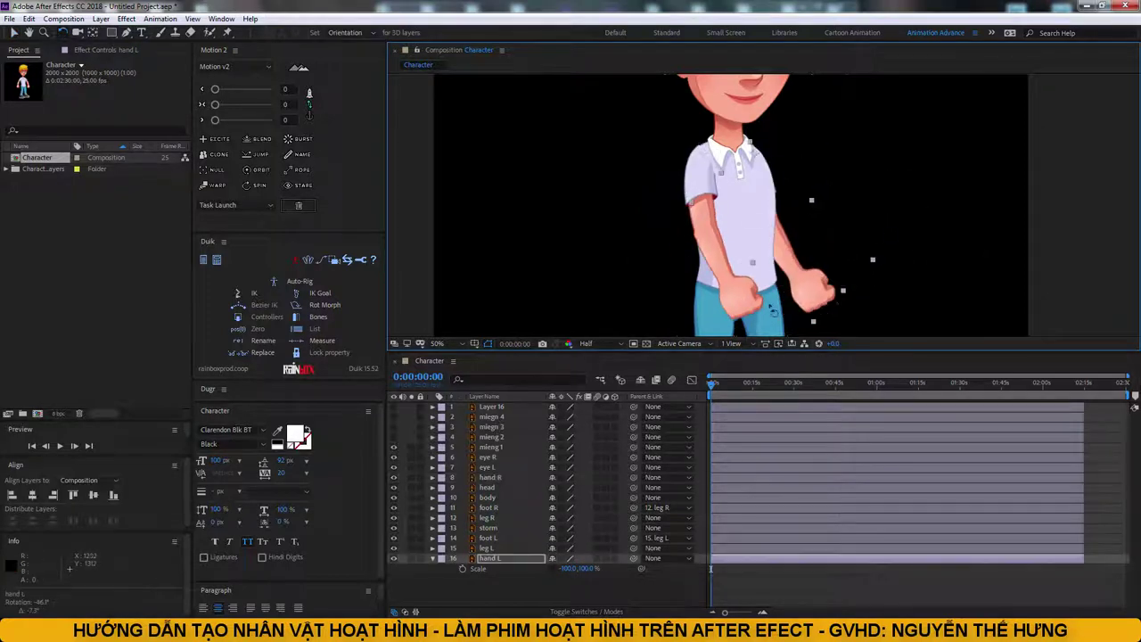
{"action": "scroll", "coordinate": [740, 223], "scroll_direction": "down", "scroll_amount": 2}
{"action": "left_click", "coordinate": [725, 277]}
Step: Parent the storm layer to the body and test a torso rotation
{"action": "key", "text": "v"}
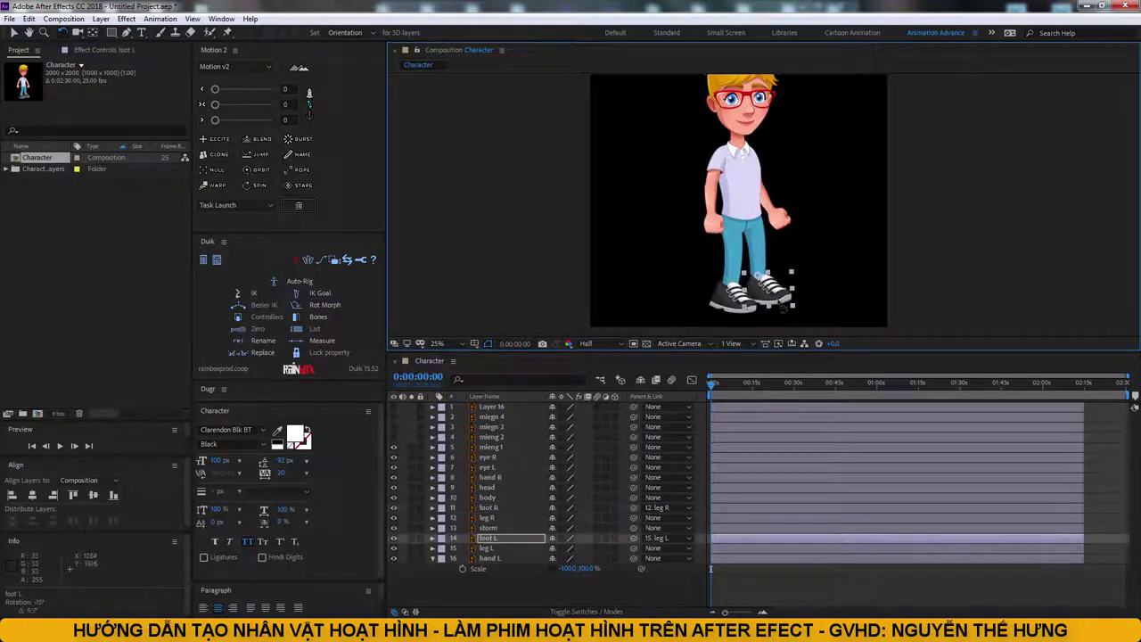
{"action": "left_click", "coordinate": [488, 498]}
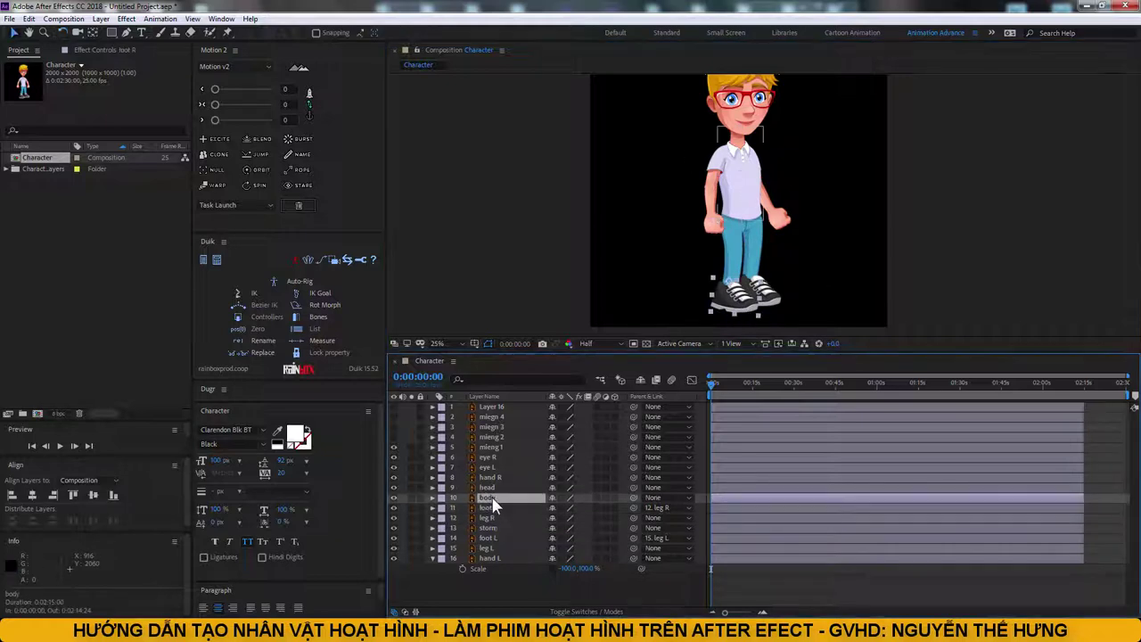
{"action": "left_click_drag", "start_coordinate": [633, 527], "coordinate": [488, 497]}
{"action": "left_click", "coordinate": [489, 498]}
{"action": "key", "text": "w"}
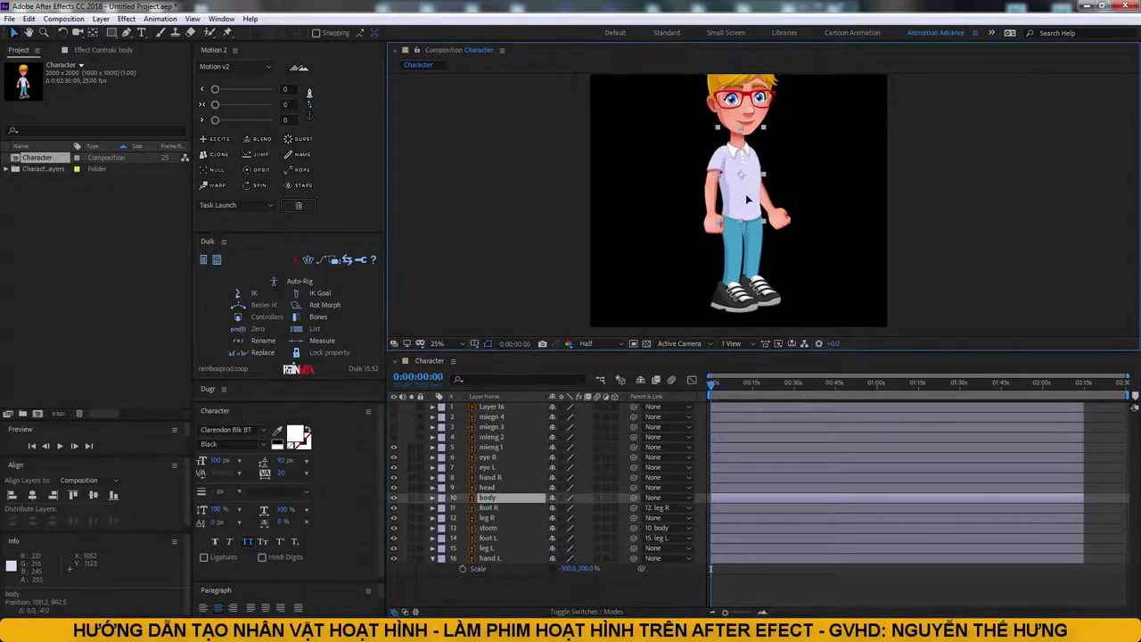
{"action": "left_click_drag", "start_coordinate": [748, 204], "coordinate": [753, 201]}
{"action": "key", "text": "ctrl+z"}
Step: Parent hand L and hand R to the body layer and check they follow it
{"action": "left_click", "coordinate": [490, 558]}
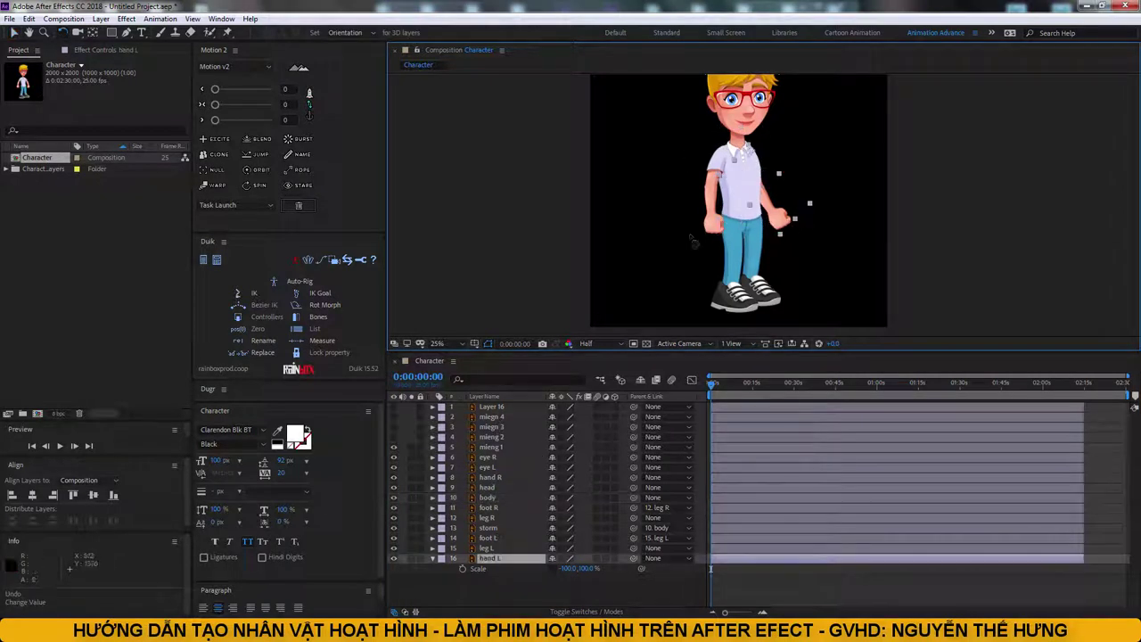
{"action": "left_click", "coordinate": [490, 477], "text": "ctrl"}
{"action": "left_click_drag", "start_coordinate": [633, 477], "coordinate": [489, 498]}
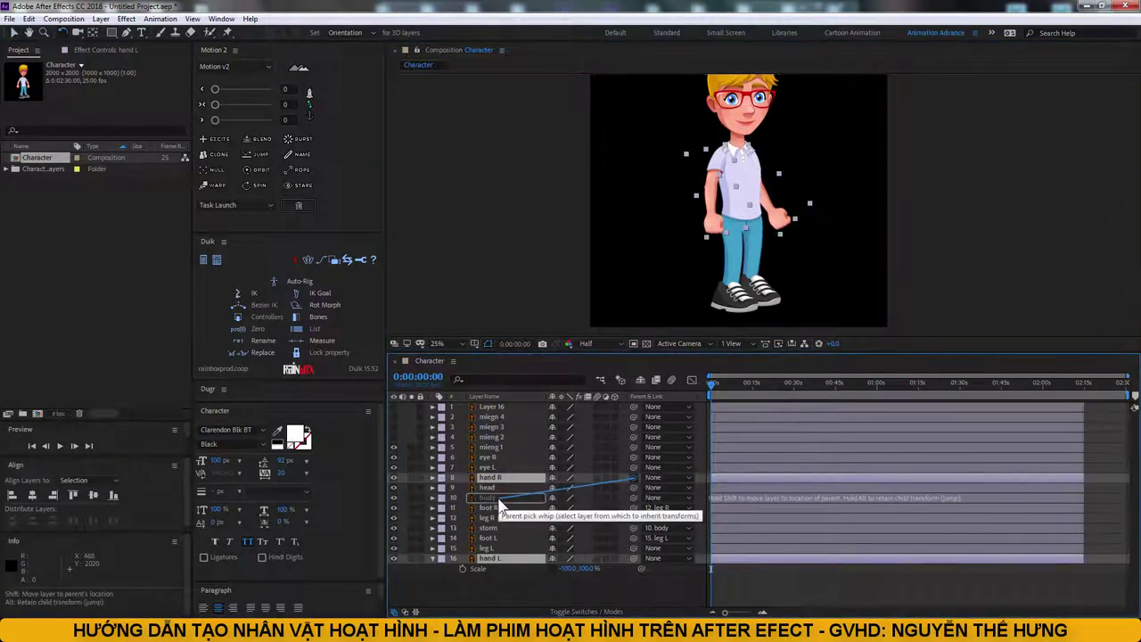
{"action": "key", "text": "F2"}
{"action": "key", "text": "v"}
{"action": "left_click_drag", "start_coordinate": [769, 202], "coordinate": [753, 201]}
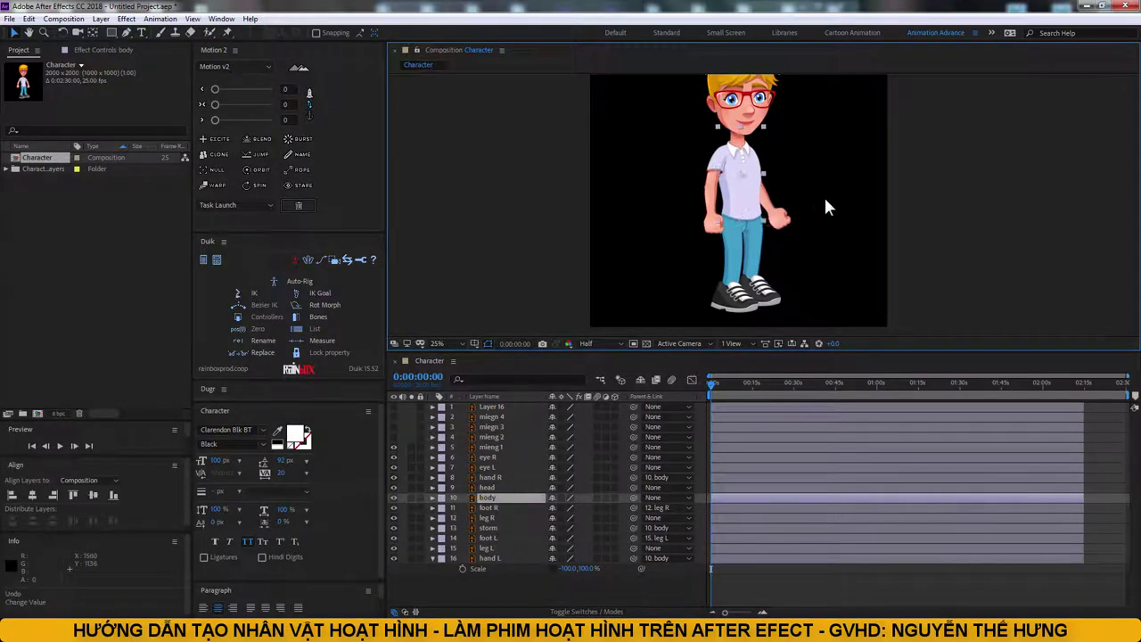
{"action": "scroll", "coordinate": [722, 220], "scroll_direction": "up", "scroll_amount": 2}
{"action": "scroll", "coordinate": [778, 226], "scroll_direction": "down", "scroll_amount": 2}
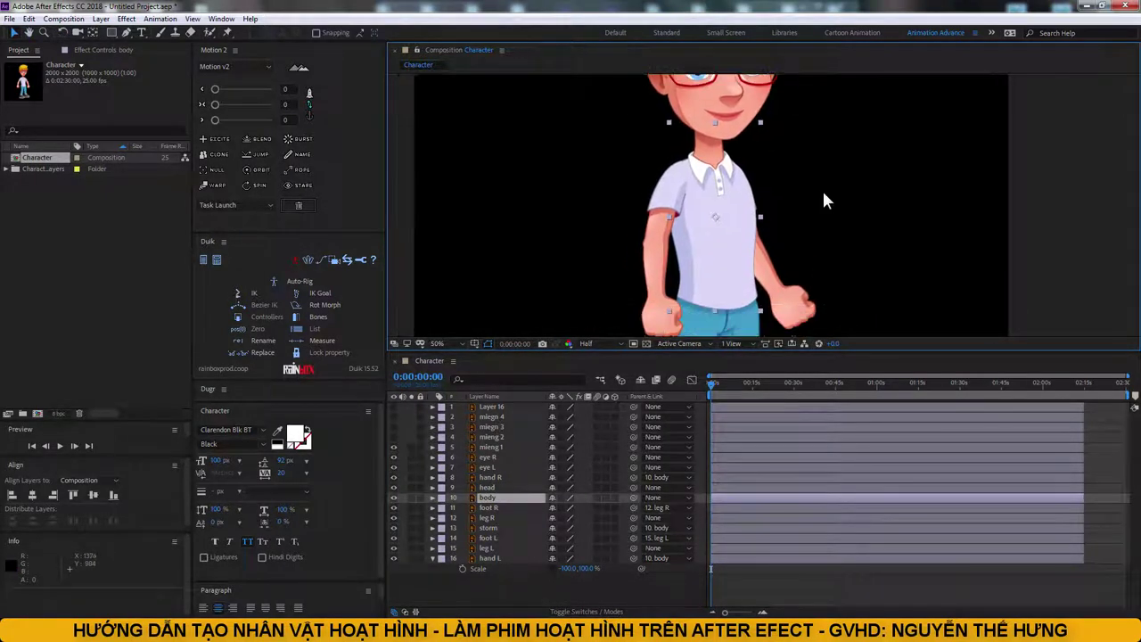
{"action": "scroll", "coordinate": [821, 194], "scroll_direction": "down", "scroll_amount": 2}
{"action": "left_click", "coordinate": [822, 195]}
{"action": "scroll", "coordinate": [754, 234], "scroll_direction": "up", "scroll_amount": 2}
Step: Move the head's anchor point down to the neck and test the tilt
{"action": "left_click", "coordinate": [752, 210]}
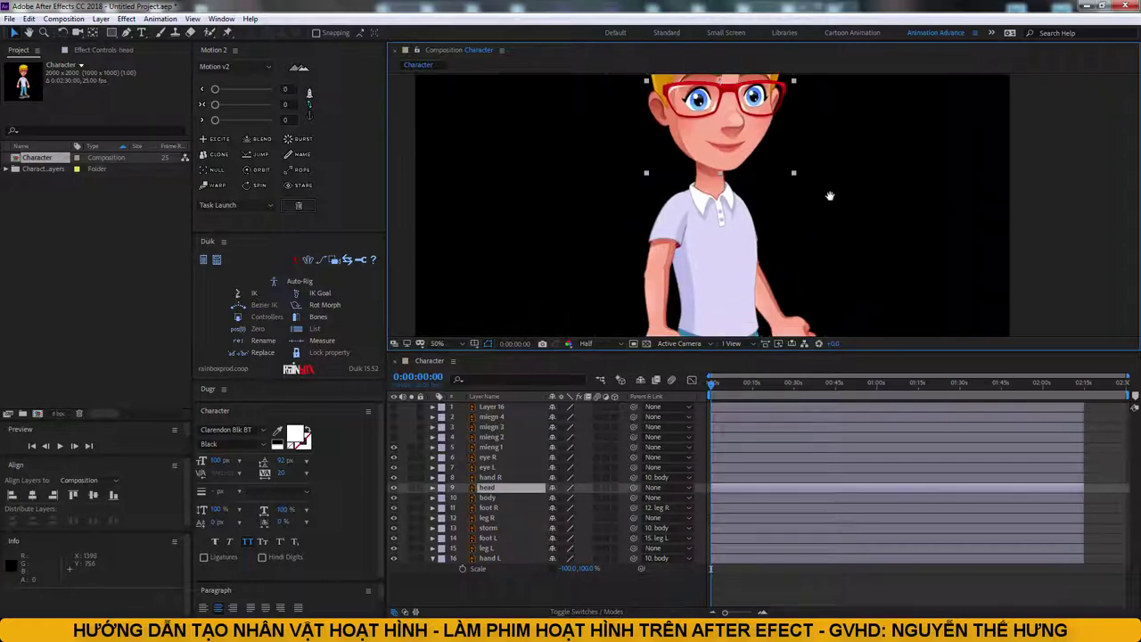
{"action": "left_click_drag", "start_coordinate": [724, 167], "coordinate": [706, 218]}
{"action": "key", "text": "w"}
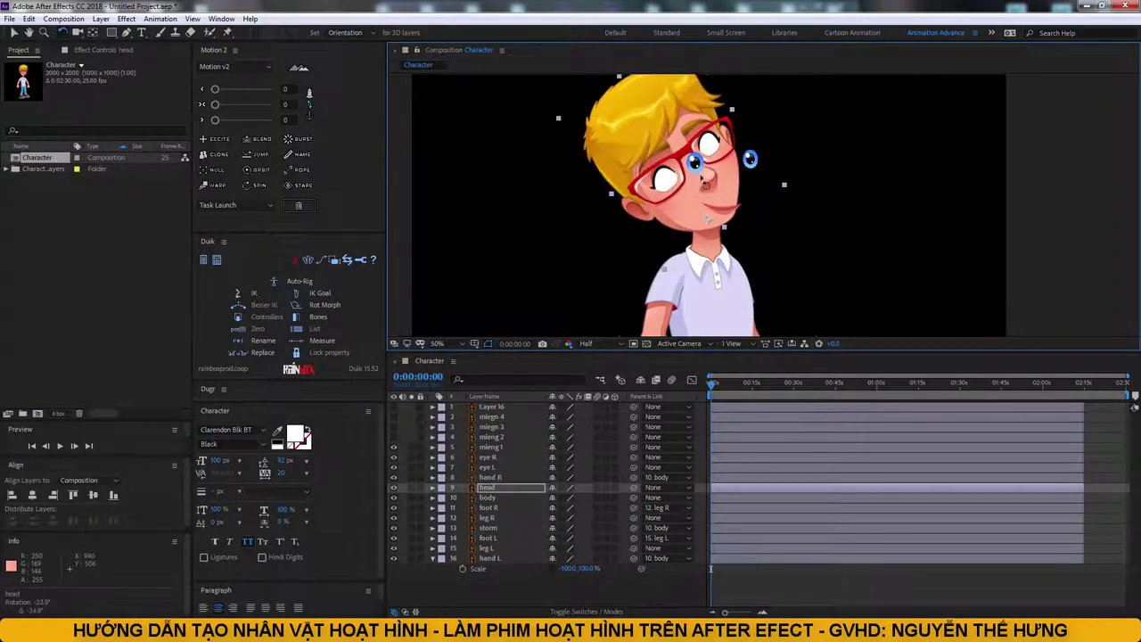
{"action": "key", "text": "ctrl+z"}
{"action": "key", "text": "v"}
{"action": "key", "text": "F2"}
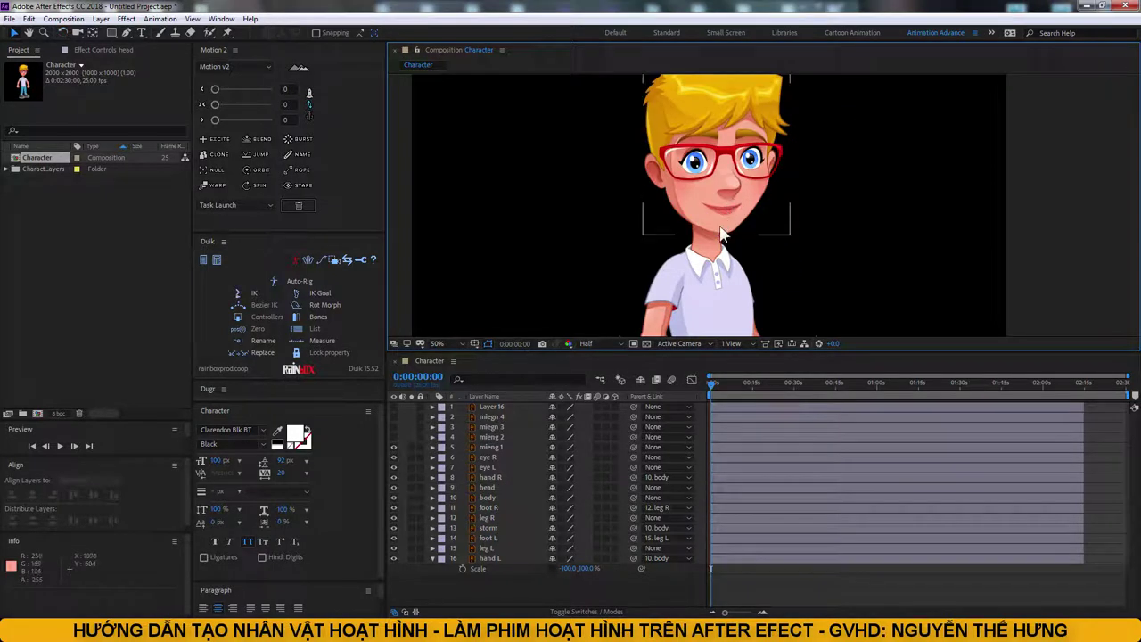
Step: Zoom the viewer in on the face while checking the head and eye layers
{"action": "left_click", "coordinate": [722, 234]}
{"action": "left_click", "coordinate": [744, 228]}
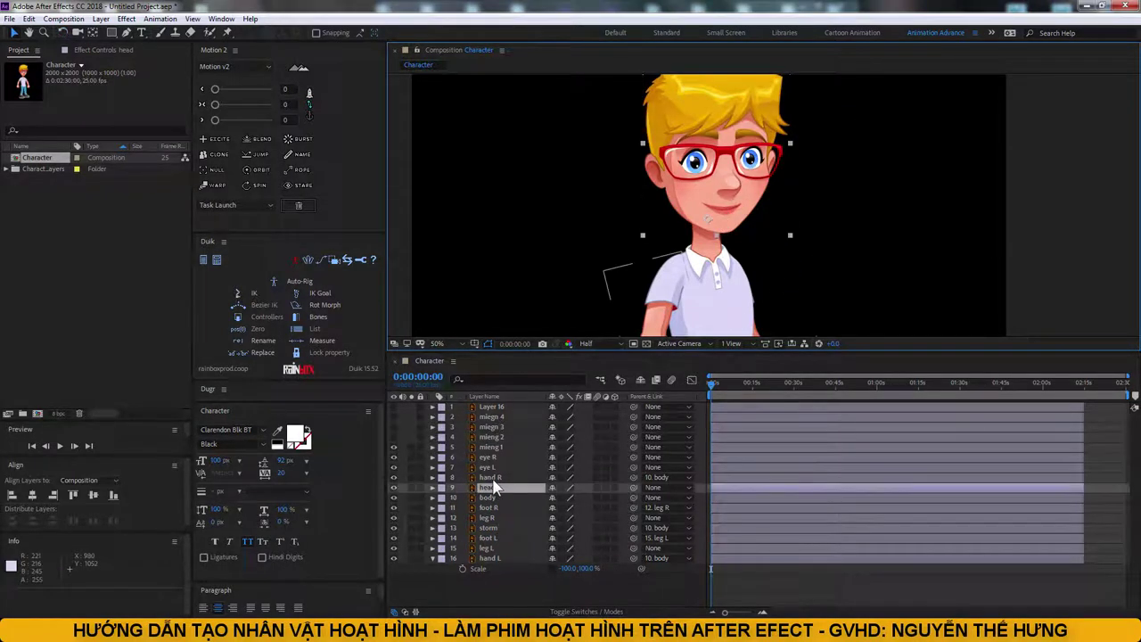
{"action": "left_click", "coordinate": [496, 470]}
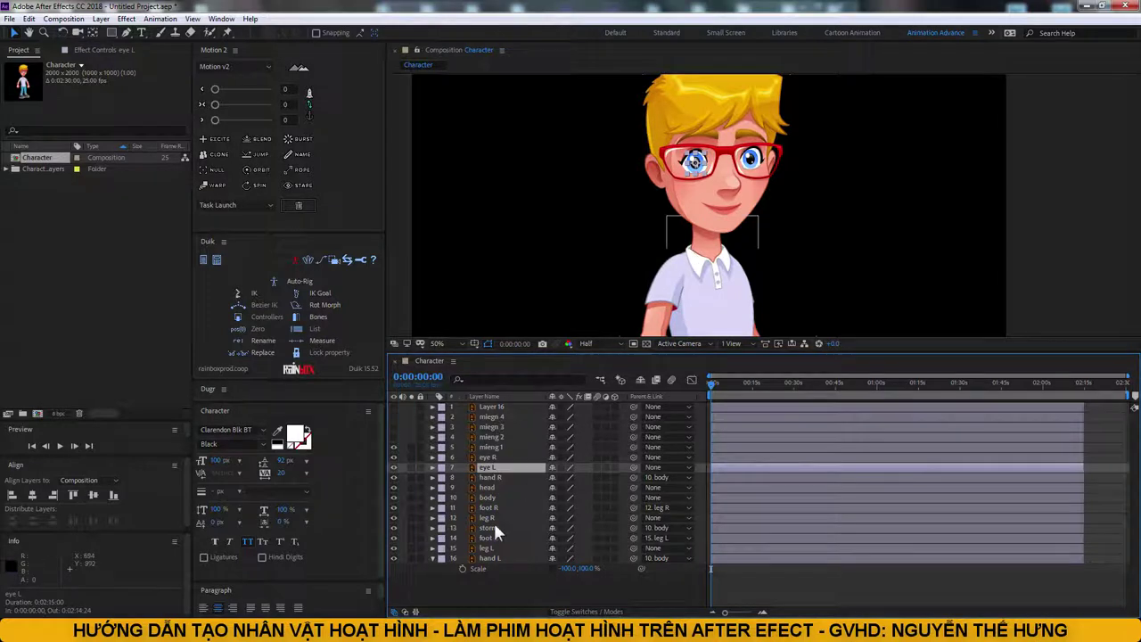
{"action": "left_click", "coordinate": [892, 198]}
{"action": "key", "text": "period"}
{"action": "key", "text": "period"}
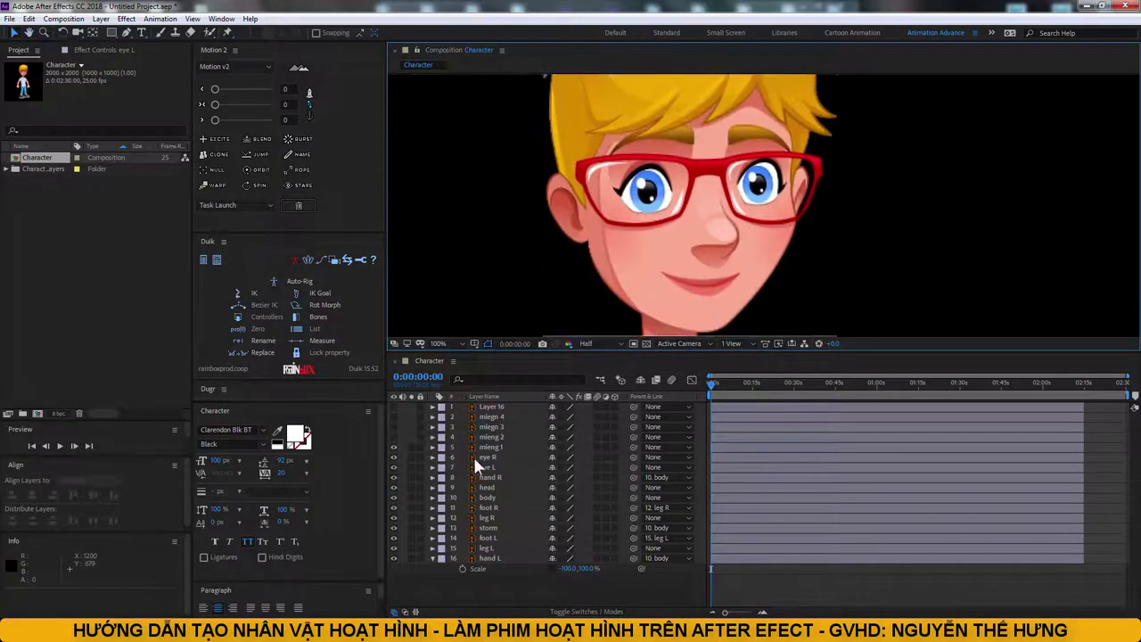
{"action": "left_click", "coordinate": [490, 456]}
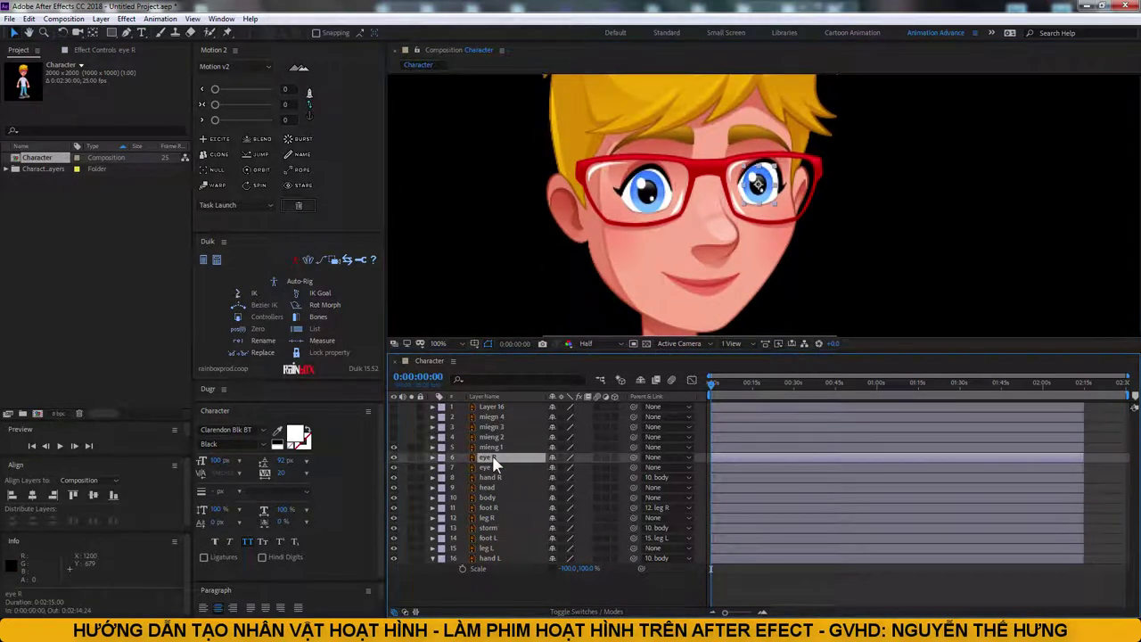
{"action": "left_click", "coordinate": [531, 608]}
Step: Zoom in on the eyes and draw a curved eyelid path over the right eye
{"action": "key", "text": "g"}
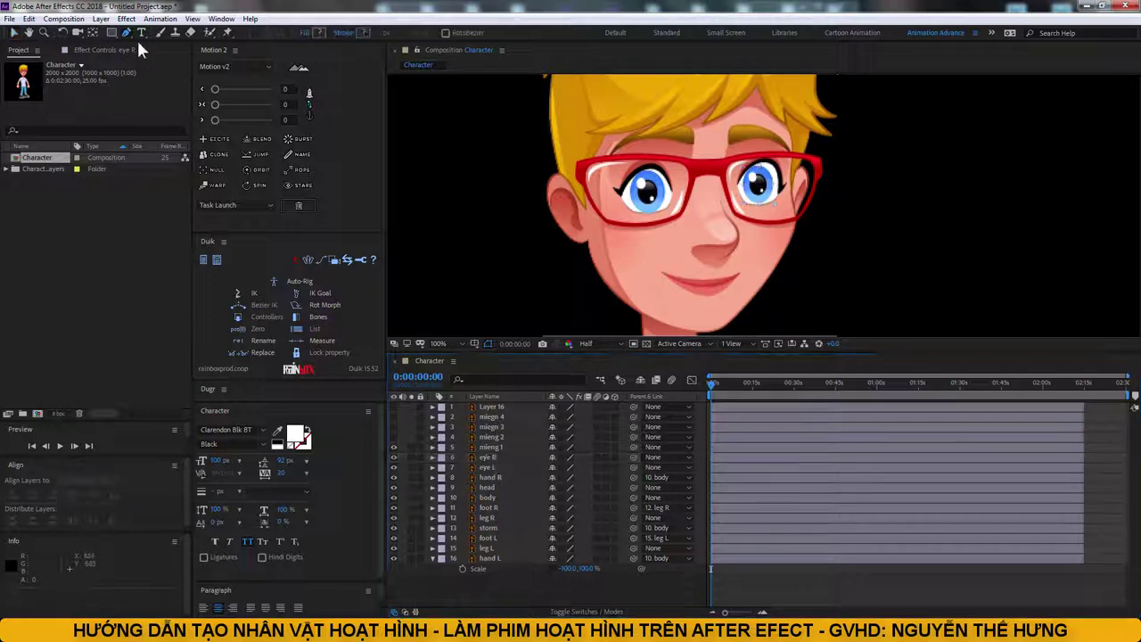
{"action": "left_click", "coordinate": [589, 343]}
{"action": "left_click", "coordinate": [590, 356]}
{"action": "key", "text": "period"}
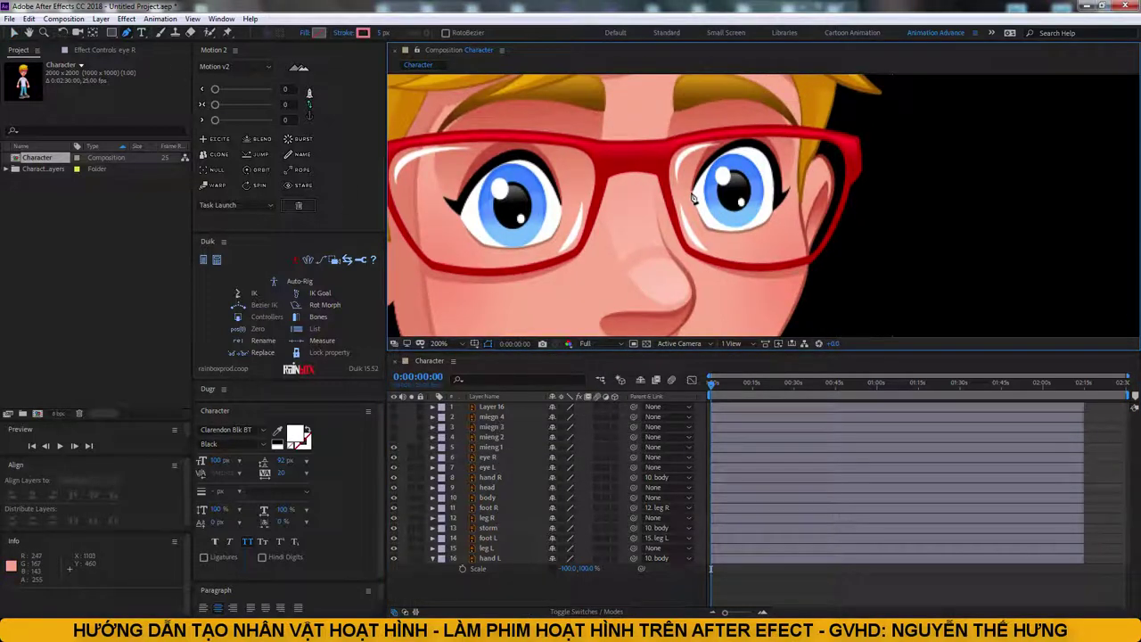
{"action": "left_click", "coordinate": [692, 192]}
{"action": "left_click_drag", "start_coordinate": [741, 149], "coordinate": [774, 154]}
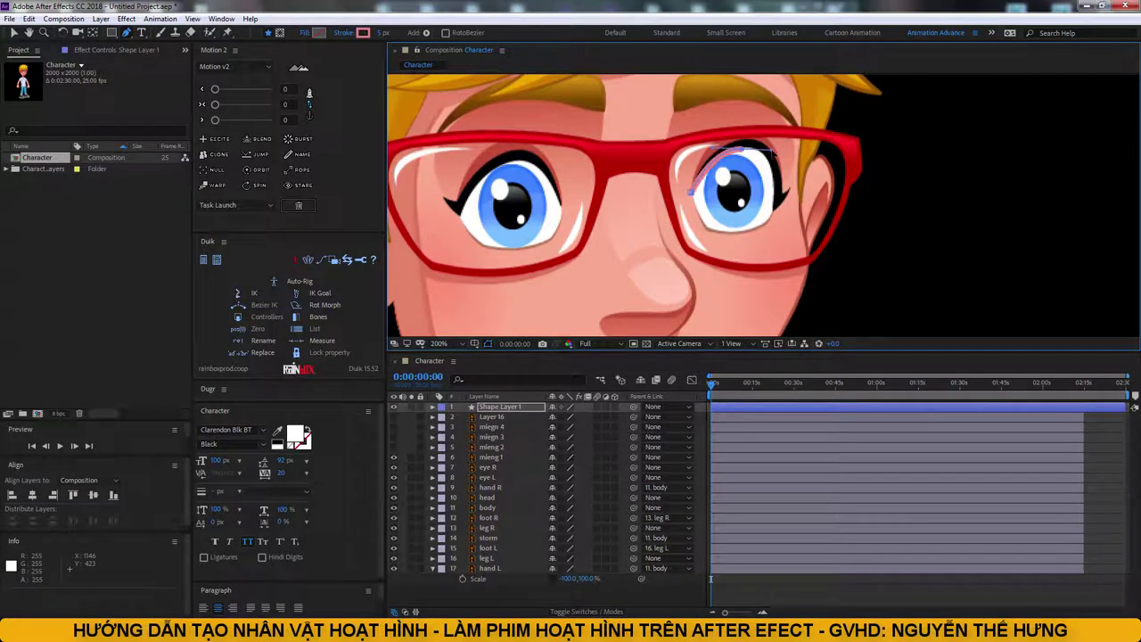
Step: Fill the eyelid shape with the skin tone sampled from the face
{"action": "left_click", "coordinate": [318, 32]}
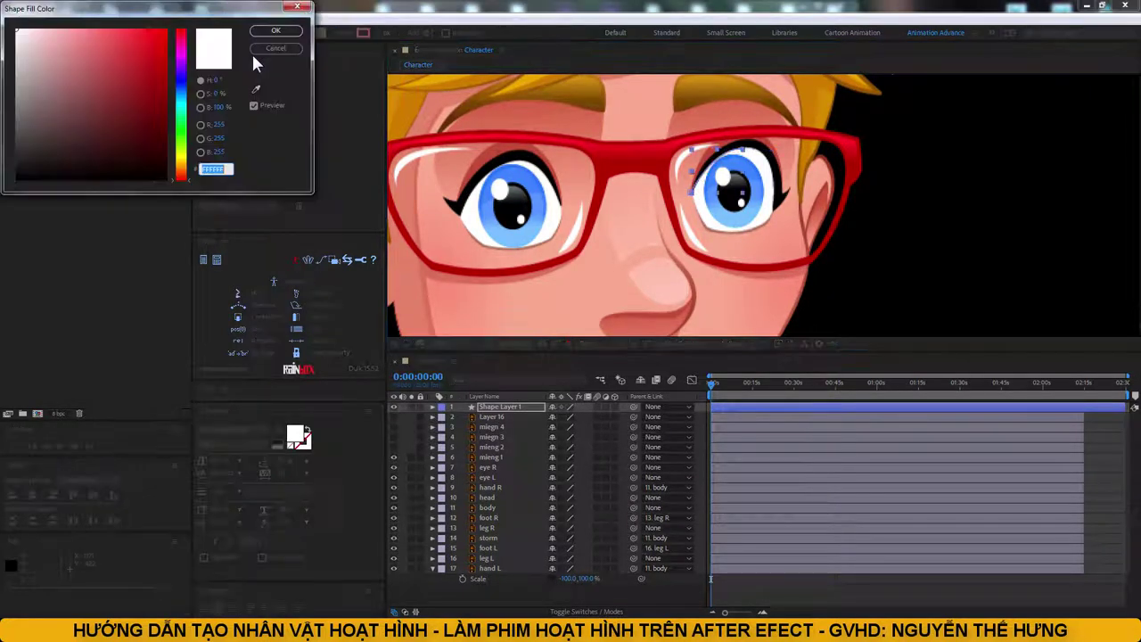
{"action": "left_click", "coordinate": [259, 85]}
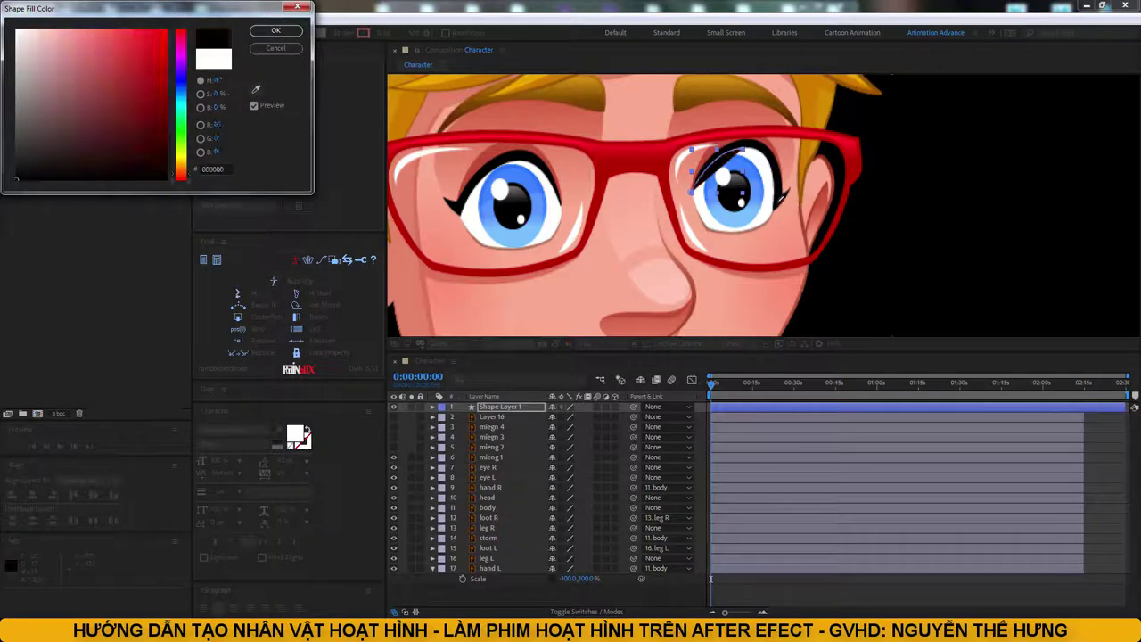
{"action": "left_click", "coordinate": [777, 200]}
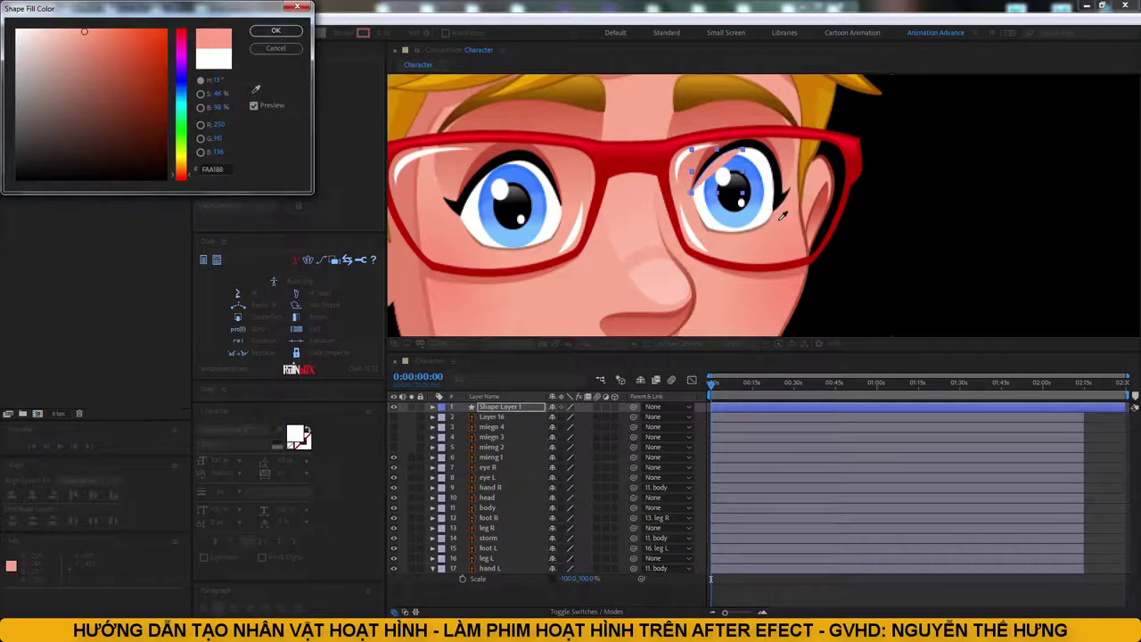
{"action": "left_click", "coordinate": [275, 30]}
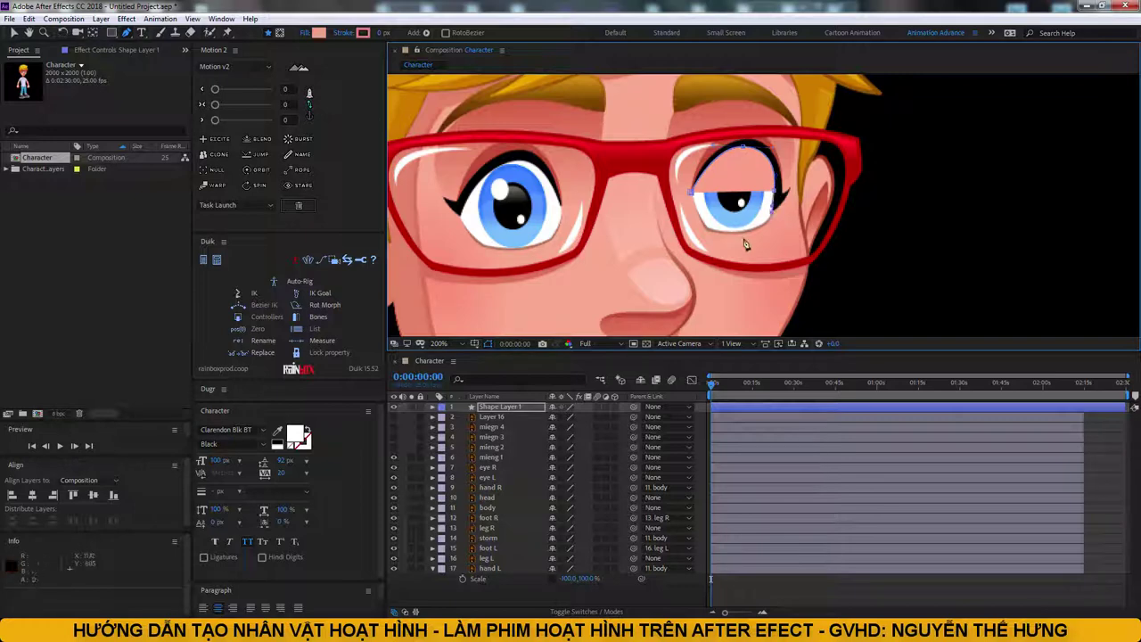
Step: Pull the eyelid's lower edge down over the eye and finish with the Selection tool
{"action": "mouse_move", "coordinate": [747, 246]}
{"action": "left_mouse_down"}
{"action": "mouse_move", "coordinate": [712, 229]}
{"action": "mouse_move", "coordinate": [764, 223]}
{"action": "left_mouse_up"}
{"action": "key", "text": "v"}
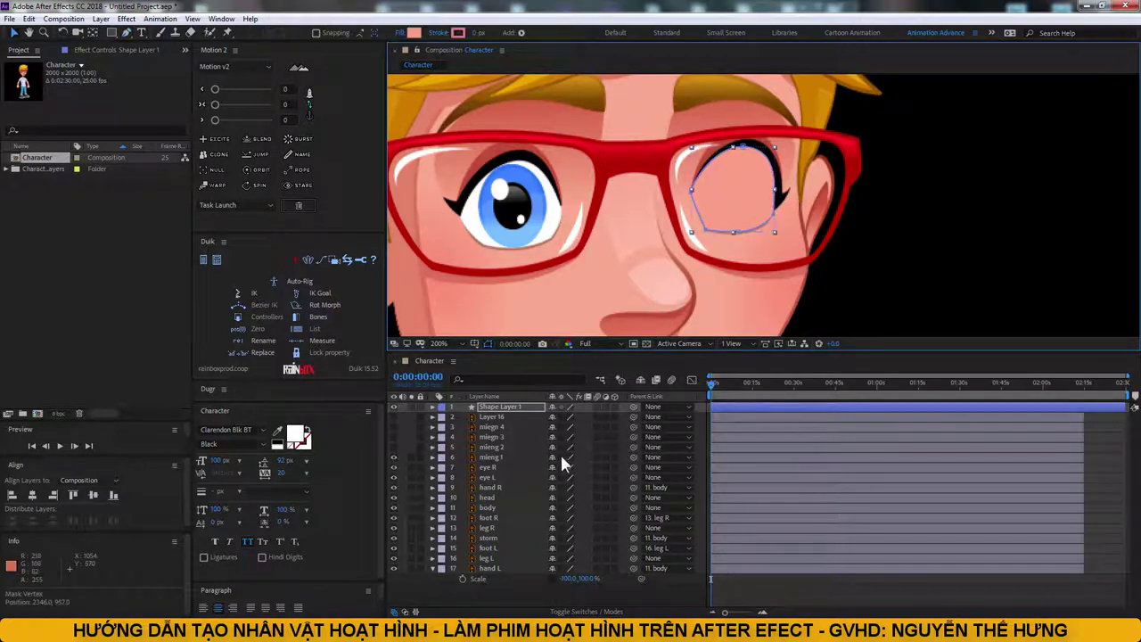
{"action": "left_click", "coordinate": [504, 407]}
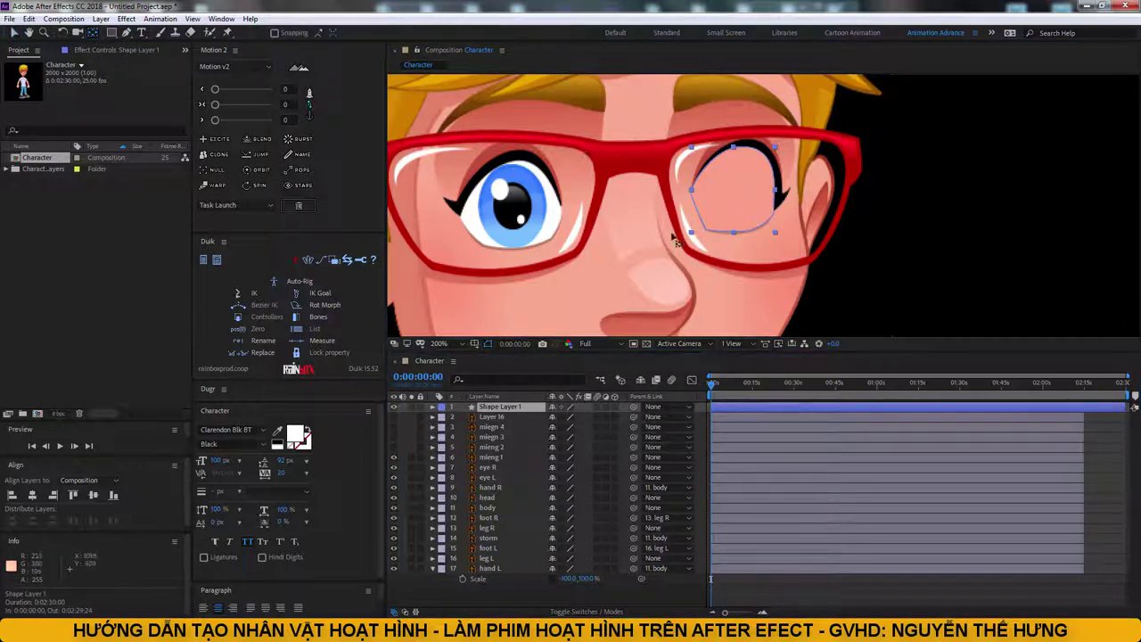
{"action": "scroll", "coordinate": [687, 209], "scroll_direction": "down", "scroll_amount": 4}
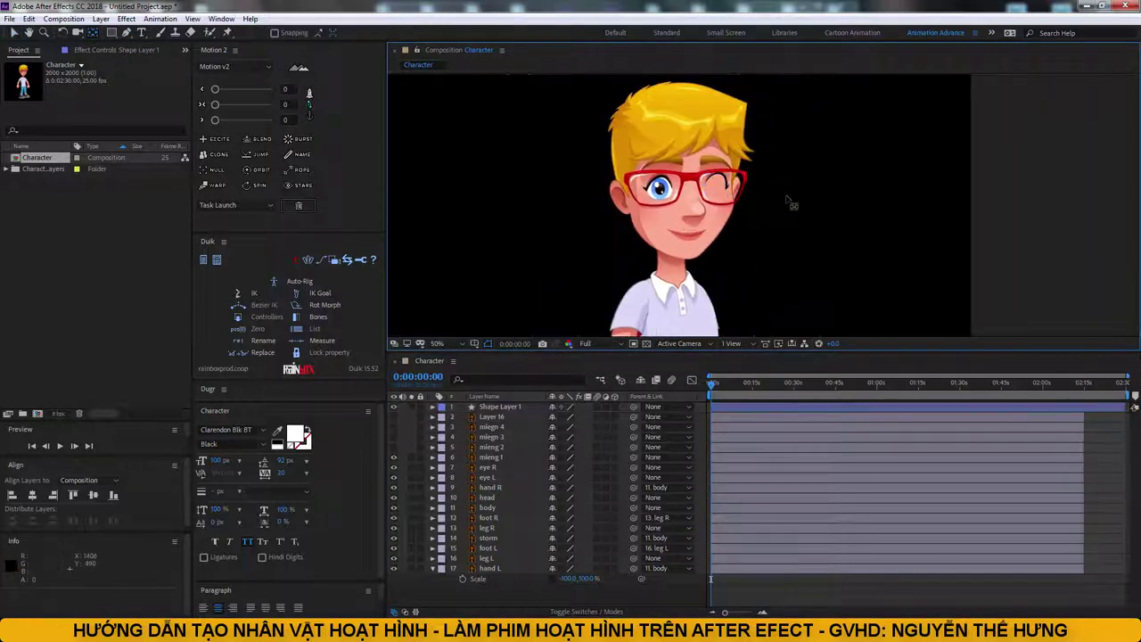
Step: Move the eyelid shape layer just above eye R and rename it eye_R
{"action": "scroll", "coordinate": [744, 209], "scroll_direction": "down", "scroll_amount": 4}
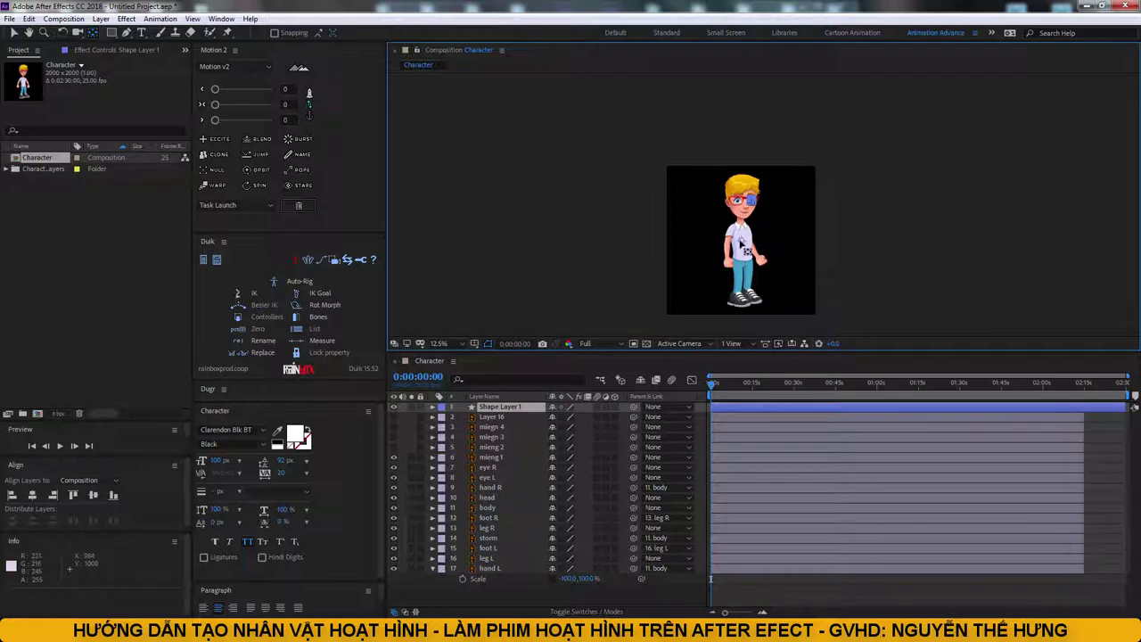
{"action": "scroll", "coordinate": [754, 206], "scroll_direction": "up", "scroll_amount": 6}
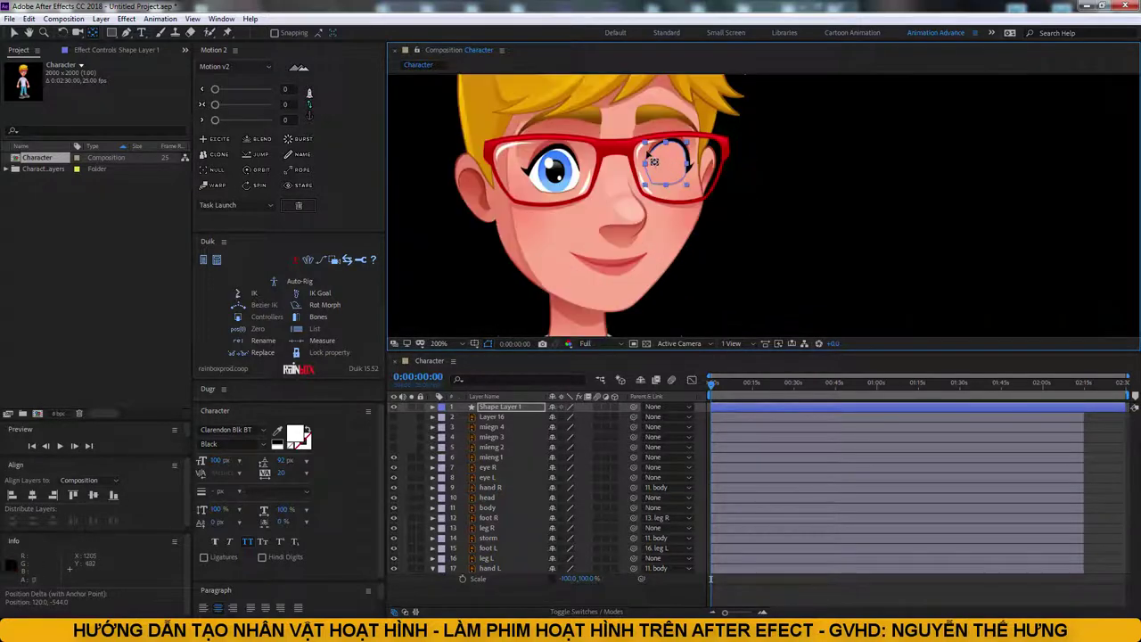
{"action": "scroll", "coordinate": [654, 162], "scroll_direction": "up", "scroll_amount": 2}
{"action": "left_click", "coordinate": [289, 107]}
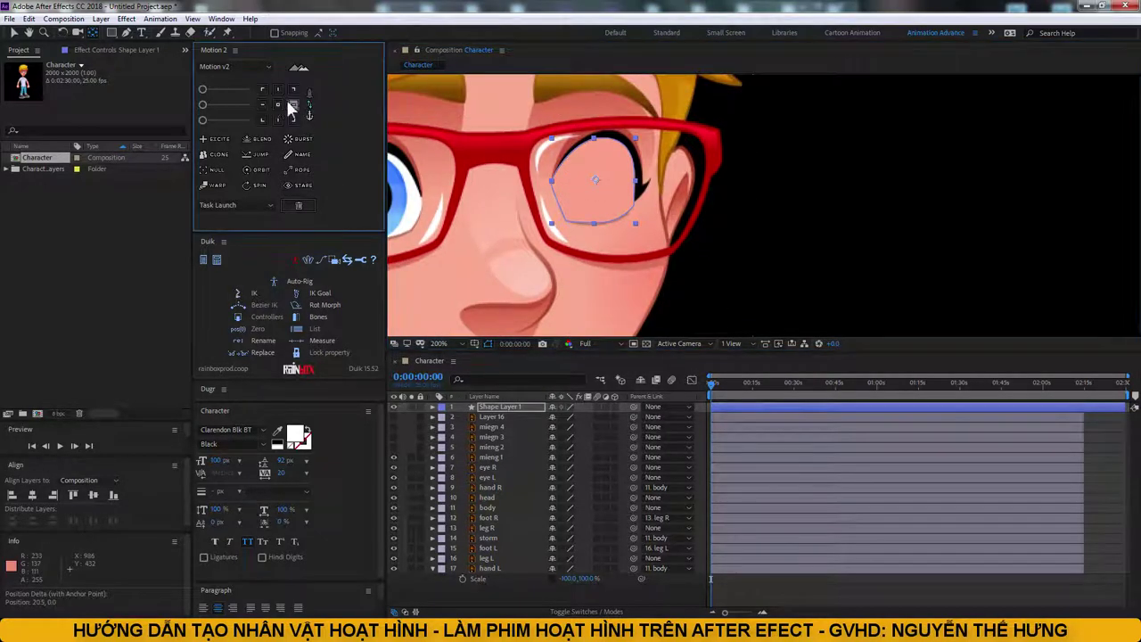
{"action": "left_click_drag", "start_coordinate": [798, 238], "coordinate": [919, 239]}
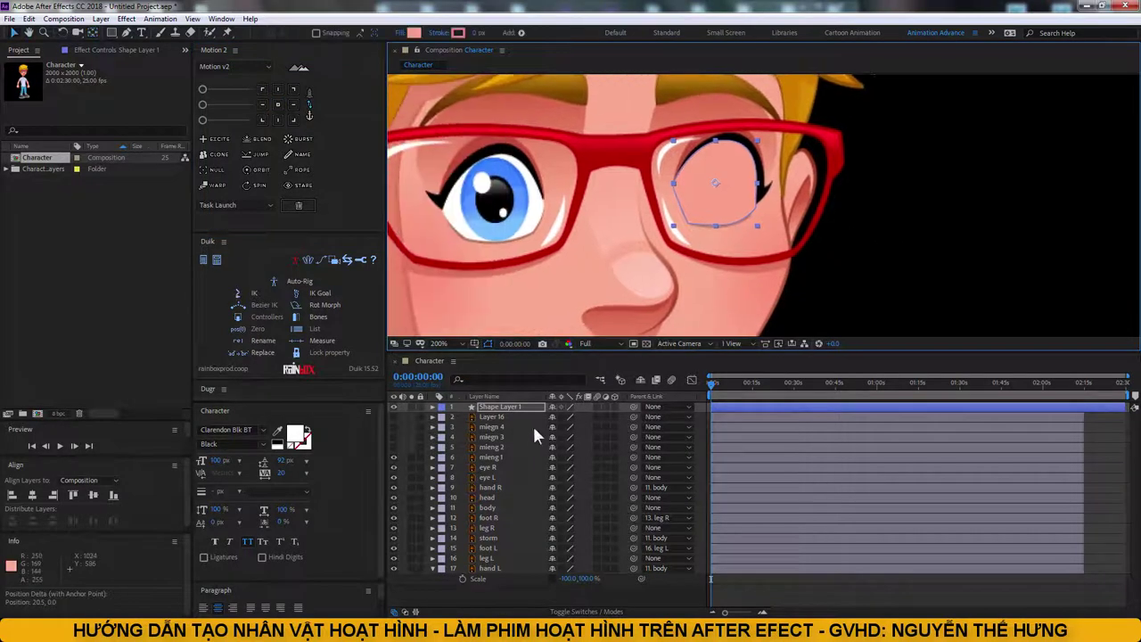
{"action": "left_click", "coordinate": [491, 477]}
{"action": "left_click", "coordinate": [495, 468]}
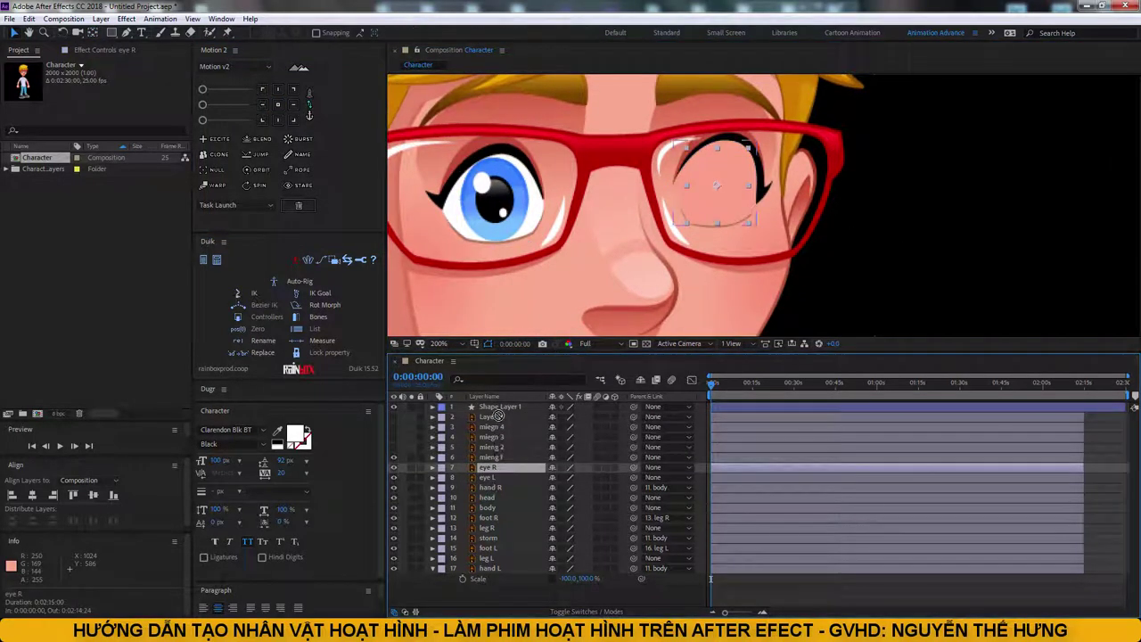
{"action": "left_click_drag", "start_coordinate": [497, 406], "coordinate": [495, 465]}
{"action": "key", "text": "Return"}
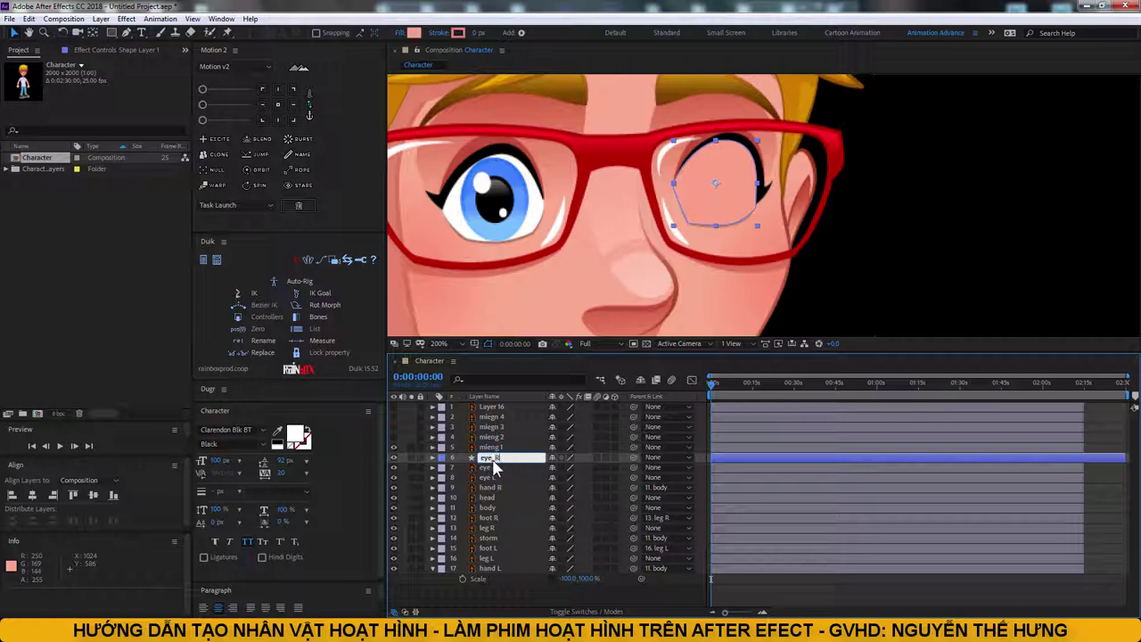
Step: Show the Modes columns and duplicate the eye_R shape layer via Edit > Duplicate
{"action": "key", "text": "F4"}
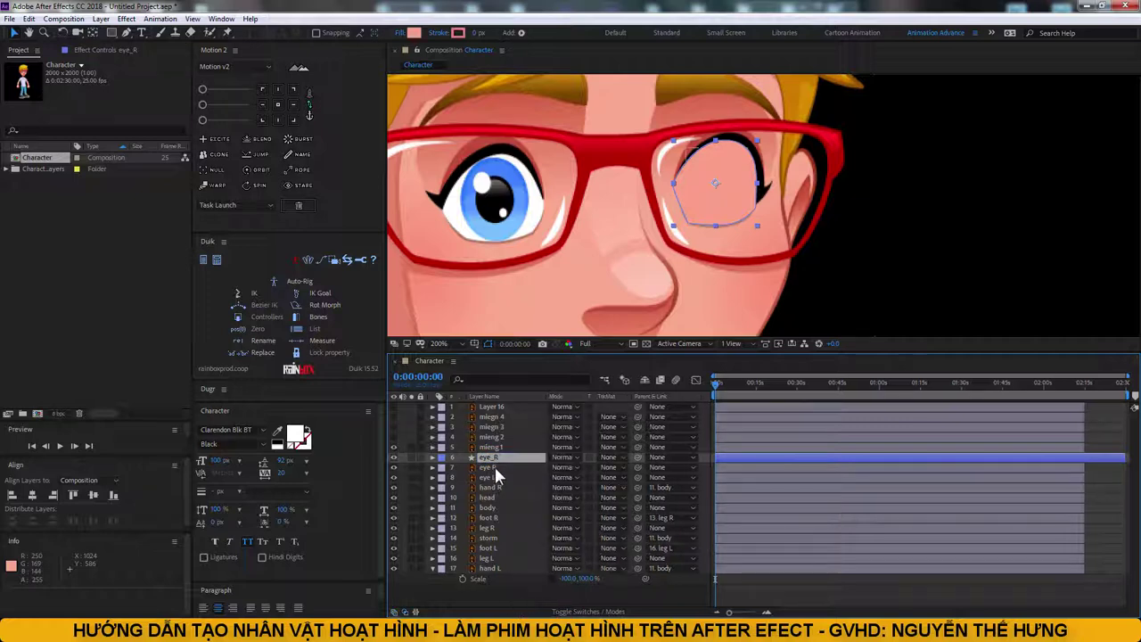
{"action": "left_click", "coordinate": [496, 469]}
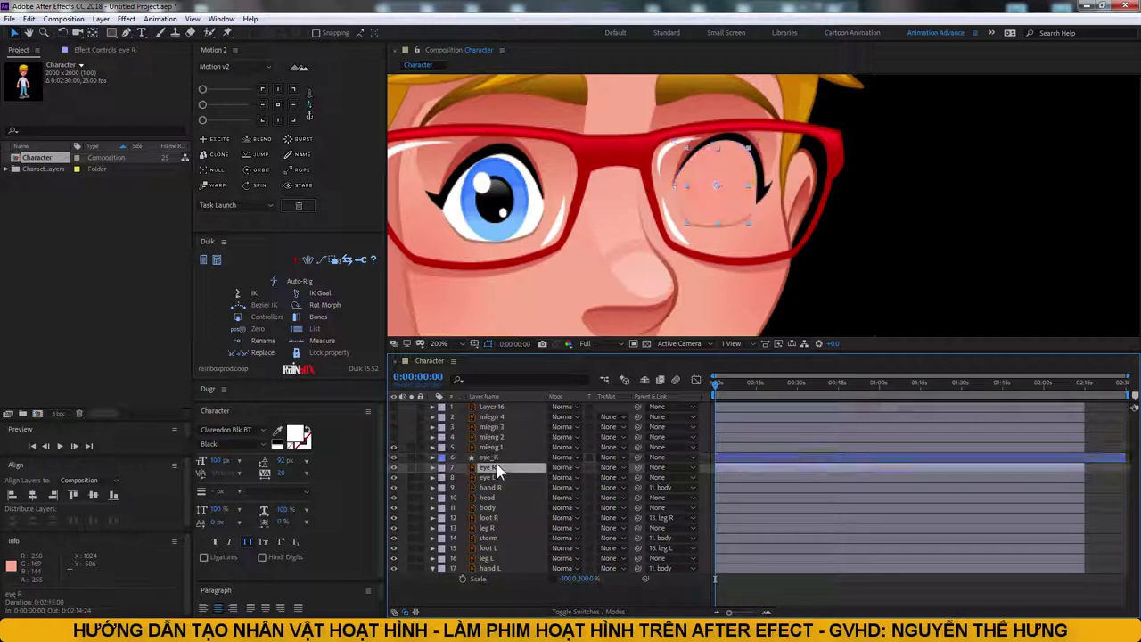
{"action": "left_click", "coordinate": [496, 459]}
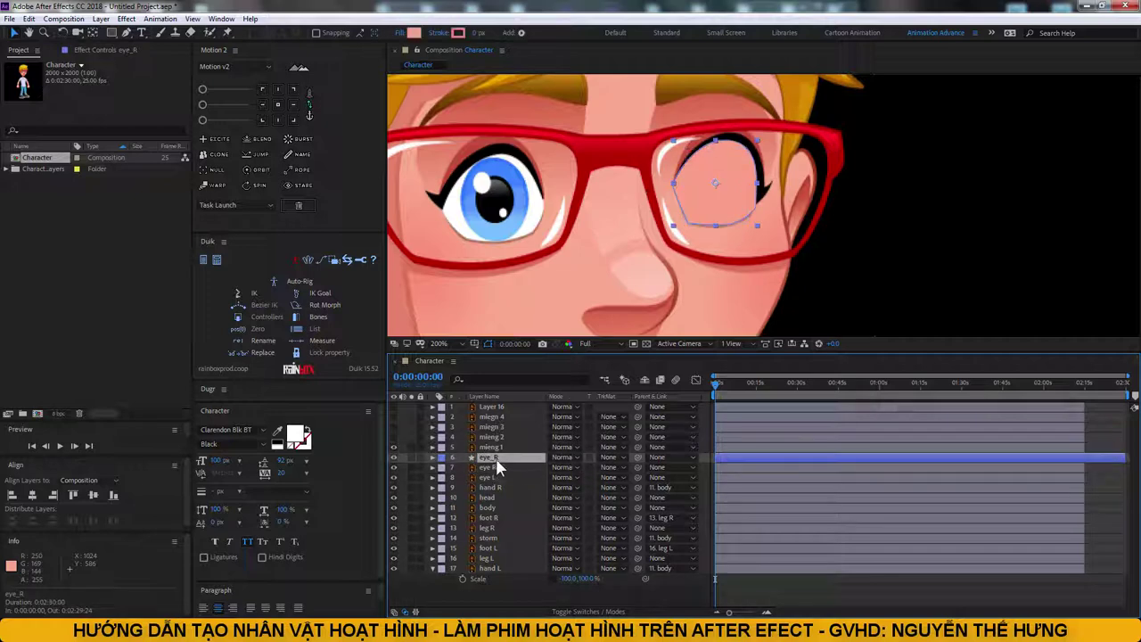
{"action": "left_click", "coordinate": [29, 18]}
{"action": "left_click", "coordinate": [59, 177]}
Step: Move the copy to the other eye, mirror it to -100,100 scale, and refine its outline
{"action": "left_click_drag", "start_coordinate": [731, 201], "coordinate": [509, 202]}
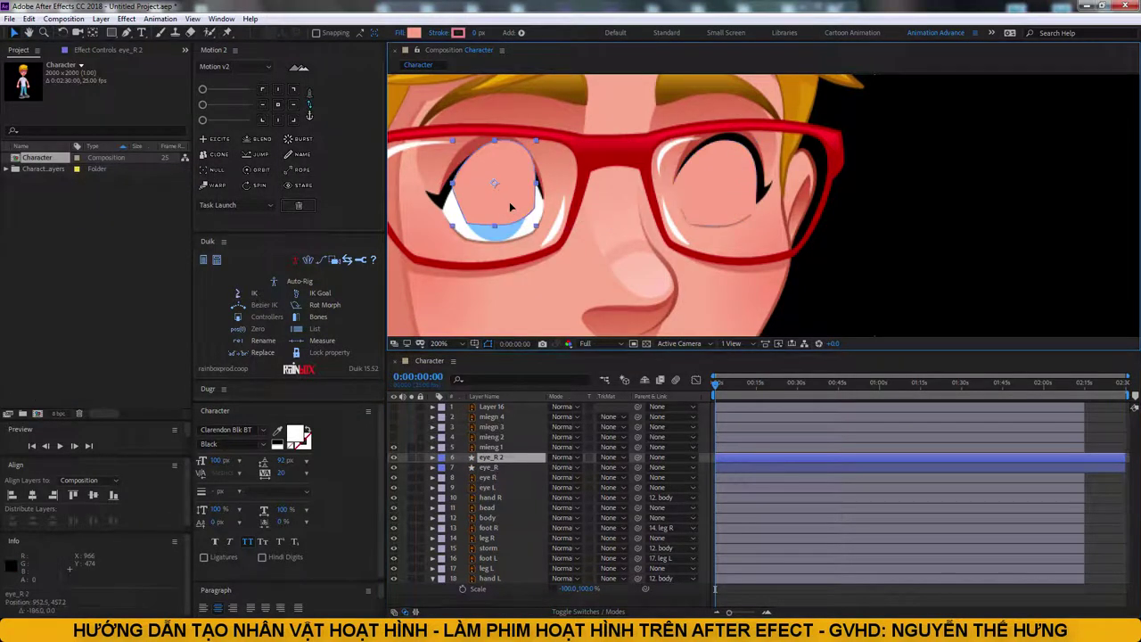
{"action": "left_click", "coordinate": [554, 468]}
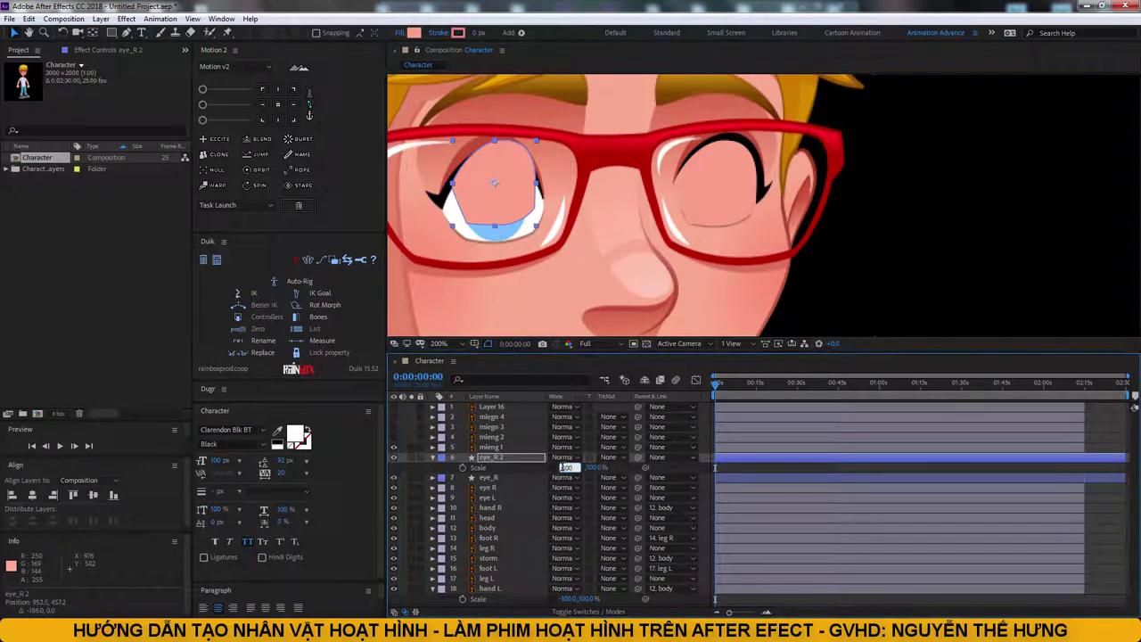
{"action": "type", "text": "100"}
{"action": "mouse_move", "coordinate": [488, 196]}
{"action": "left_mouse_down"}
{"action": "mouse_move", "coordinate": [497, 210]}
{"action": "mouse_move", "coordinate": [464, 227]}
{"action": "mouse_move", "coordinate": [441, 205]}
{"action": "left_mouse_up"}
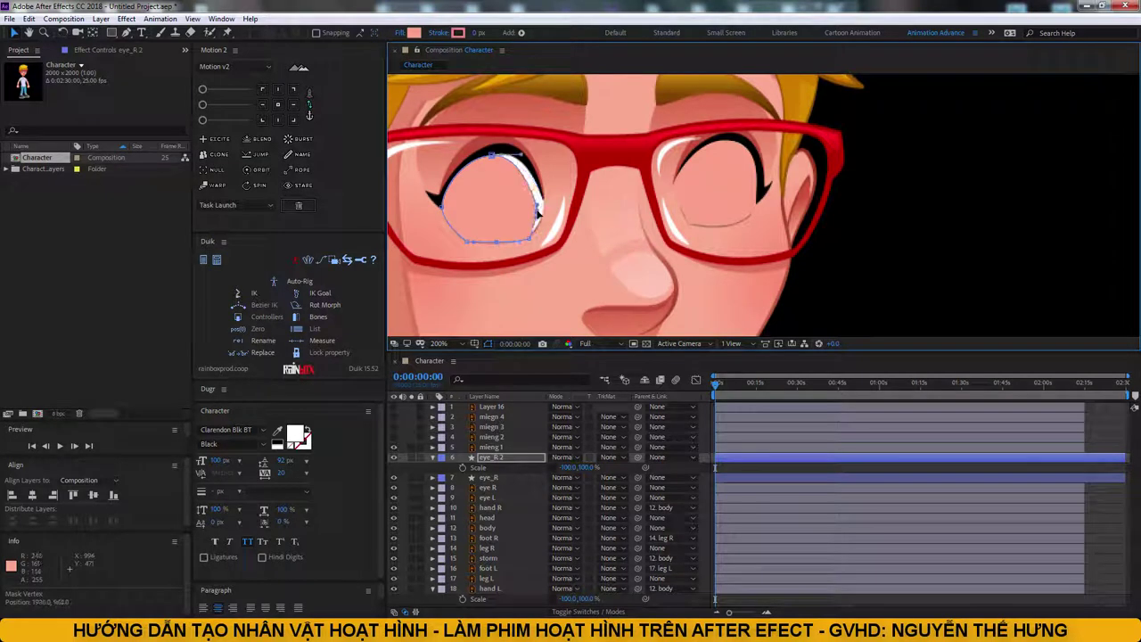
{"action": "left_click_drag", "start_coordinate": [545, 200], "coordinate": [544, 205]}
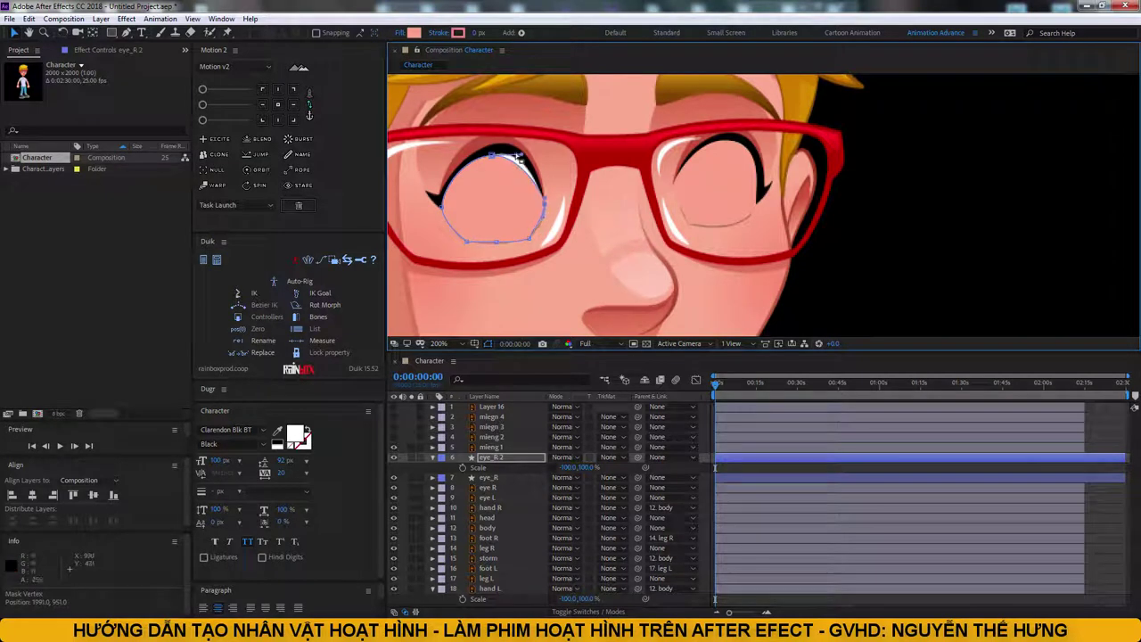
{"action": "left_click_drag", "start_coordinate": [496, 162], "coordinate": [494, 156]}
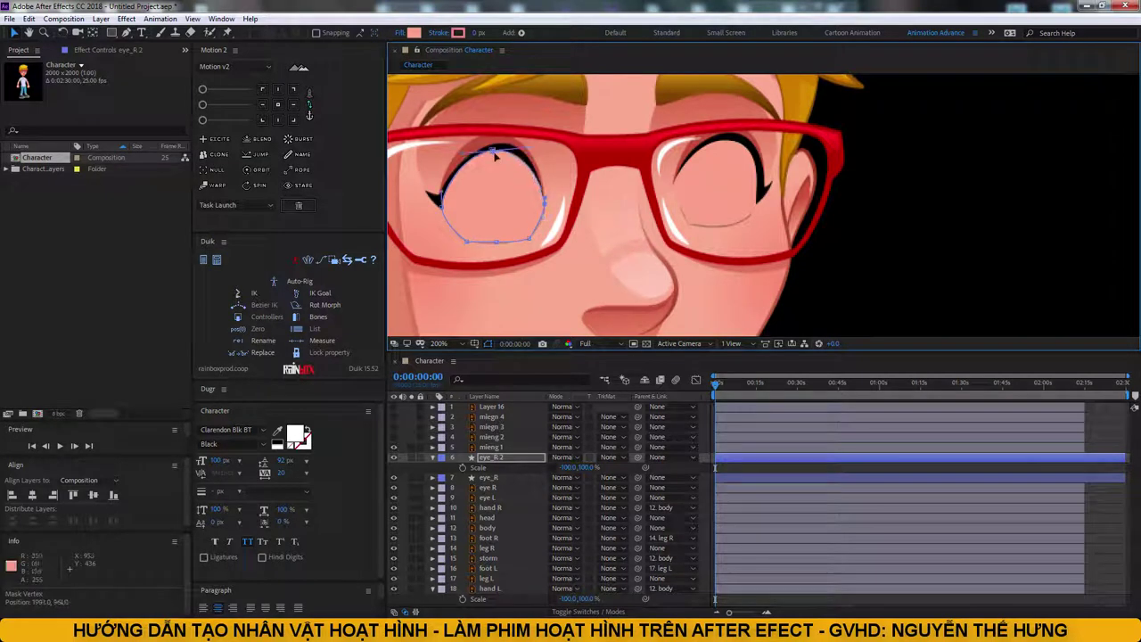
Step: Rename eye_R 2 to eye_L and place it just above the eye L layer
{"action": "left_click", "coordinate": [497, 457]}
{"action": "key", "text": "Return"}
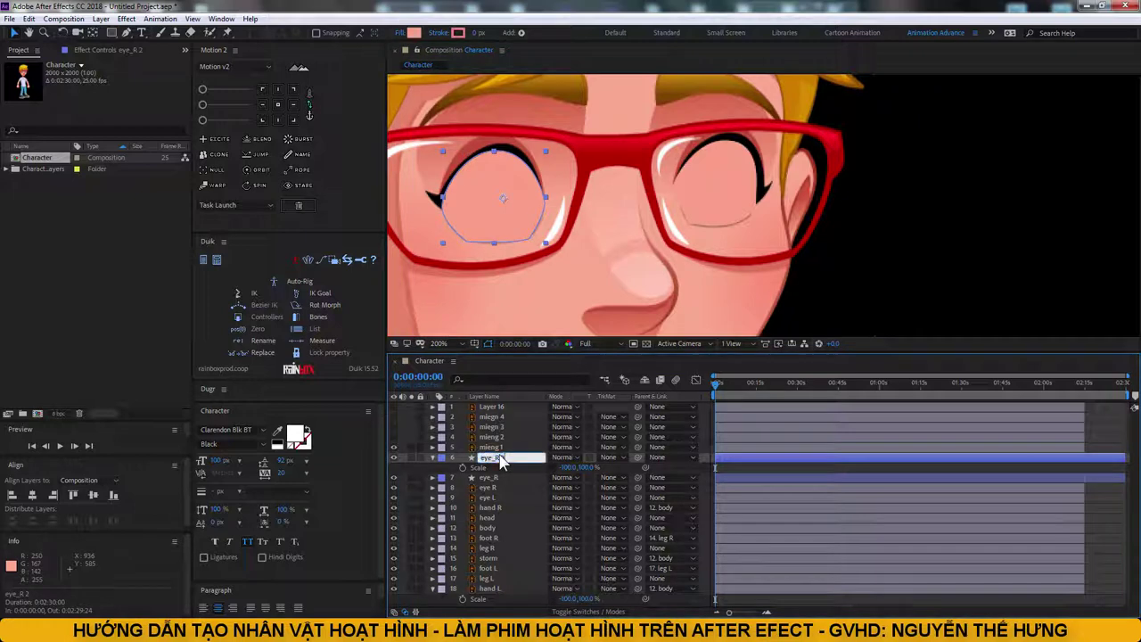
{"action": "type", "text": "L"}
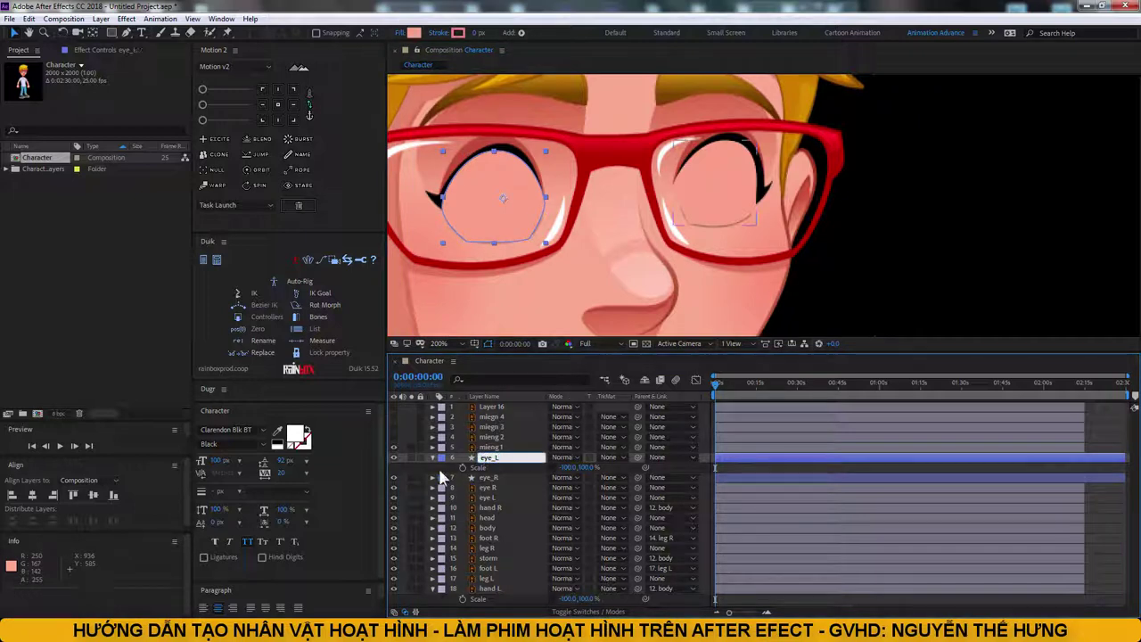
{"action": "key", "text": "Return"}
{"action": "left_click", "coordinate": [433, 457]}
{"action": "left_click_drag", "start_coordinate": [488, 456], "coordinate": [484, 489]}
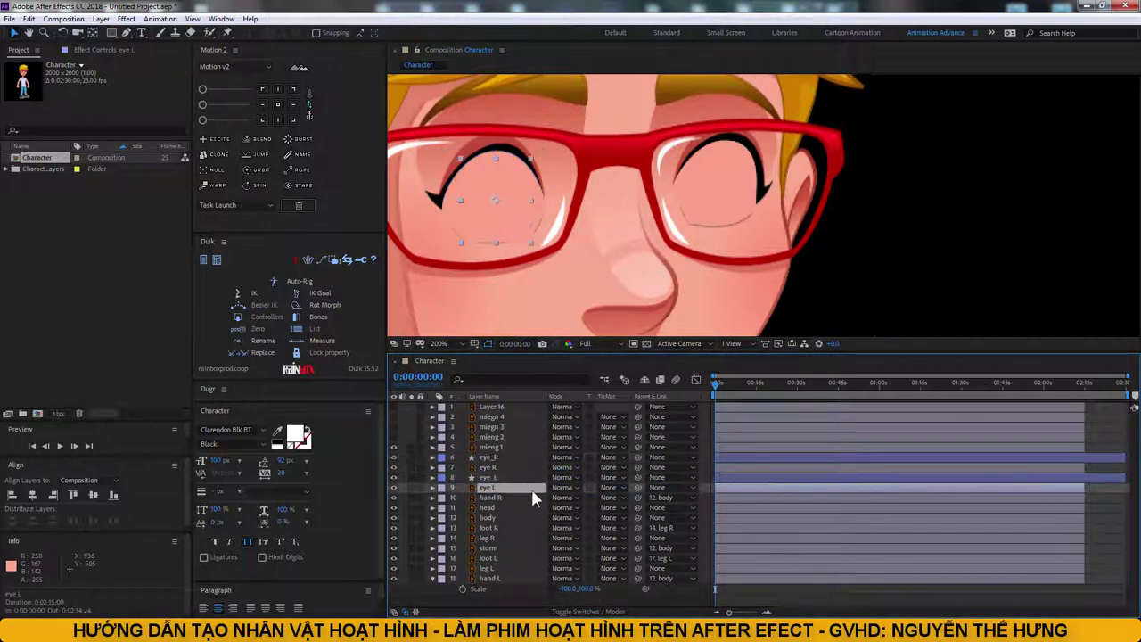
Step: Set eye L and eye R to Alpha Matte their eyelid shapes and test the pupils
{"action": "left_click", "coordinate": [611, 497]}
{"action": "left_click", "coordinate": [646, 521]}
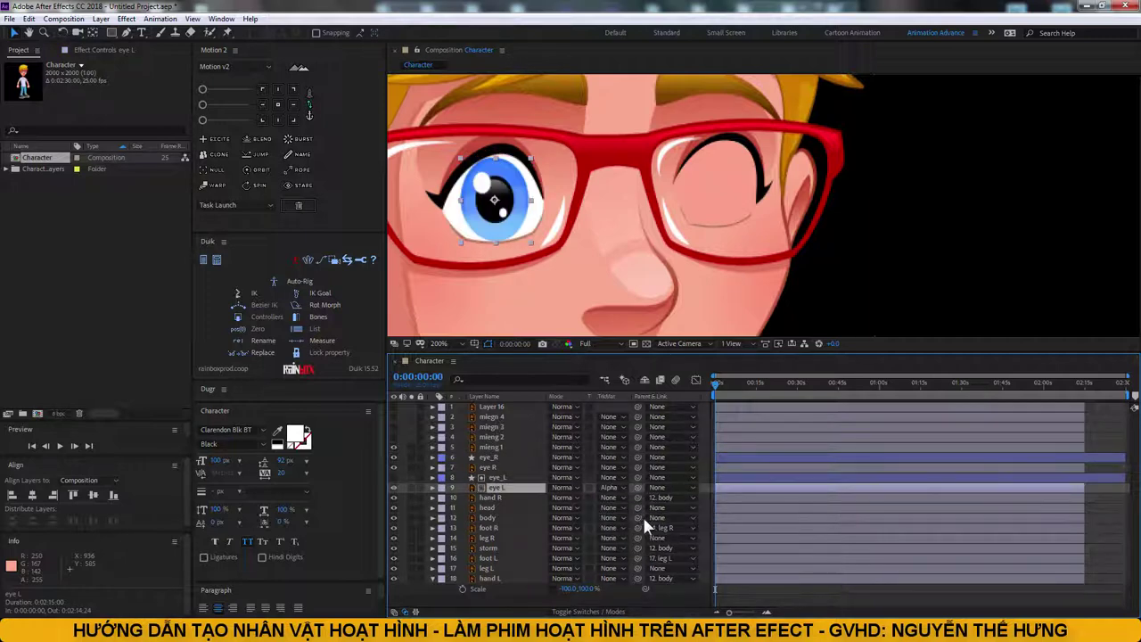
{"action": "left_click", "coordinate": [494, 458]}
{"action": "left_click", "coordinate": [584, 468]}
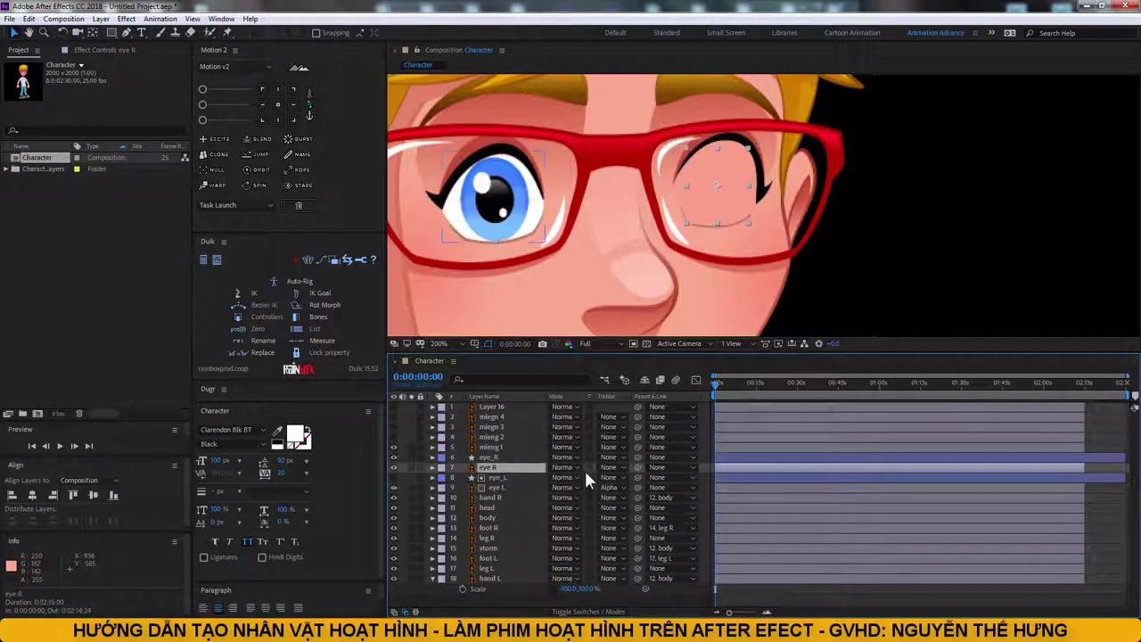
{"action": "left_click", "coordinate": [611, 468]}
{"action": "left_click", "coordinate": [656, 490]}
{"action": "mouse_move", "coordinate": [719, 208]}
{"action": "left_mouse_down"}
{"action": "mouse_move", "coordinate": [692, 192]}
{"action": "mouse_move", "coordinate": [697, 202]}
{"action": "left_mouse_up"}
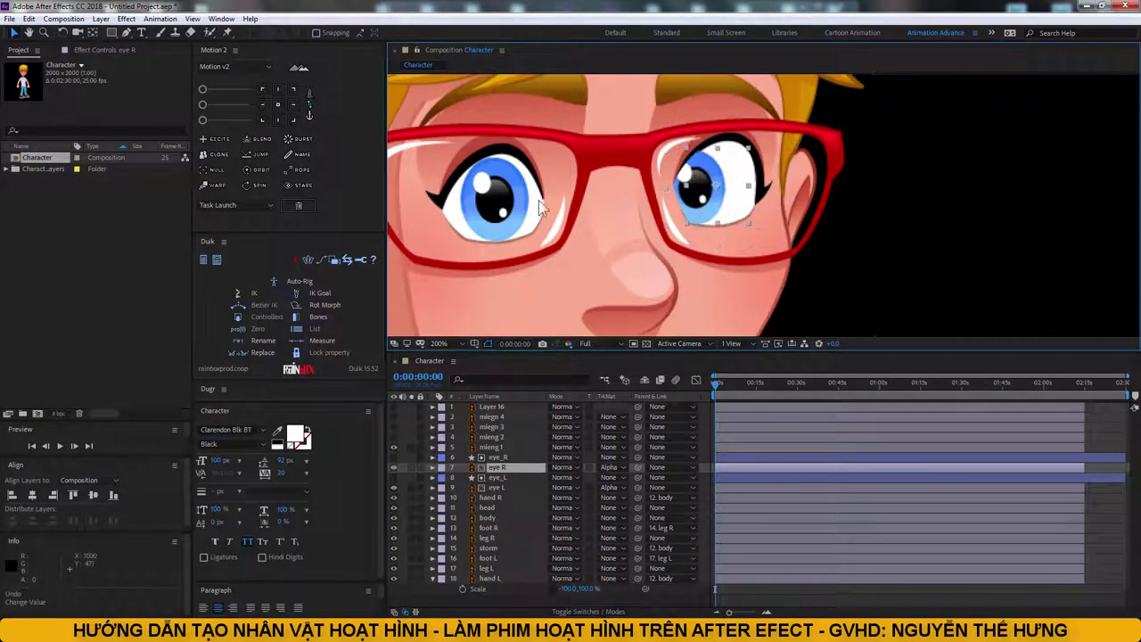
{"action": "mouse_move", "coordinate": [539, 200]}
{"action": "left_mouse_down"}
{"action": "mouse_move", "coordinate": [512, 223]}
{"action": "mouse_move", "coordinate": [477, 223]}
{"action": "left_mouse_up"}
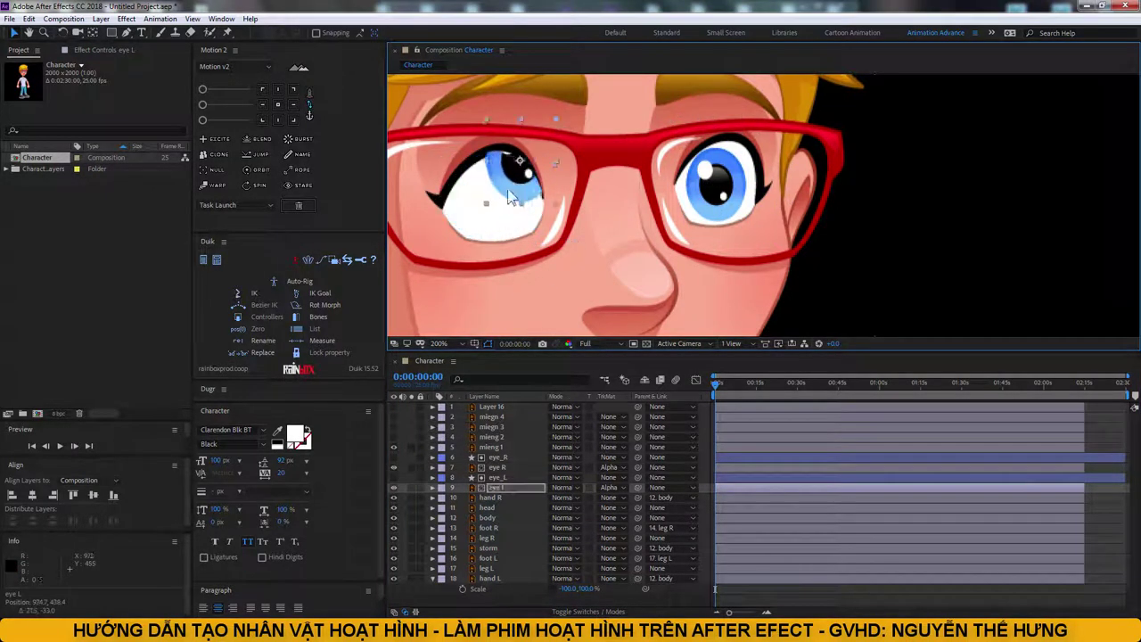
Step: Parent the four eye layers to head, test with a head tilt, then show miegn 4
{"action": "left_click", "coordinate": [504, 454], "text": "shift"}
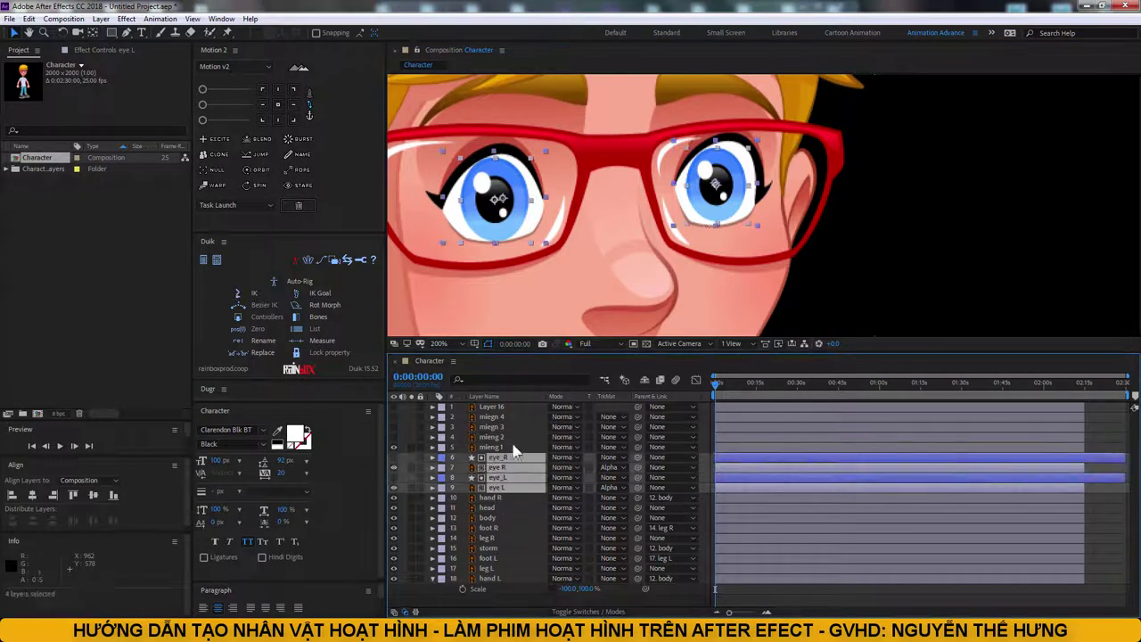
{"action": "key", "text": "comma"}
{"action": "left_click_drag", "start_coordinate": [638, 488], "coordinate": [488, 507]}
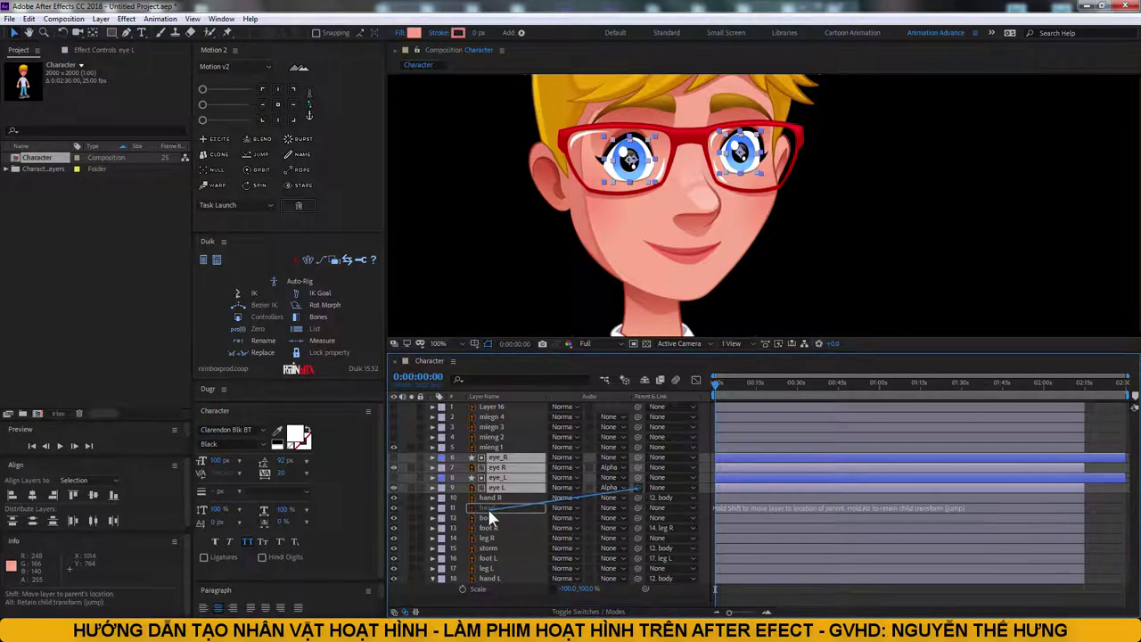
{"action": "left_click", "coordinate": [696, 221]}
{"action": "key", "text": "w"}
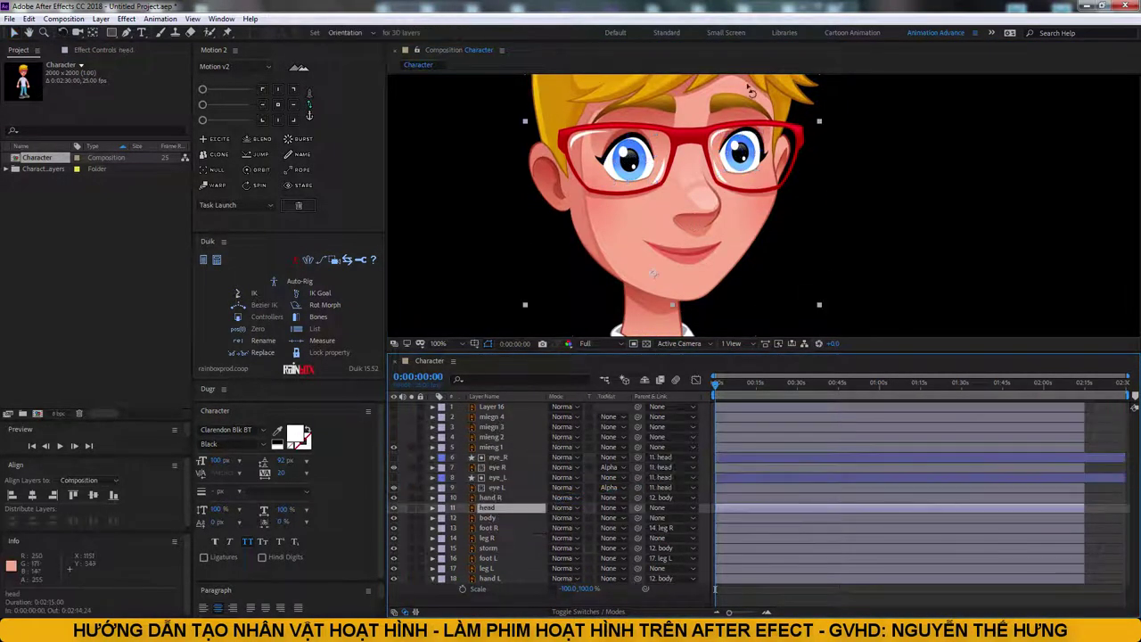
{"action": "mouse_move", "coordinate": [695, 221]}
{"action": "left_mouse_down"}
{"action": "mouse_move", "coordinate": [767, 141]}
{"action": "mouse_move", "coordinate": [704, 210]}
{"action": "left_mouse_up"}
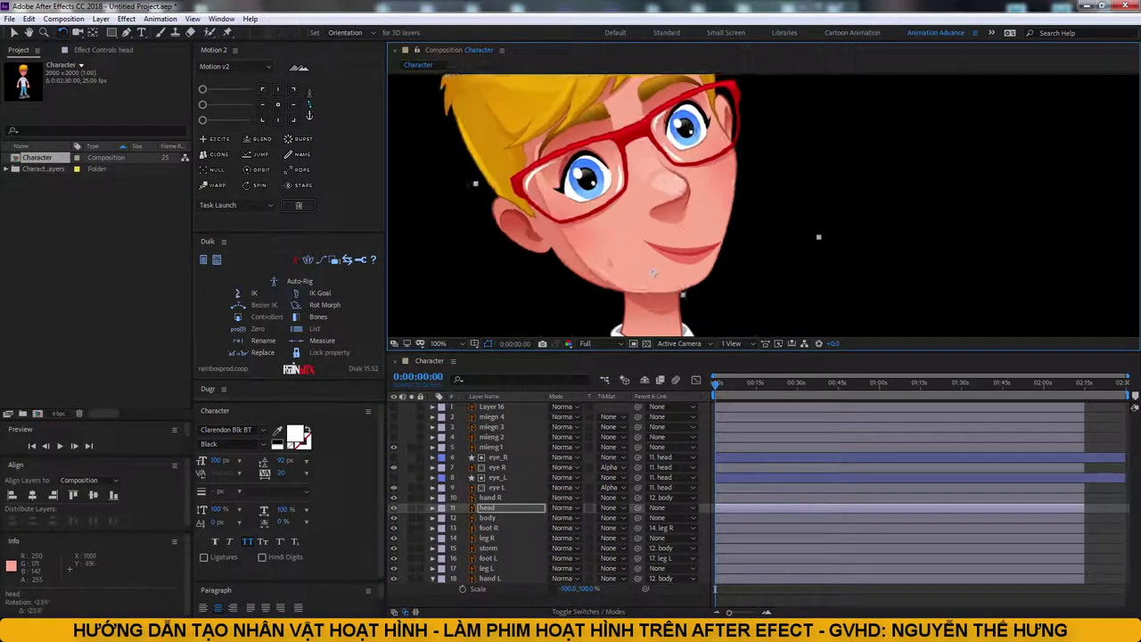
{"action": "key", "text": "v"}
{"action": "left_click", "coordinate": [496, 447]}
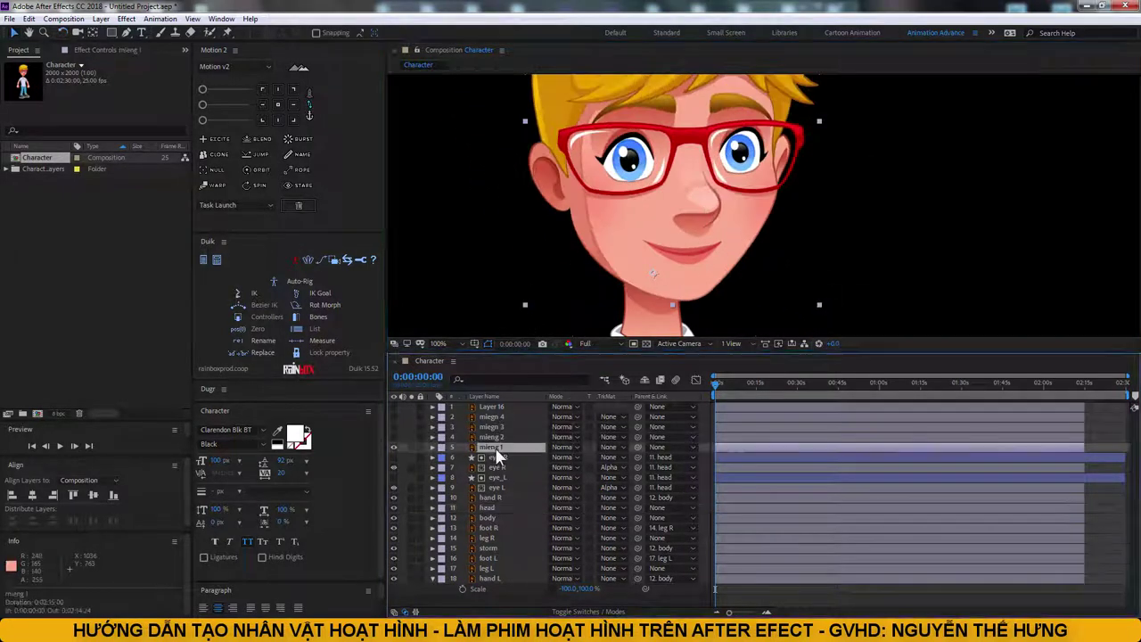
{"action": "left_click", "coordinate": [393, 417]}
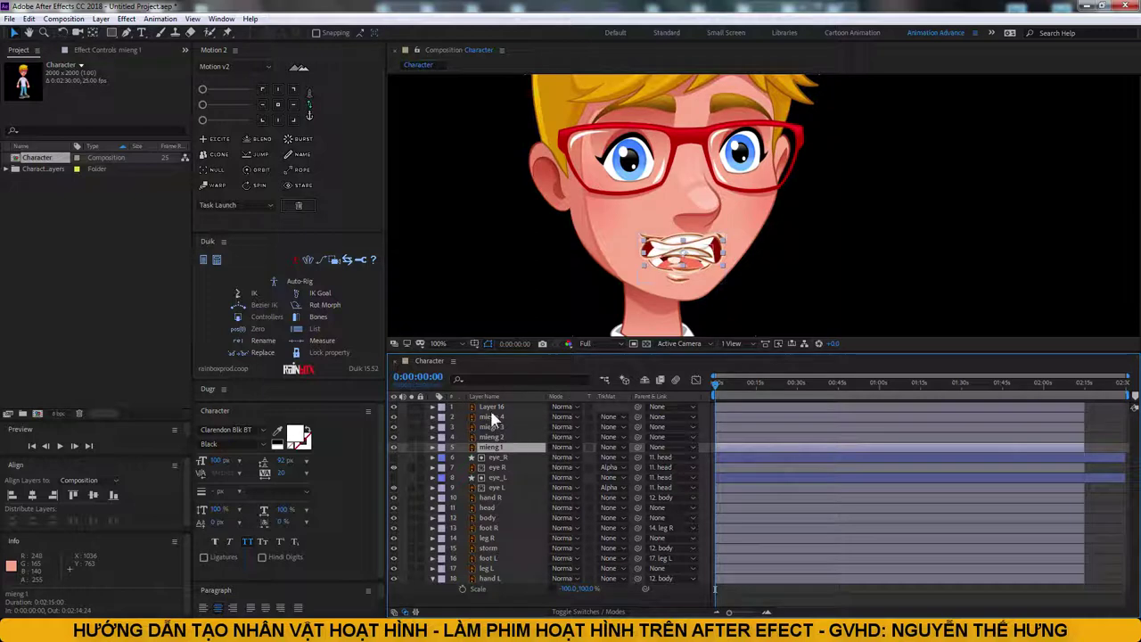
Step: Pre-compose the five mouth layers into 'mieng' and open that composition
{"action": "left_click", "coordinate": [589, 612]}
{"action": "left_click", "coordinate": [492, 407], "text": "shift"}
{"action": "right_click", "coordinate": [497, 408]}
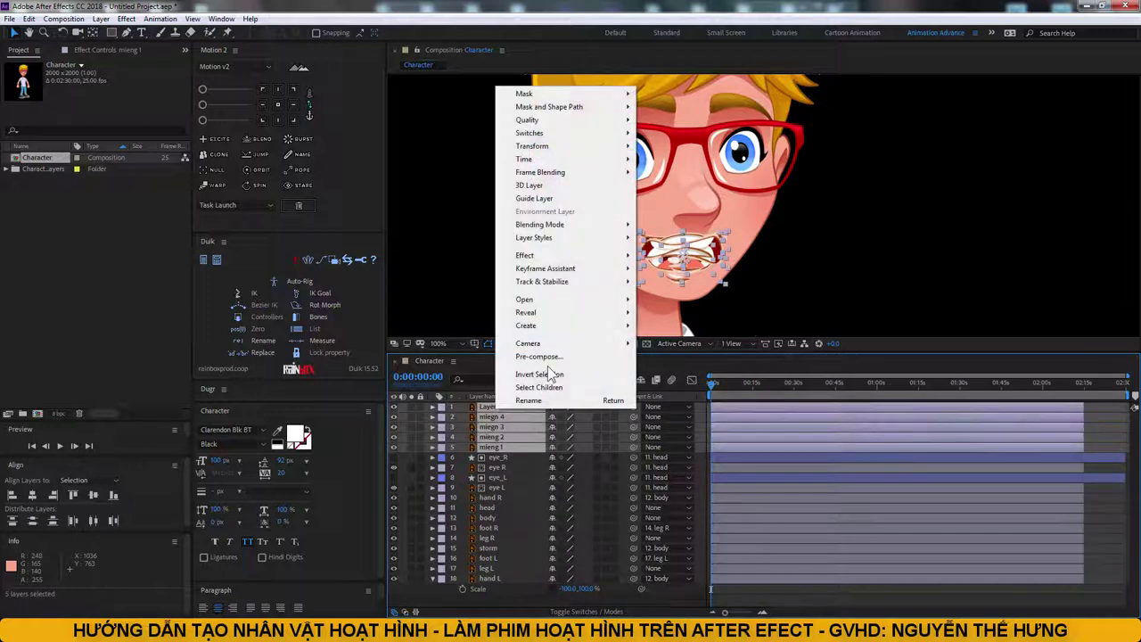
{"action": "left_click", "coordinate": [546, 369]}
{"action": "type", "text": "mieng"}
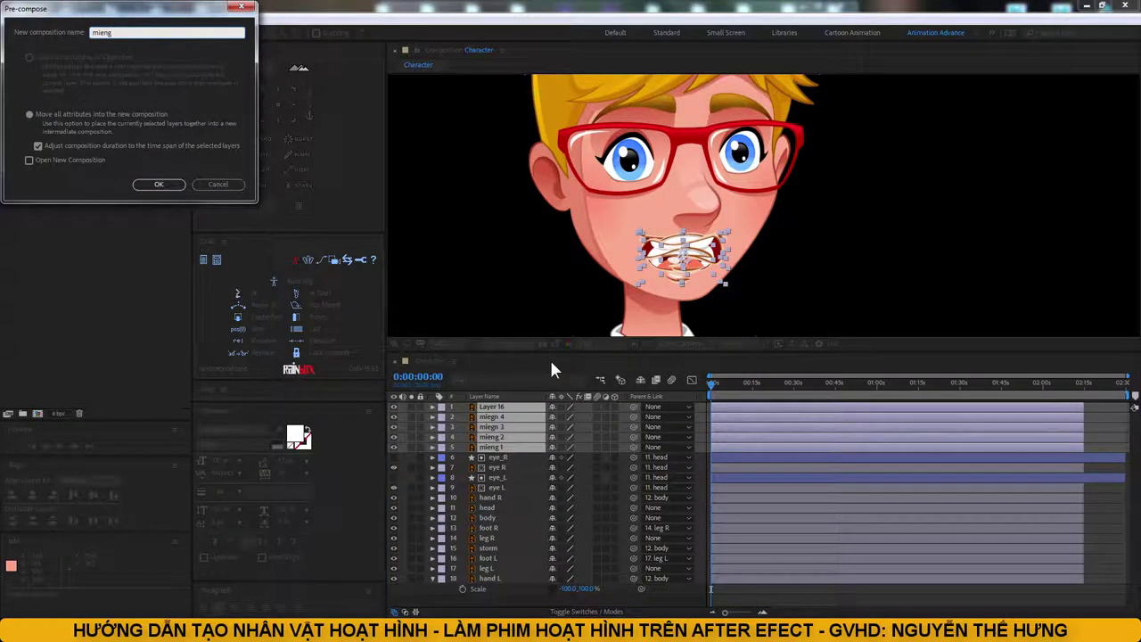
{"action": "key", "text": "Return"}
{"action": "double_click", "coordinate": [495, 407]}
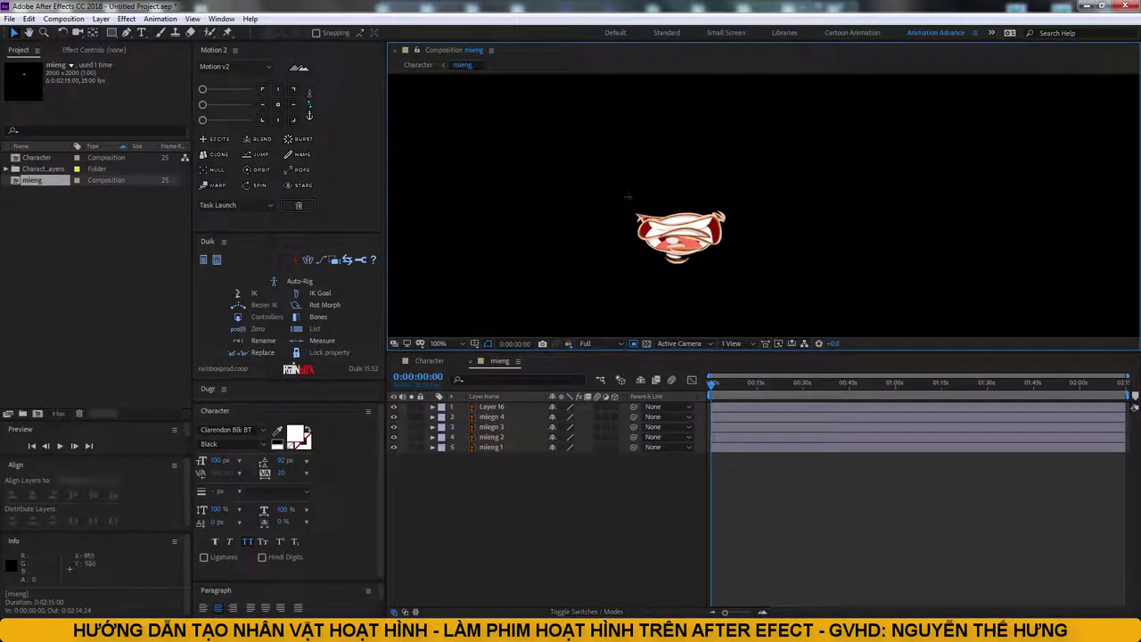
Step: Draw a Region of Interest tightly around the mouth
{"action": "left_click_drag", "start_coordinate": [630, 208], "coordinate": [738, 271]}
{"action": "left_click", "coordinate": [684, 294]}
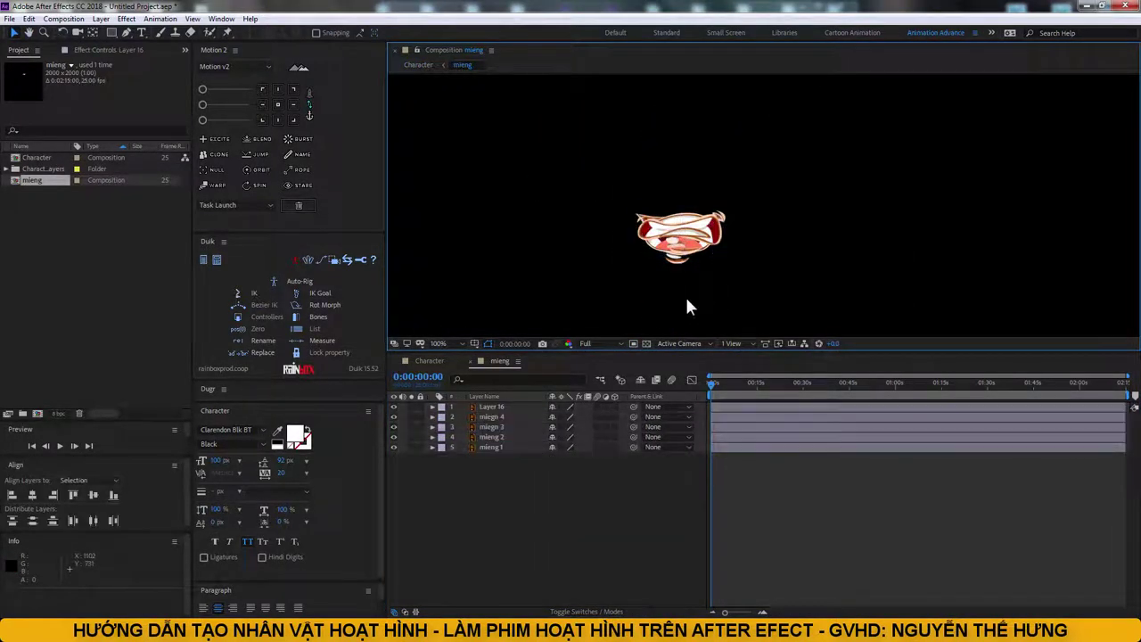
{"action": "left_click_drag", "start_coordinate": [627, 194], "coordinate": [751, 290]}
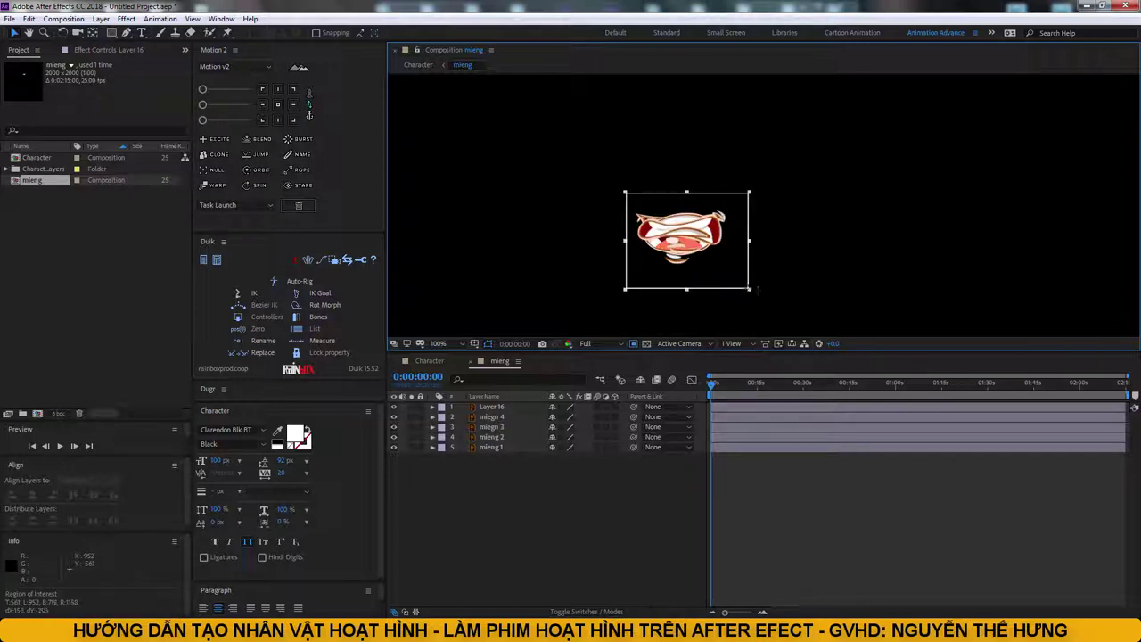
{"action": "left_click_drag", "start_coordinate": [621, 191], "coordinate": [608, 179]}
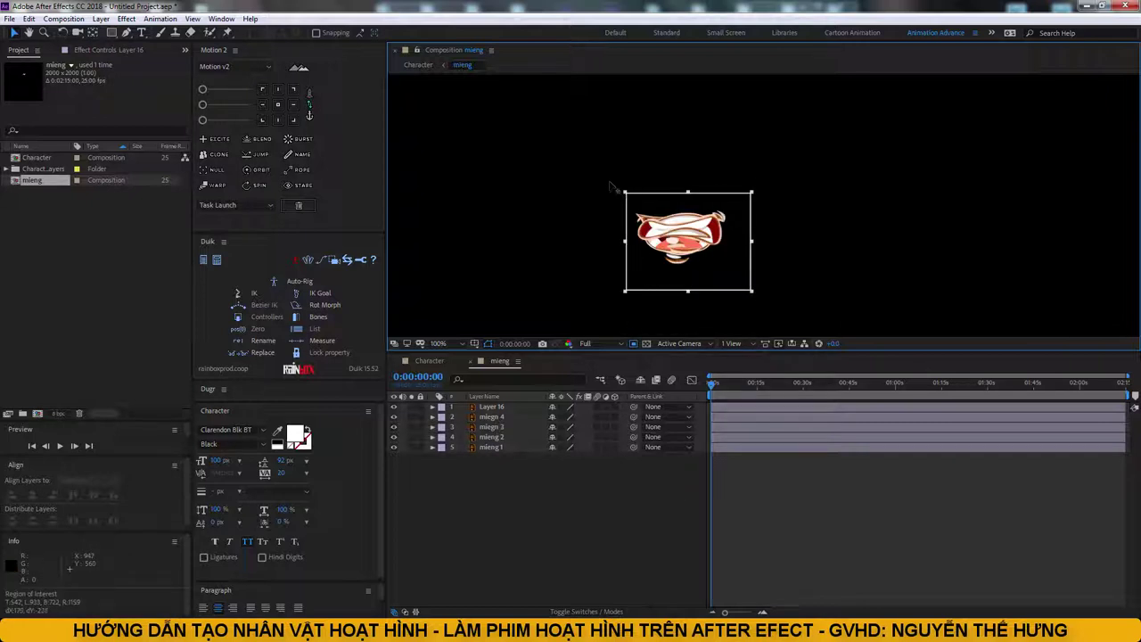
{"action": "left_click", "coordinate": [63, 19]}
Step: Crop the comp to the region, split all five mouth layers at frame 10, delete later halves
{"action": "left_click", "coordinate": [77, 90]}
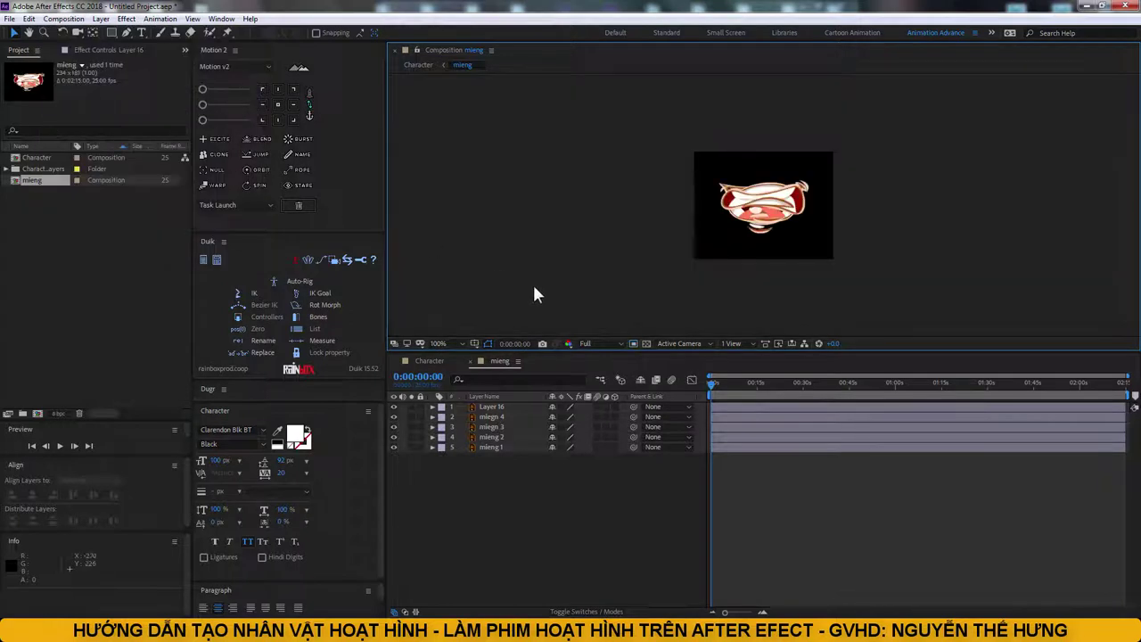
{"action": "left_click_drag", "start_coordinate": [725, 611], "coordinate": [749, 612]}
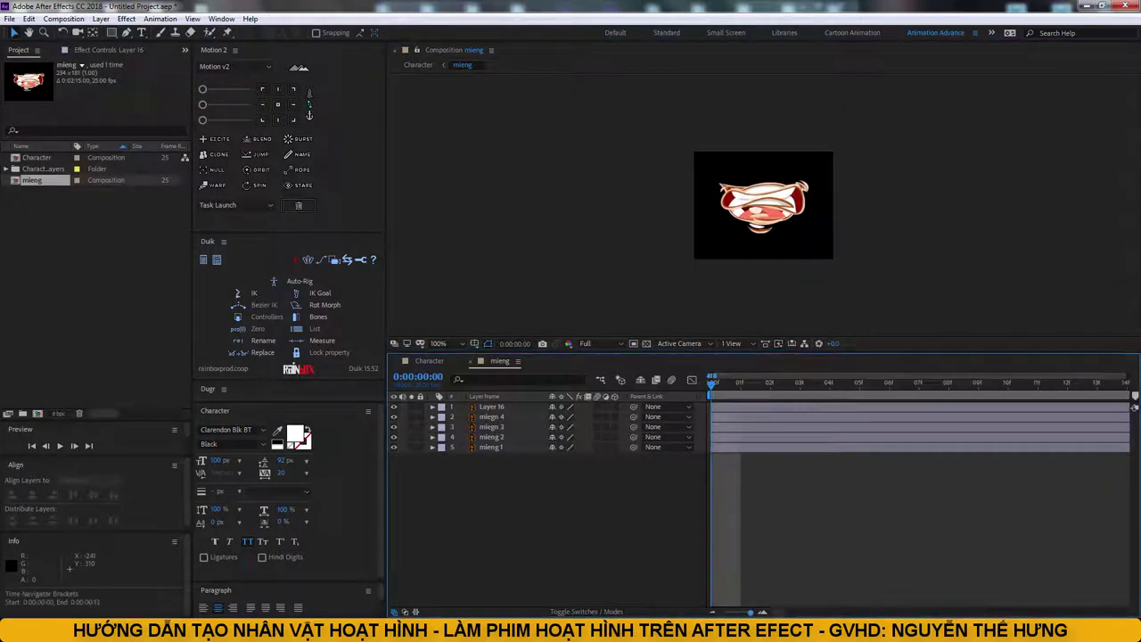
{"action": "left_click_drag", "start_coordinate": [473, 486], "coordinate": [508, 404]}
{"action": "key", "text": "shift+Page_Down"}
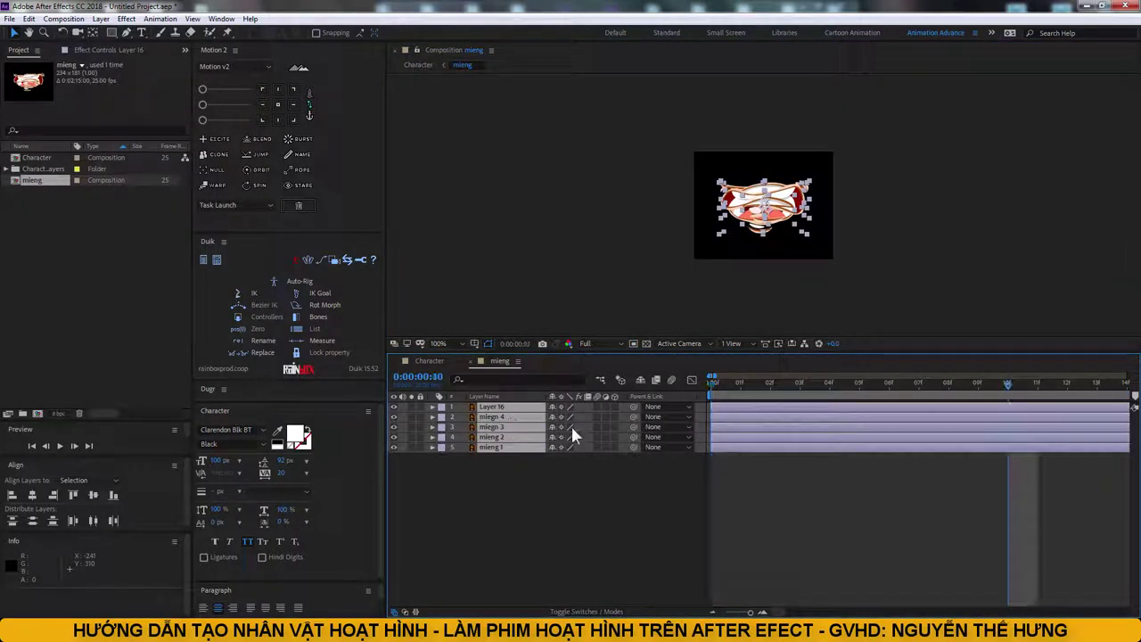
{"action": "left_click", "coordinate": [31, 18]}
{"action": "left_click", "coordinate": [55, 169]}
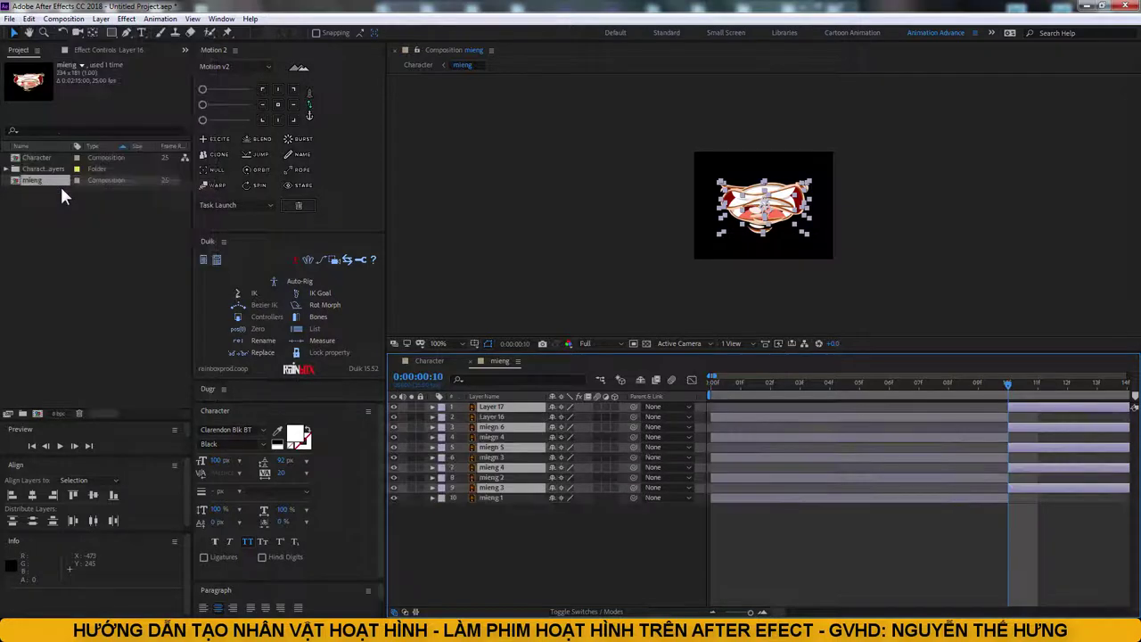
{"action": "key", "text": "Delete"}
{"action": "key", "text": "minus"}
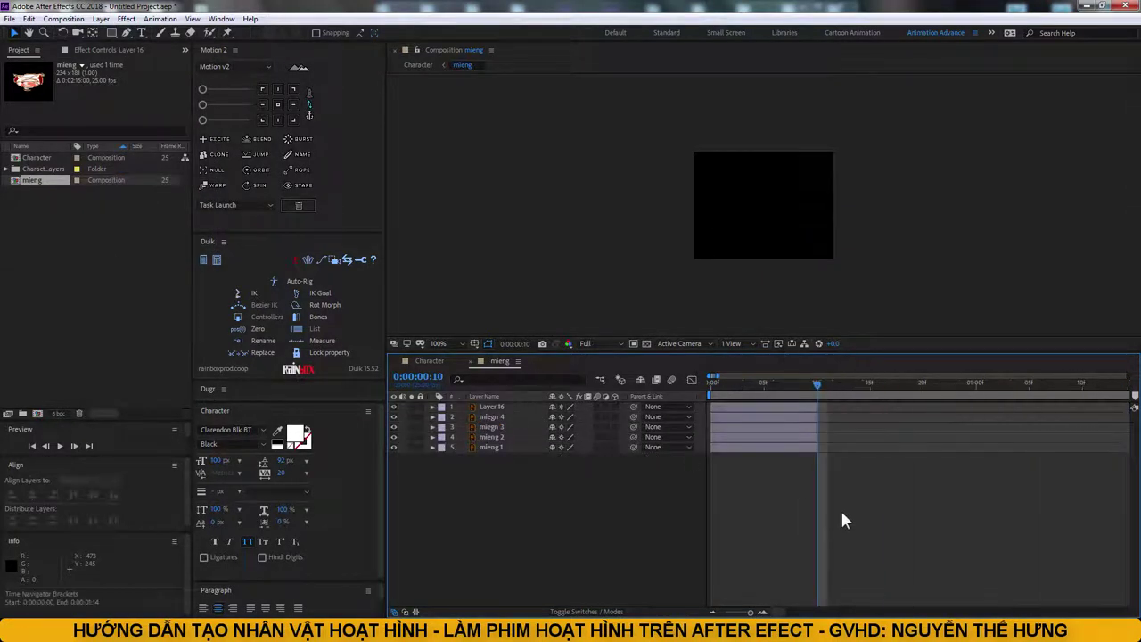
Step: Stagger the five mouth layer bars in a staircase so they play in sequence
{"action": "left_click", "coordinate": [737, 437]}
{"action": "mouse_move", "coordinate": [743, 417]}
{"action": "left_mouse_down"}
{"action": "mouse_move", "coordinate": [889, 437]}
{"action": "mouse_move", "coordinate": [1073, 410]}
{"action": "left_mouse_up"}
{"action": "left_click", "coordinate": [900, 427], "text": "ctrl"}
{"action": "left_click", "coordinate": [981, 411]}
{"action": "key", "text": "minus"}
{"action": "left_click", "coordinate": [1015, 460]}
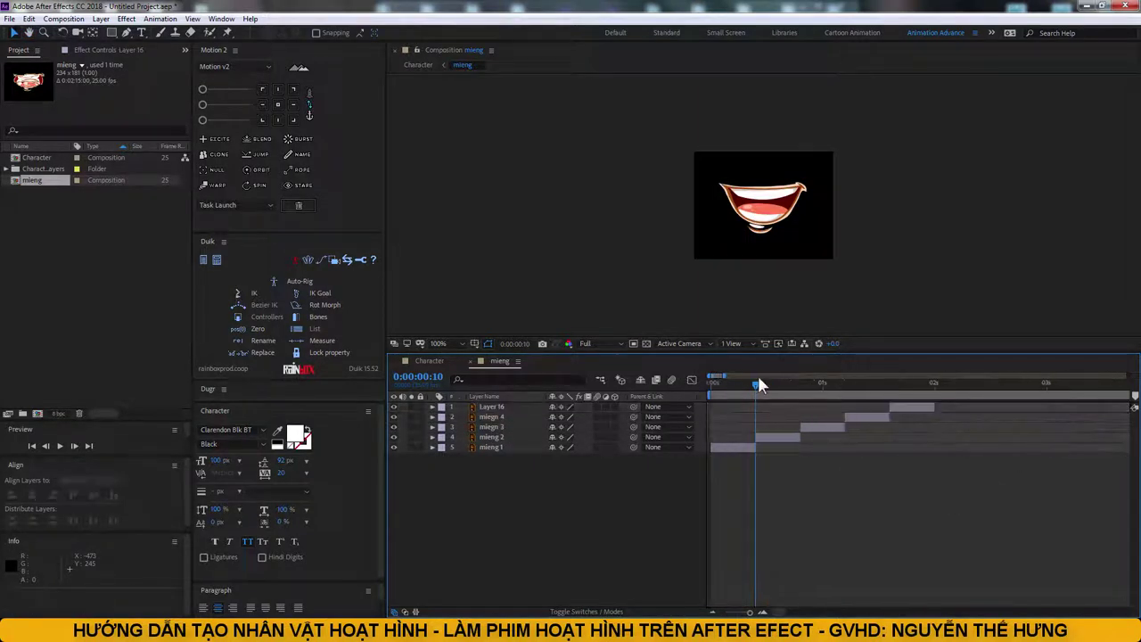
Step: Scrub and play back the mouth animation, then return to the Character composition
{"action": "key", "text": "equal"}
{"action": "left_click_drag", "start_coordinate": [720, 379], "coordinate": [842, 382]}
{"action": "key", "text": "space"}
{"action": "key", "text": "minus"}
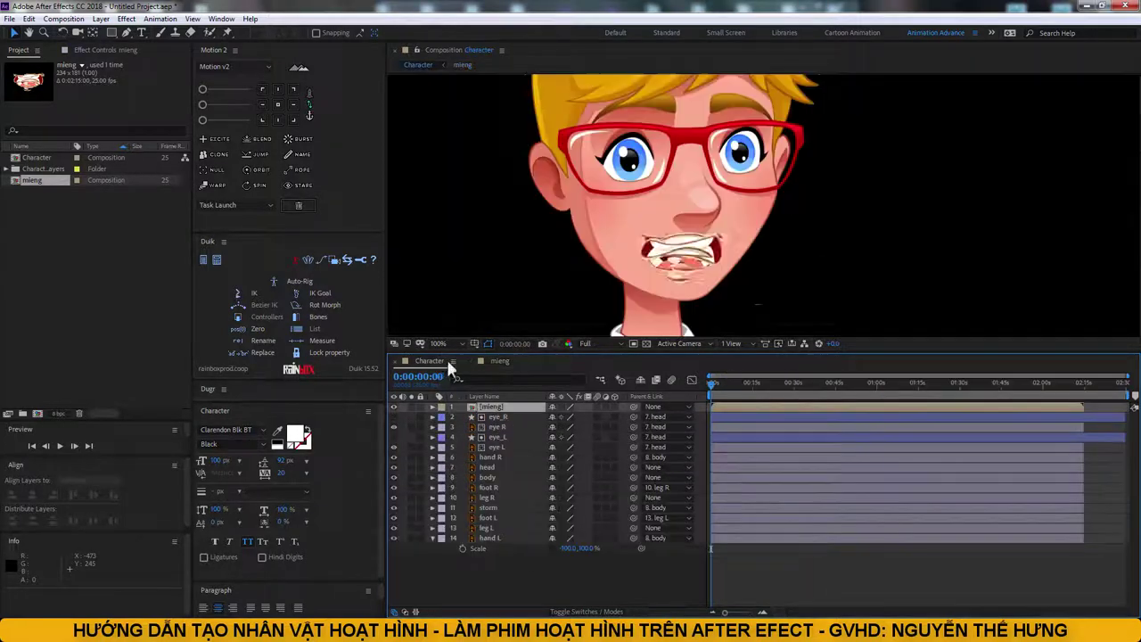
{"action": "left_click", "coordinate": [441, 360]}
{"action": "scroll", "coordinate": [713, 268], "scroll_direction": "down", "scroll_amount": 2}
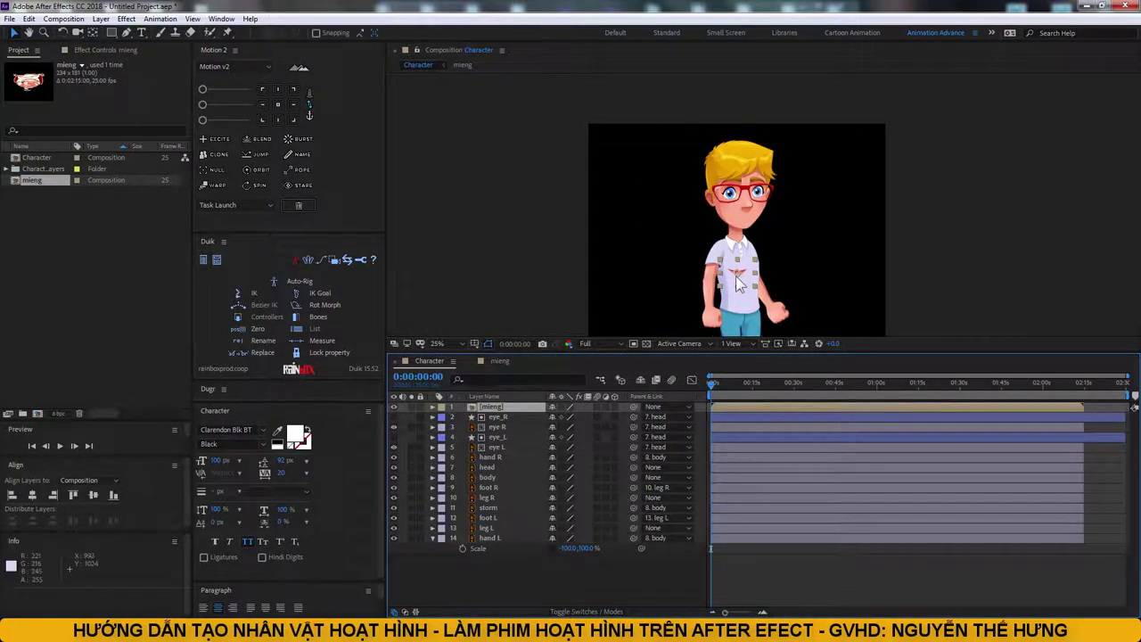
Step: Parent mieng to 7. head and test with a head rotation, then undo it
{"action": "scroll", "coordinate": [754, 196], "scroll_direction": "up", "scroll_amount": 4}
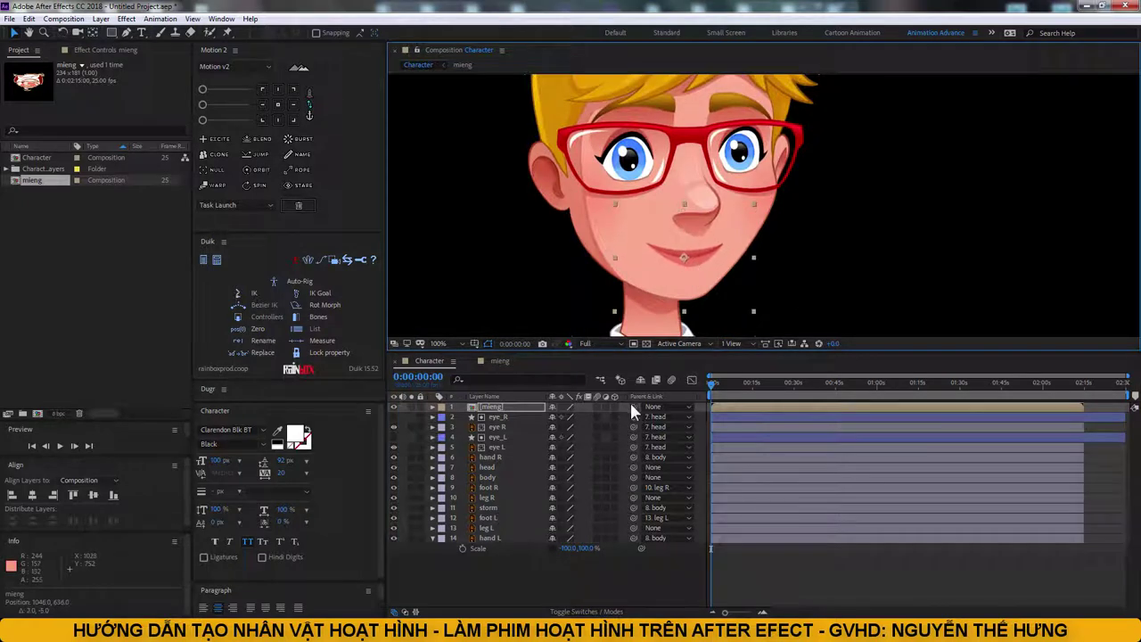
{"action": "left_click_drag", "start_coordinate": [633, 407], "coordinate": [499, 467]}
{"action": "key", "text": "comma"}
{"action": "key", "text": "w"}
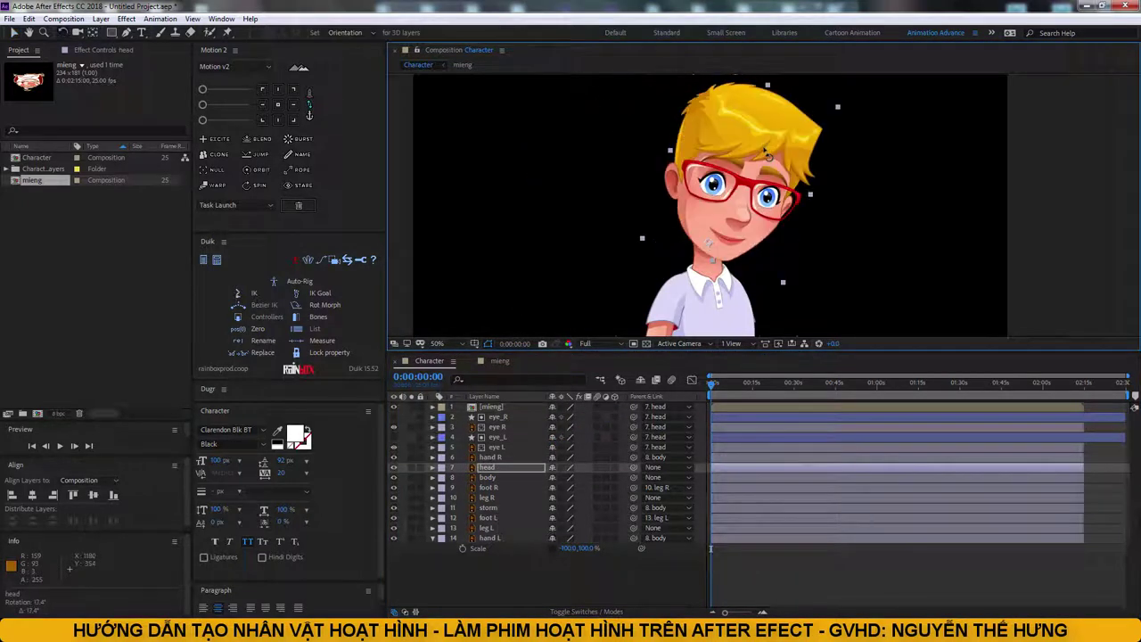
{"action": "left_click_drag", "start_coordinate": [733, 147], "coordinate": [704, 179]}
{"action": "key", "text": "comma"}
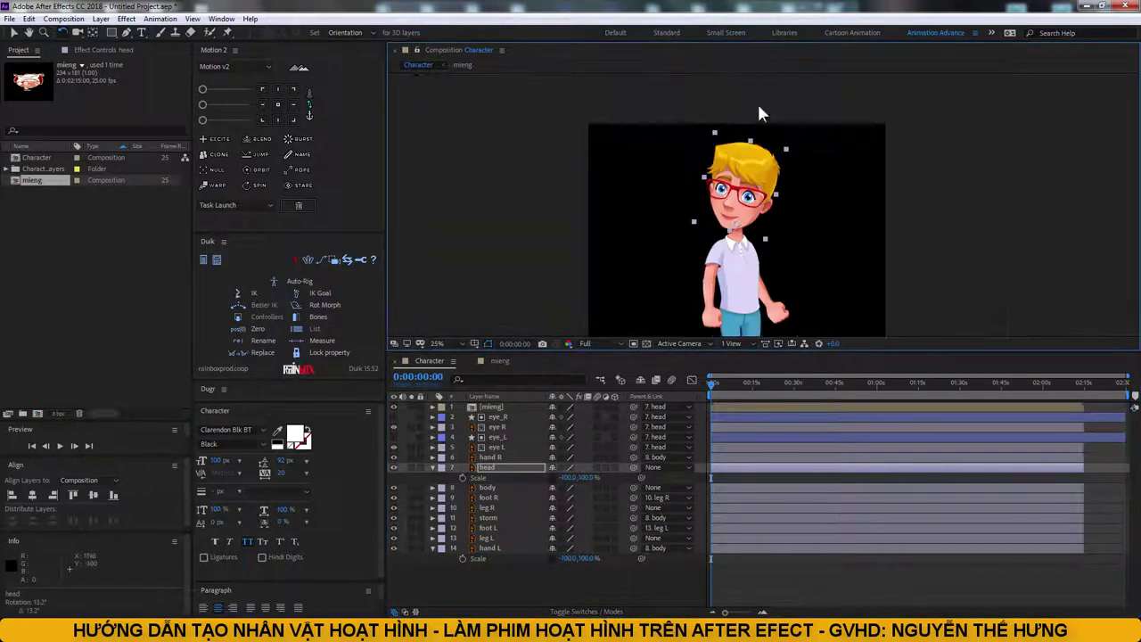
{"action": "key", "text": "v"}
Step: Parent the head layer to 8. body
{"action": "left_click", "coordinate": [433, 468]}
{"action": "left_click", "coordinate": [513, 467]}
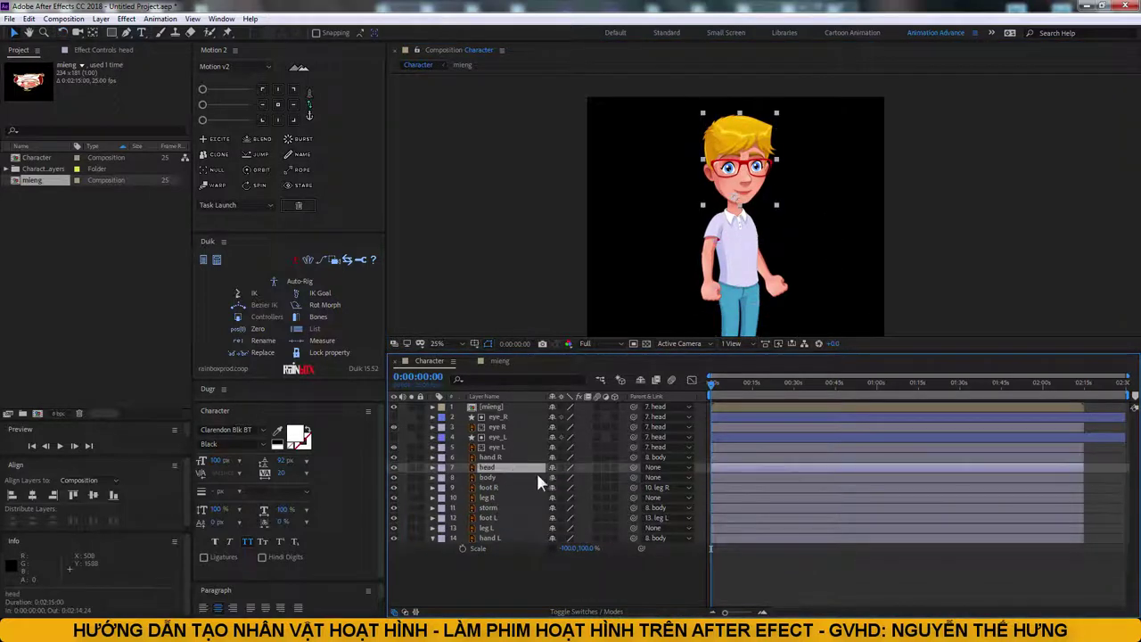
{"action": "left_click_drag", "start_coordinate": [634, 467], "coordinate": [489, 477]}
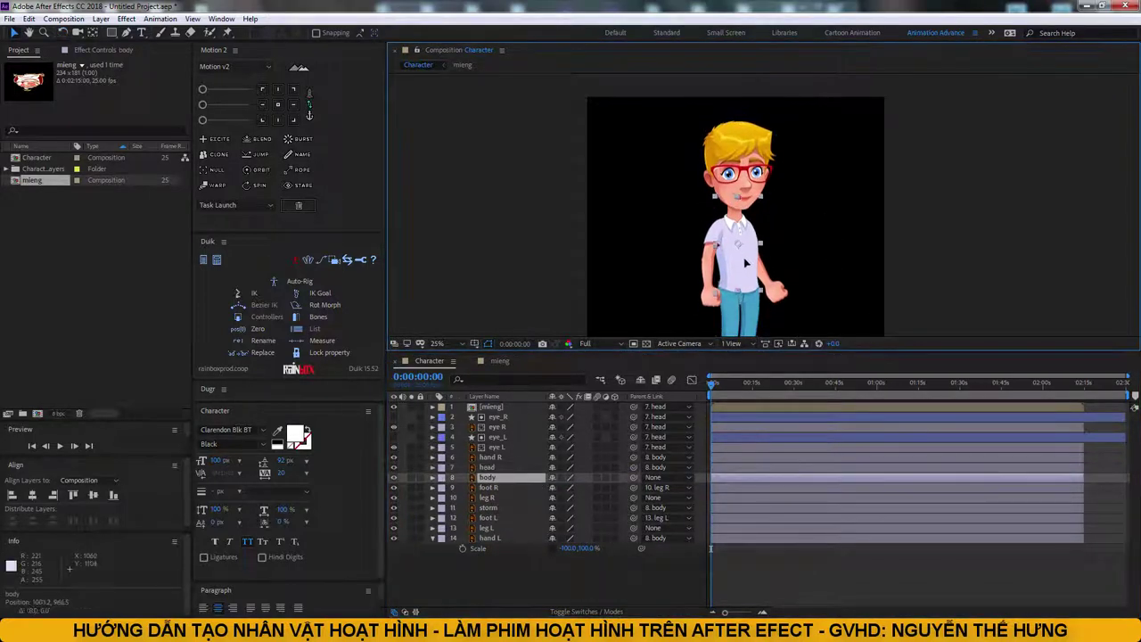
{"action": "scroll", "coordinate": [822, 267], "scroll_direction": "down", "scroll_amount": 1}
{"action": "scroll", "coordinate": [747, 251], "scroll_direction": "up", "scroll_amount": 1}
Step: Select the right leg with the Rotation tool and move the current time toward the end
{"action": "left_click", "coordinate": [747, 251]}
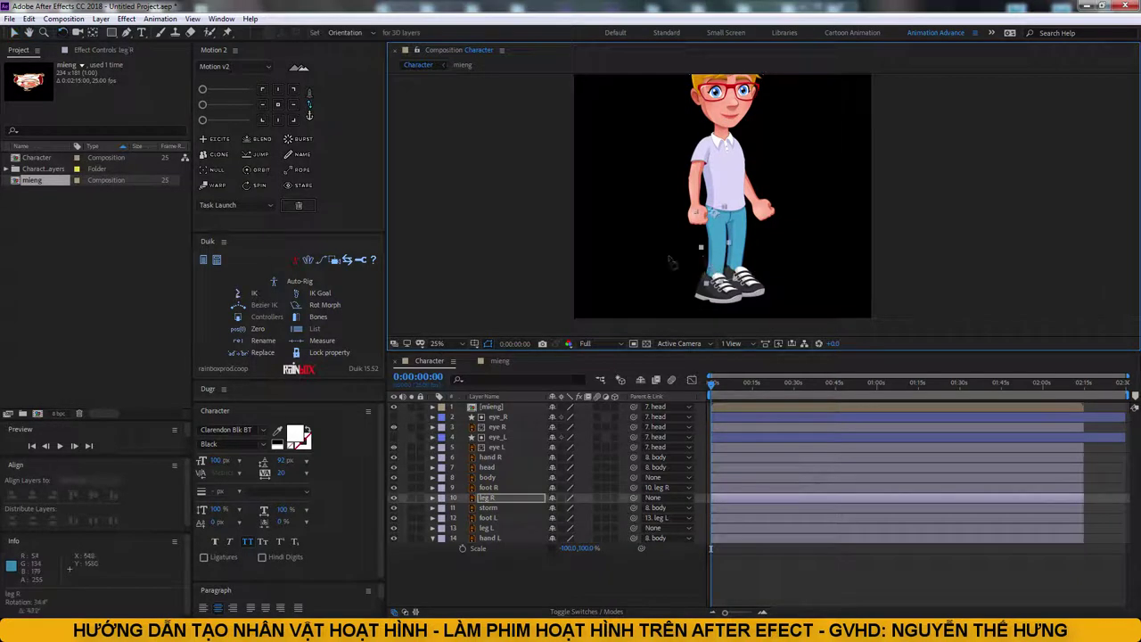
{"action": "key", "text": "w"}
{"action": "left_click", "coordinate": [790, 265]}
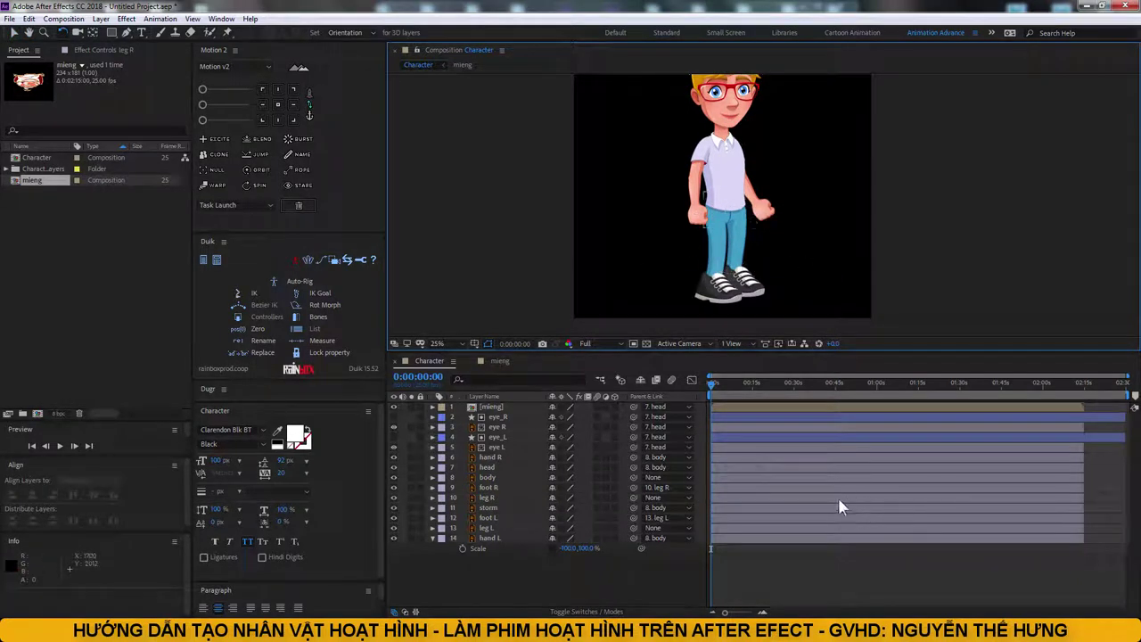
{"action": "left_click", "coordinate": [1031, 385]}
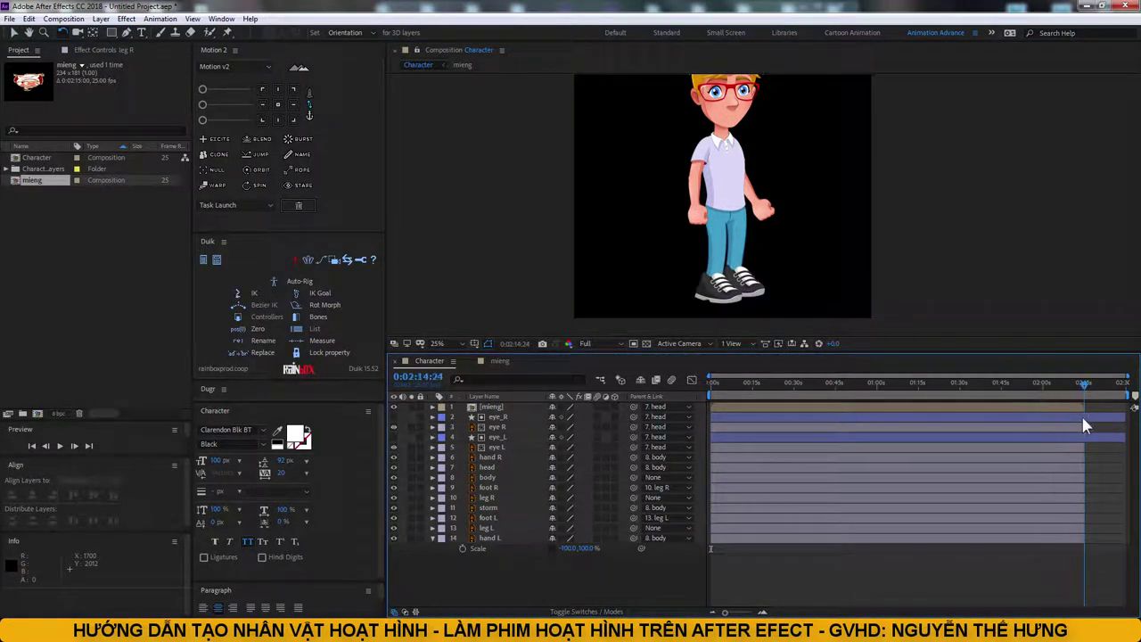
Step: At 0:00, key rotation on leg R and leg L, rotating them into a stride
{"action": "key", "text": "Home"}
{"action": "left_click", "coordinate": [432, 538]}
{"action": "scroll", "coordinate": [731, 565], "scroll_direction": "up", "scroll_amount": 3}
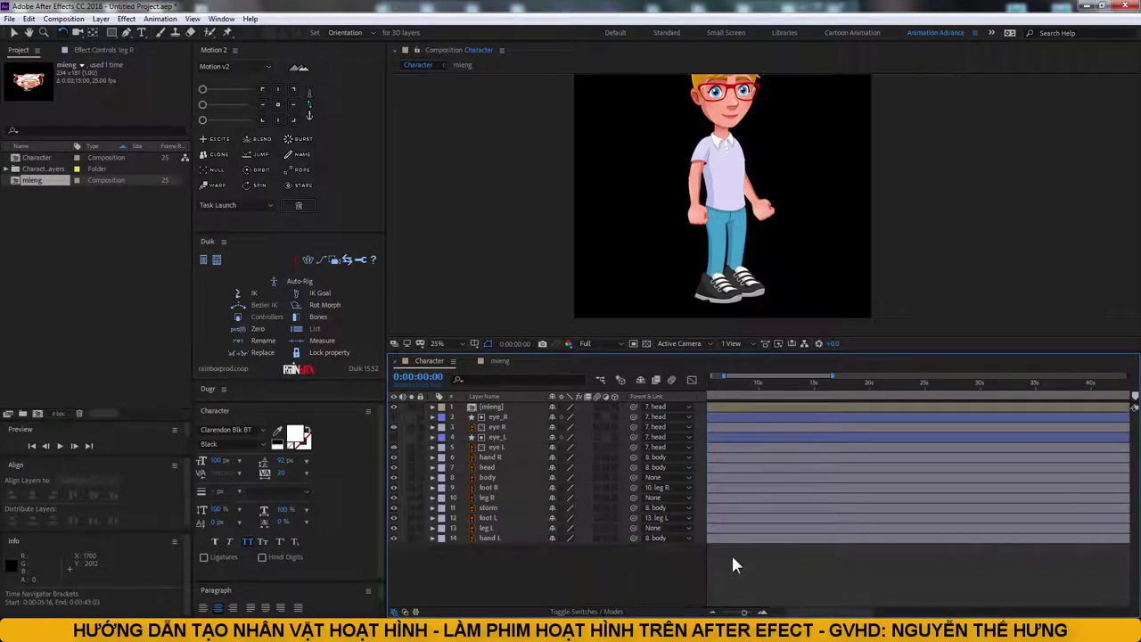
{"action": "scroll", "coordinate": [756, 593], "scroll_direction": "up", "scroll_amount": 3}
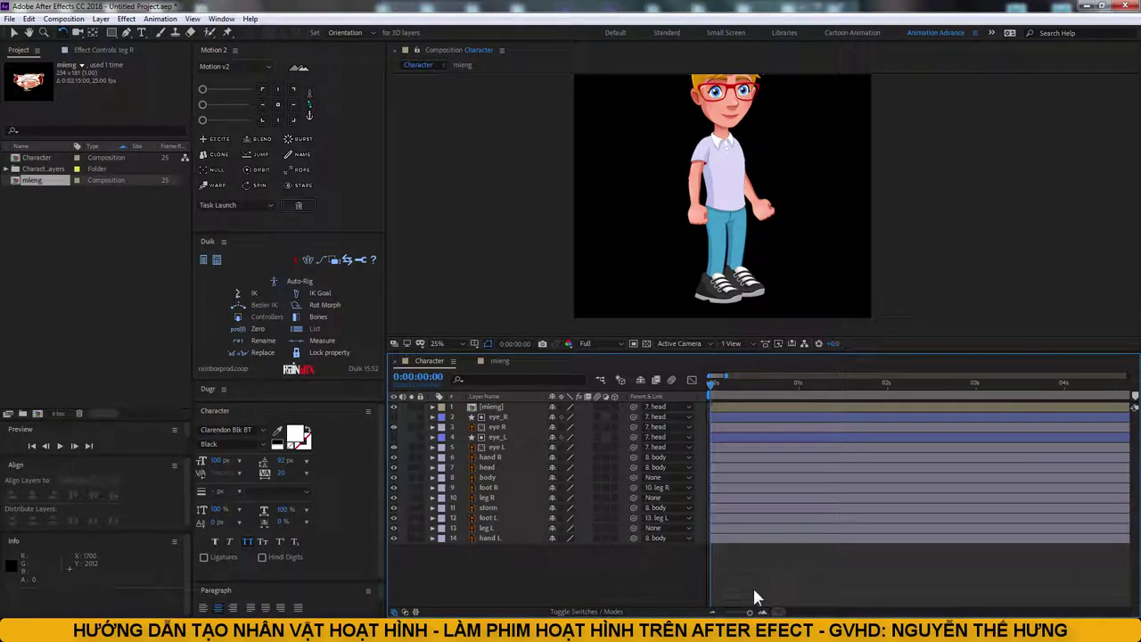
{"action": "left_click", "coordinate": [723, 256]}
{"action": "left_click", "coordinate": [736, 260], "text": "shift"}
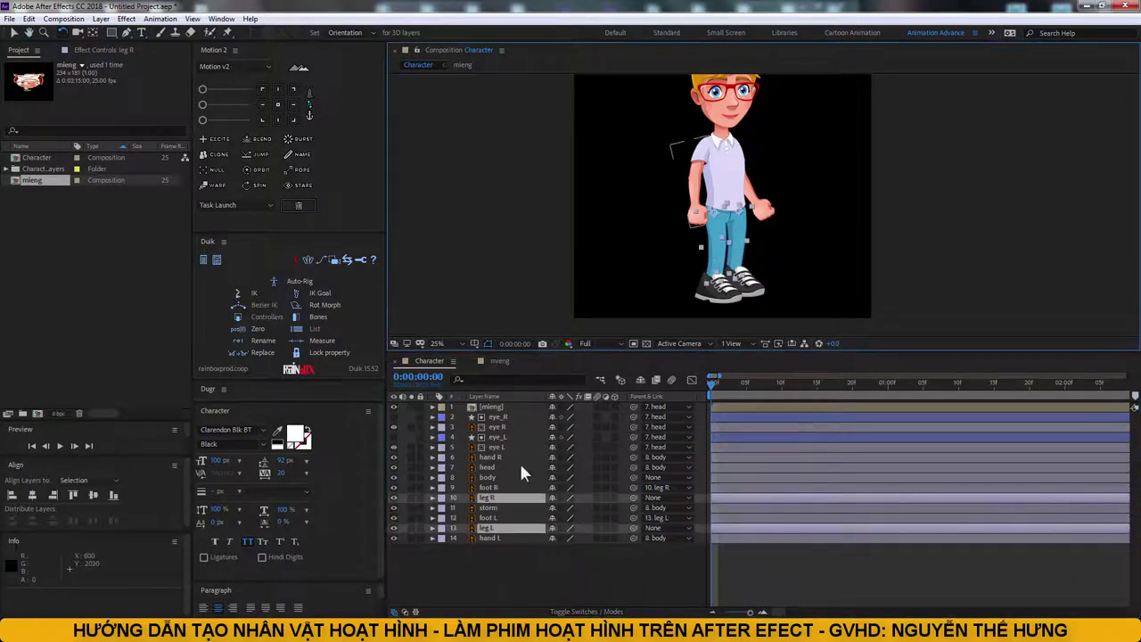
{"action": "key", "text": "r"}
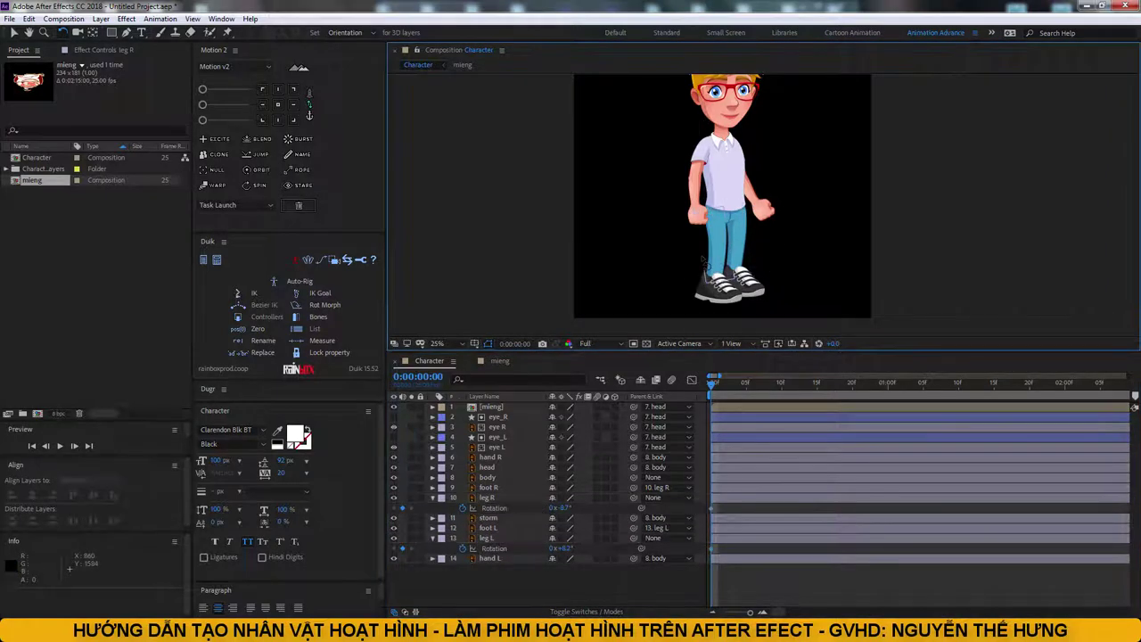
{"action": "mouse_move", "coordinate": [708, 268]}
{"action": "left_mouse_down"}
{"action": "mouse_move", "coordinate": [714, 279]}
{"action": "mouse_move", "coordinate": [774, 270]}
{"action": "left_mouse_up"}
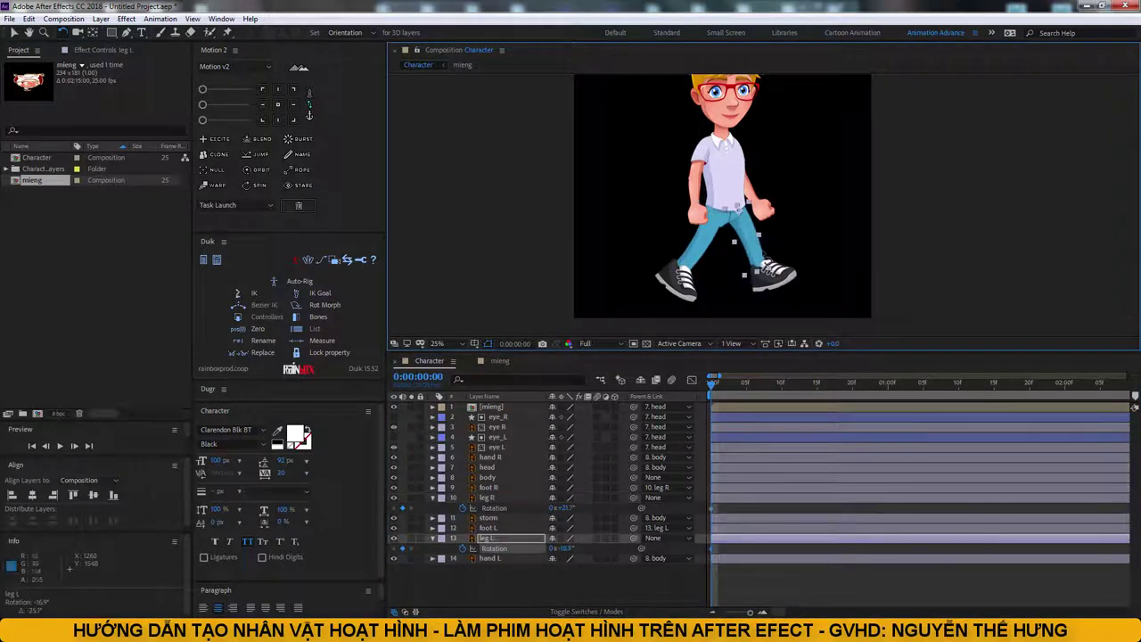
Step: Set rotation keyframes on hand R and hand L and swing the left arm back
{"action": "left_click", "coordinate": [490, 457]}
{"action": "left_click", "coordinate": [489, 558], "text": "ctrl"}
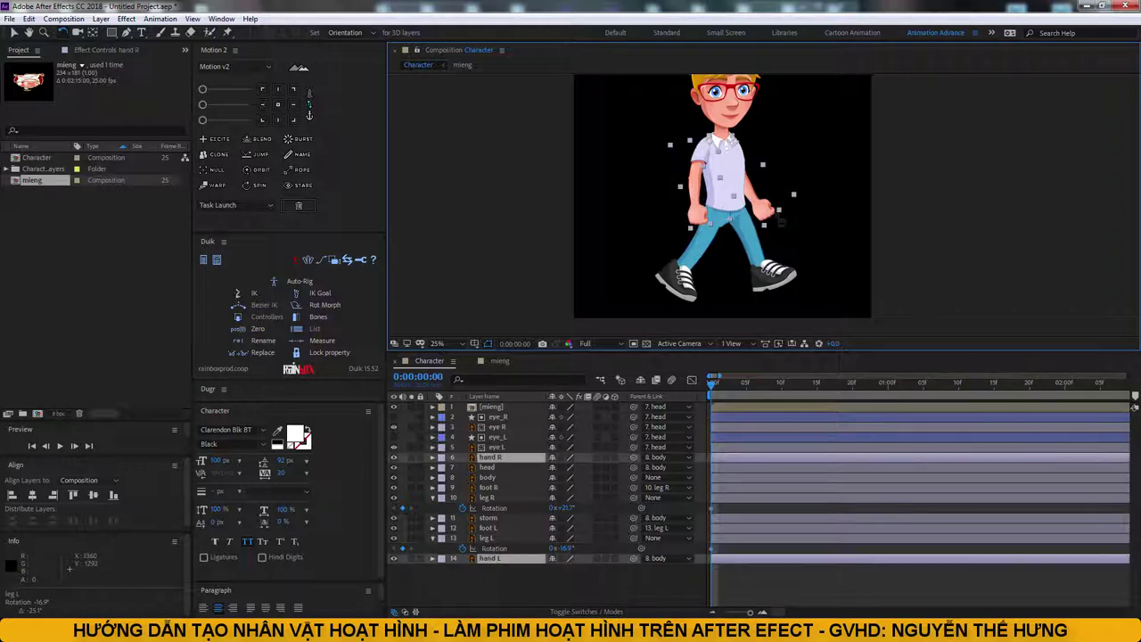
{"action": "key", "text": "r"}
{"action": "left_click", "coordinate": [462, 467]}
{"action": "left_click", "coordinate": [462, 579]}
{"action": "left_click_drag", "start_coordinate": [762, 213], "coordinate": [694, 206]}
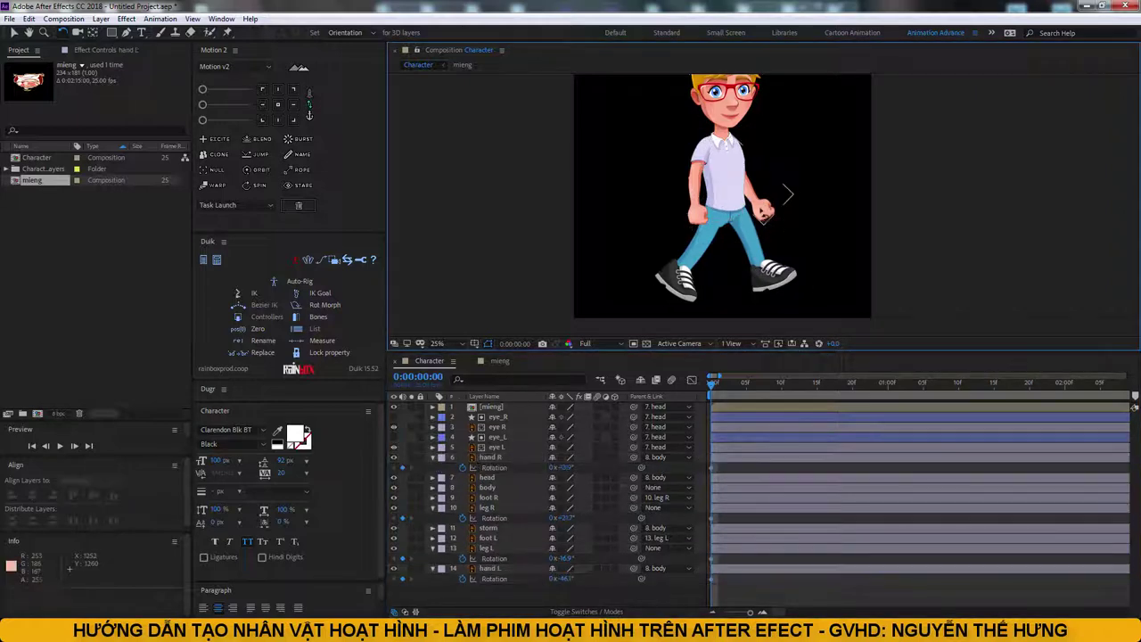
Step: Swing the right arm forward, then enable Time Remapping on the mieng layer
{"action": "left_click_drag", "start_coordinate": [745, 172], "coordinate": [791, 207]}
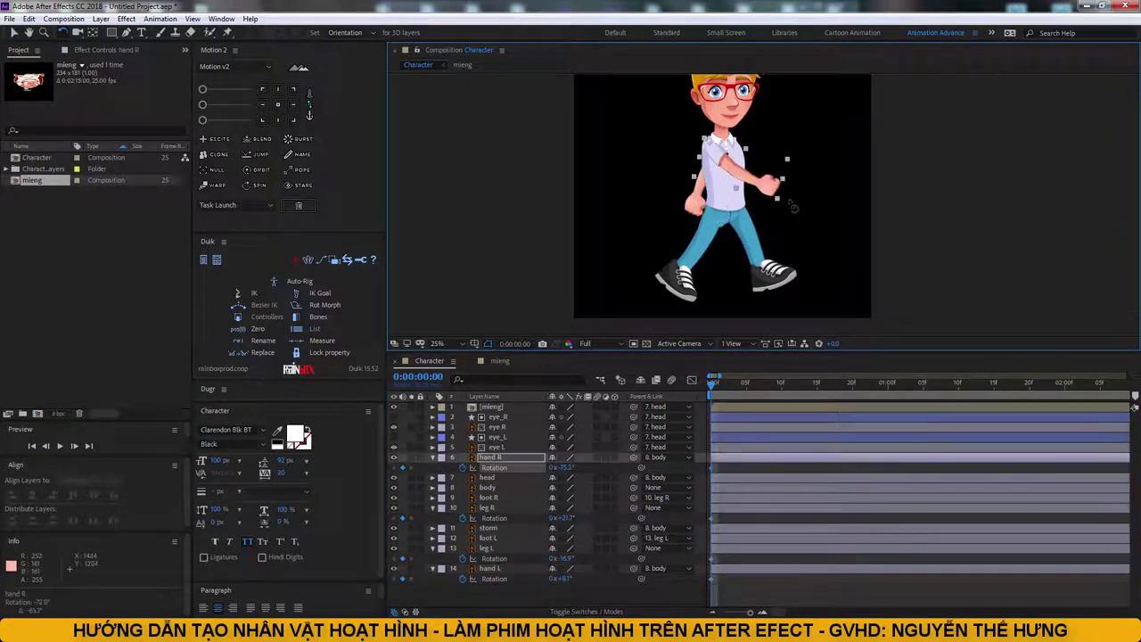
{"action": "left_click", "coordinate": [694, 212]}
{"action": "left_click", "coordinate": [487, 477]}
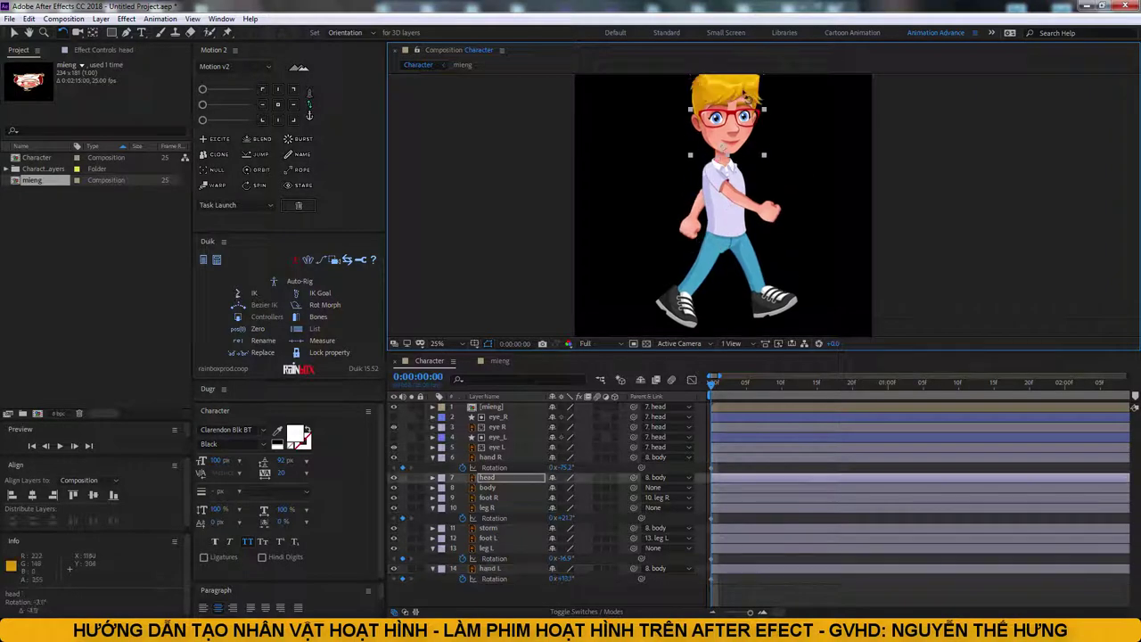
{"action": "left_click", "coordinate": [491, 407]}
{"action": "right_click", "coordinate": [489, 413]}
{"action": "mouse_move", "coordinate": [557, 158]}
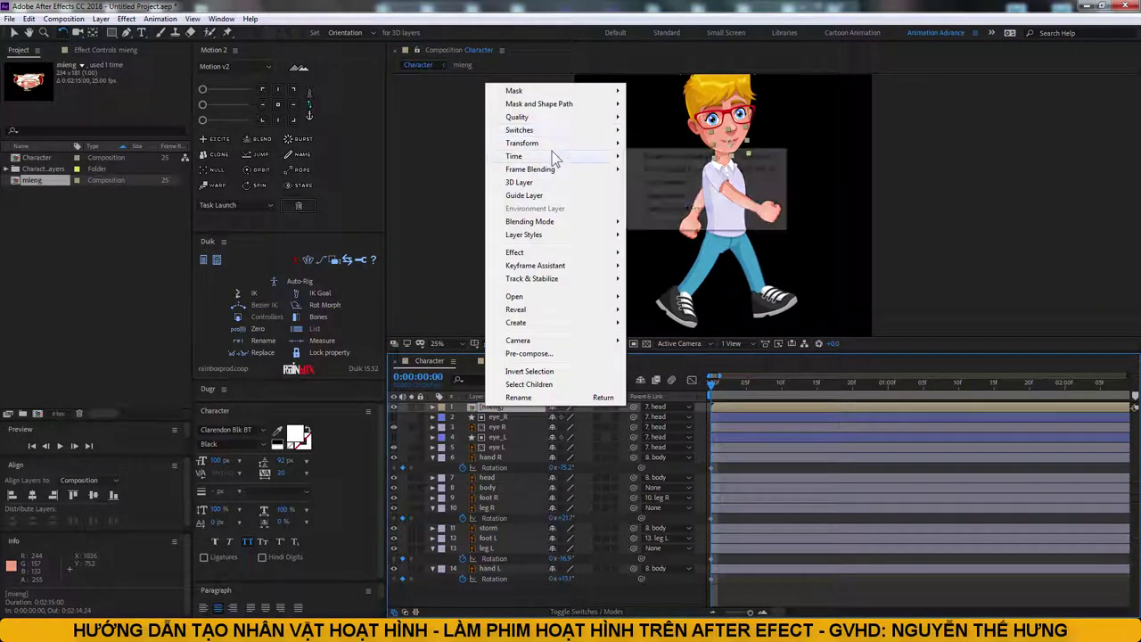
{"action": "left_click", "coordinate": [650, 157]}
{"action": "key", "text": "v"}
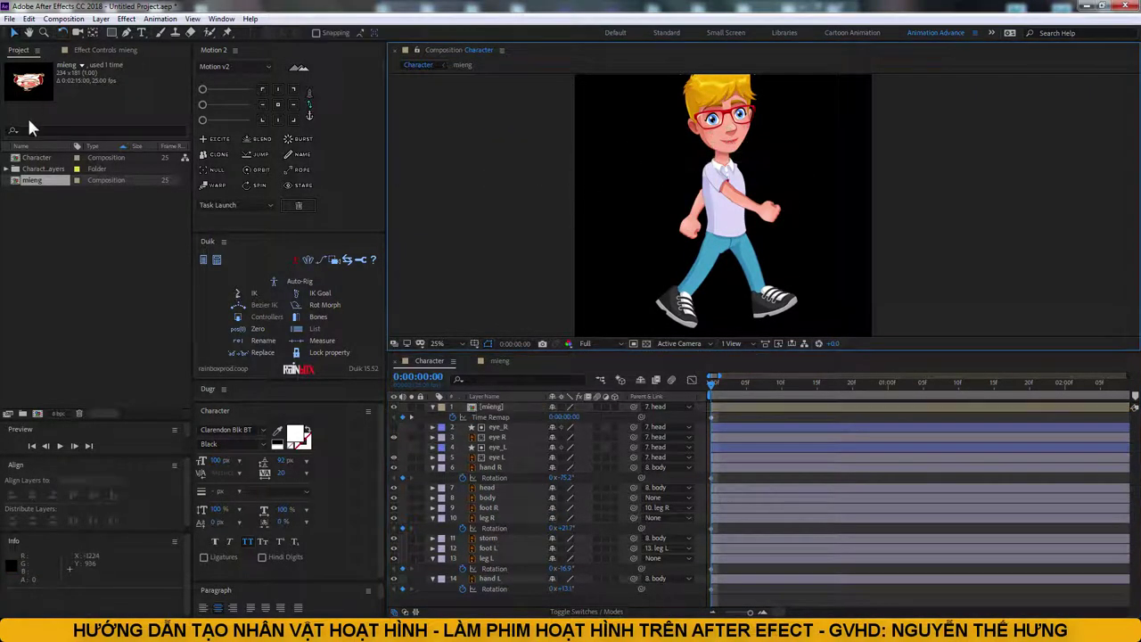
Step: Add a Null Object, show its Position, and rename it Ct_mieng
{"action": "left_click", "coordinate": [101, 18]}
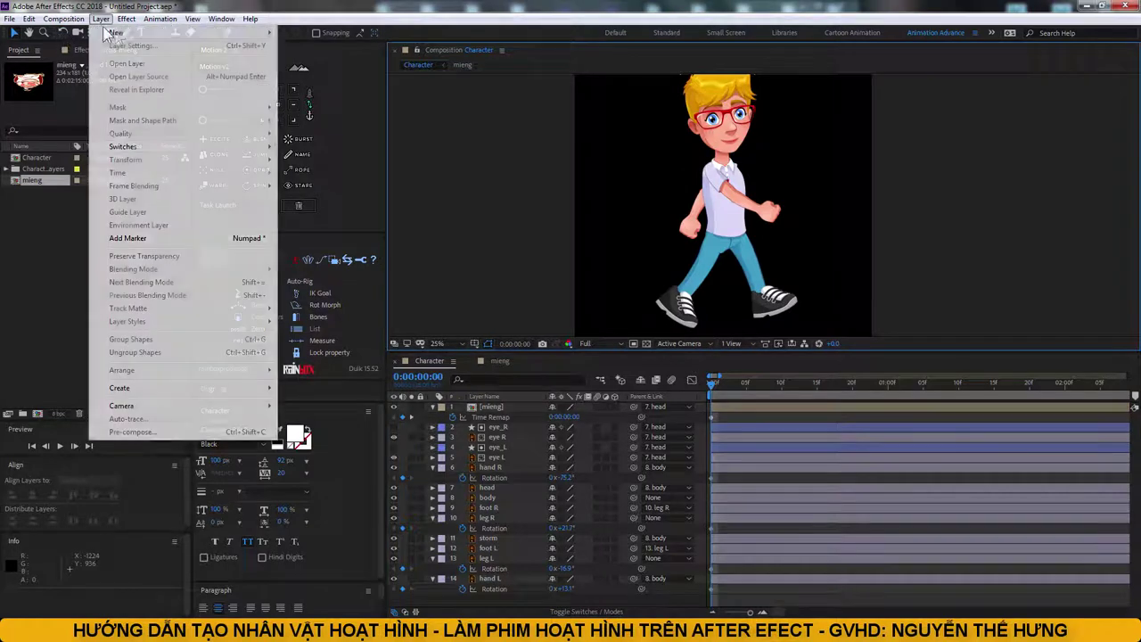
{"action": "mouse_move", "coordinate": [178, 27]}
{"action": "left_click", "coordinate": [312, 85]}
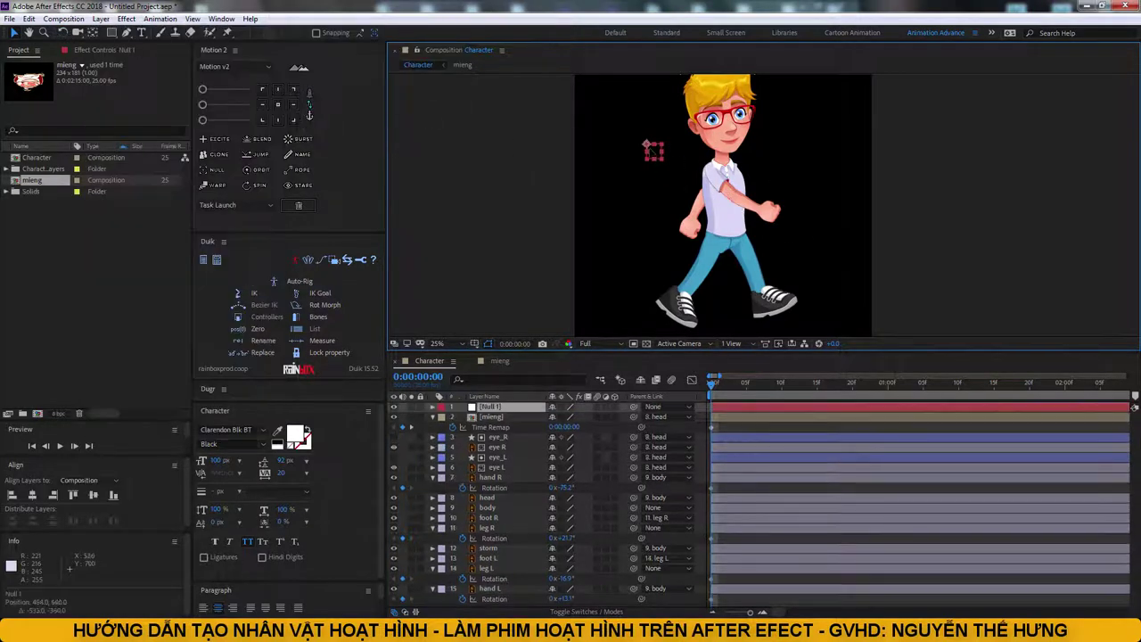
{"action": "key", "text": "p"}
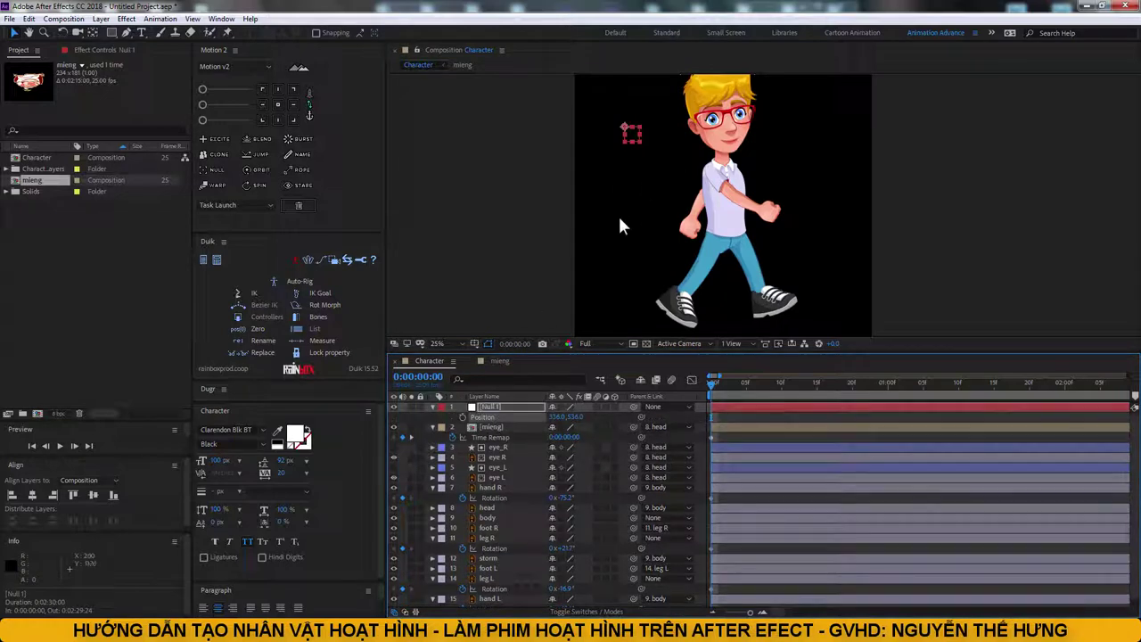
{"action": "right_click", "coordinate": [513, 411]}
{"action": "left_click", "coordinate": [535, 397]}
{"action": "type", "text": "Ct_"}
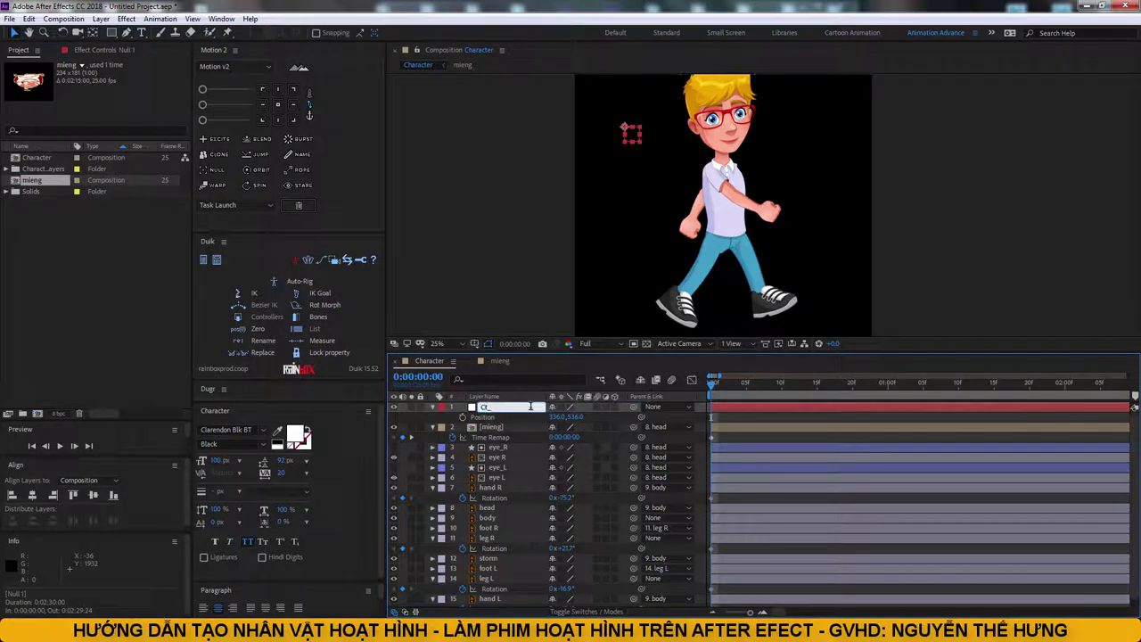
{"action": "type", "text": "mieng"}
{"action": "key", "text": "Return"}
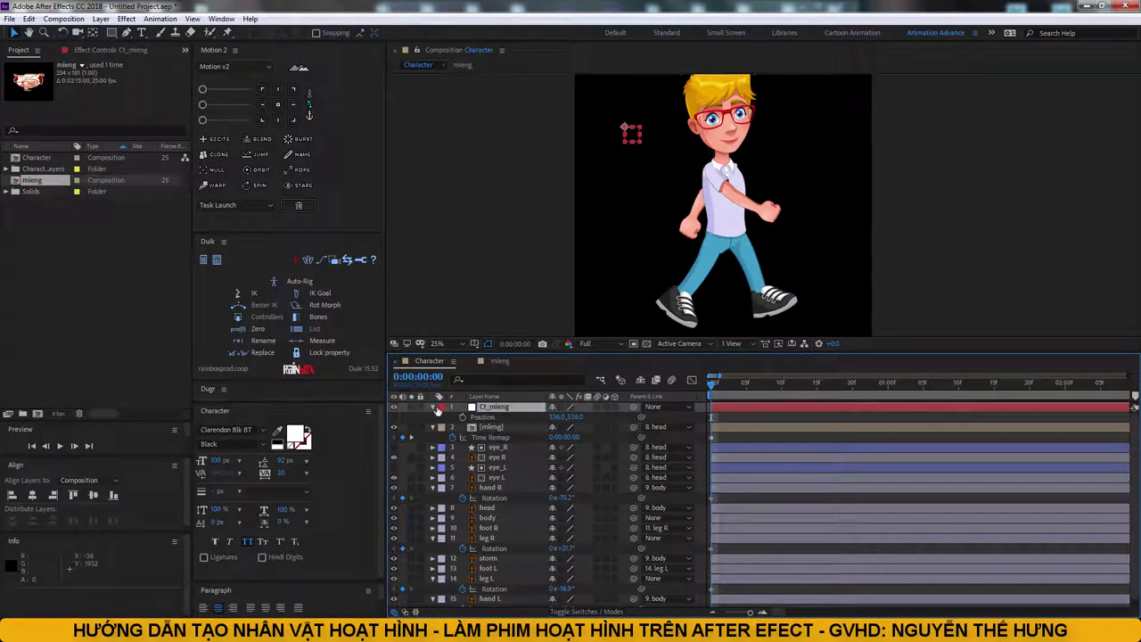
Step: Link mieng's Time Remap to Ct_mieng's Anchor Point with an expression, then test it
{"action": "left_click", "coordinate": [433, 407]}
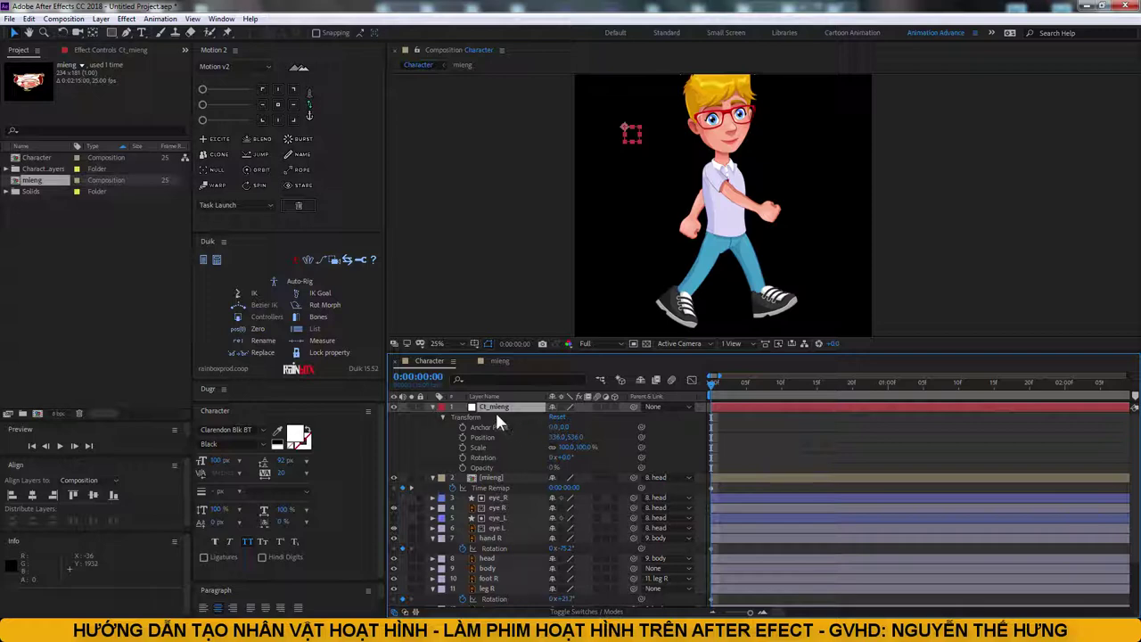
{"action": "left_click", "coordinate": [496, 476]}
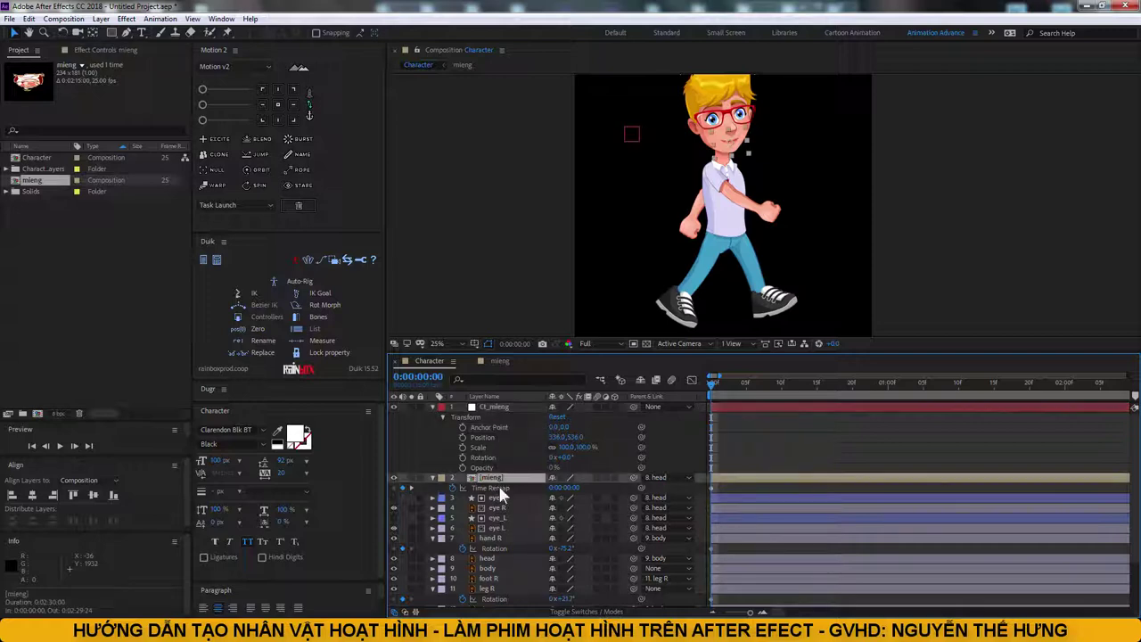
{"action": "left_click", "coordinate": [161, 19]}
{"action": "left_click", "coordinate": [184, 217]}
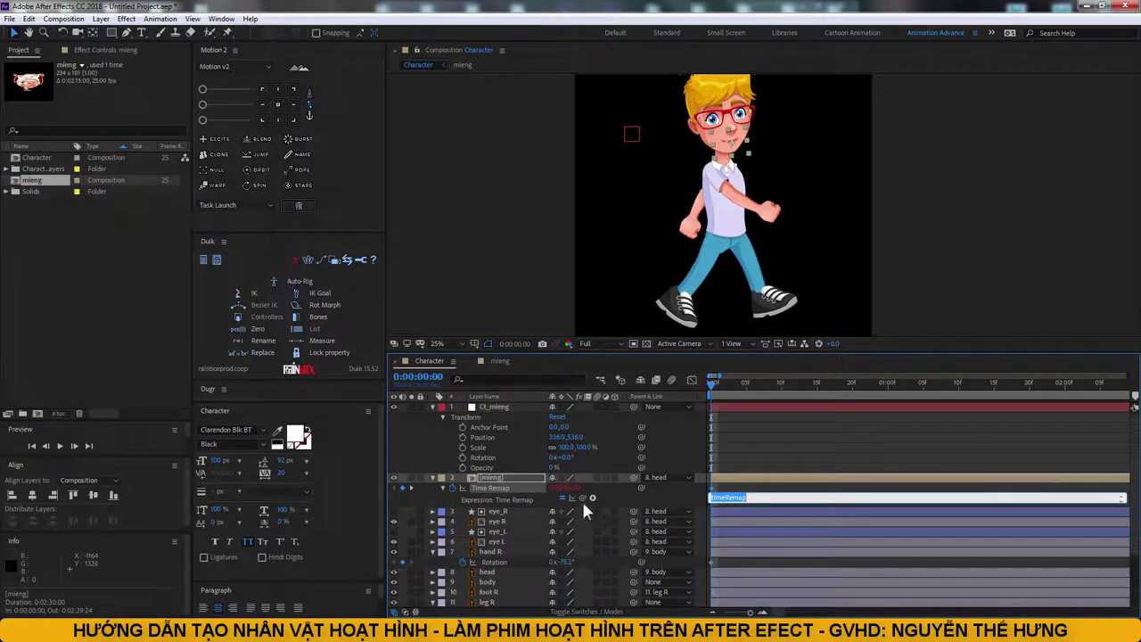
{"action": "mouse_move", "coordinate": [582, 496]}
{"action": "left_mouse_down"}
{"action": "mouse_move", "coordinate": [486, 407]}
{"action": "mouse_move", "coordinate": [555, 431]}
{"action": "left_mouse_up"}
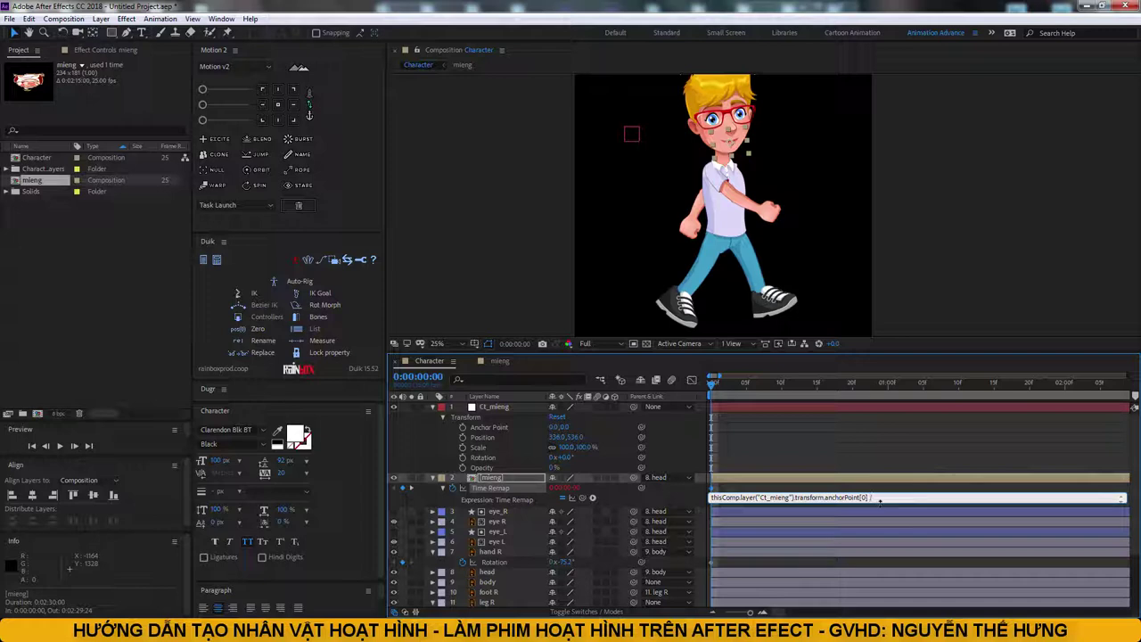
{"action": "left_click", "coordinate": [888, 327]}
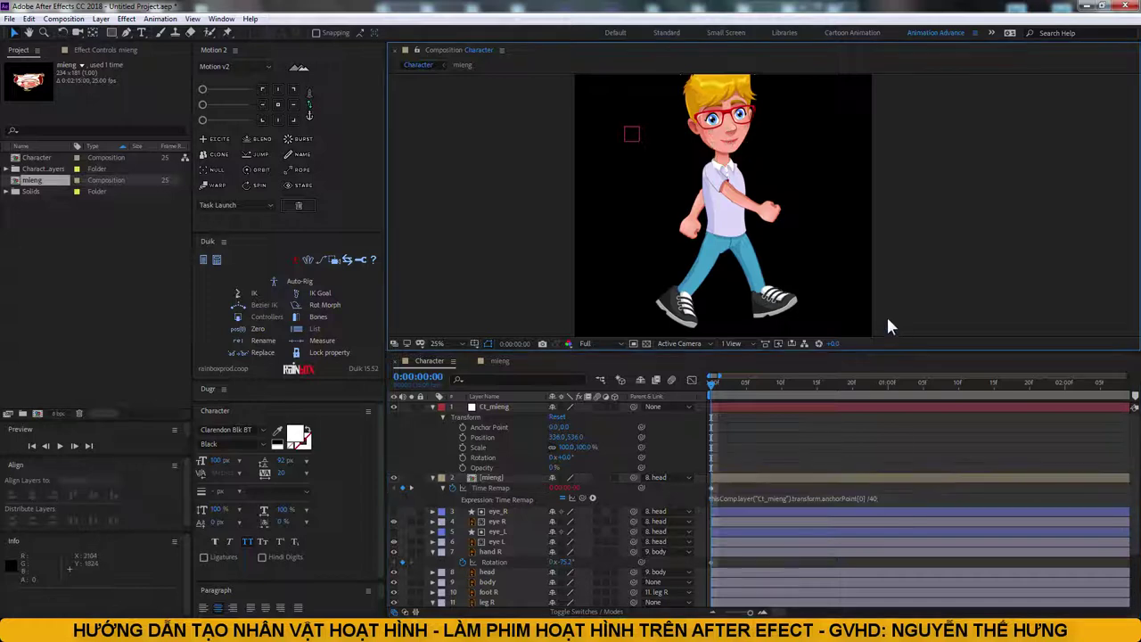
{"action": "mouse_move", "coordinate": [548, 429]}
{"action": "left_mouse_down"}
{"action": "mouse_move", "coordinate": [579, 429]}
{"action": "mouse_move", "coordinate": [549, 429]}
{"action": "left_mouse_up"}
Step: Link mieng's Scale to Ct_mieng's Anchor Point with an expression and test the scaling
{"action": "left_click", "coordinate": [493, 479]}
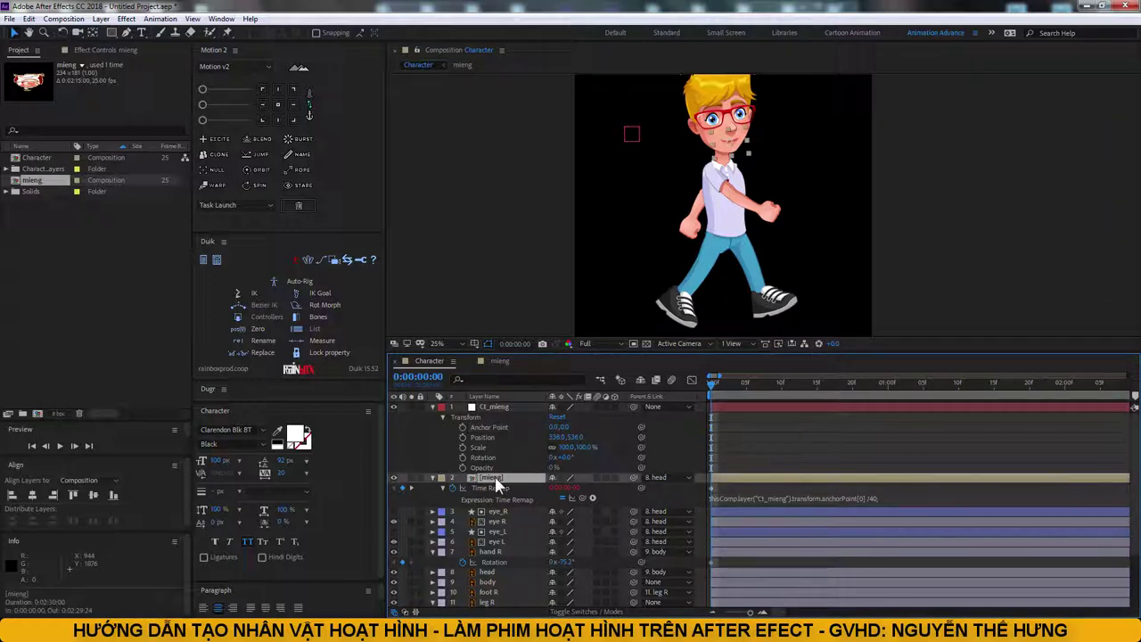
{"action": "key", "text": "shift+s"}
{"action": "left_click", "coordinate": [462, 511], "text": "alt"}
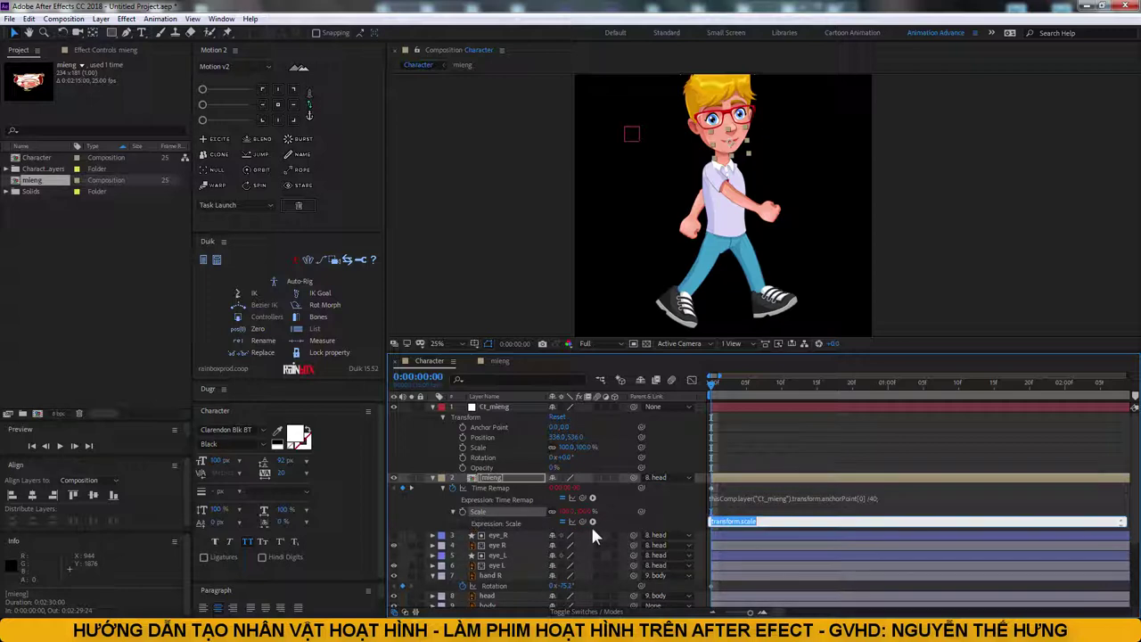
{"action": "left_click_drag", "start_coordinate": [583, 521], "coordinate": [564, 432]}
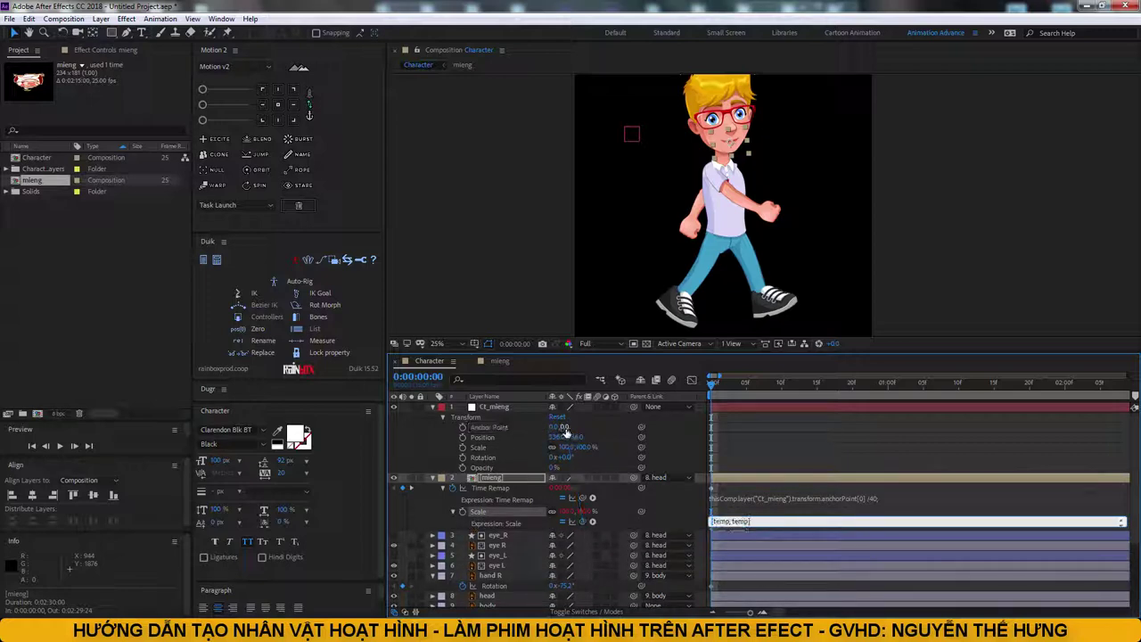
{"action": "left_click", "coordinate": [496, 407]}
{"action": "key", "text": "Return"}
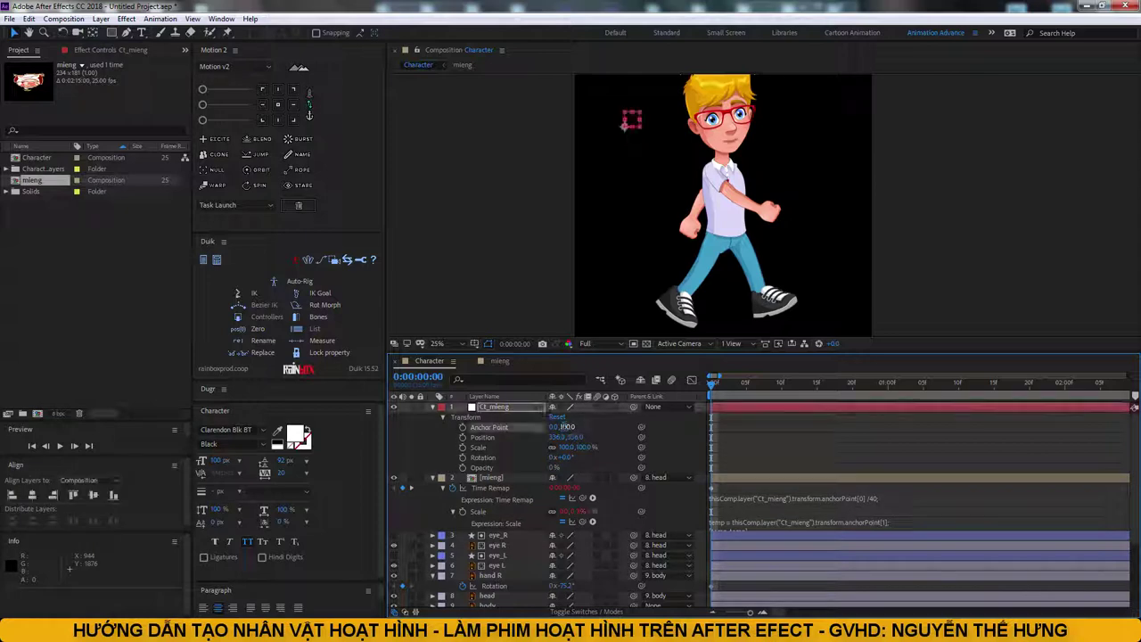
{"action": "left_click_drag", "start_coordinate": [565, 427], "coordinate": [573, 427]}
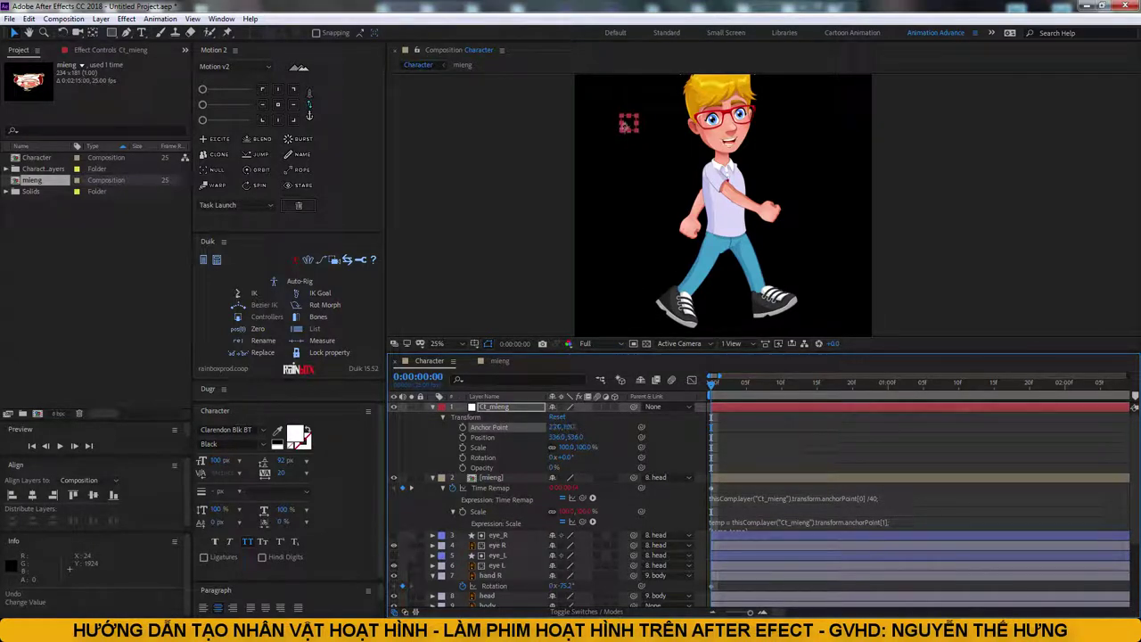
{"action": "left_click", "coordinate": [432, 407]}
Step: Lock the mieng mouth layer, mark it Shy, and turn on Hide Shy Layers
{"action": "left_click", "coordinate": [432, 417]}
{"action": "left_click", "coordinate": [489, 408]}
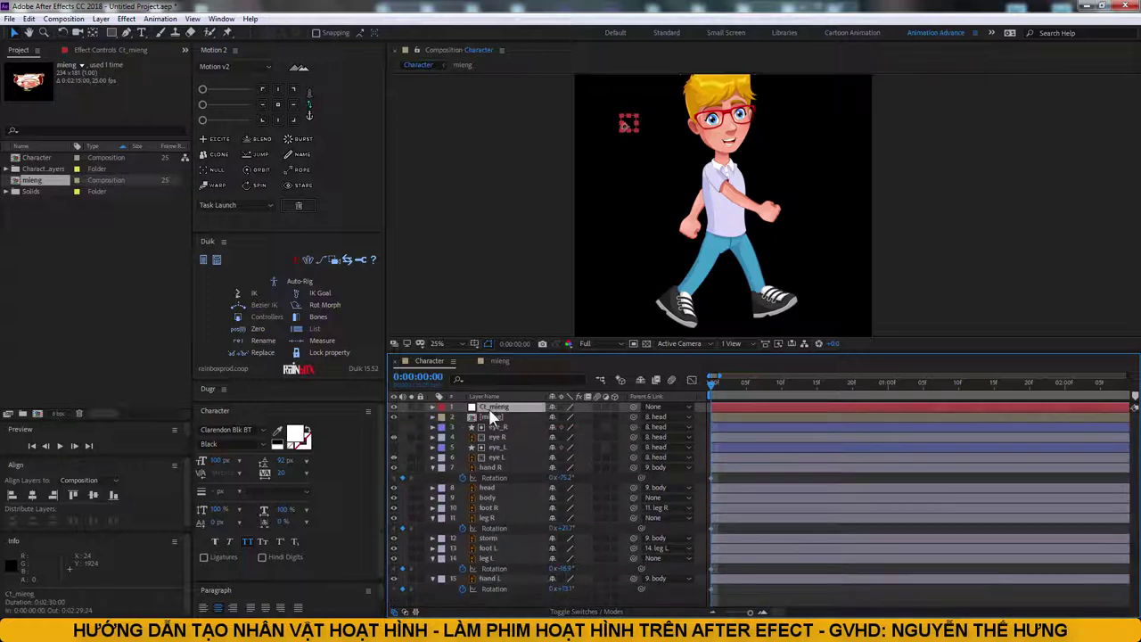
{"action": "key", "text": "s"}
{"action": "left_click", "coordinate": [437, 428]}
{"action": "key", "text": "ctrl+l"}
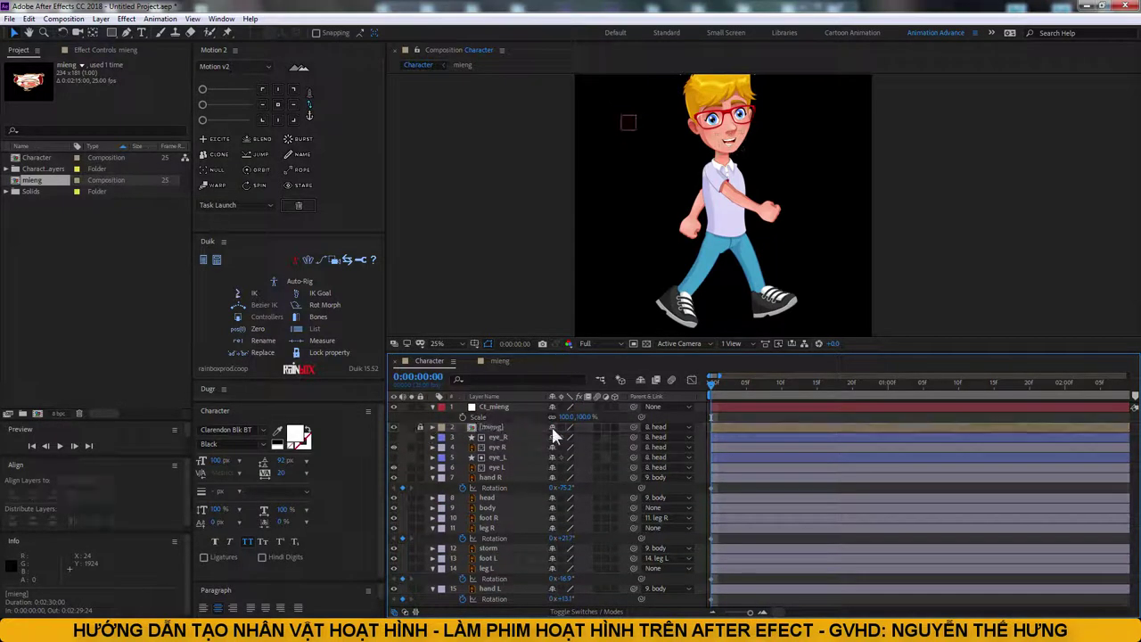
{"action": "left_click", "coordinate": [551, 427]}
{"action": "left_click", "coordinate": [639, 380]}
Step: Lock the eye_R and eye_L layers and mark them Shy so they disappear
{"action": "left_click", "coordinate": [500, 427]}
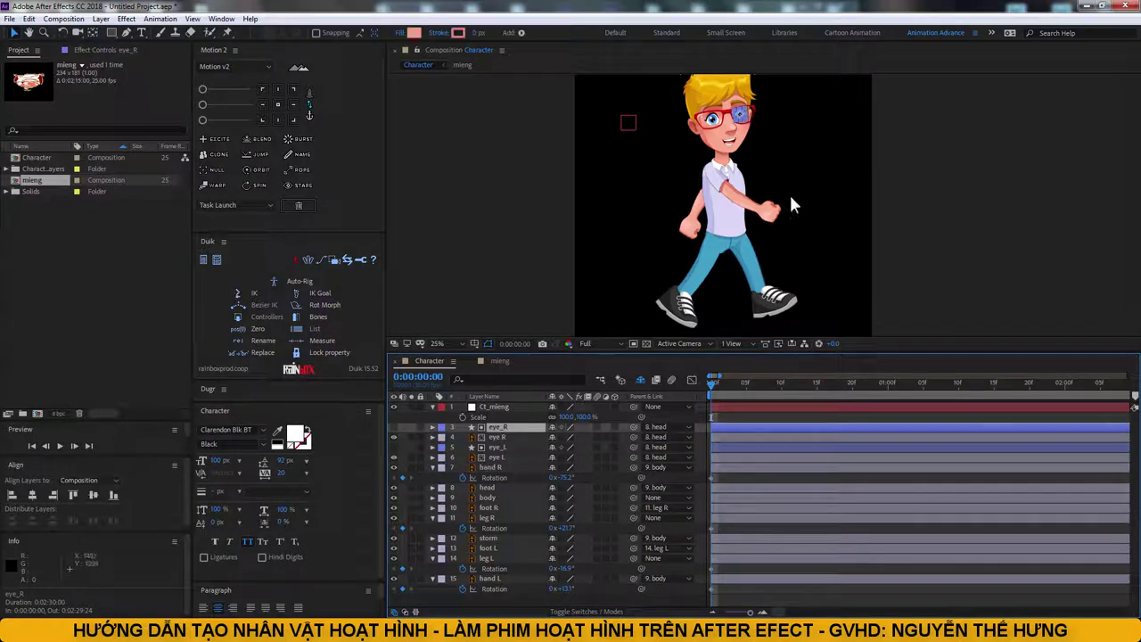
{"action": "scroll", "coordinate": [789, 193], "scroll_direction": "up", "scroll_amount": 3}
{"action": "scroll", "coordinate": [798, 180], "scroll_direction": "down", "scroll_amount": 1}
{"action": "left_click", "coordinate": [497, 437]}
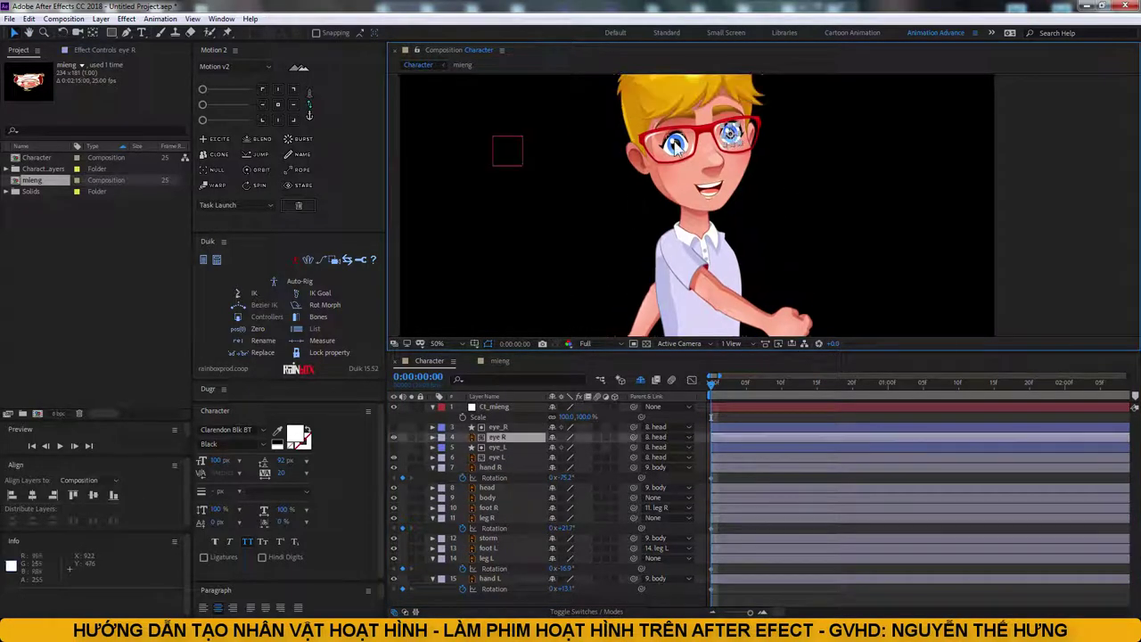
{"action": "left_click", "coordinate": [497, 456], "text": "ctrl"}
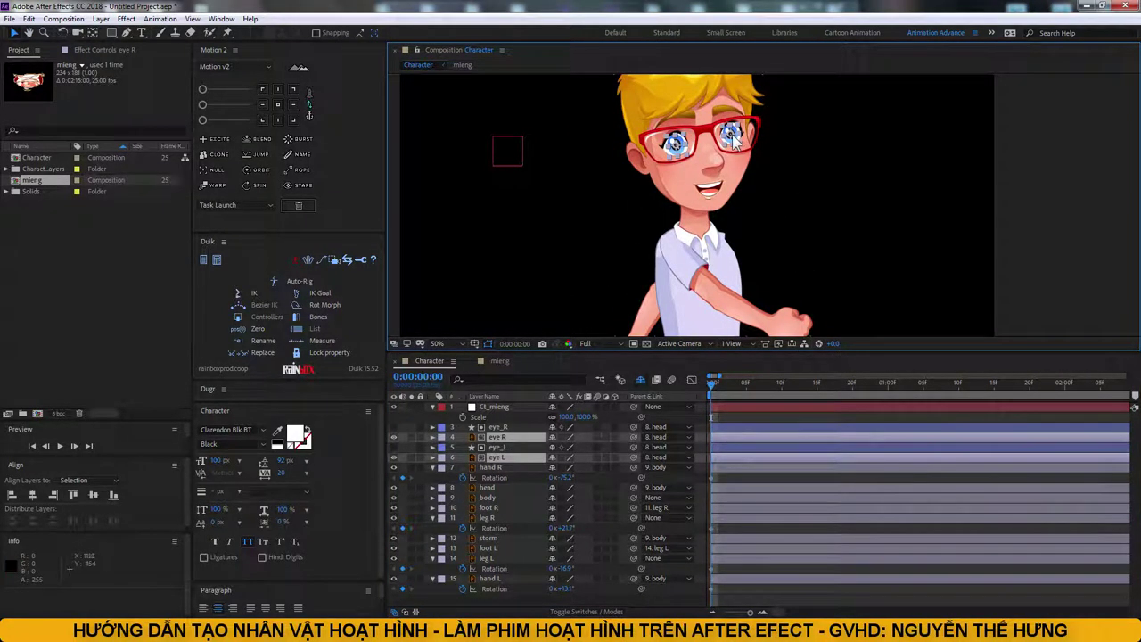
{"action": "left_click", "coordinate": [589, 259]}
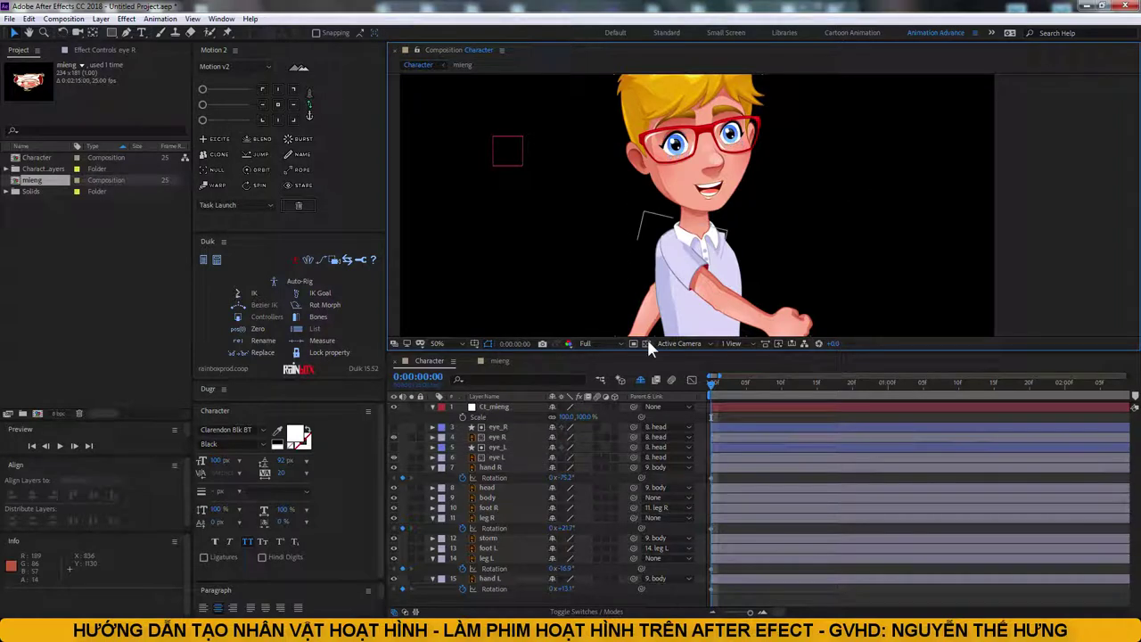
{"action": "left_click", "coordinate": [496, 457]}
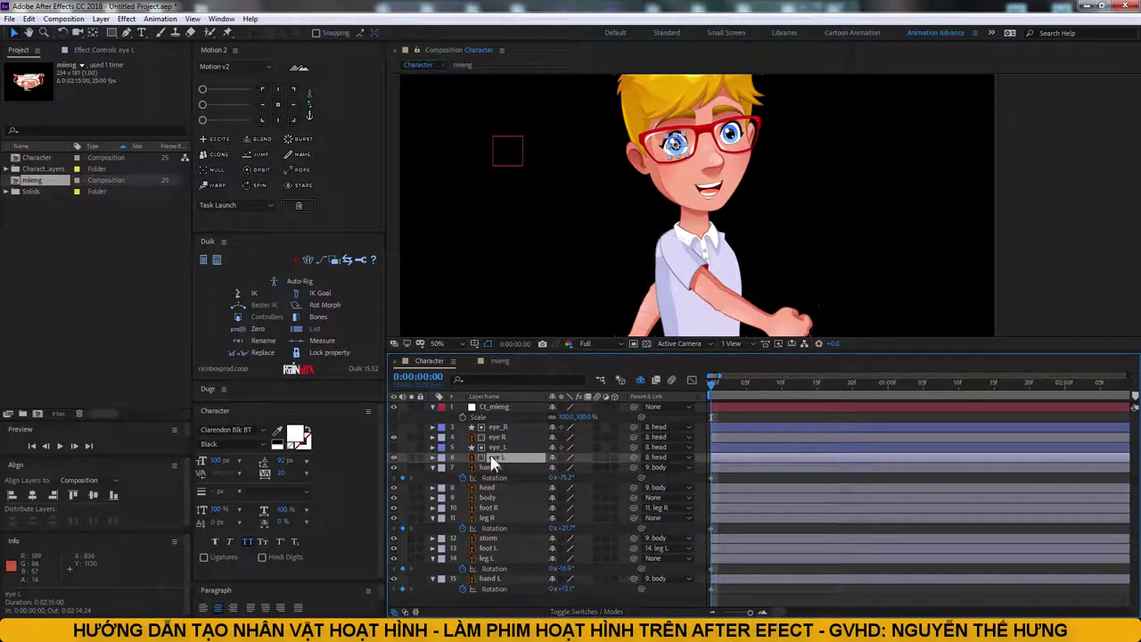
{"action": "left_click", "coordinate": [421, 447]}
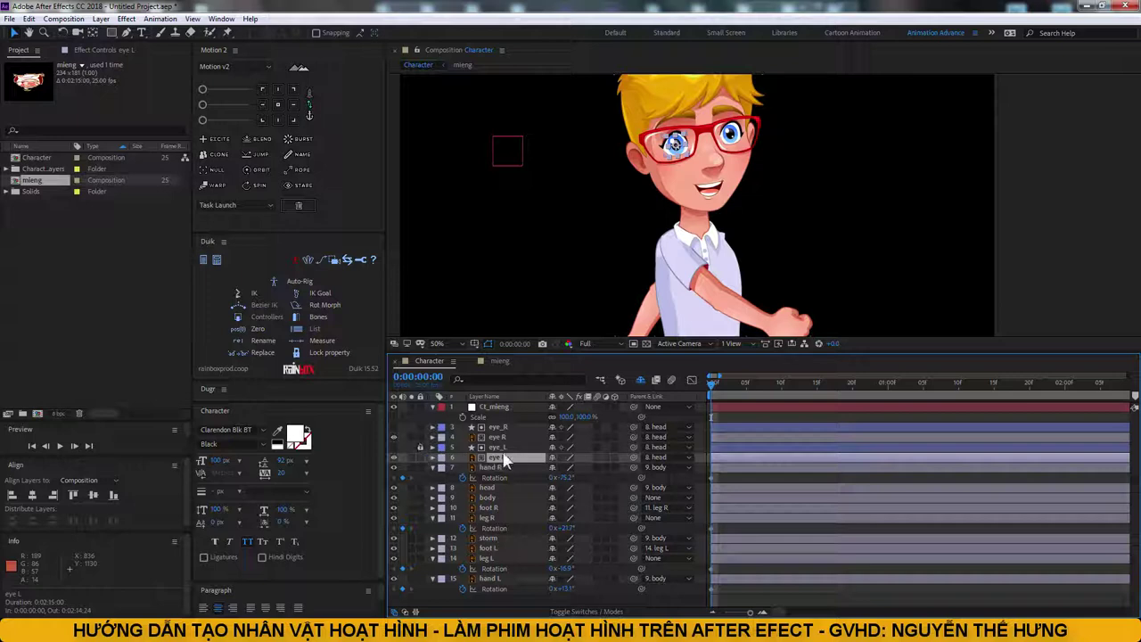
{"action": "left_click", "coordinate": [550, 427]}
{"action": "left_click", "coordinate": [550, 436]}
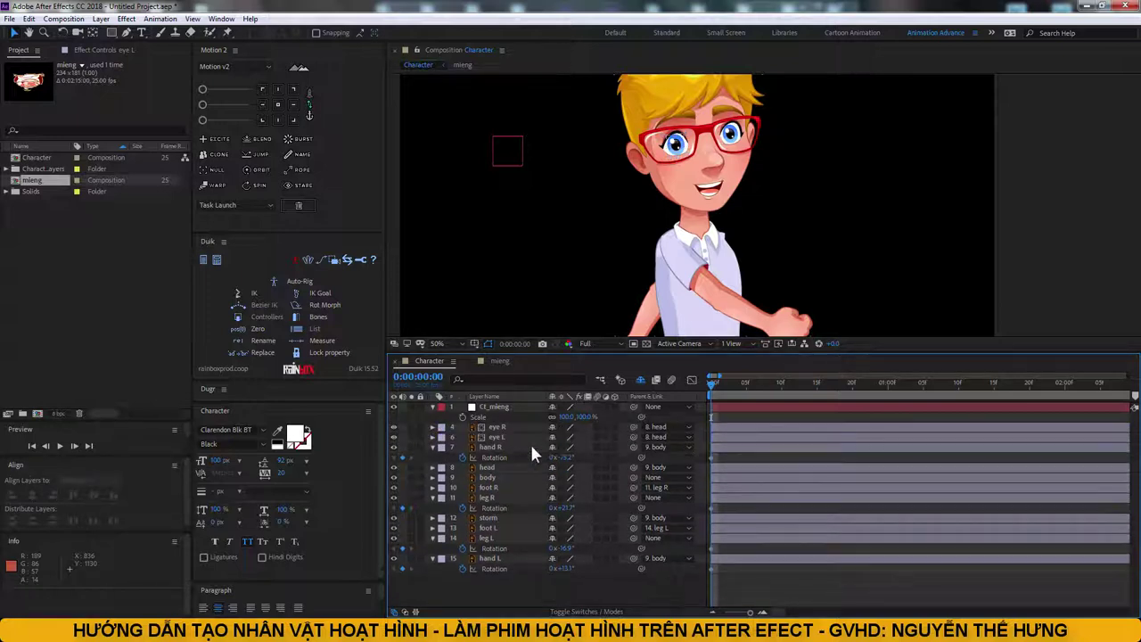
Step: Lock the storm layer and hide it as Shy
{"action": "left_click", "coordinate": [487, 478]}
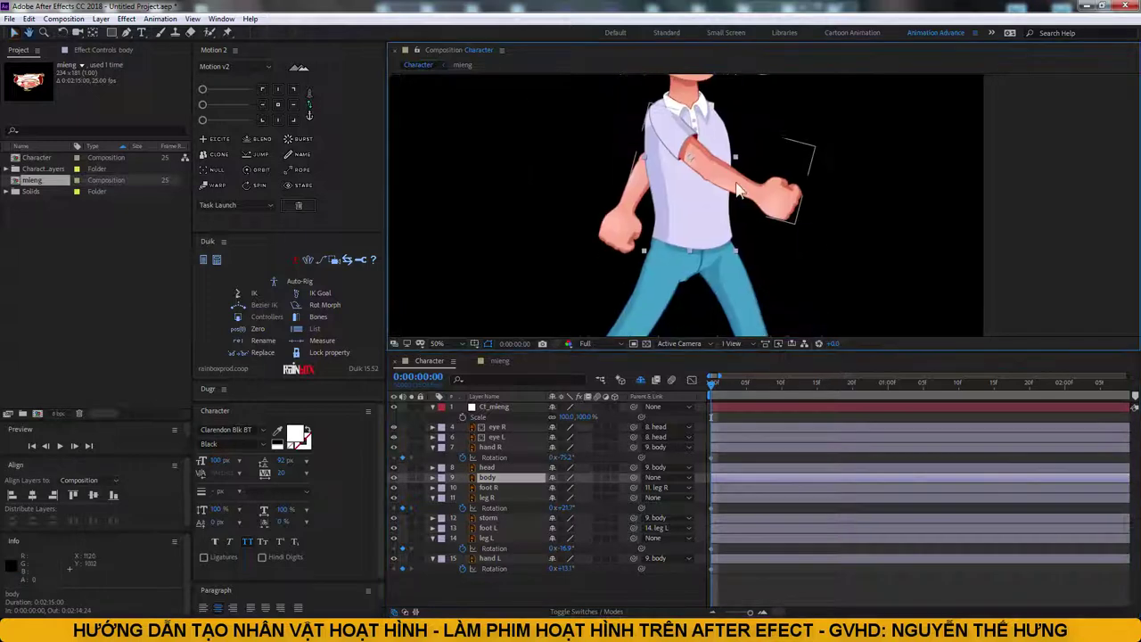
{"action": "left_click", "coordinate": [488, 518]}
{"action": "left_click", "coordinate": [419, 518]}
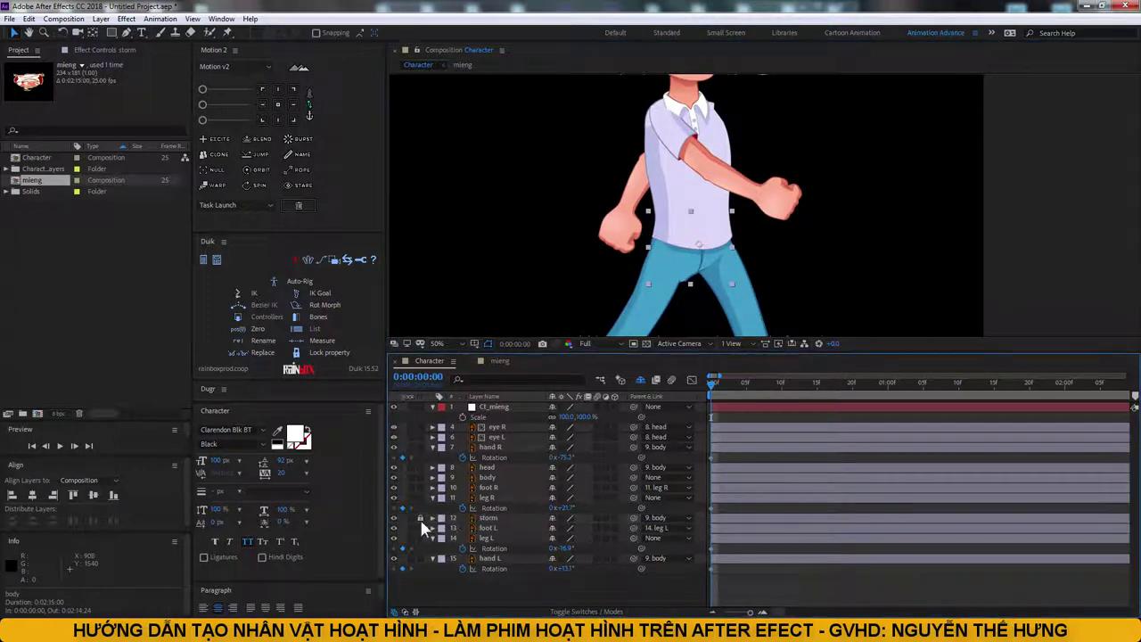
{"action": "left_click", "coordinate": [552, 518]}
{"action": "scroll", "coordinate": [803, 237], "scroll_direction": "down", "scroll_amount": 2}
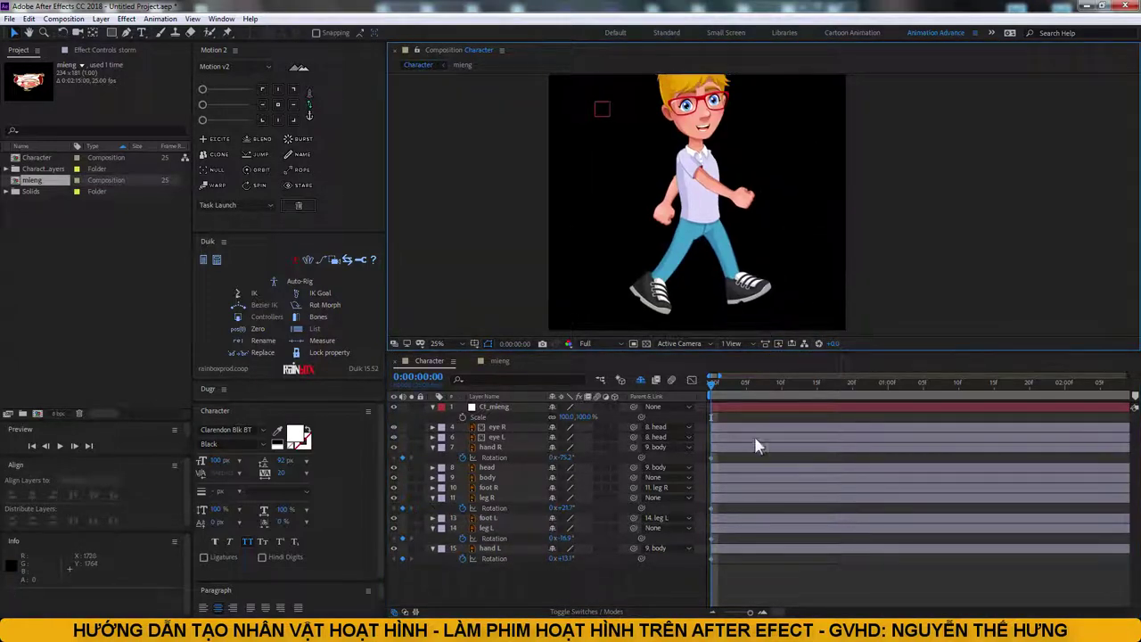
Step: Save the project under Desktop > character with the file name 'character'
{"action": "key", "text": "ctrl+s"}
{"action": "left_click", "coordinate": [47, 119]}
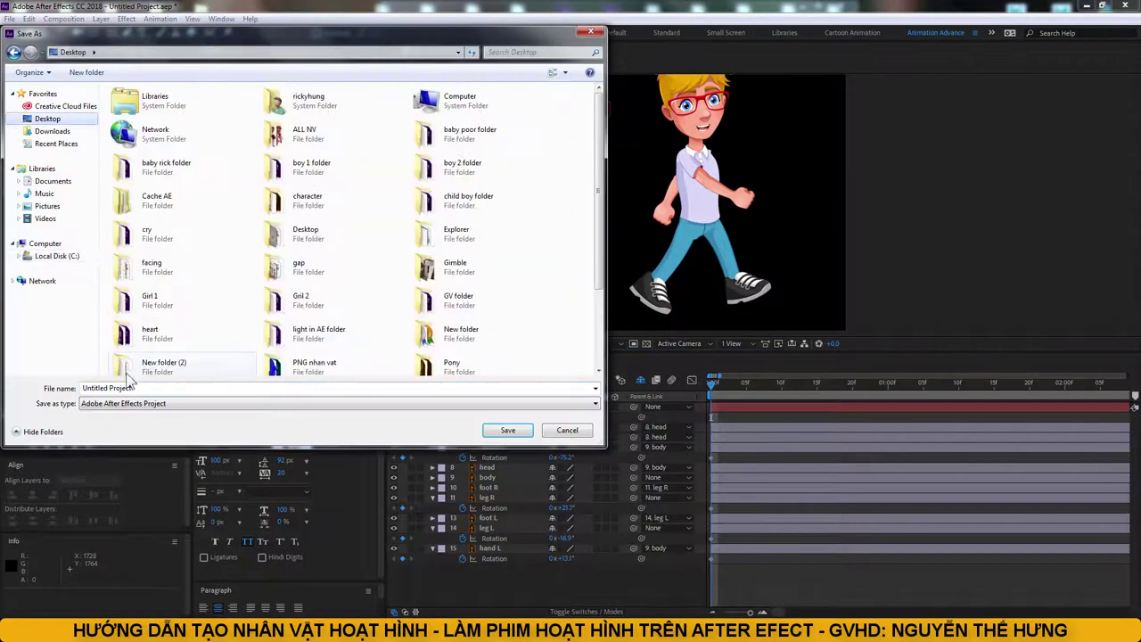
{"action": "type", "text": "character"}
{"action": "key", "text": "Return"}
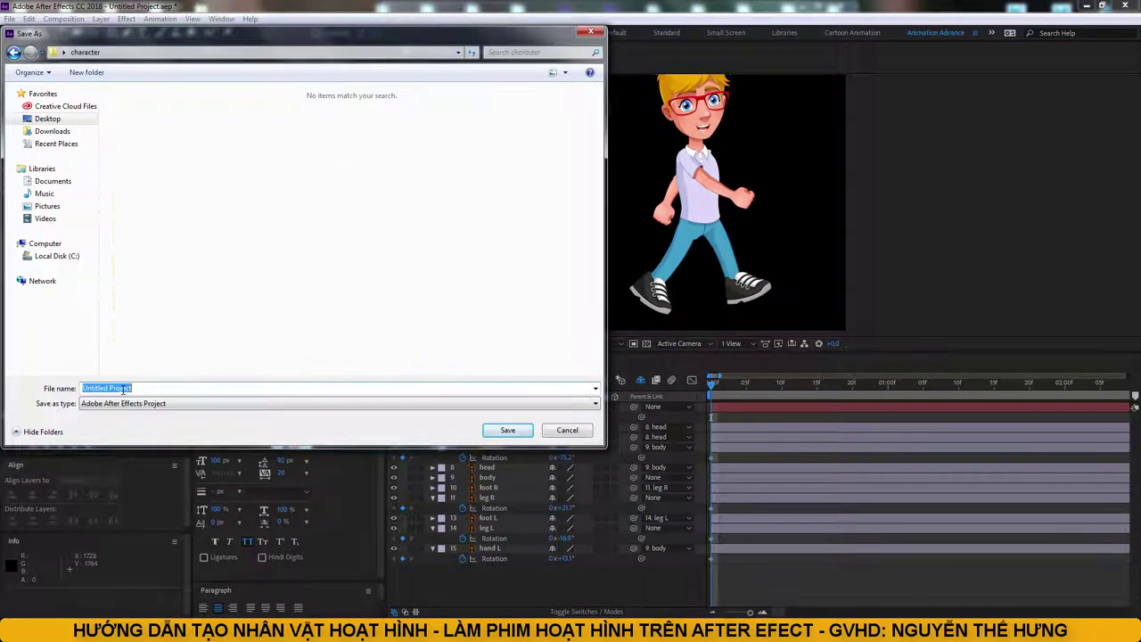
{"action": "type", "text": "charac"}
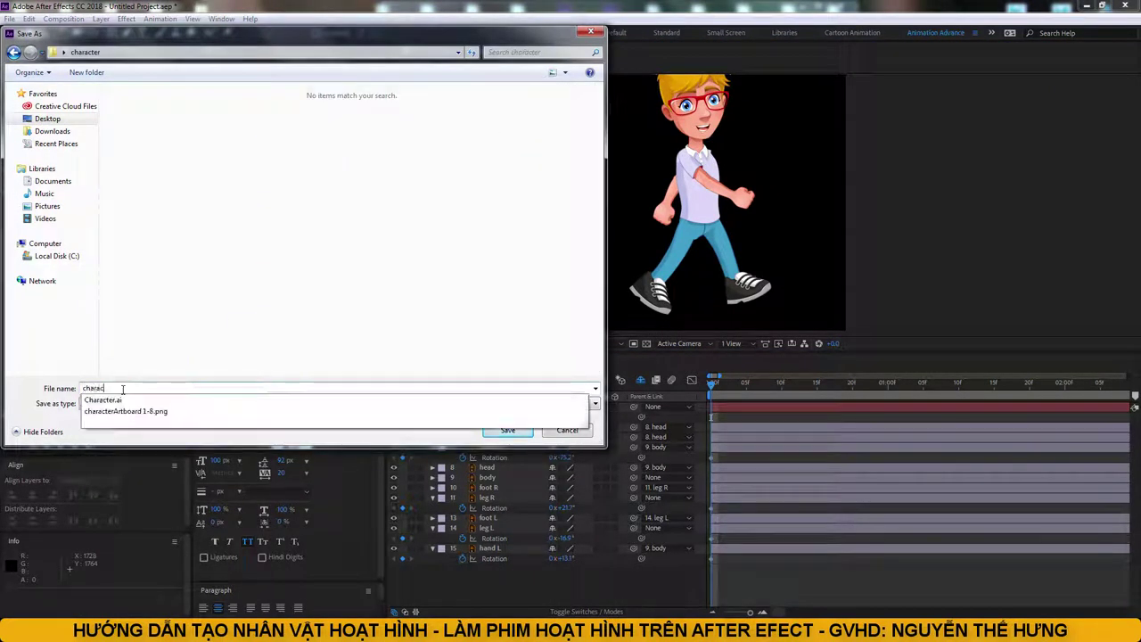
{"action": "type", "text": "ter"}
{"action": "key", "text": "Return"}
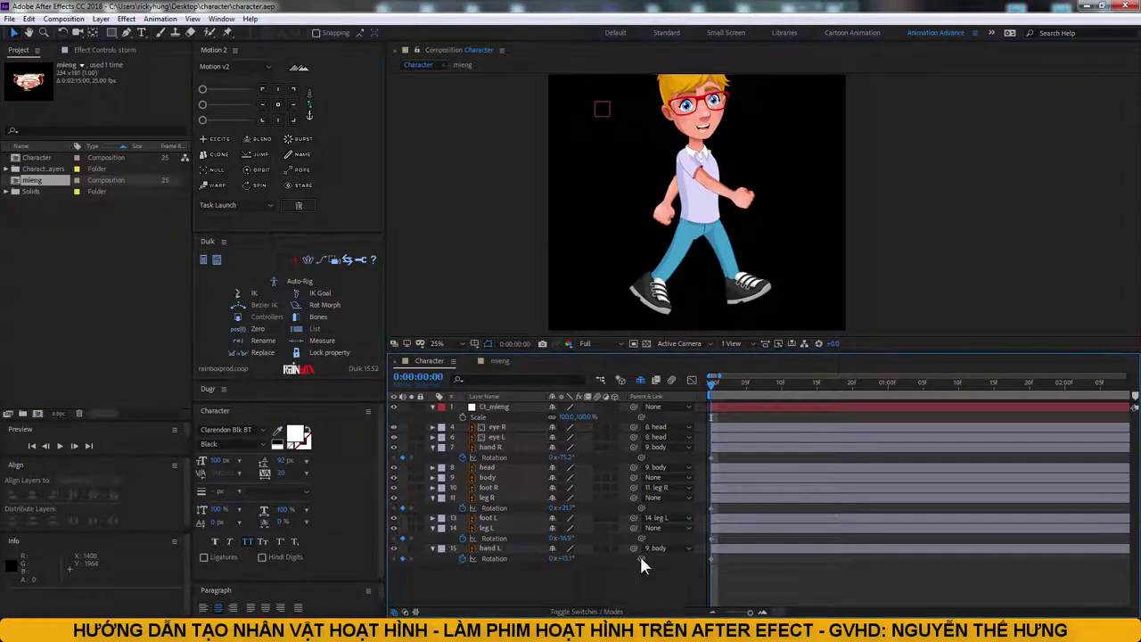
Step: Pose the stride: swing leg L forward about 35.8° at frame 8, swing arms at frame 10
{"action": "left_click", "coordinate": [780, 383]}
{"action": "left_click", "coordinate": [767, 389]}
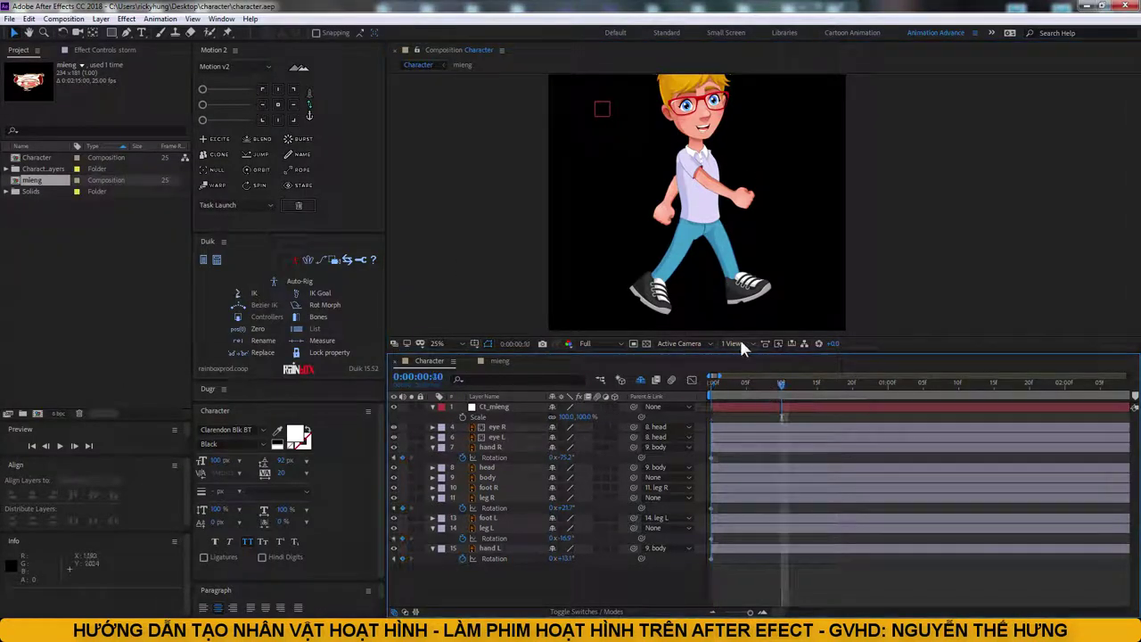
{"action": "key", "text": "w"}
{"action": "mouse_move", "coordinate": [739, 252]}
{"action": "left_mouse_down"}
{"action": "mouse_move", "coordinate": [695, 265]}
{"action": "mouse_move", "coordinate": [740, 258]}
{"action": "left_mouse_up"}
{"action": "left_click_drag", "start_coordinate": [668, 267], "coordinate": [656, 256]}
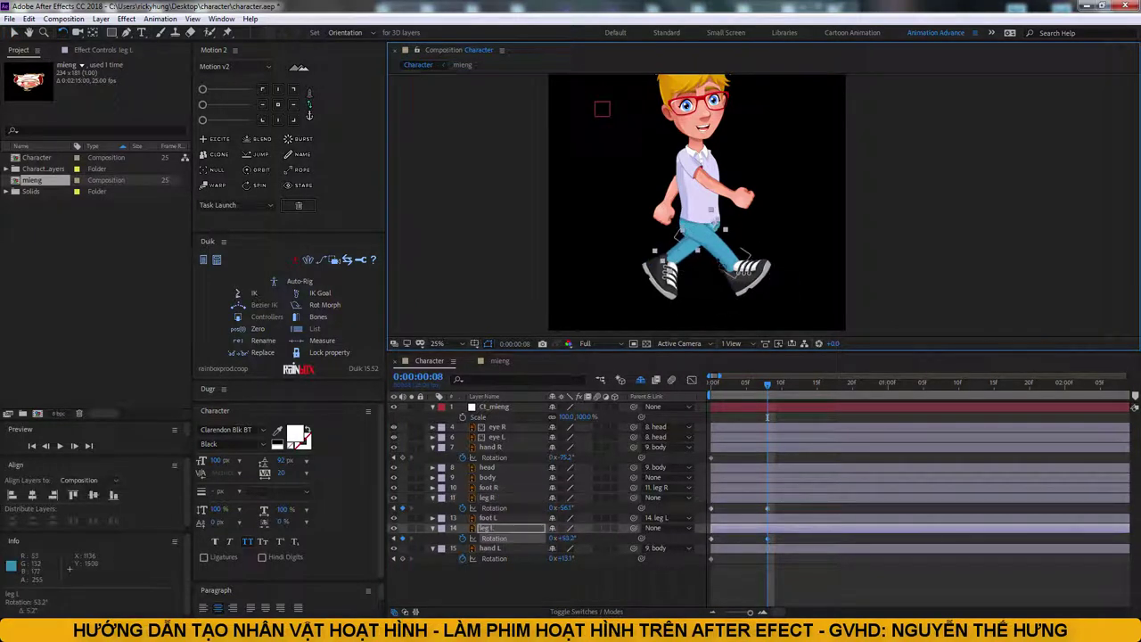
{"action": "left_click", "coordinate": [765, 500]}
{"action": "left_click", "coordinate": [781, 385]}
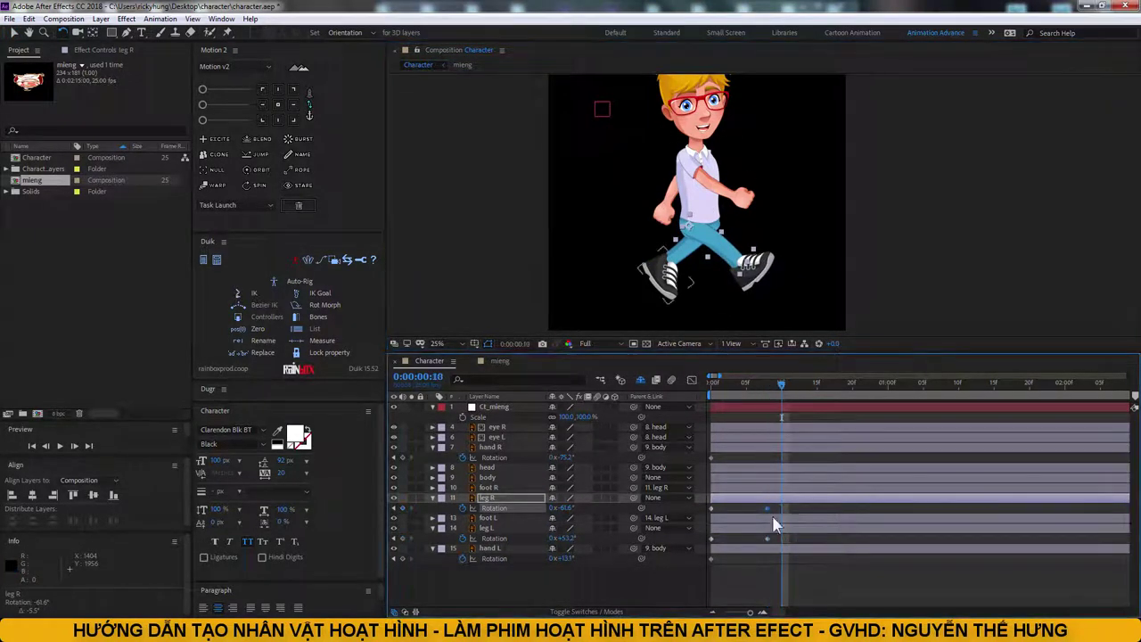
{"action": "left_click", "coordinate": [779, 528]}
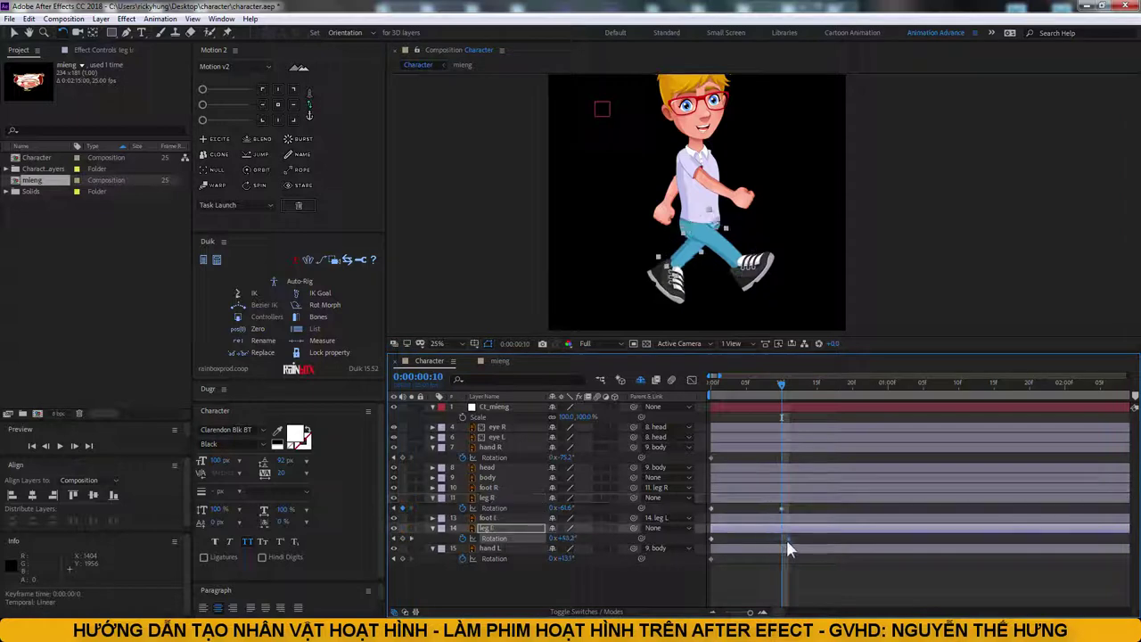
{"action": "mouse_move", "coordinate": [748, 194]}
{"action": "left_mouse_down"}
{"action": "mouse_move", "coordinate": [783, 213]}
{"action": "mouse_move", "coordinate": [754, 218]}
{"action": "left_mouse_up"}
{"action": "left_click_drag", "start_coordinate": [664, 214], "coordinate": [654, 223]}
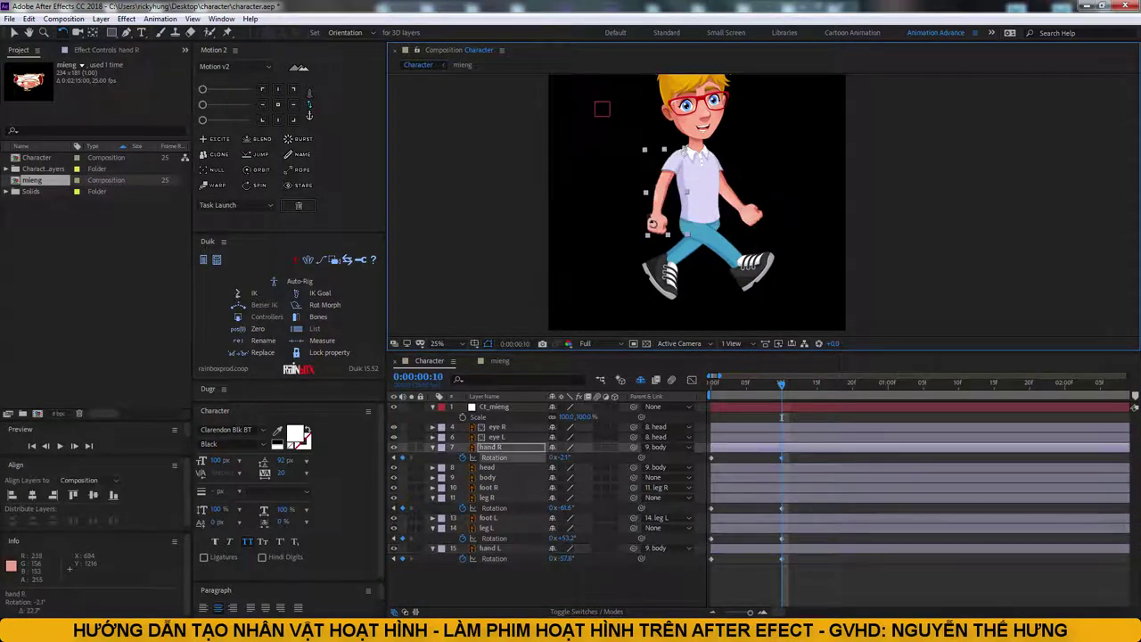
{"action": "left_click_drag", "start_coordinate": [754, 214], "coordinate": [758, 205]}
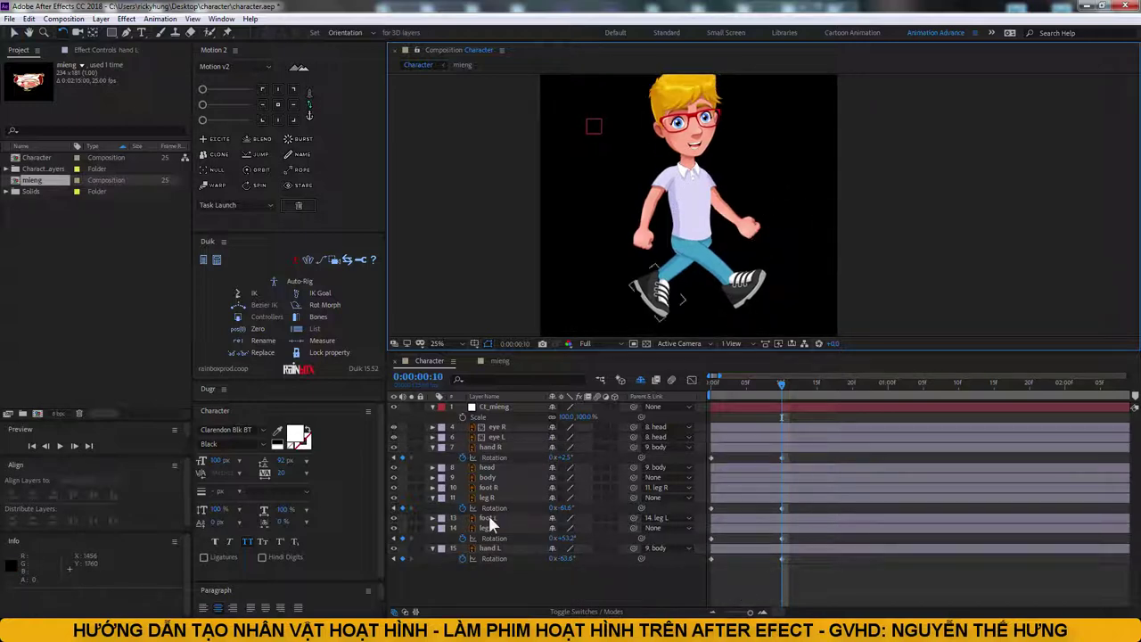
Step: Paste a body Position bounce keyframe at frame 5 and preview the walk cycle
{"action": "left_click", "coordinate": [494, 477]}
{"action": "key", "text": "p"}
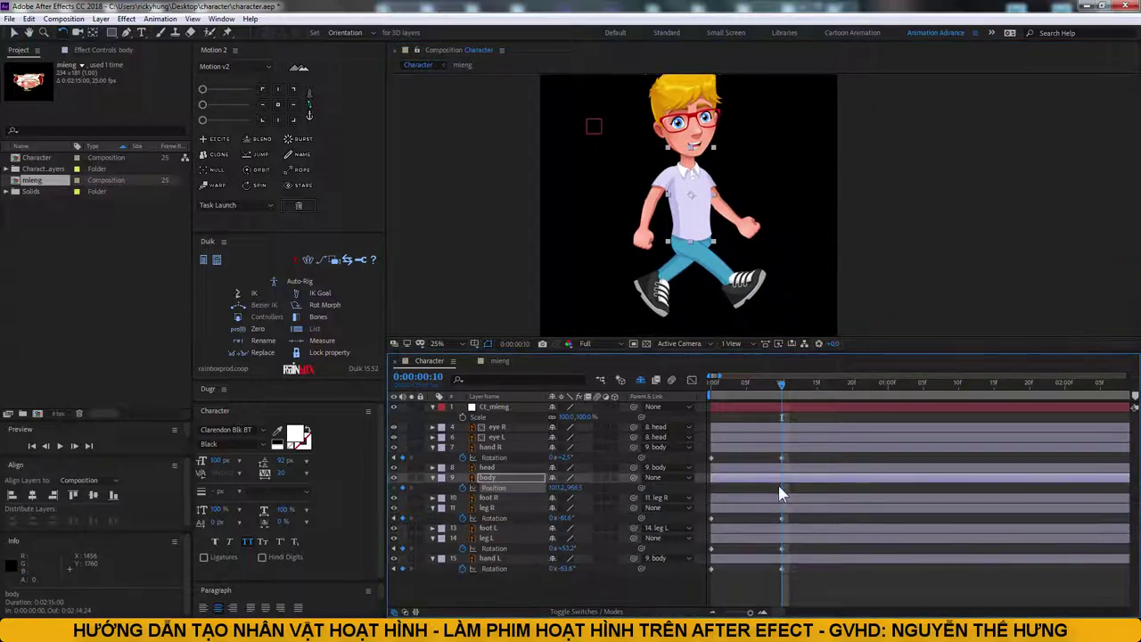
{"action": "left_click", "coordinate": [746, 385]}
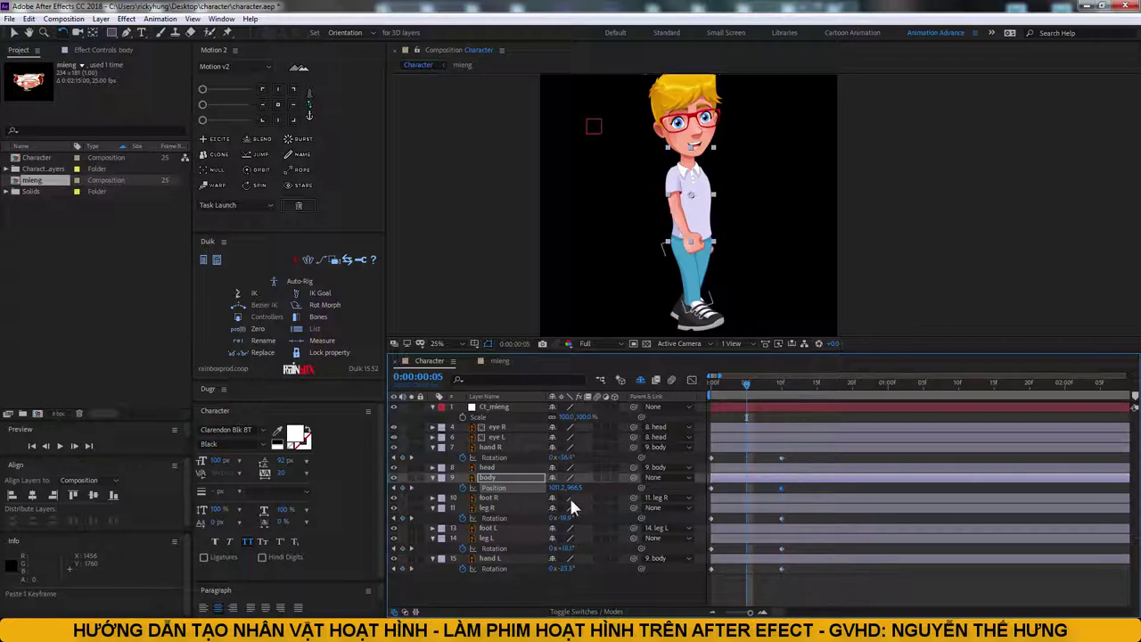
{"action": "key", "text": "ctrl+v"}
{"action": "key", "text": "space"}
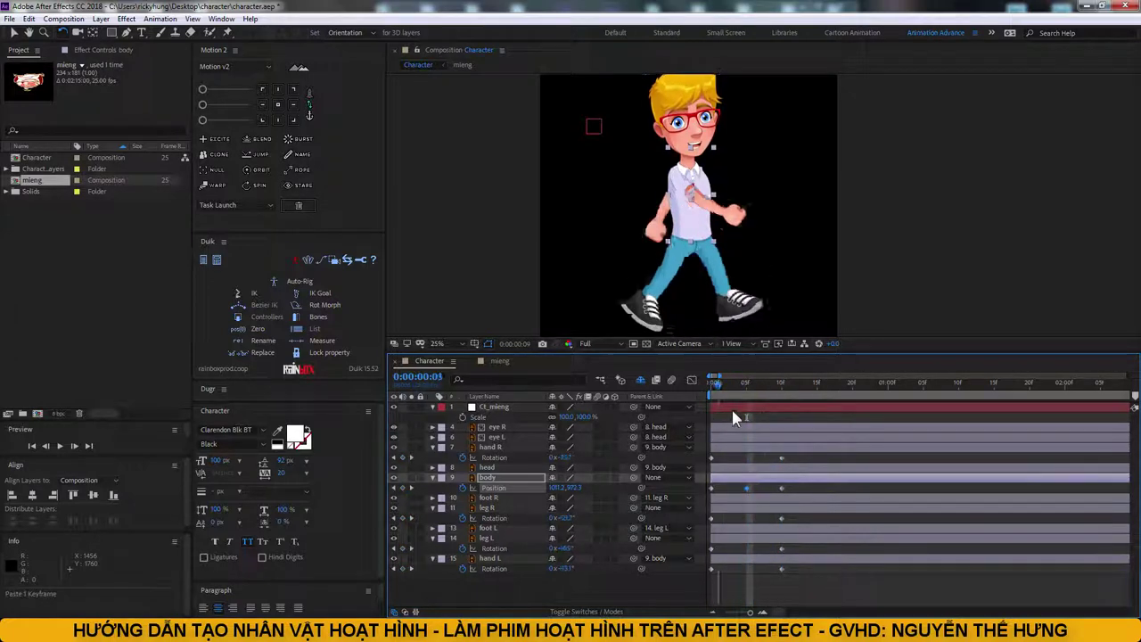
{"action": "key", "text": "space"}
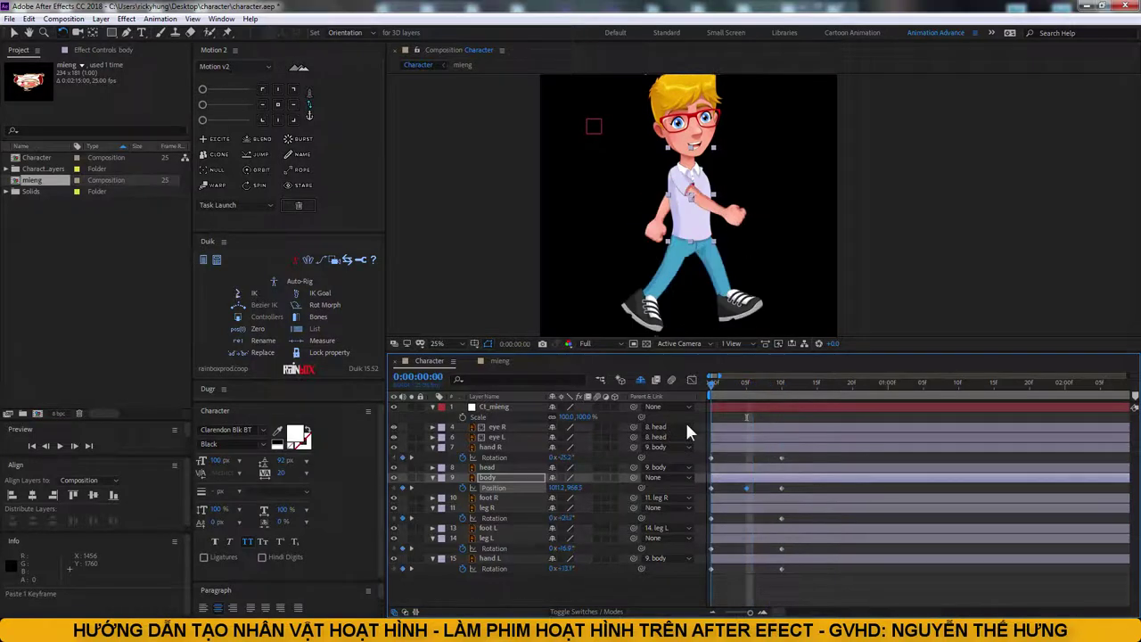
{"action": "key", "text": "space"}
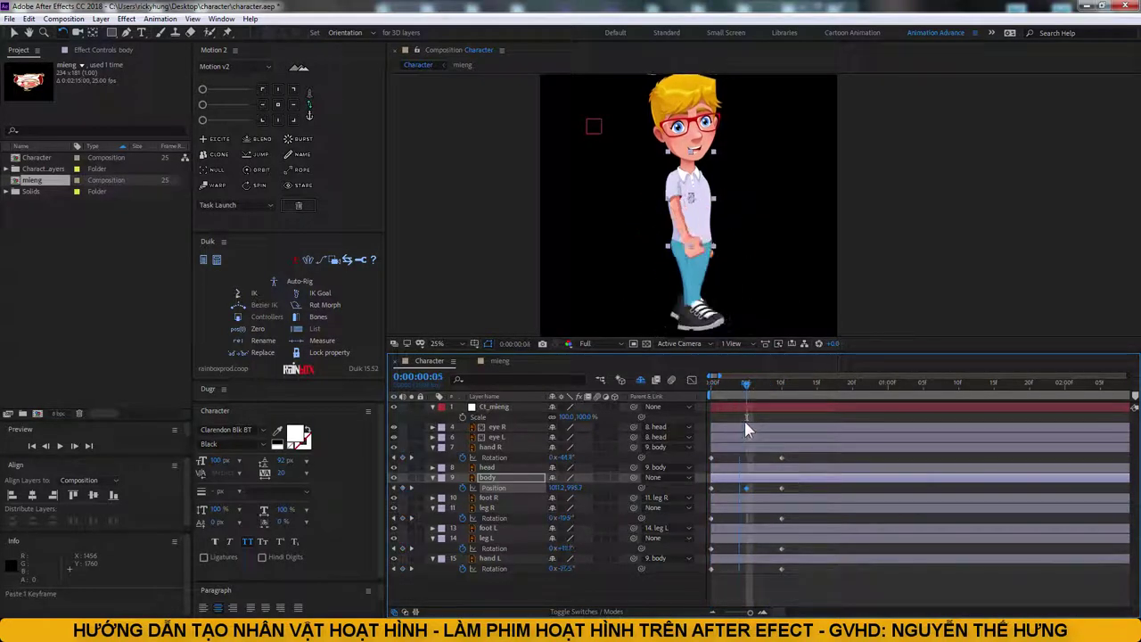
{"action": "mouse_move", "coordinate": [741, 429]}
{"action": "left_mouse_down"}
{"action": "mouse_move", "coordinate": [800, 446]}
{"action": "mouse_move", "coordinate": [788, 460]}
{"action": "left_mouse_up"}
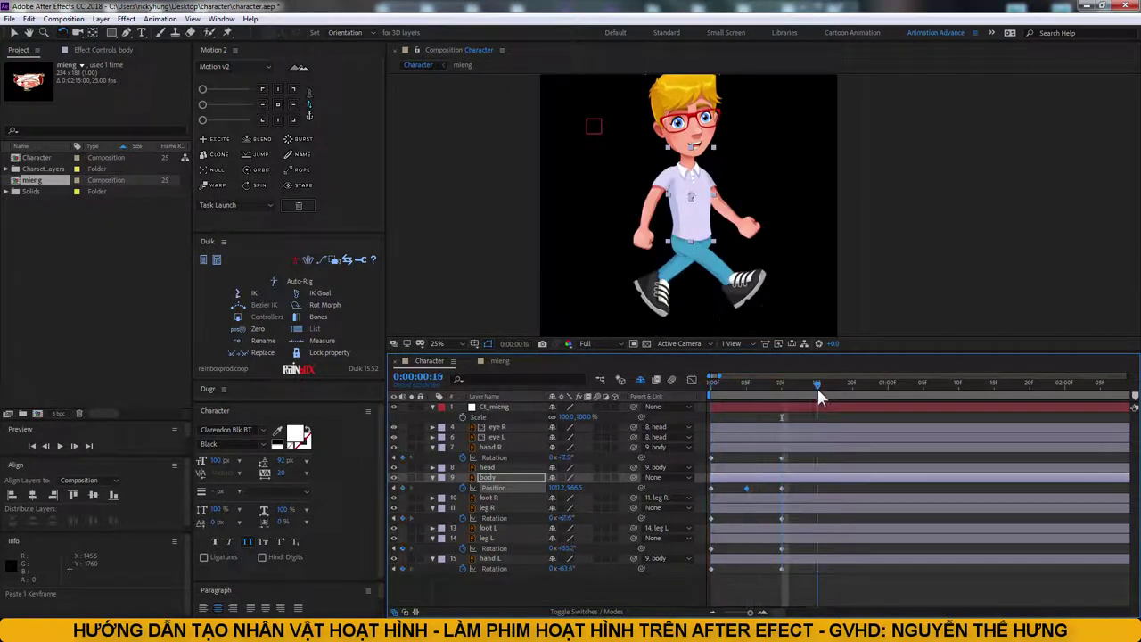
{"action": "left_click_drag", "start_coordinate": [781, 383], "coordinate": [817, 383]}
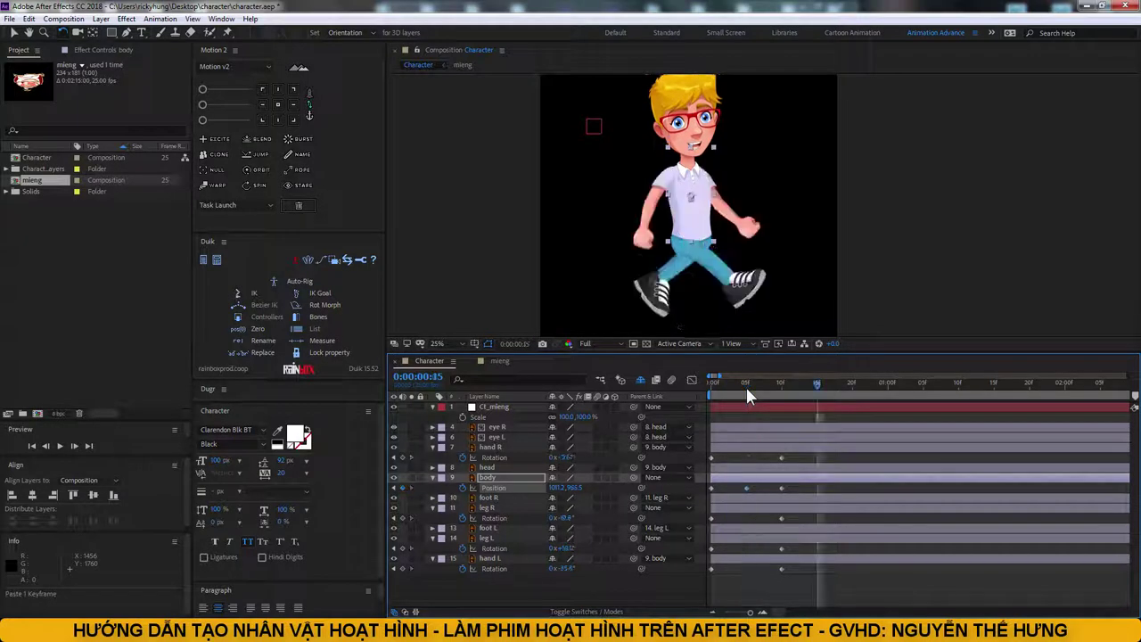
Step: Clone the walk keyframes to repeat the cycle at 40f and 50f, then preview
{"action": "key", "text": "ctrl+a"}
{"action": "left_click", "coordinate": [216, 154]}
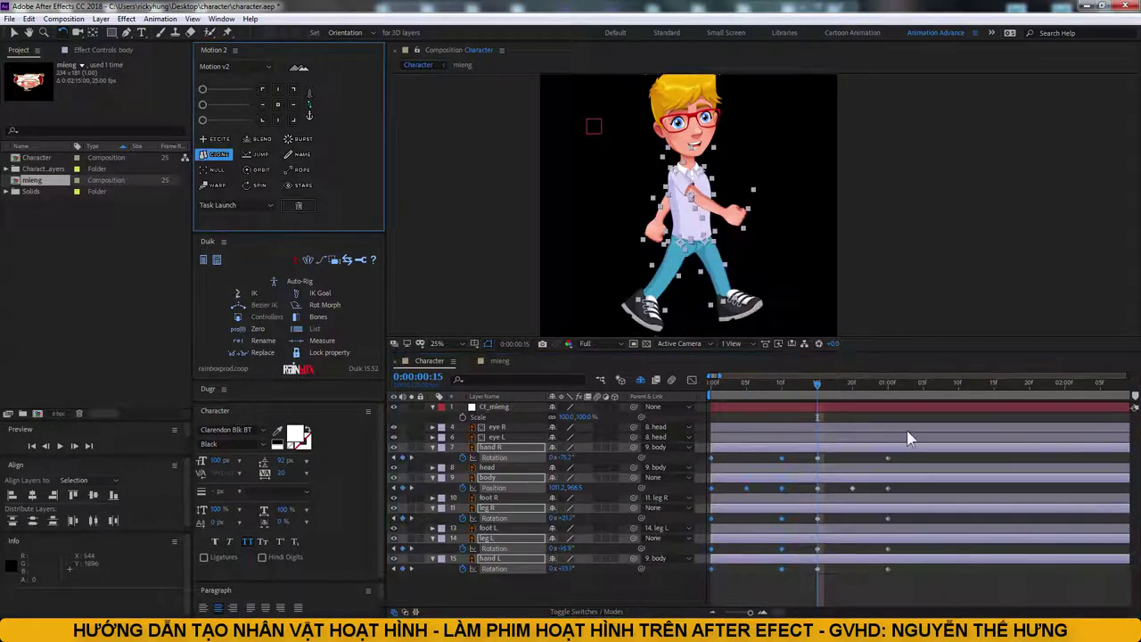
{"action": "left_click_drag", "start_coordinate": [818, 457], "coordinate": [852, 457]}
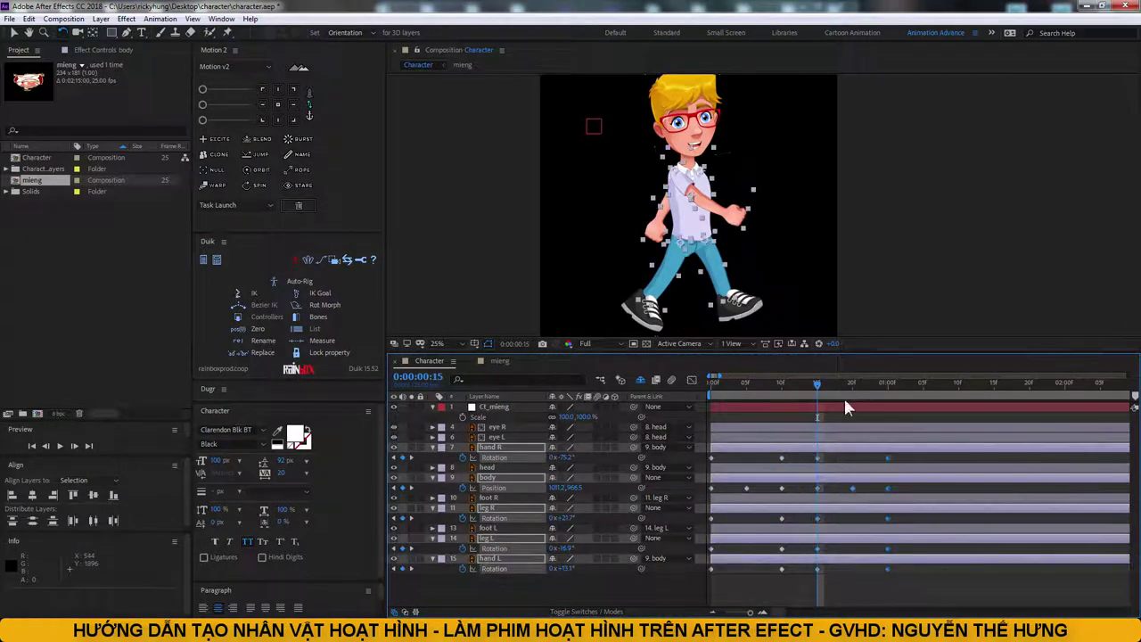
{"action": "key", "text": "ctrl+v"}
{"action": "key", "text": "minus"}
{"action": "key", "text": "space"}
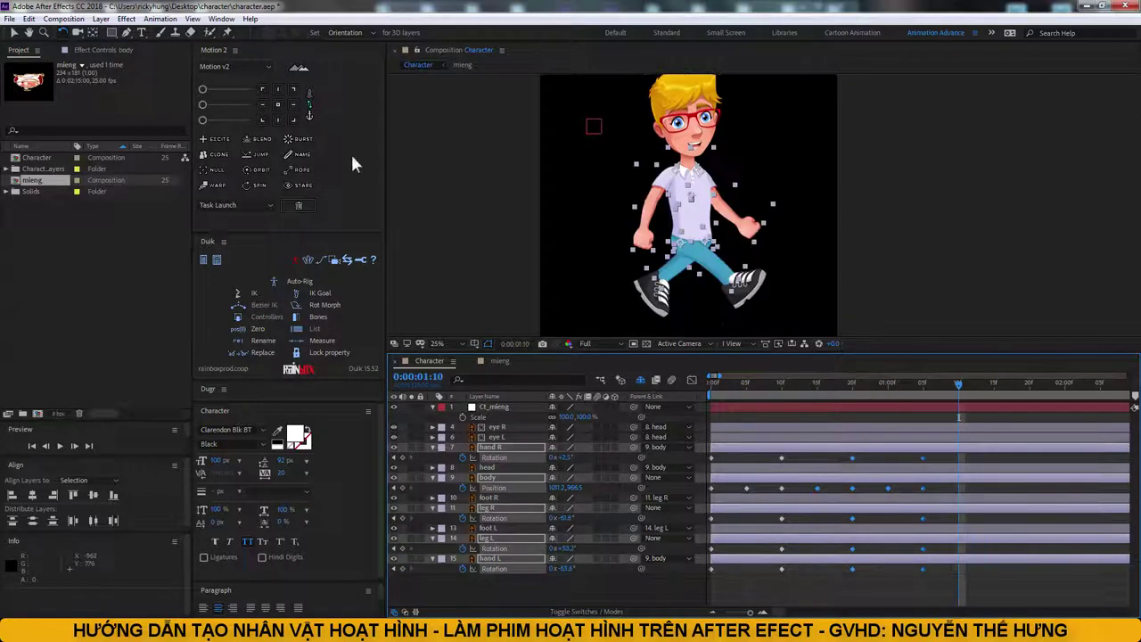
Step: At 2:06, set leg R rotation to 0, key body Position, and rest the hands
{"action": "left_click", "coordinate": [561, 518]}
{"action": "type", "text": "0"}
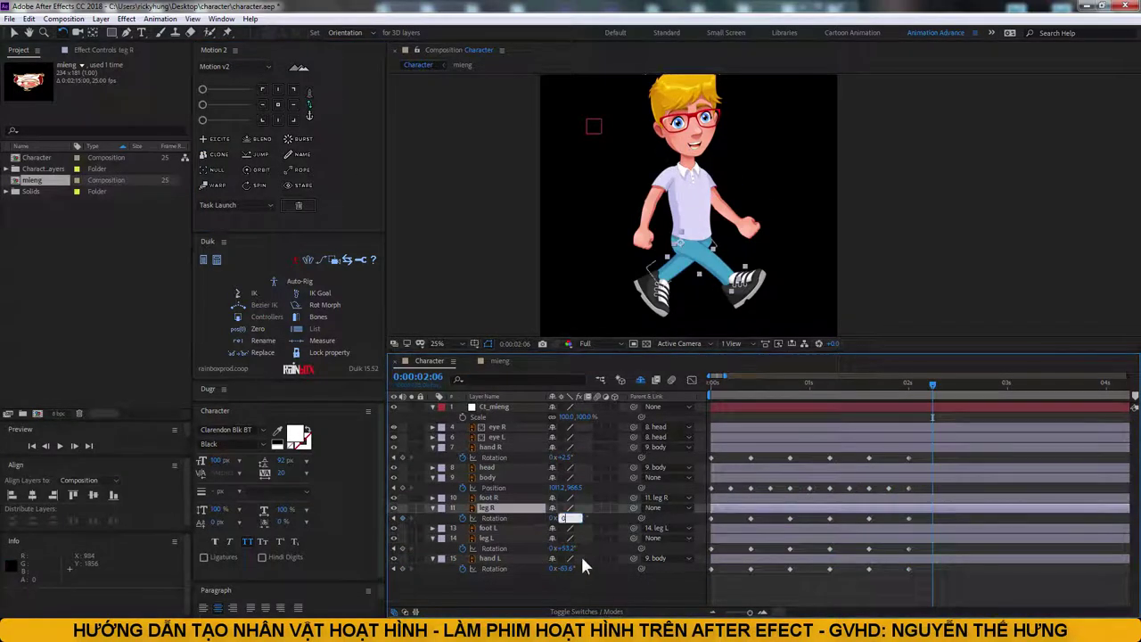
{"action": "key", "text": "Return"}
{"action": "left_click", "coordinate": [721, 481]}
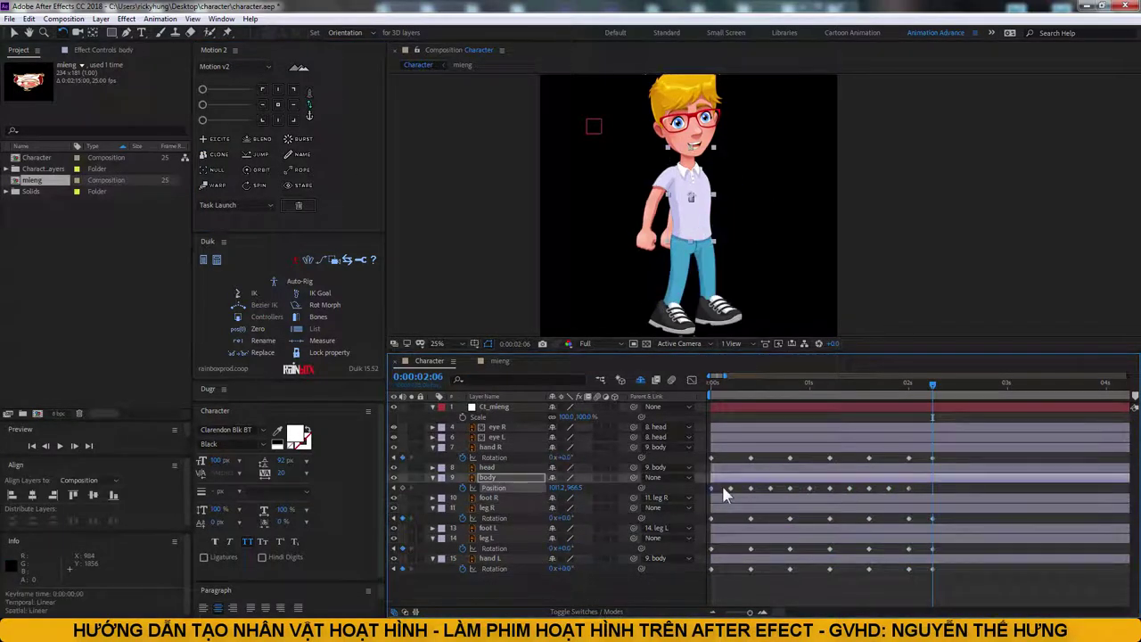
{"action": "key", "text": "ctrl+v"}
{"action": "left_click", "coordinate": [922, 384]}
{"action": "left_click_drag", "start_coordinate": [918, 385], "coordinate": [932, 384]}
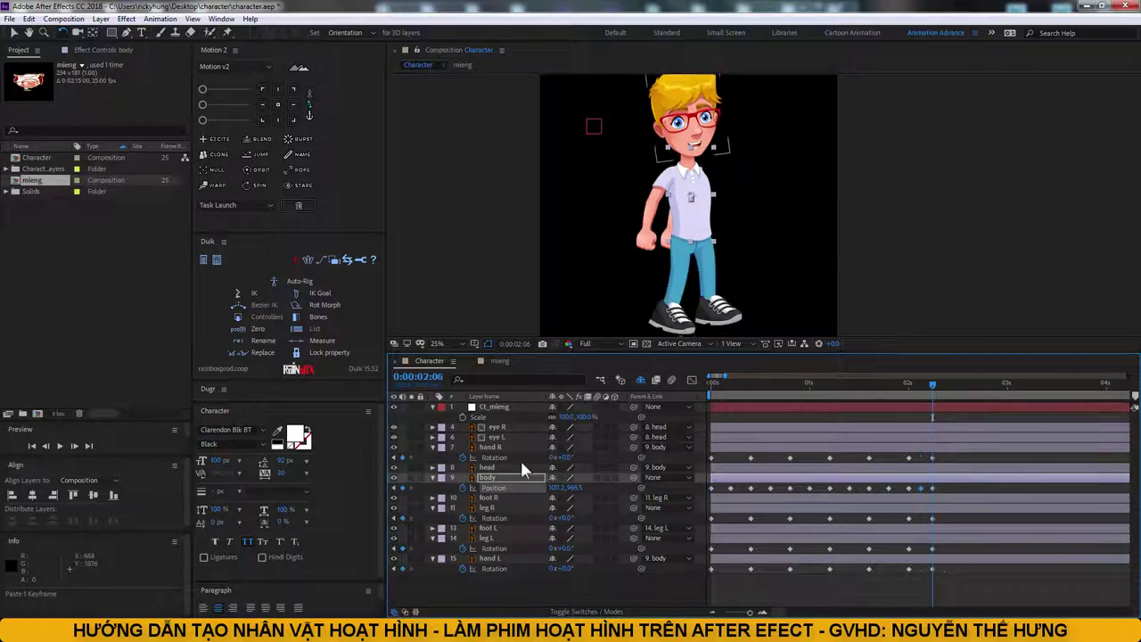
{"action": "mouse_move", "coordinate": [647, 241]}
{"action": "left_mouse_down"}
{"action": "mouse_move", "coordinate": [722, 245]}
{"action": "mouse_move", "coordinate": [712, 208]}
{"action": "left_mouse_up"}
{"action": "left_click", "coordinate": [508, 558]}
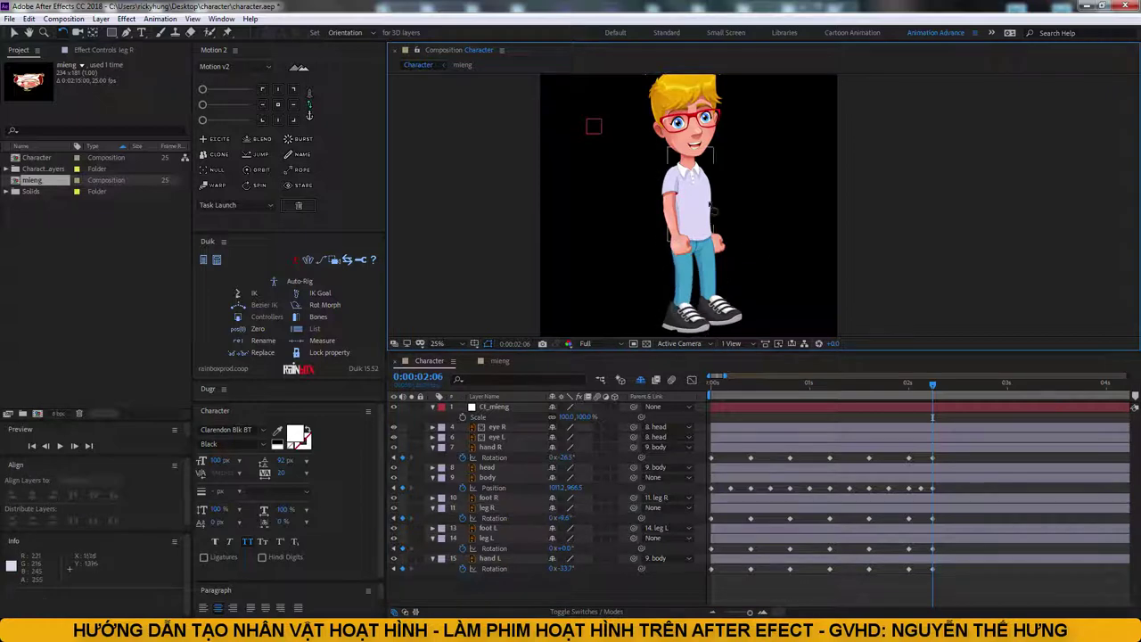
Step: Tilt the head with Rotation keyframes and review the standing end pose
{"action": "left_click", "coordinate": [487, 467]}
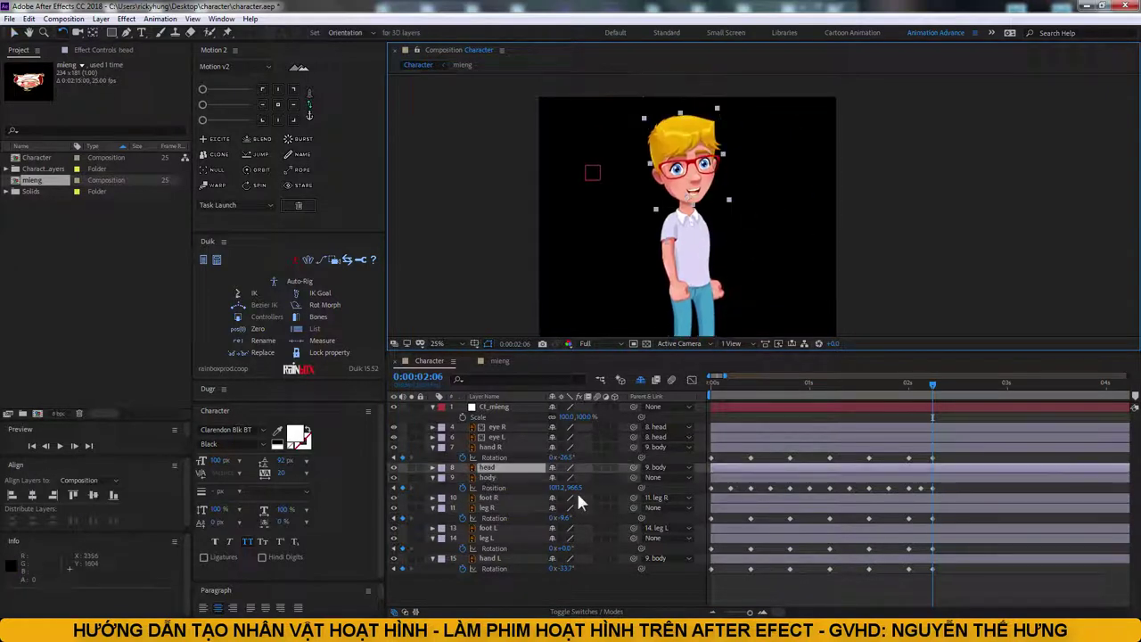
{"action": "key", "text": "r"}
{"action": "left_click_drag", "start_coordinate": [705, 179], "coordinate": [713, 192]}
{"action": "left_click", "coordinate": [490, 447]}
{"action": "left_click", "coordinate": [727, 382]}
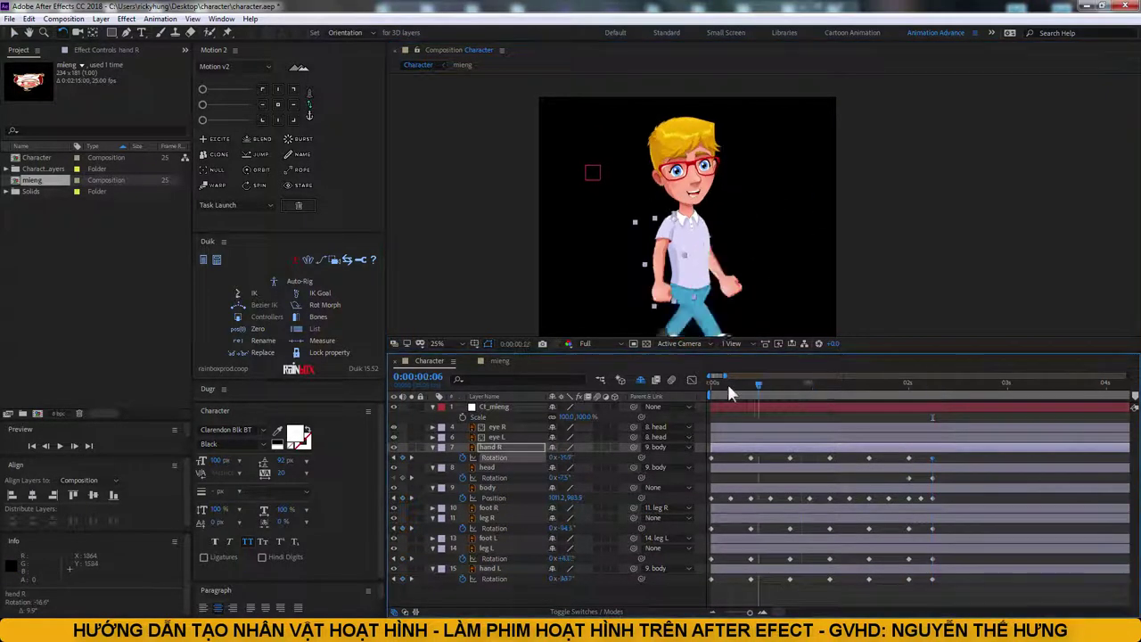
{"action": "key", "text": "comma"}
{"action": "key", "text": "space"}
{"action": "key", "text": "period"}
{"action": "left_click", "coordinate": [488, 518]}
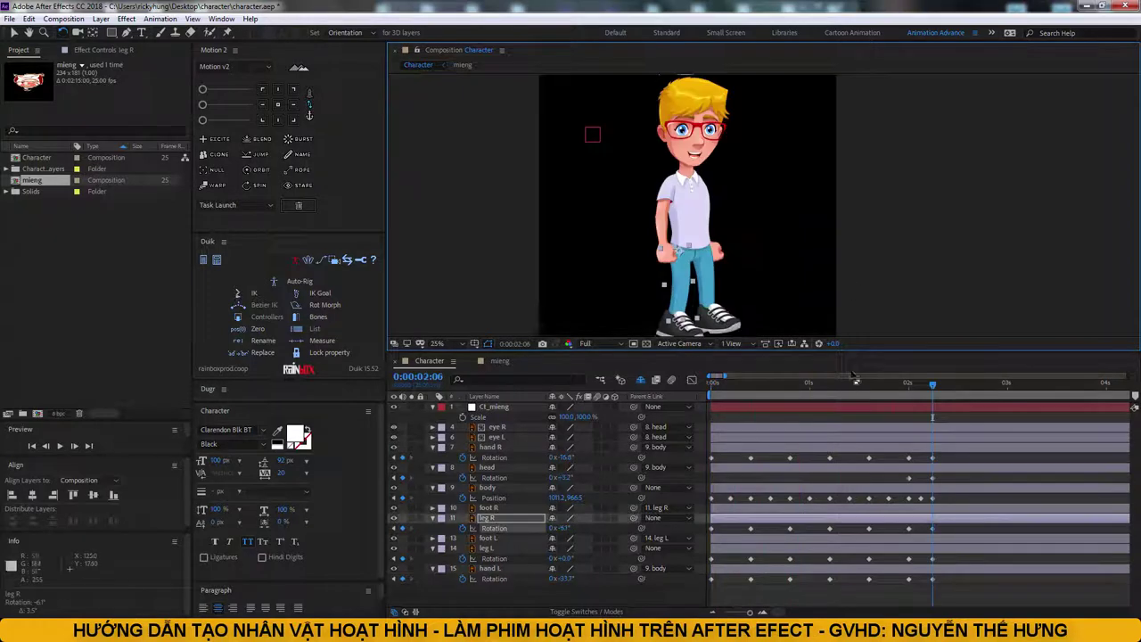
Step: Key both eyes' Position to move the pupils upward, then review the motion
{"action": "key", "text": "period"}
{"action": "left_click", "coordinate": [495, 437]}
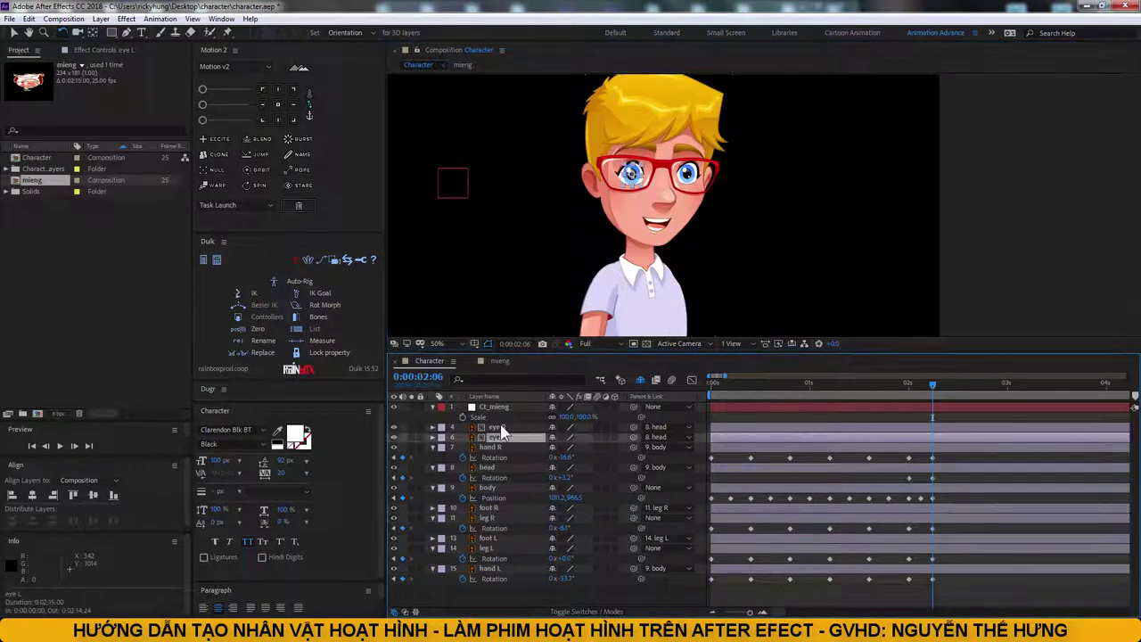
{"action": "left_click", "coordinate": [496, 427], "text": "shift"}
{"action": "key", "text": "p"}
{"action": "scroll", "coordinate": [895, 450], "scroll_direction": "right", "scroll_amount": 2}
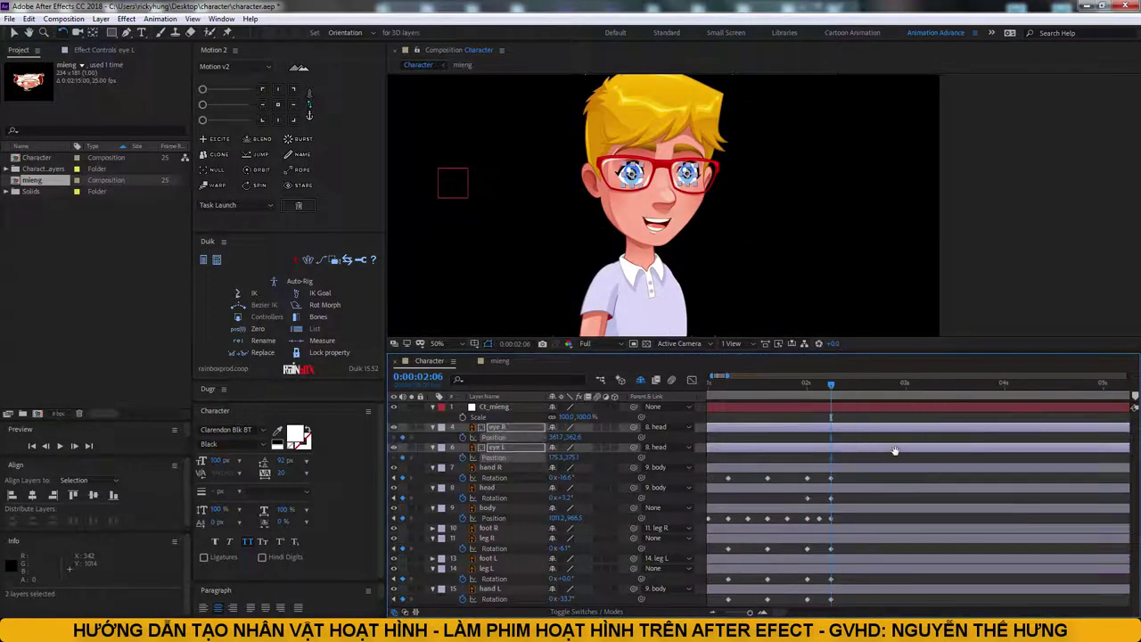
{"action": "key", "text": "period"}
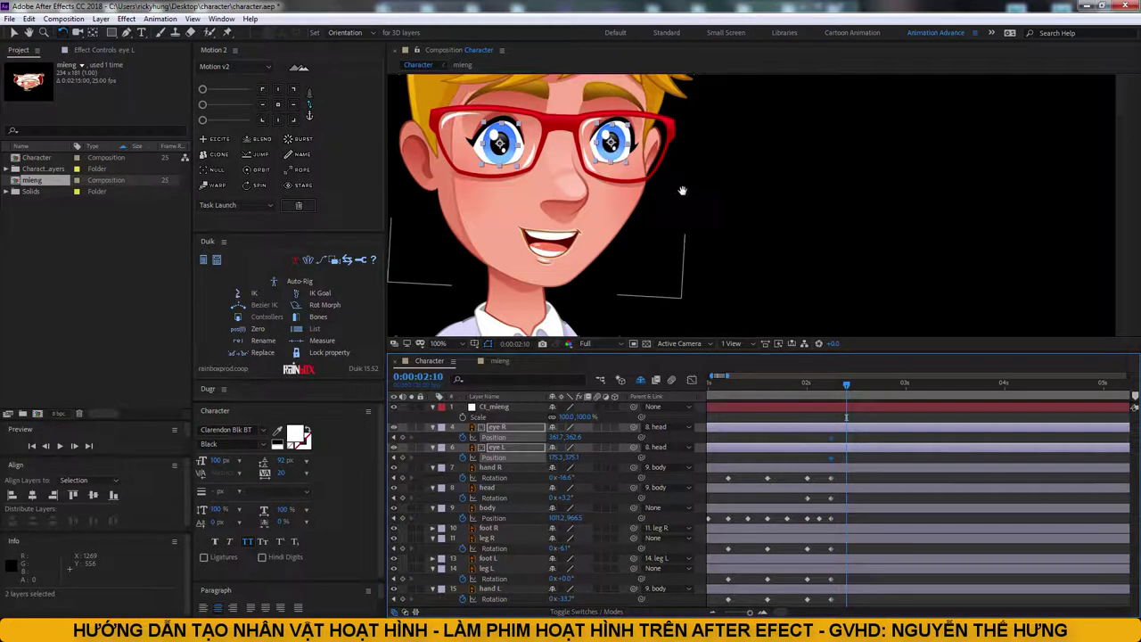
{"action": "key", "text": "v"}
{"action": "left_click_drag", "start_coordinate": [668, 203], "coordinate": [676, 150]}
{"action": "key", "text": "comma"}
{"action": "key", "text": "comma"}
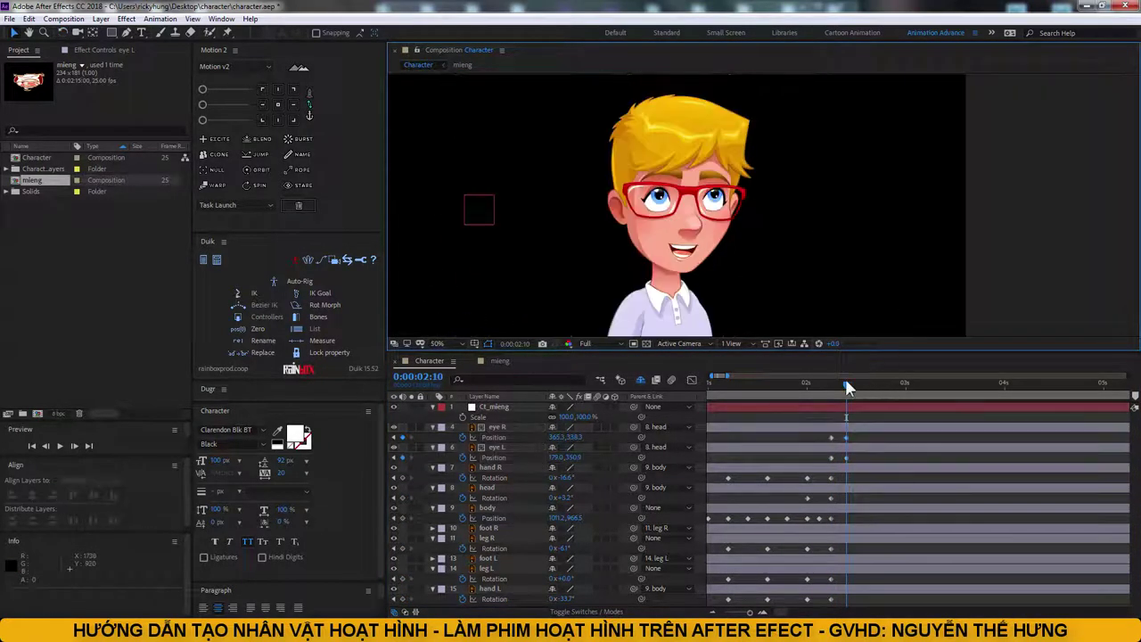
{"action": "left_click_drag", "start_coordinate": [847, 385], "coordinate": [878, 408]}
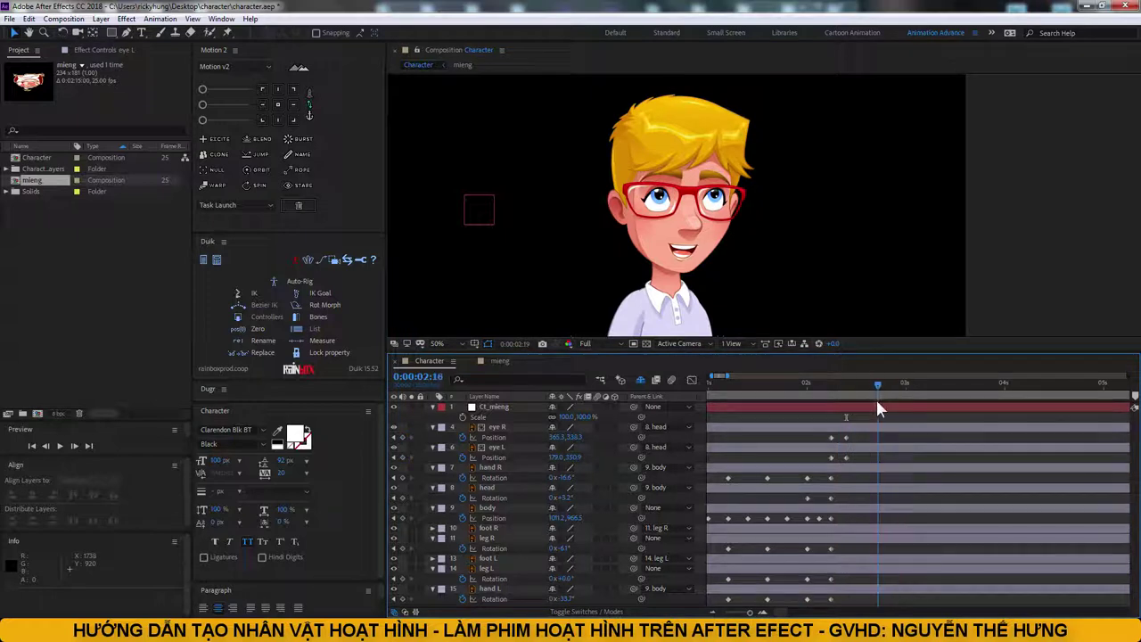
Step: Add Ct_mieng Anchor Point keyframes, including 1:15, 3:15 and 3:18, to swap mouths
{"action": "left_click", "coordinate": [495, 407]}
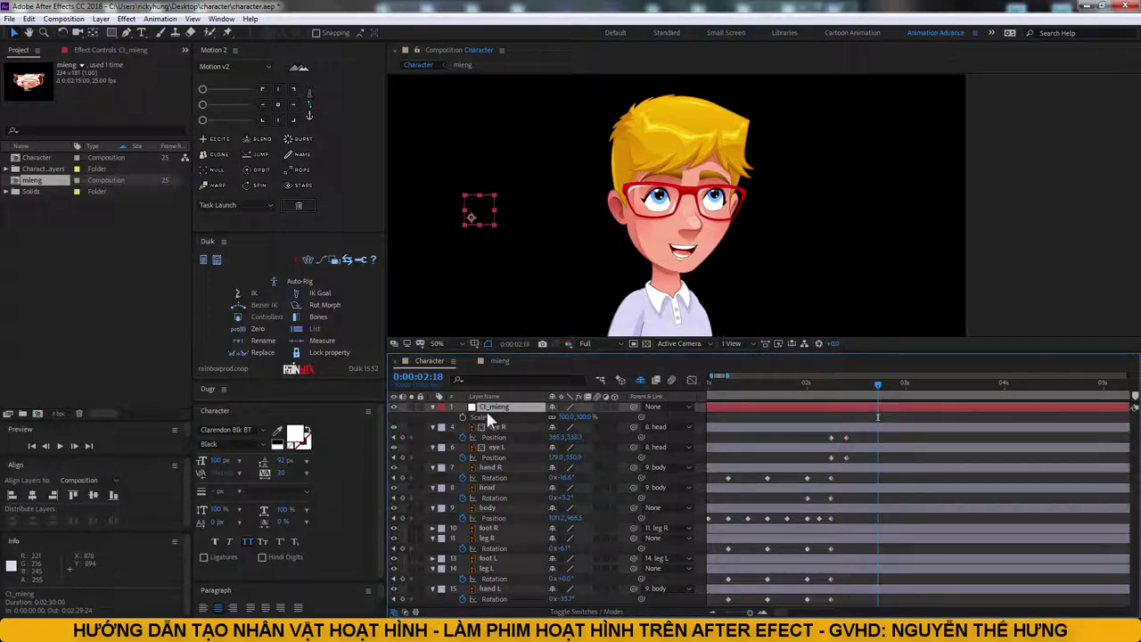
{"action": "key", "text": "a"}
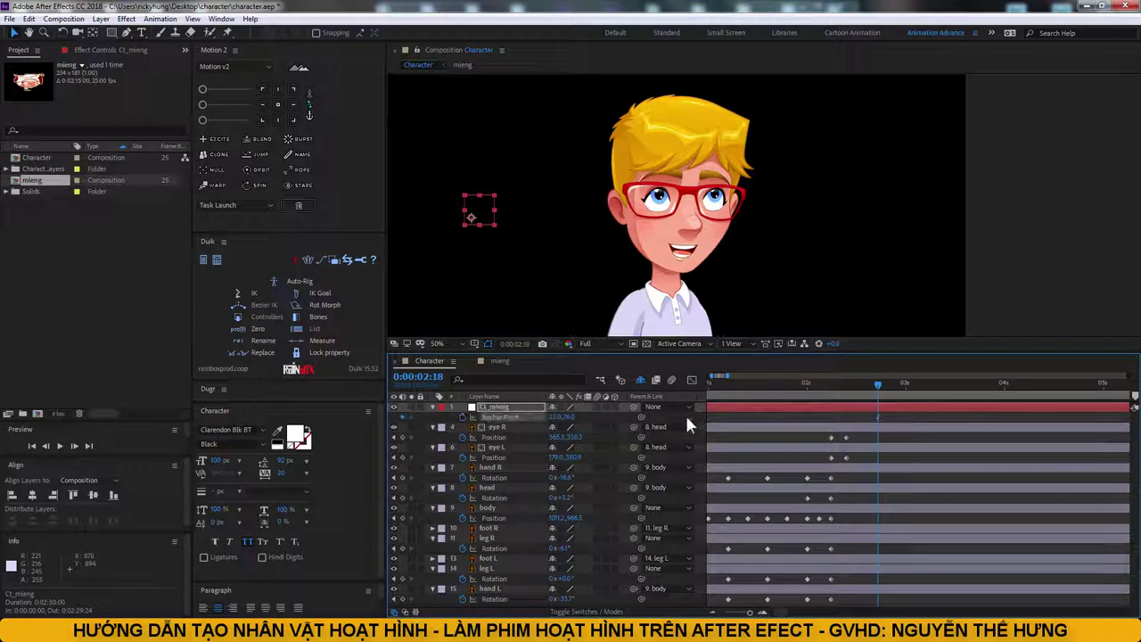
{"action": "key", "text": "Page_Down"}
{"action": "key", "text": "Page_Down"}
{"action": "key", "text": "Page_Down"}
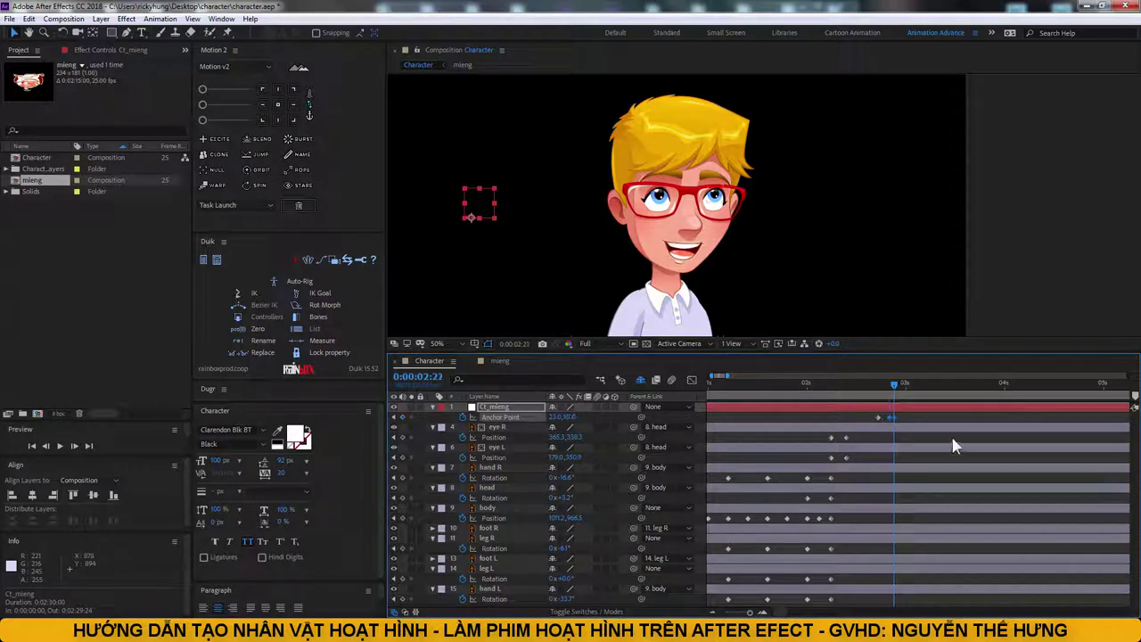
{"action": "key", "text": "ctrl+v"}
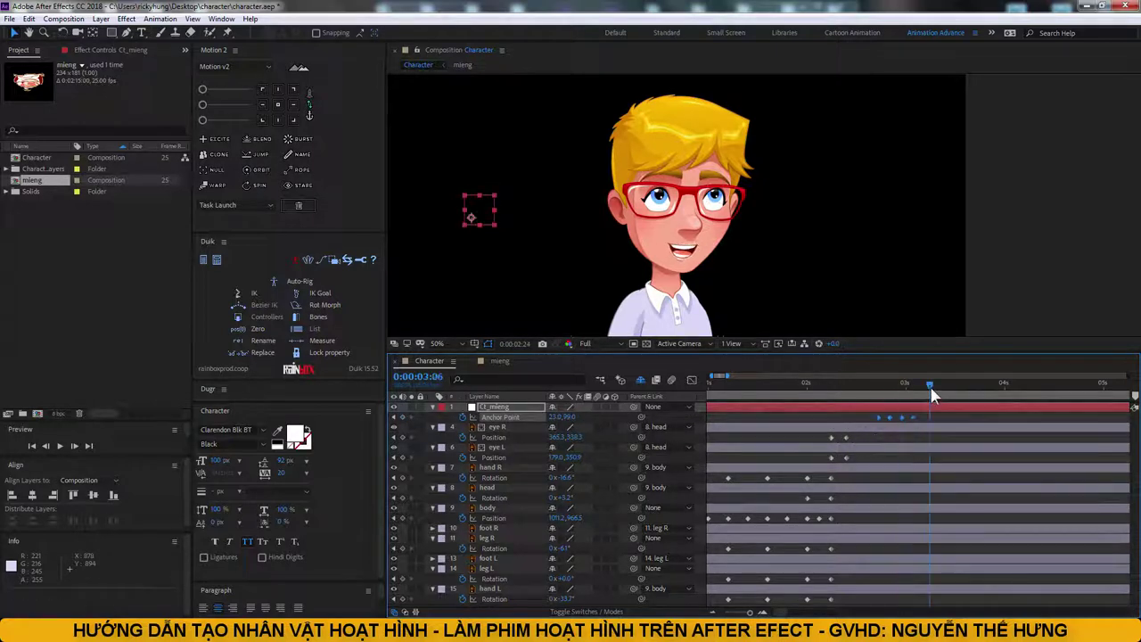
{"action": "left_click_drag", "start_coordinate": [930, 386], "coordinate": [977, 390]}
{"action": "key", "text": "ctrl+v"}
{"action": "key", "text": "ctrl+v"}
{"action": "left_click", "coordinate": [841, 388]}
{"action": "left_click_drag", "start_coordinate": [832, 399], "coordinate": [804, 394]}
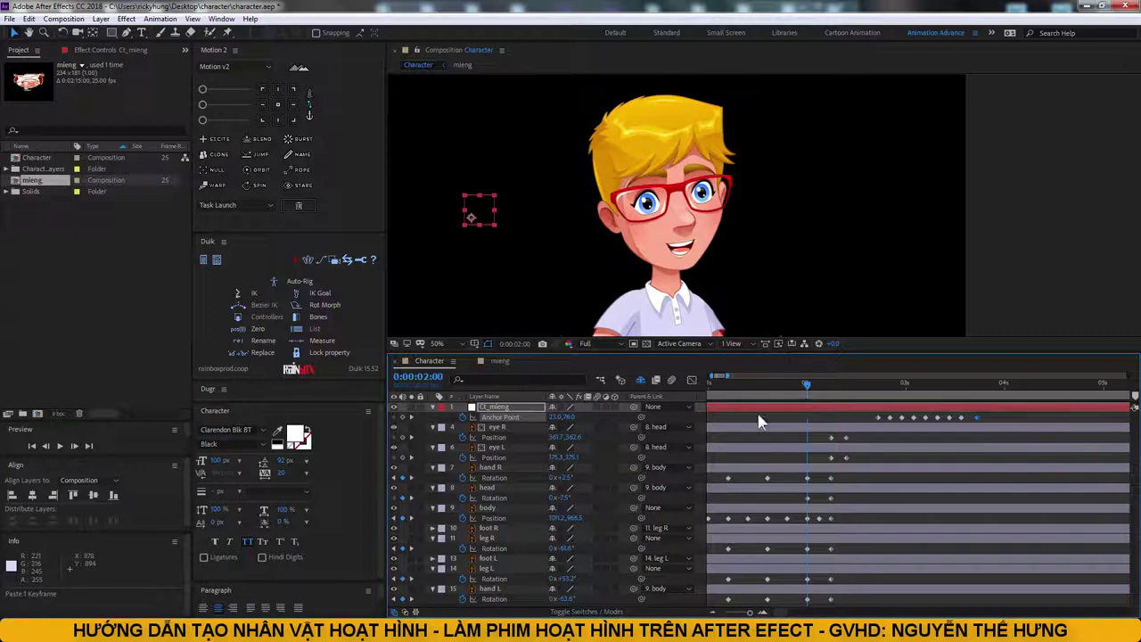
{"action": "key", "text": "shift+Page_Up"}
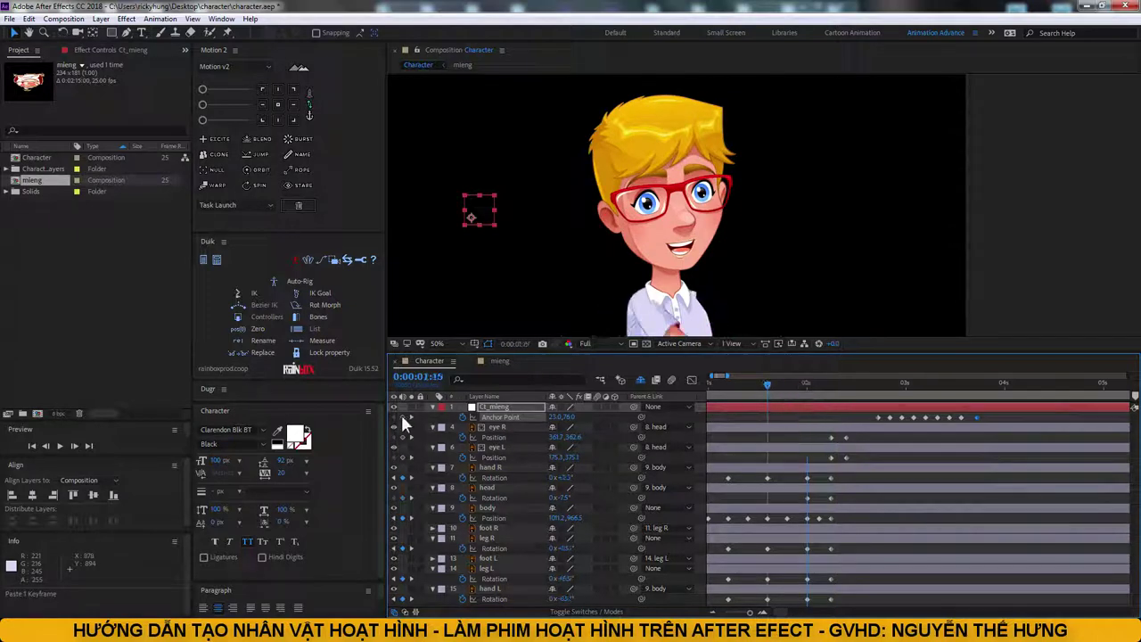
{"action": "left_click", "coordinate": [402, 418]}
{"action": "key", "text": "Page_Down"}
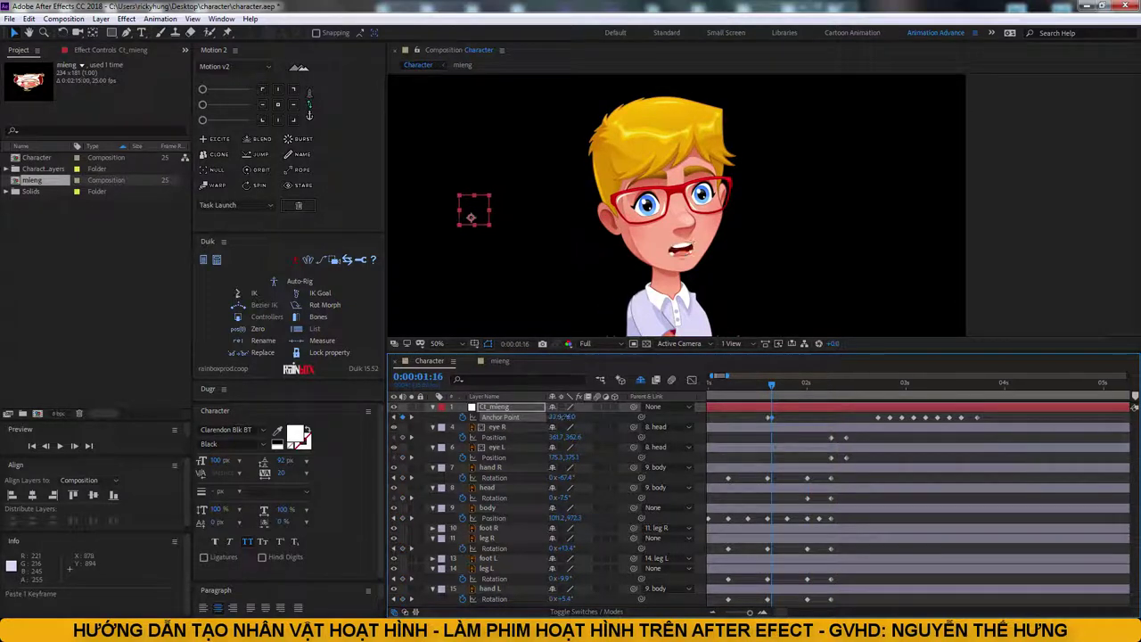
{"action": "left_click_drag", "start_coordinate": [860, 383], "coordinate": [863, 388]}
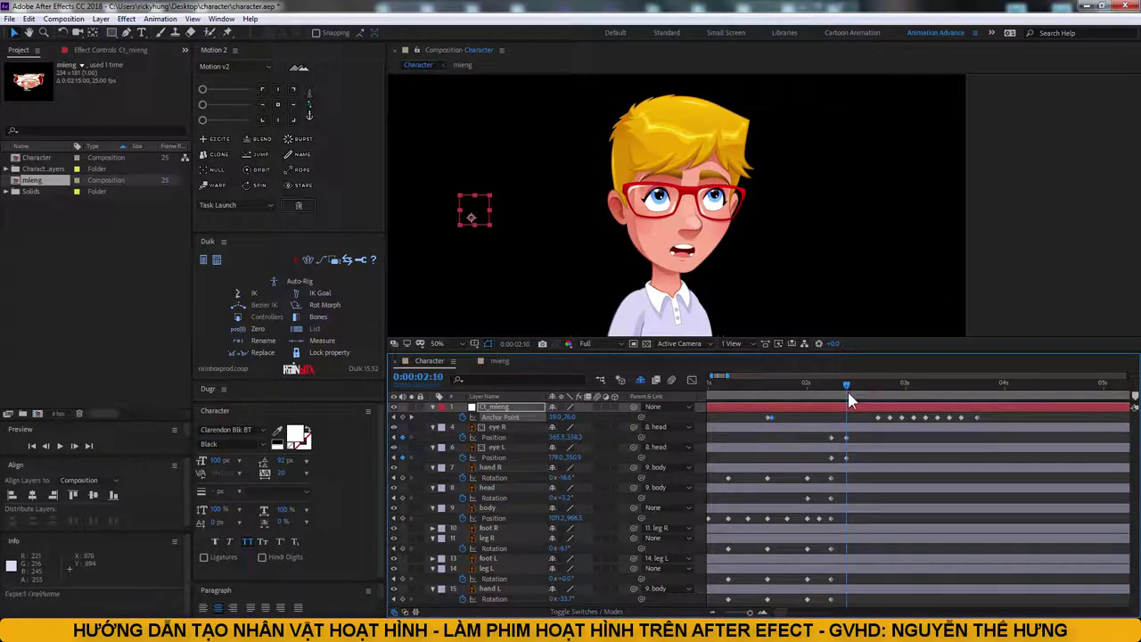
Step: Move both eyes' Position keyframes earlier to 0:00:01:16 and scrub to check
{"action": "left_click", "coordinate": [739, 383]}
{"action": "key", "text": "space"}
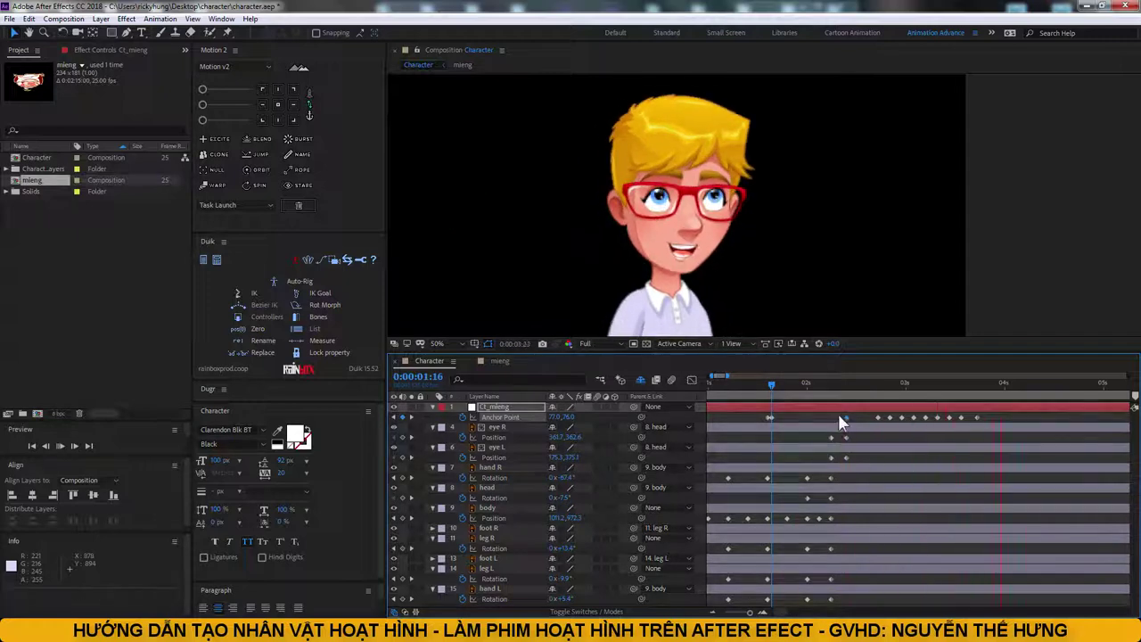
{"action": "left_click", "coordinate": [877, 385]}
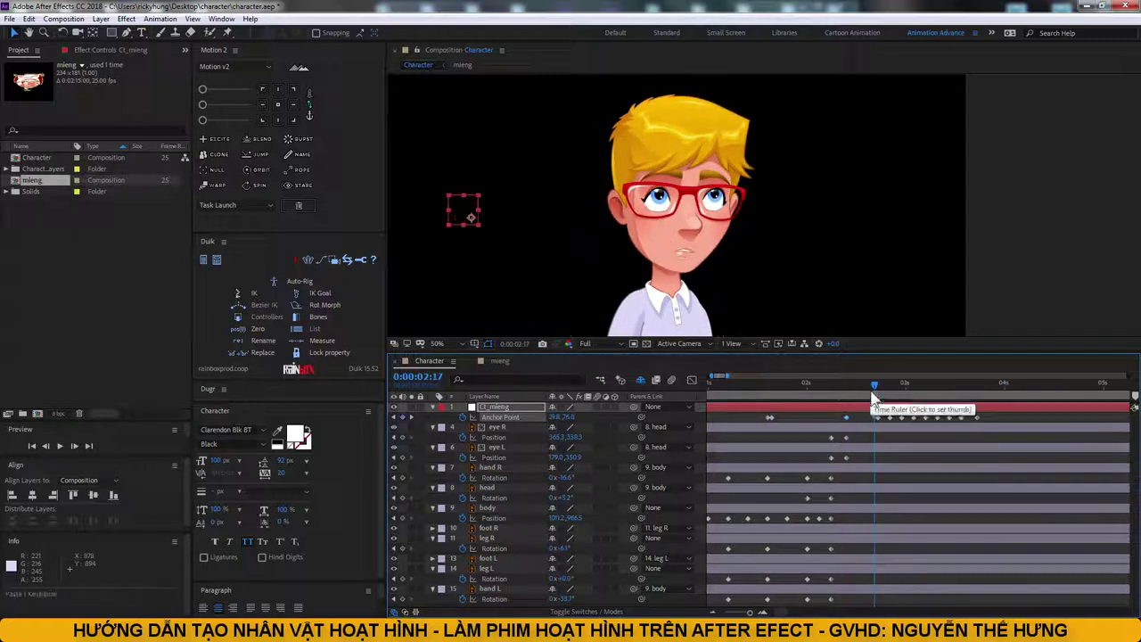
{"action": "left_click", "coordinate": [777, 386]}
{"action": "left_click_drag", "start_coordinate": [778, 386], "coordinate": [771, 387]}
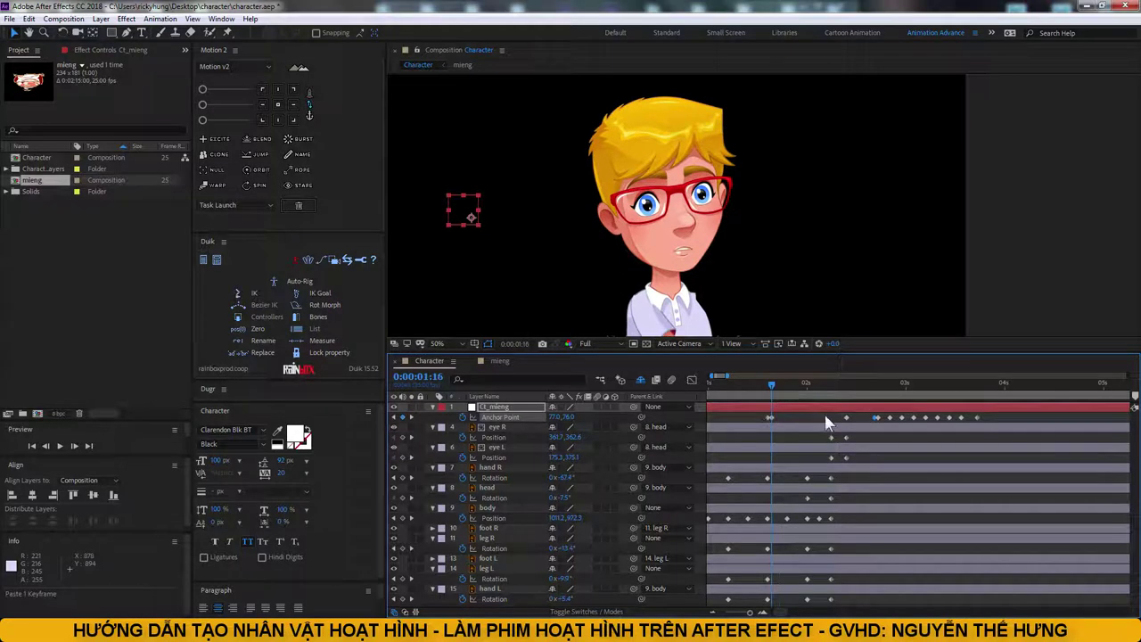
{"action": "mouse_move", "coordinate": [828, 420]}
{"action": "left_mouse_down"}
{"action": "mouse_move", "coordinate": [822, 461]}
{"action": "mouse_move", "coordinate": [768, 450]}
{"action": "left_mouse_up"}
{"action": "mouse_move", "coordinate": [757, 387]}
{"action": "left_mouse_down"}
{"action": "mouse_move", "coordinate": [878, 388]}
{"action": "mouse_move", "coordinate": [842, 385]}
{"action": "left_mouse_up"}
{"action": "left_click", "coordinate": [849, 433]}
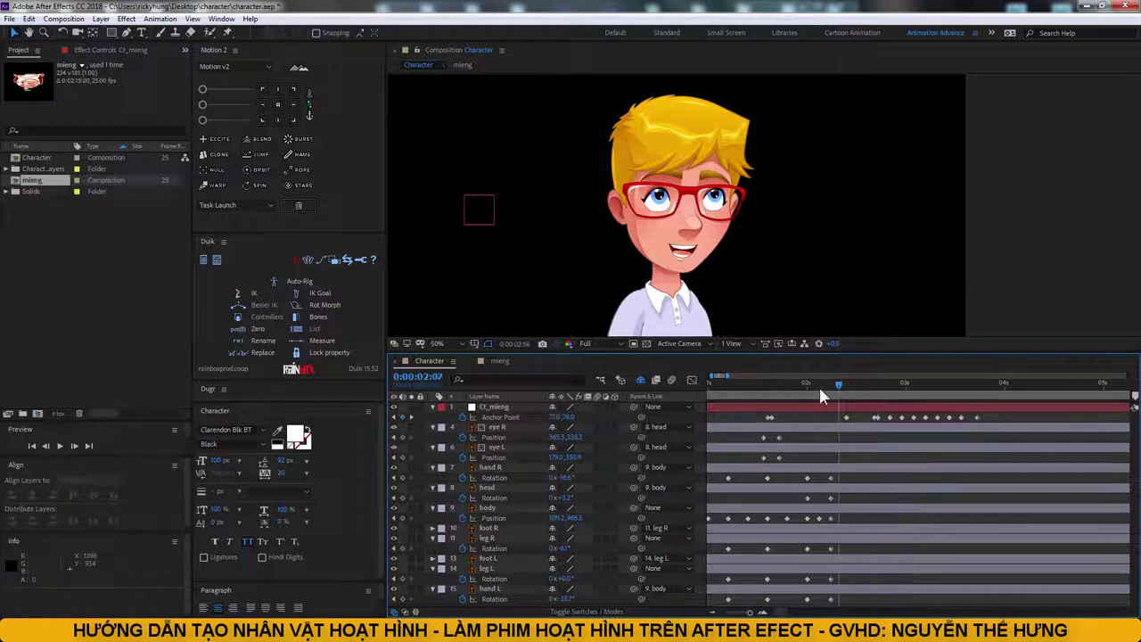
{"action": "left_click", "coordinate": [749, 487]}
Step: Adjust the head's Scale and rotate the right hand up to the head around 3:08
{"action": "key", "text": "s"}
{"action": "left_click_drag", "start_coordinate": [575, 497], "coordinate": [578, 503]}
{"action": "left_click_drag", "start_coordinate": [843, 498], "coordinate": [854, 498]}
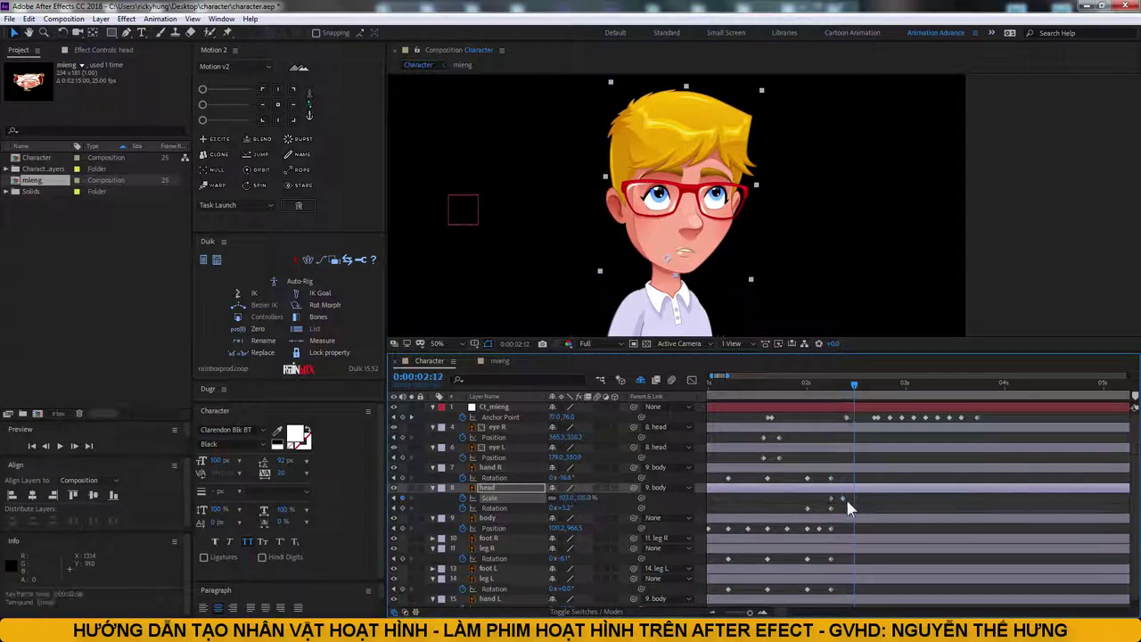
{"action": "left_click", "coordinate": [939, 387]}
{"action": "left_click", "coordinate": [953, 384]}
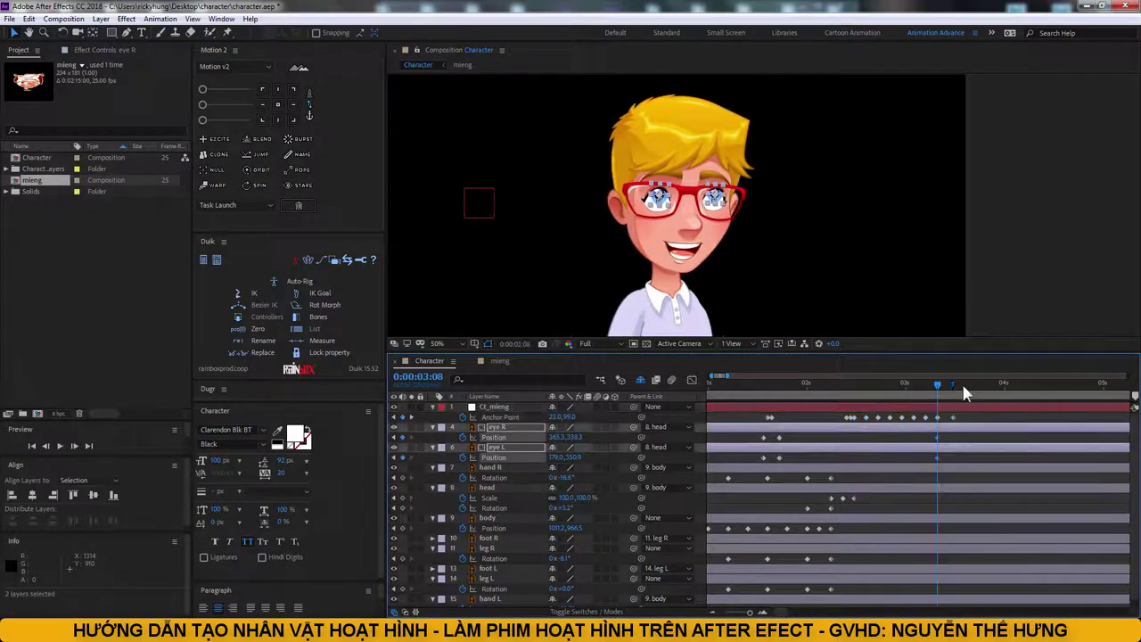
{"action": "key", "text": "comma"}
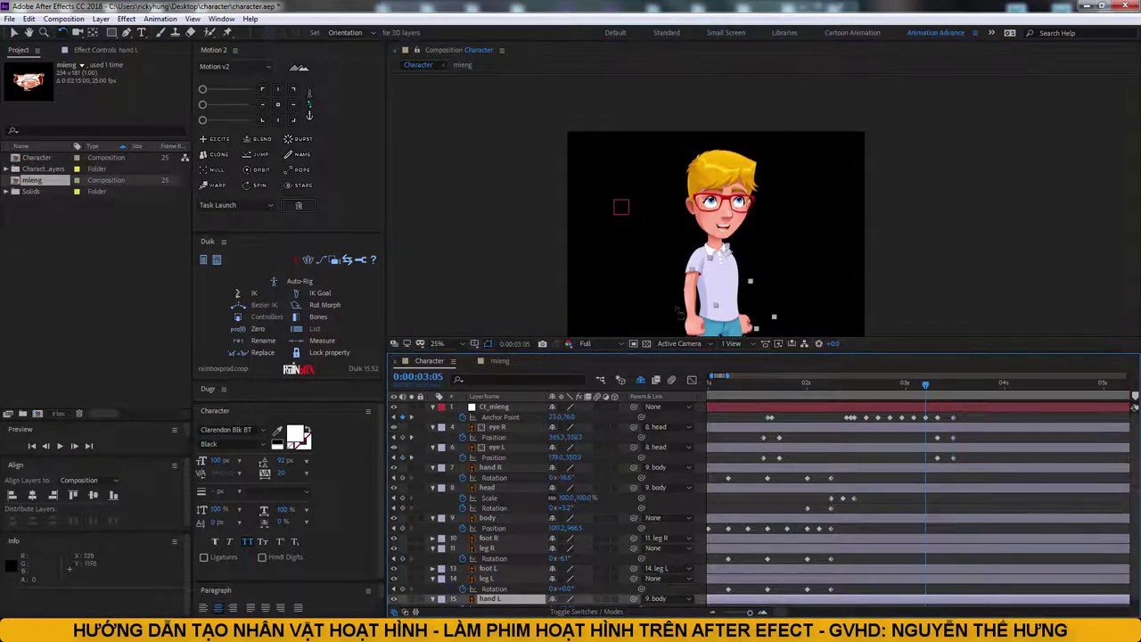
{"action": "left_click_drag", "start_coordinate": [560, 478], "coordinate": [535, 478]}
{"action": "key", "text": "v"}
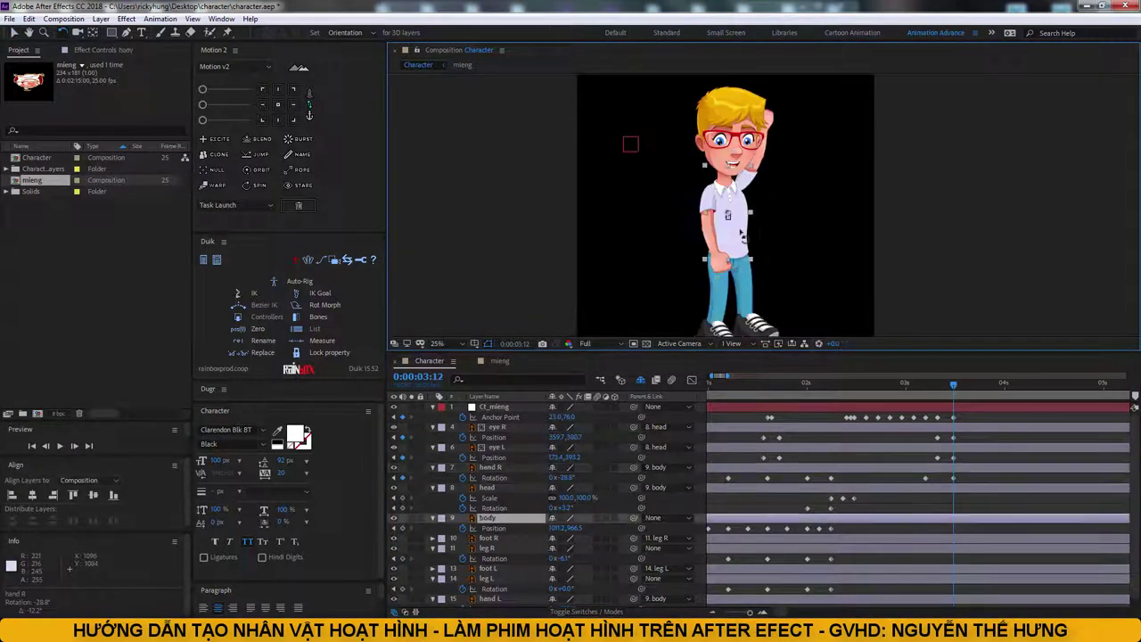
{"action": "left_click_drag", "start_coordinate": [953, 383], "coordinate": [941, 384]}
Step: Add head Scale and Rotation keyframes with scale at 100%, then review the arm
{"action": "left_click", "coordinate": [721, 266]}
{"action": "left_click", "coordinate": [487, 488]}
{"action": "left_click", "coordinate": [555, 504]}
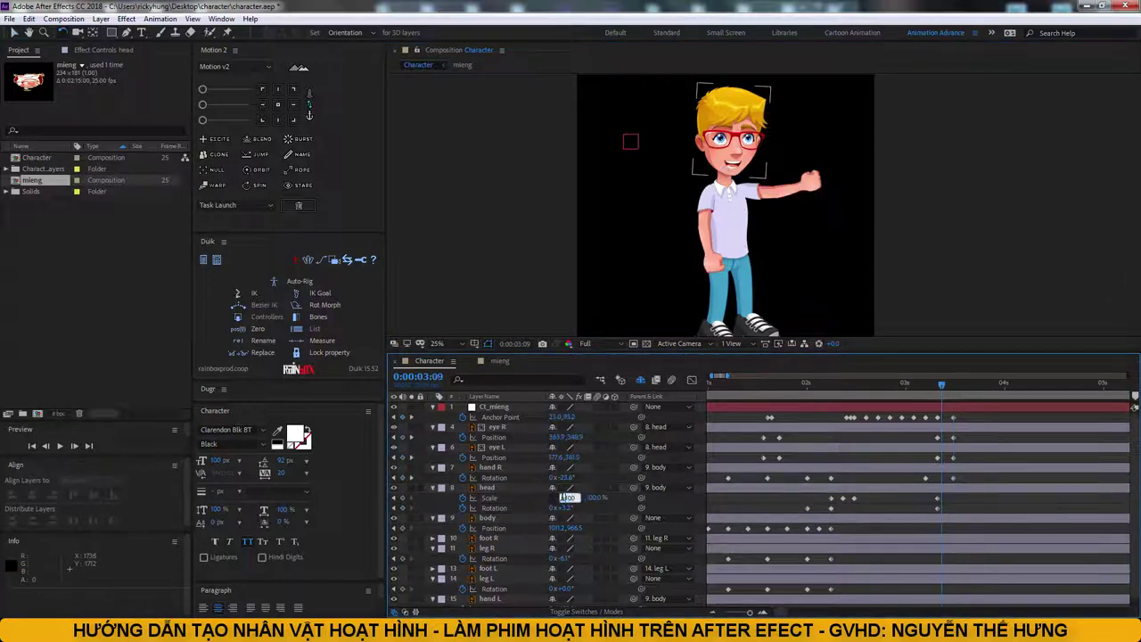
{"action": "key", "text": "Return"}
{"action": "left_click", "coordinate": [489, 467]}
{"action": "mouse_move", "coordinate": [941, 383]}
{"action": "left_mouse_down"}
{"action": "mouse_move", "coordinate": [862, 396]}
{"action": "mouse_move", "coordinate": [950, 396]}
{"action": "left_mouse_up"}
{"action": "key", "text": "period"}
{"action": "key", "text": "equal"}
Step: Shift both eyes' Position to the right around 3:16 and preview the animation
{"action": "left_click", "coordinate": [496, 447]}
{"action": "left_click", "coordinate": [495, 427], "text": "ctrl"}
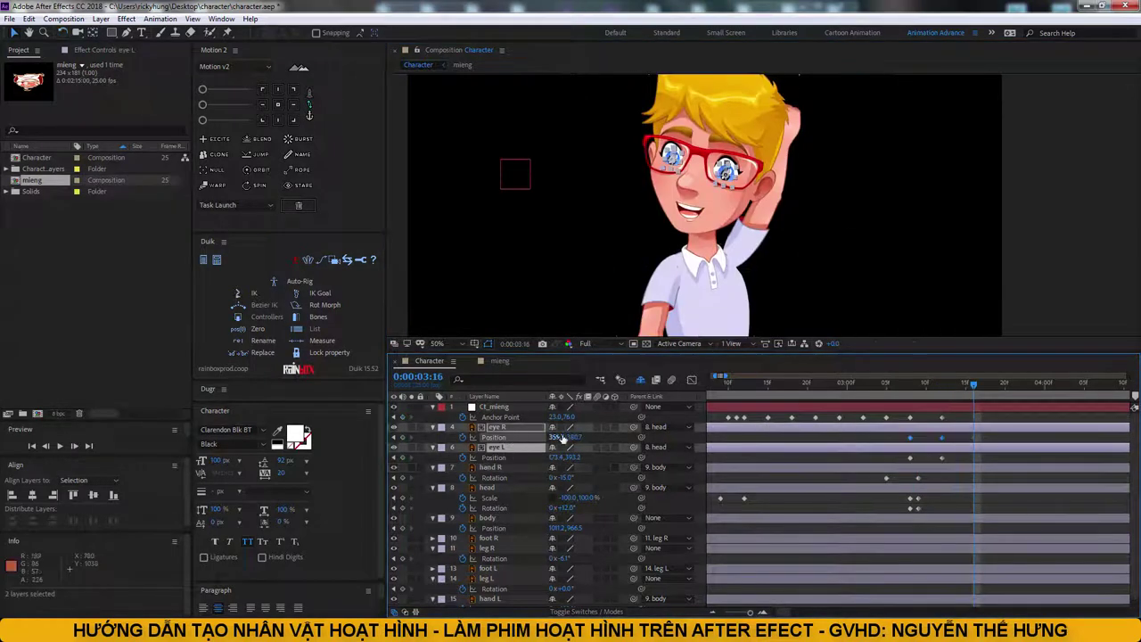
{"action": "left_click_drag", "start_coordinate": [561, 436], "coordinate": [587, 515]}
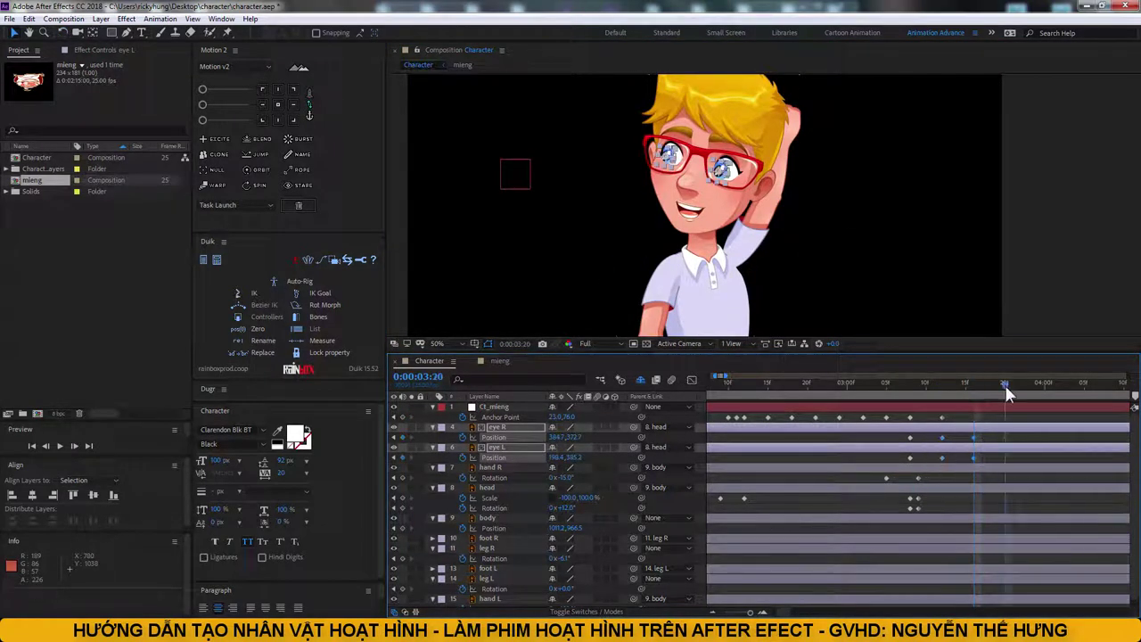
{"action": "key", "text": "space"}
{"action": "key", "text": "minus"}
{"action": "left_click", "coordinate": [500, 417]}
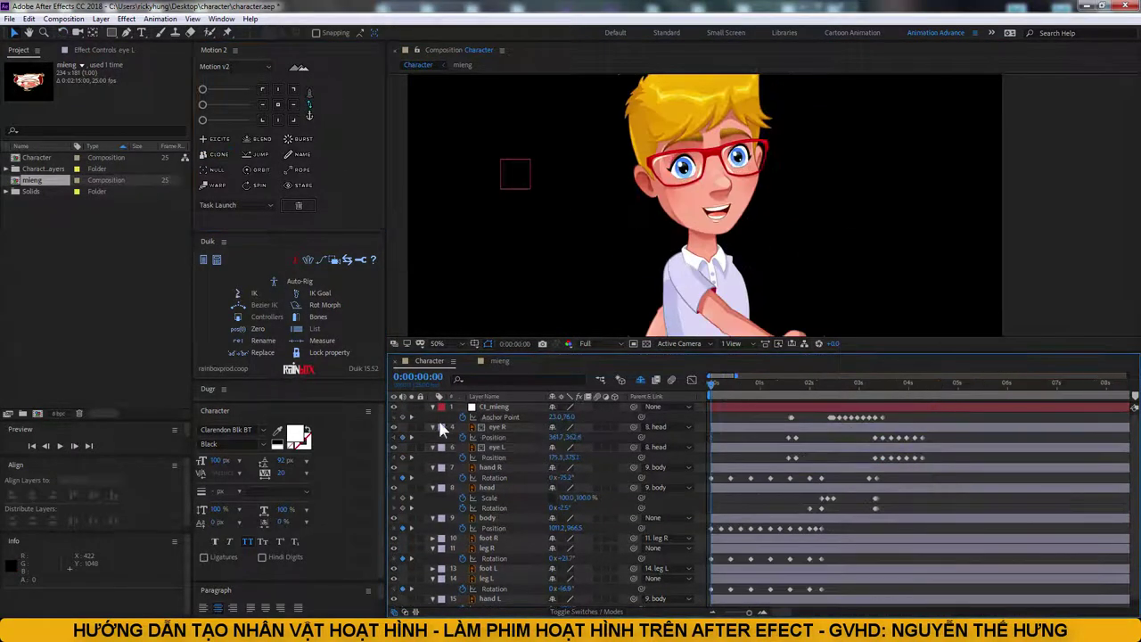
Step: Keyframe the Ct_mieng anchor point at 0:00:00:10 to change the mouth shape, then preview the first second
{"action": "left_click", "coordinate": [731, 379]}
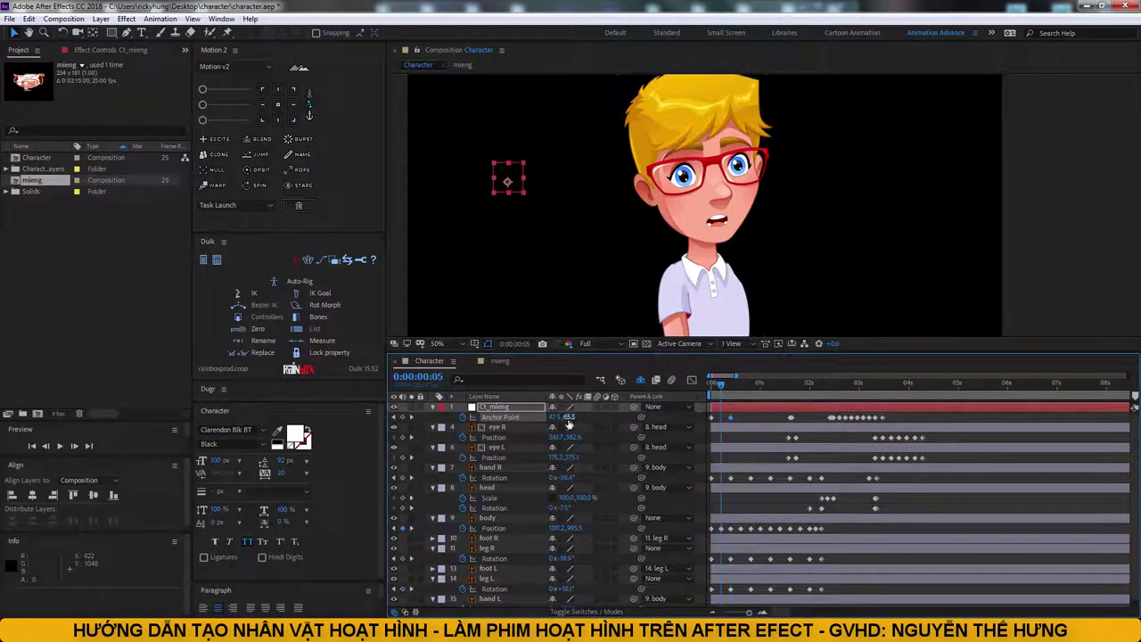
{"action": "mouse_move", "coordinate": [731, 382]}
{"action": "left_mouse_down"}
{"action": "mouse_move", "coordinate": [751, 382]}
{"action": "mouse_move", "coordinate": [740, 395]}
{"action": "left_mouse_up"}
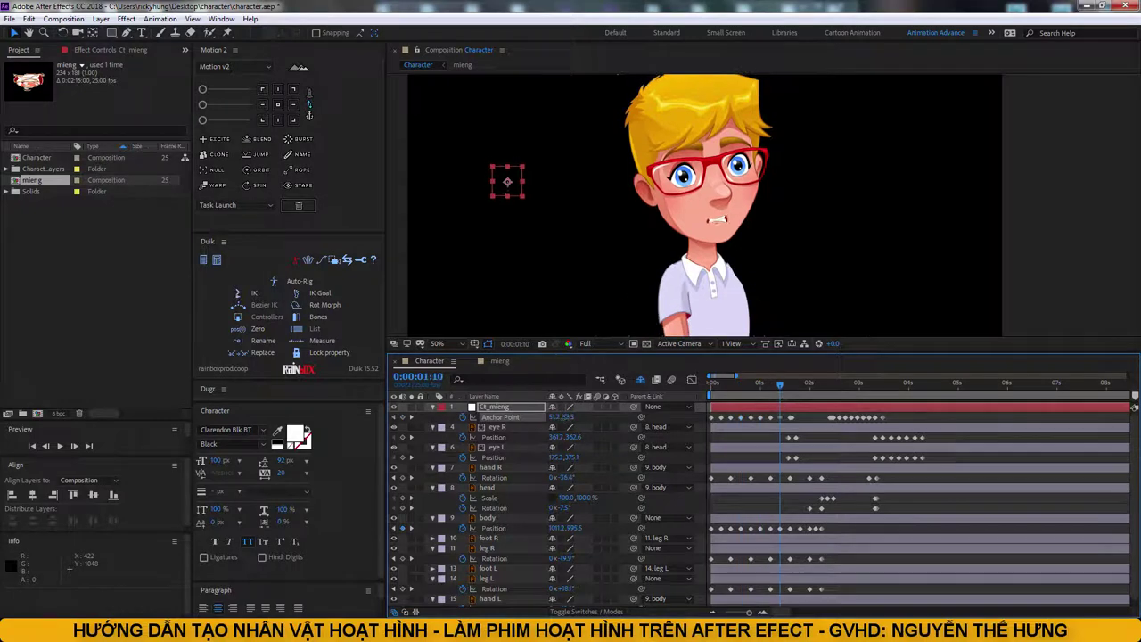
{"action": "left_click", "coordinate": [821, 508]}
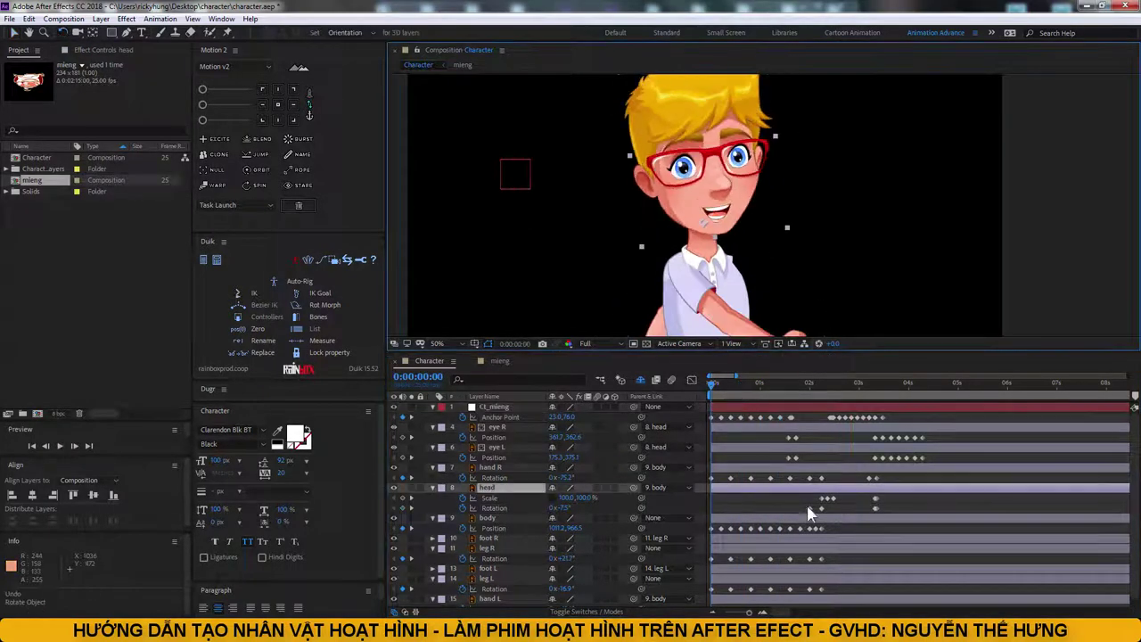
{"action": "left_click_drag", "start_coordinate": [763, 389], "coordinate": [751, 381]}
{"action": "scroll", "coordinate": [827, 261], "scroll_direction": "down", "scroll_amount": 1}
{"action": "key", "text": "space"}
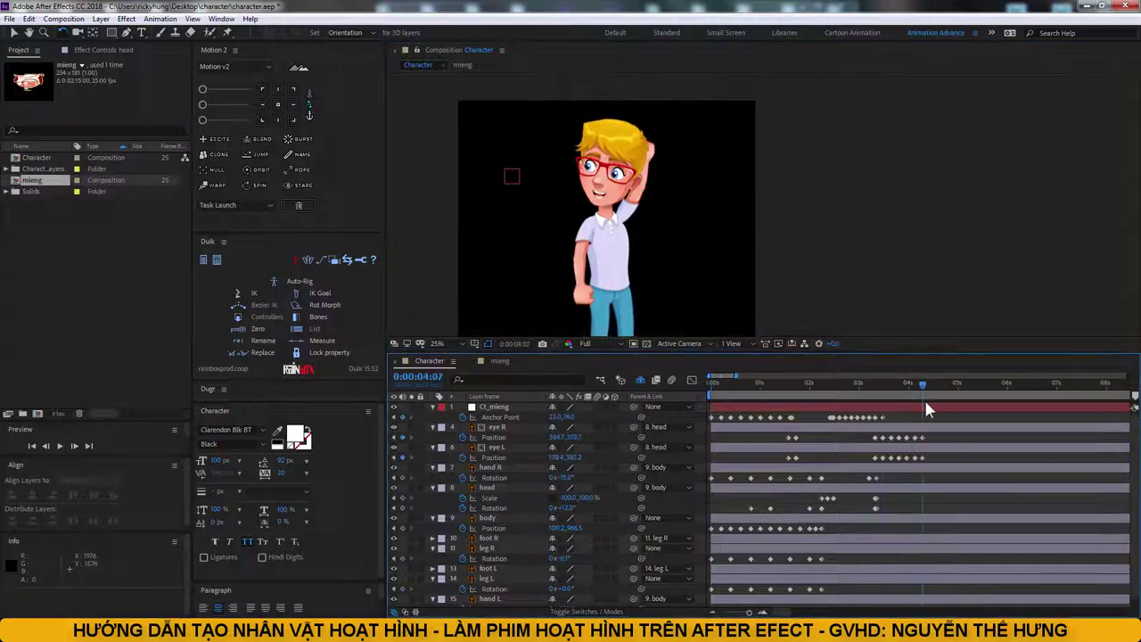
Step: At 0:00:02:15, select the body layer and reveal its Scale property
{"action": "left_click", "coordinate": [840, 390]}
{"action": "left_click", "coordinate": [486, 518]}
{"action": "key", "text": "period"}
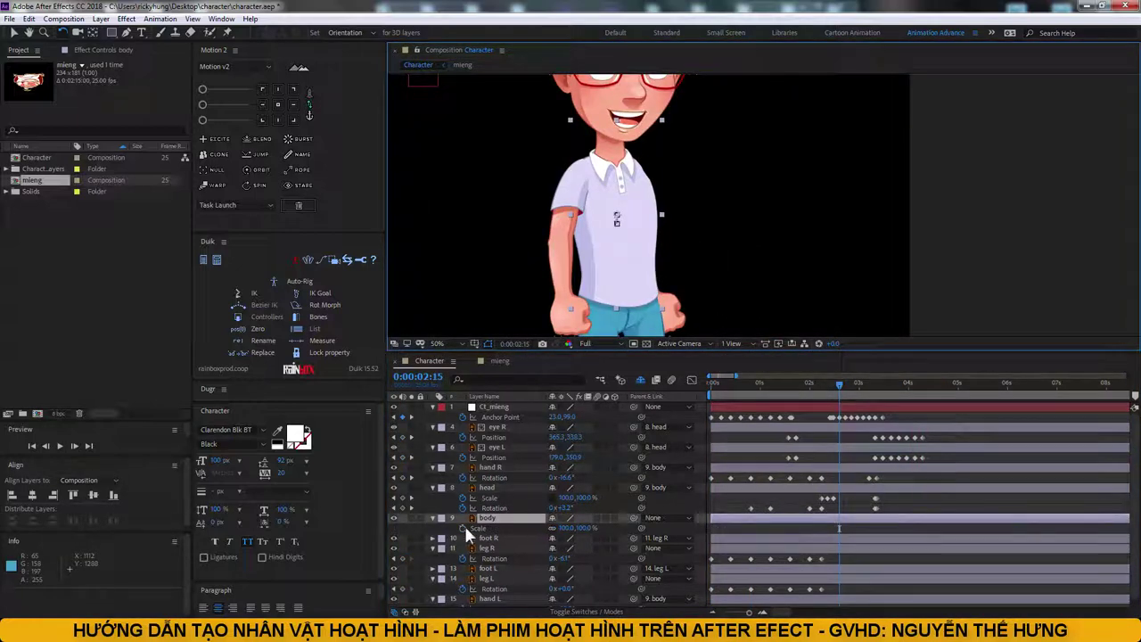
Step: Key the body Scale at 102% at 0:00:02:15 and back to 100% three frames later
{"action": "left_click", "coordinate": [473, 527]}
{"action": "key", "text": "equal"}
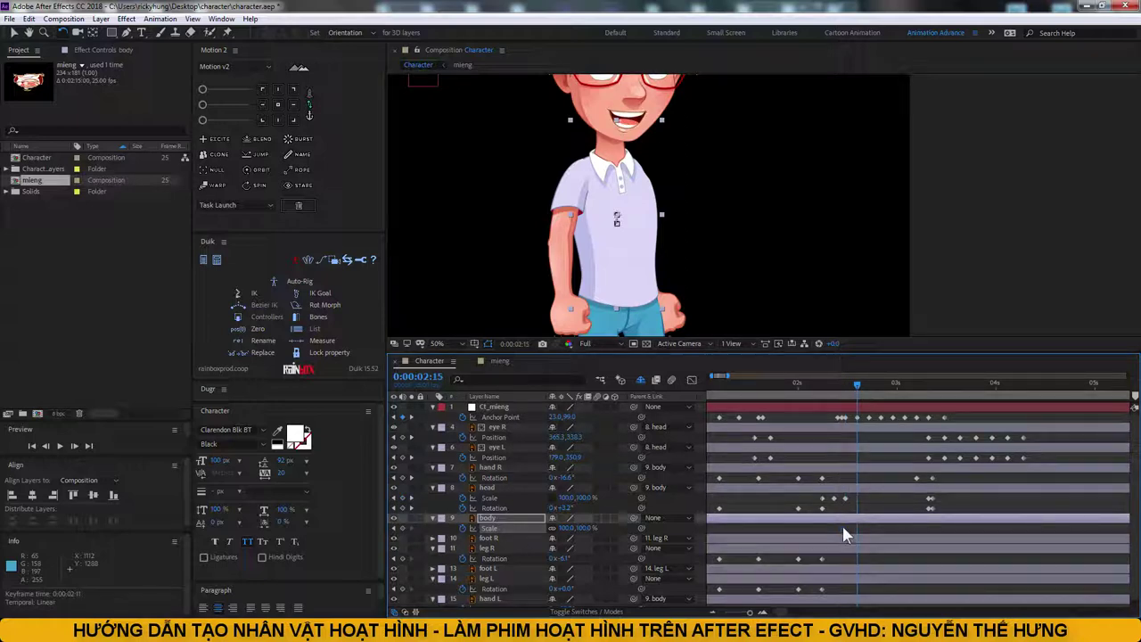
{"action": "left_click", "coordinate": [586, 528]}
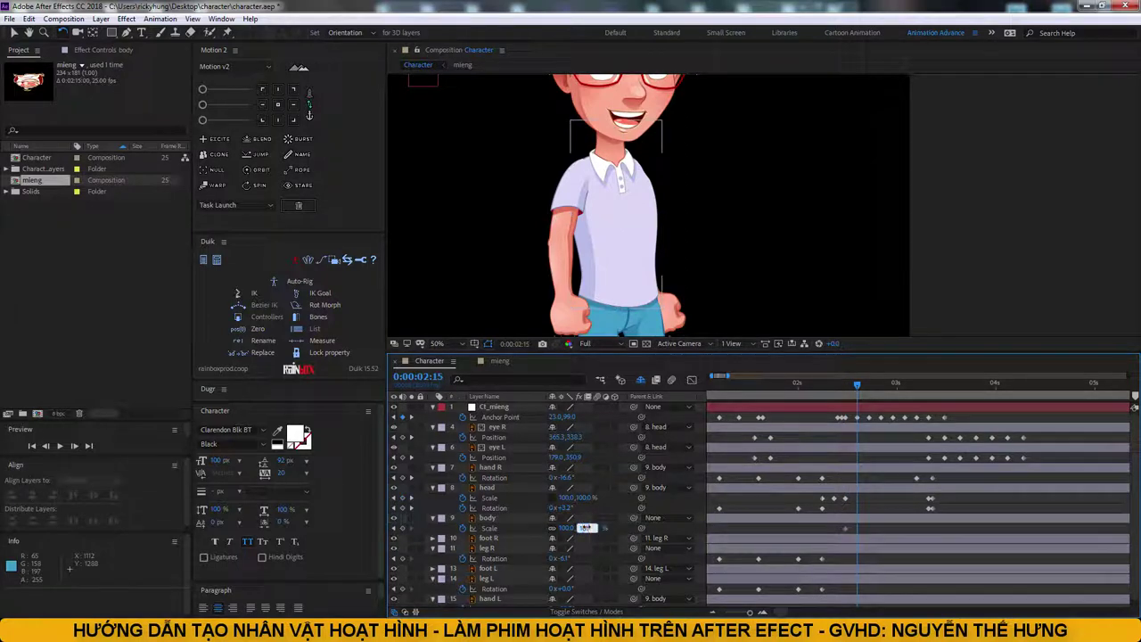
{"action": "type", "text": "102"}
{"action": "key", "text": "Return"}
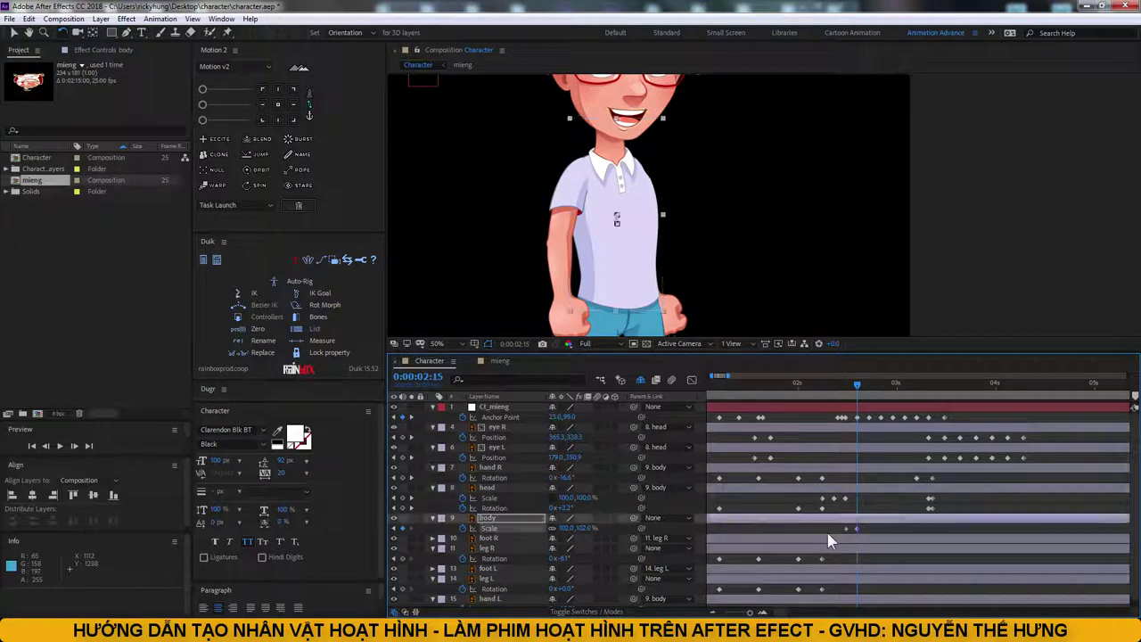
{"action": "key", "text": "Page_Down"}
{"action": "key", "text": "Page_Down"}
{"action": "key", "text": "Page_Down"}
{"action": "left_click", "coordinate": [845, 528]}
Step: Copy the body scale keyframes and paste them further along to repeat the pulse
{"action": "key", "text": "ctrl+c"}
{"action": "key", "text": "ctrl+v"}
{"action": "key", "text": "Page_Down"}
{"action": "key", "text": "Page_Down"}
{"action": "key", "text": "Page_Down"}
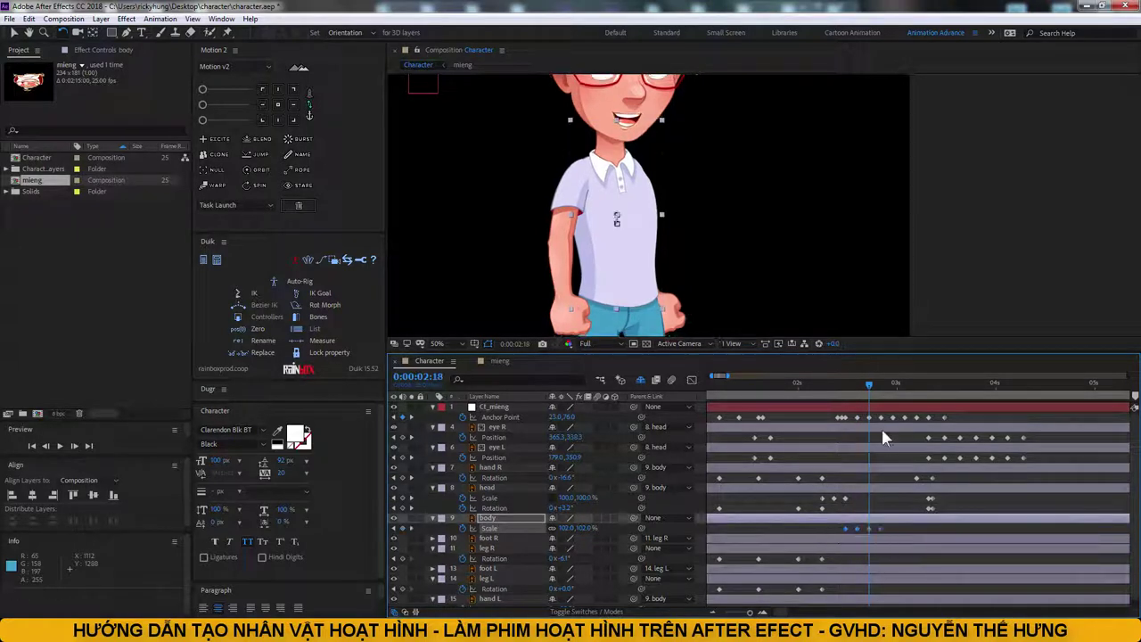
{"action": "key", "text": "ctrl+v"}
{"action": "key", "text": "ctrl+v"}
Step: Scrub through and preview the body's scale pulse from around 0:00:02:06
{"action": "left_click_drag", "start_coordinate": [914, 392], "coordinate": [945, 397]}
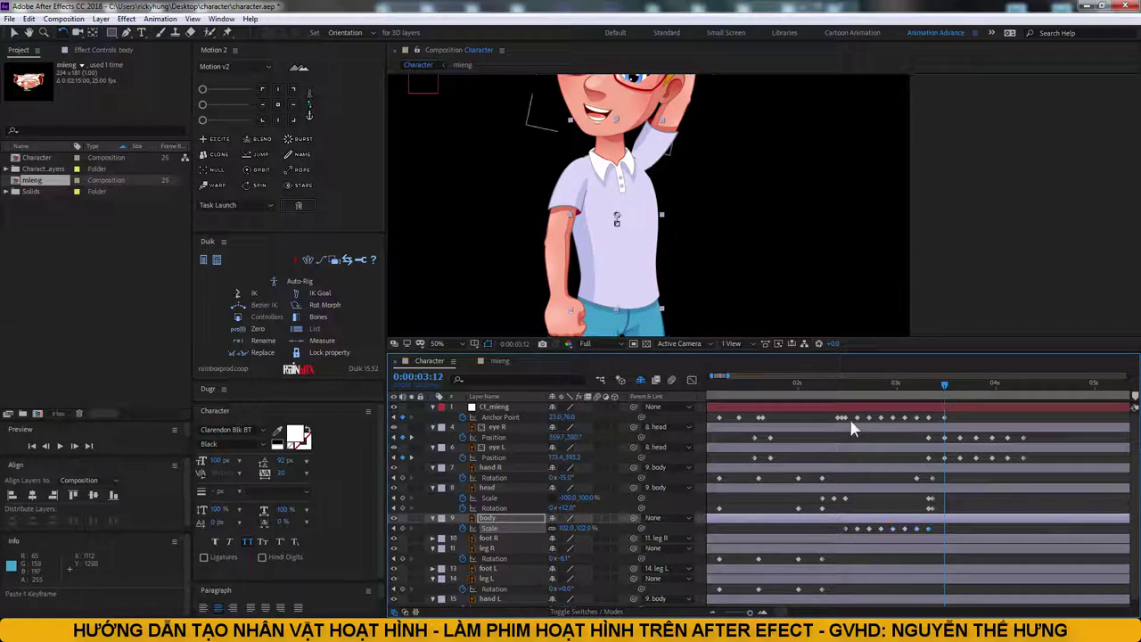
{"action": "left_click_drag", "start_coordinate": [897, 387], "coordinate": [821, 382]}
{"action": "scroll", "coordinate": [792, 317], "scroll_direction": "down", "scroll_amount": 2}
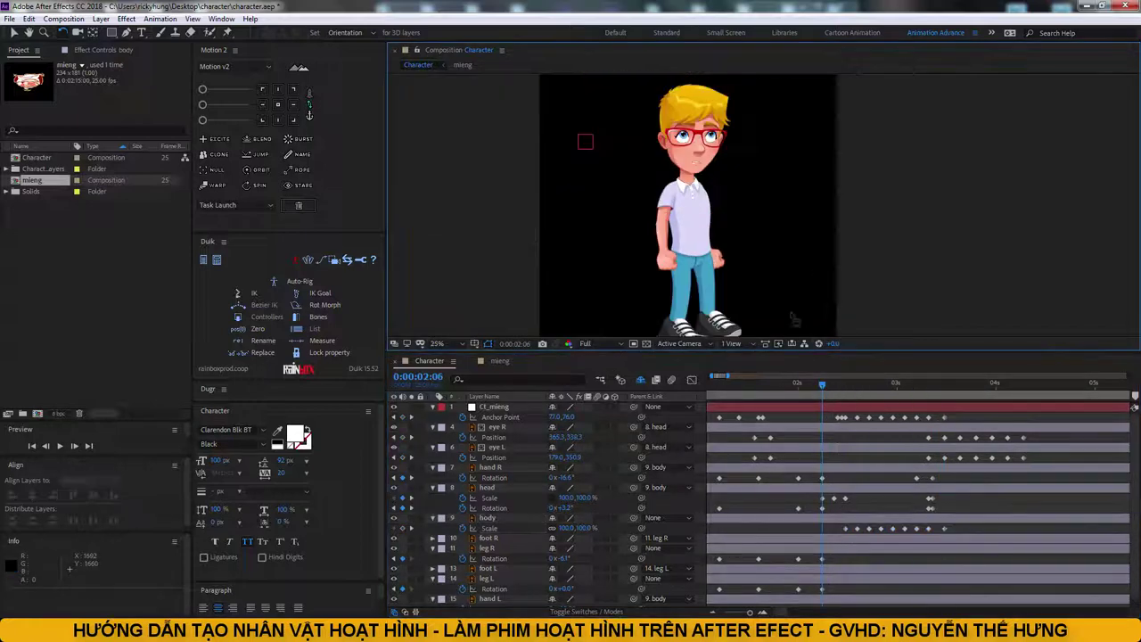
{"action": "key", "text": "space"}
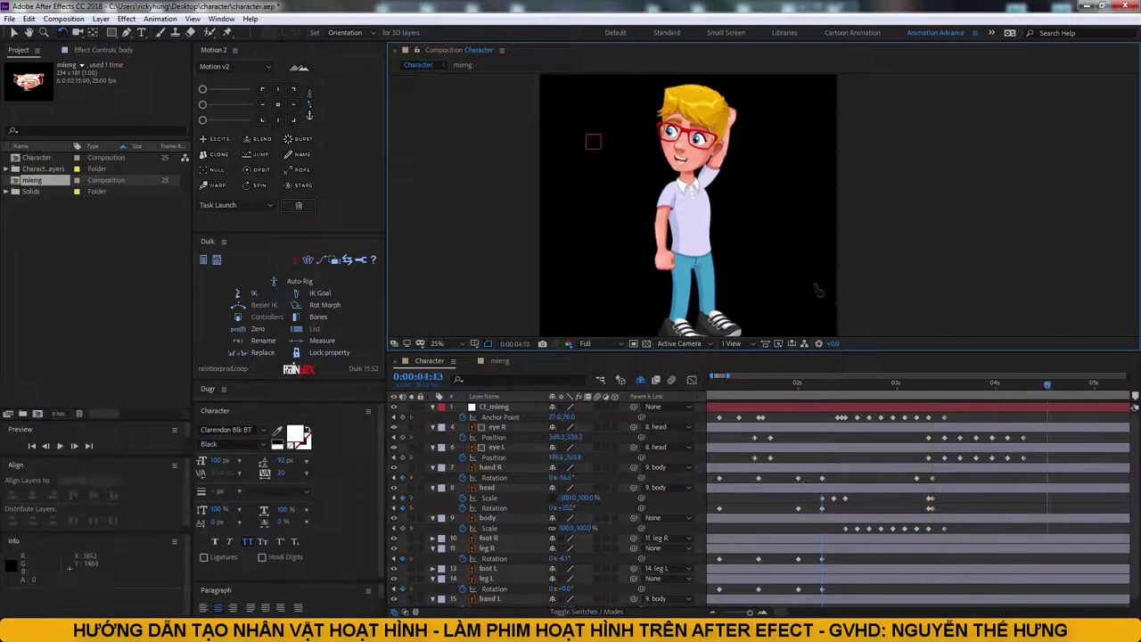
{"action": "scroll", "coordinate": [814, 290], "scroll_direction": "down", "scroll_amount": 1}
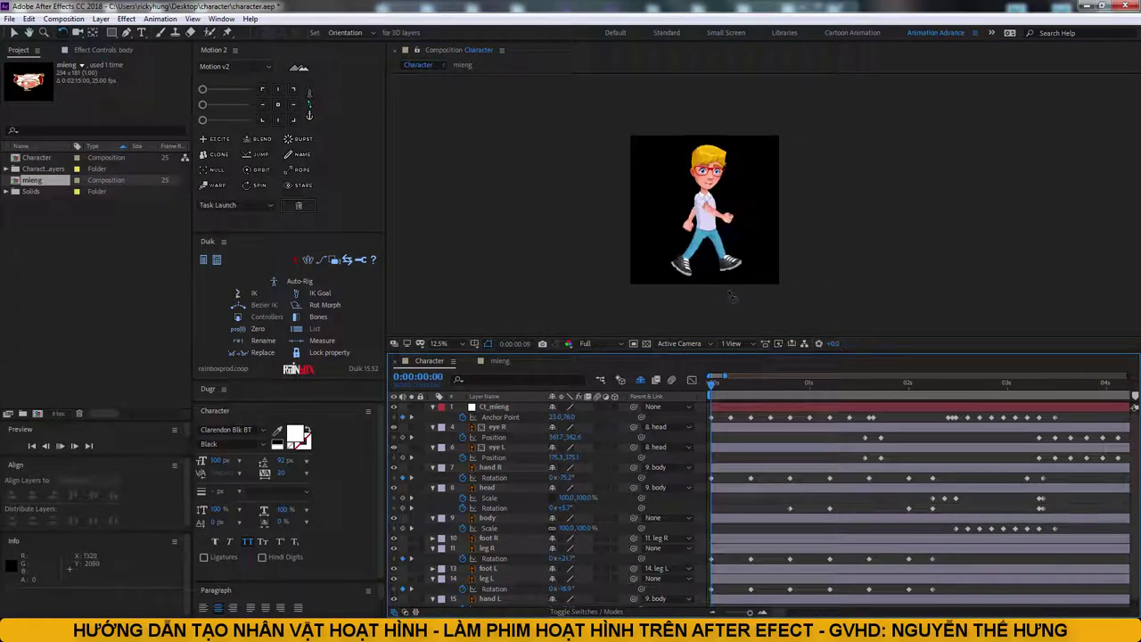